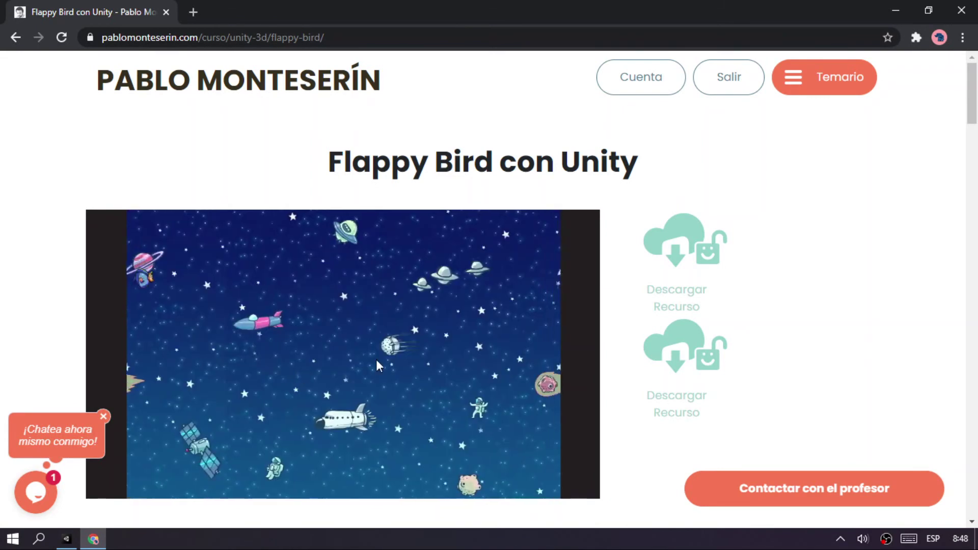
Download the Flappy Bird resources zip from pablomonteserin.com and open it in 7-Zip.
click(643, 284)
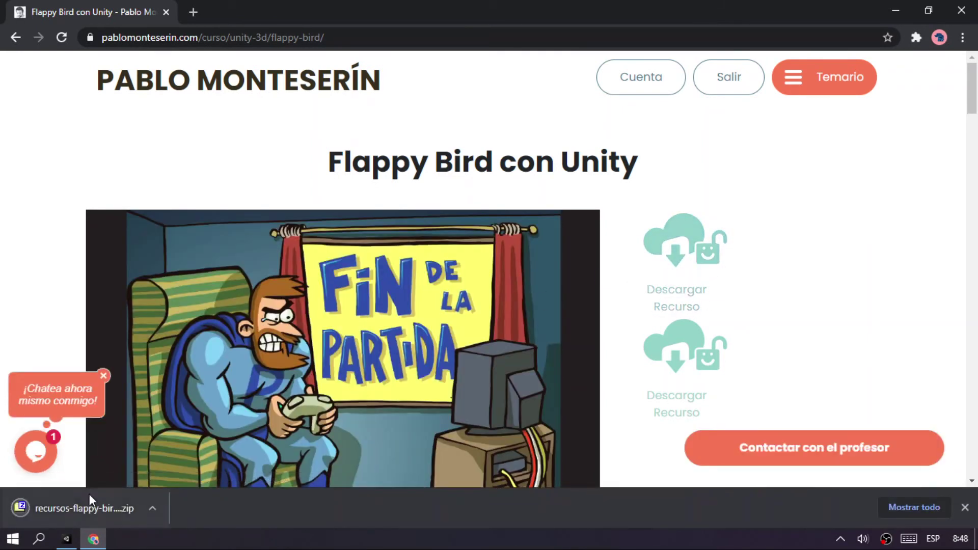
click(72, 502)
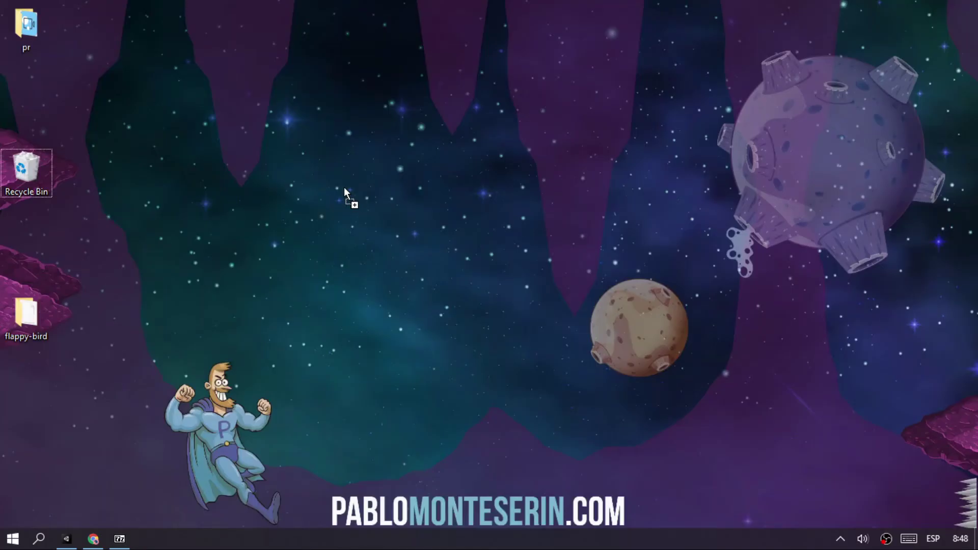
Extract the resources folder to the desktop and create a Sprites folder in Assets.
drag(338, 191, 347, 203)
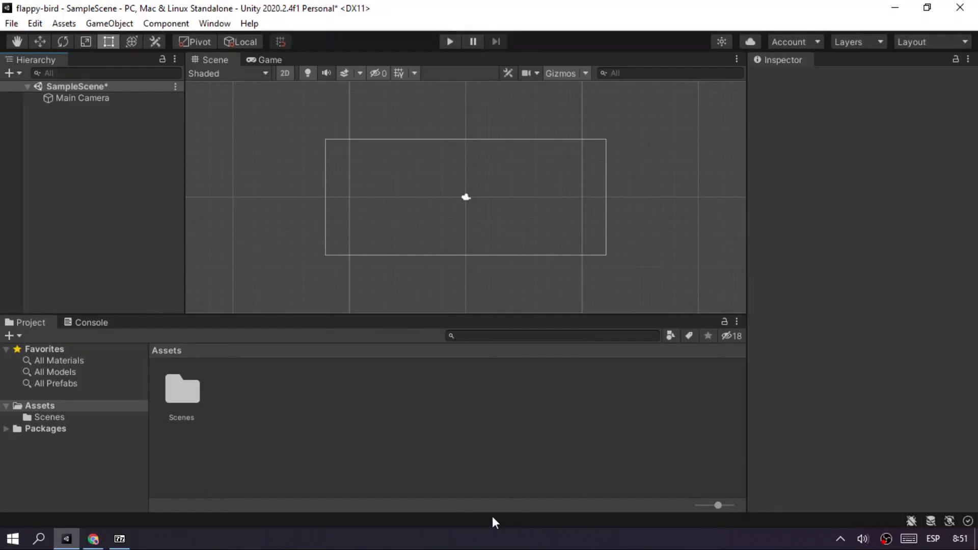
right_click(365, 433)
mouse_move(407, 56)
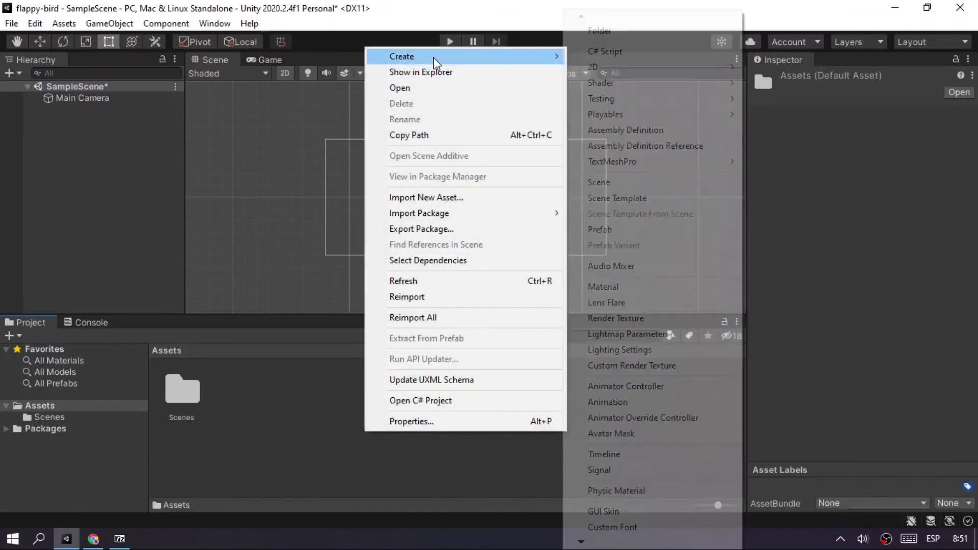
click(599, 31)
text(S)
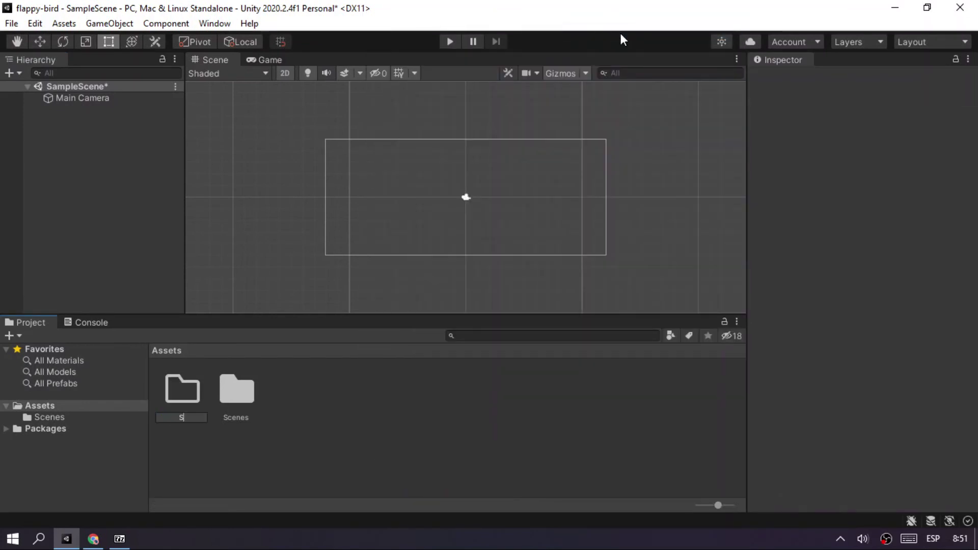
text(tes)
key(Return)
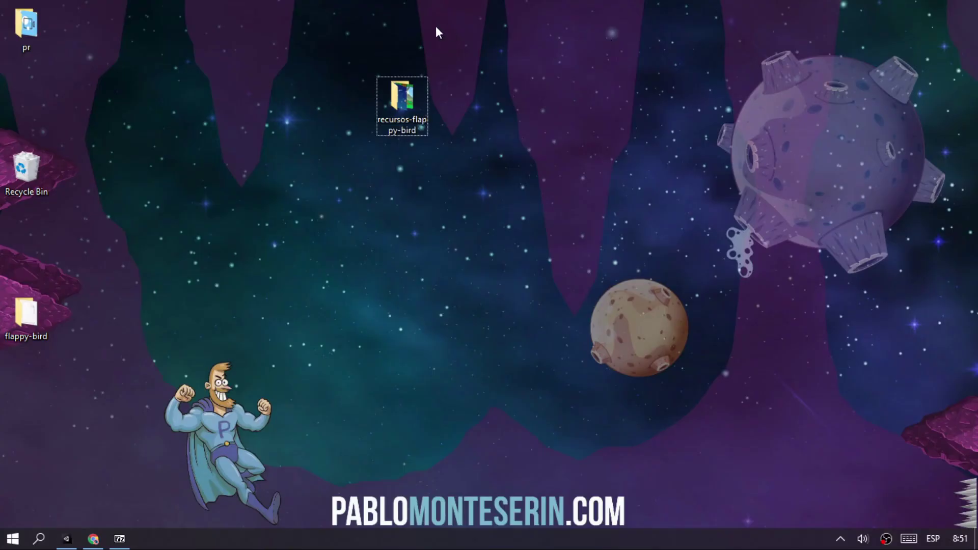
Import all nine images from recursos-flappy-bird into the Sprites folder.
double_click(398, 100)
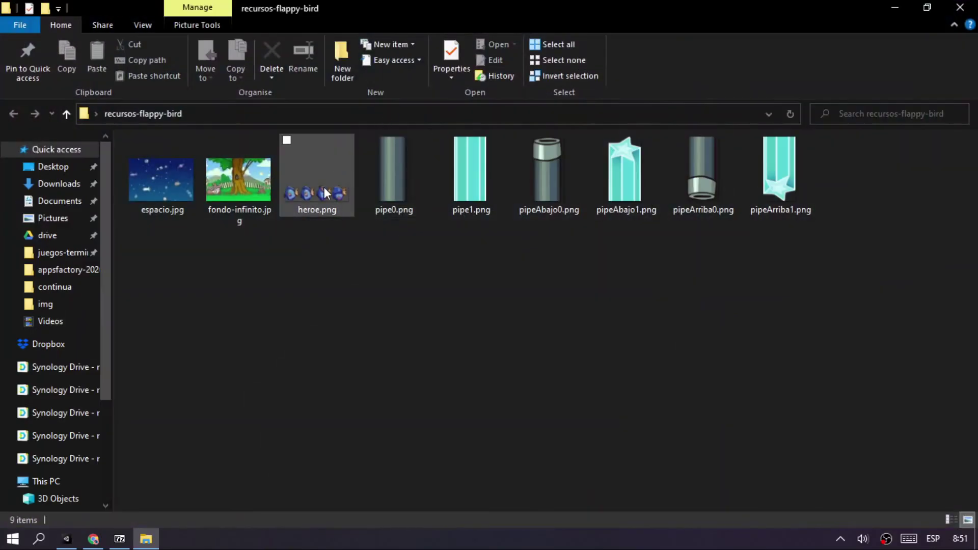
key(ctrl+a)
drag(179, 192, 252, 392)
double_click(236, 392)
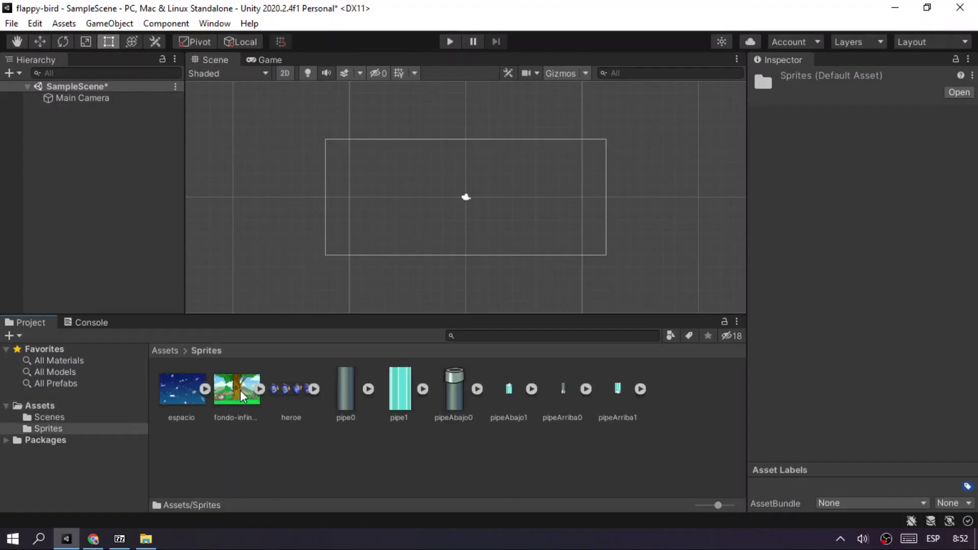
Place the espacio background in the scene at position X 0, Y 0.
drag(175, 394, 410, 179)
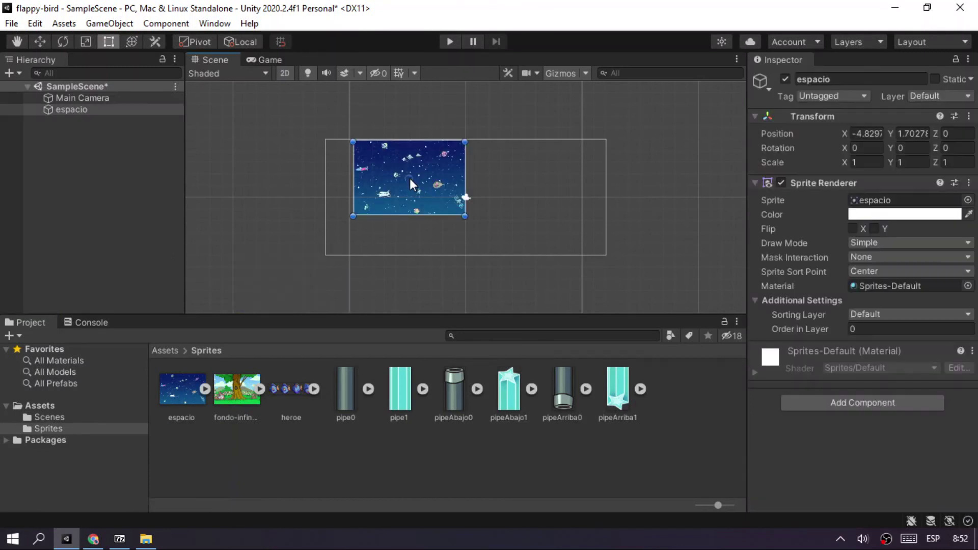
click(846, 128)
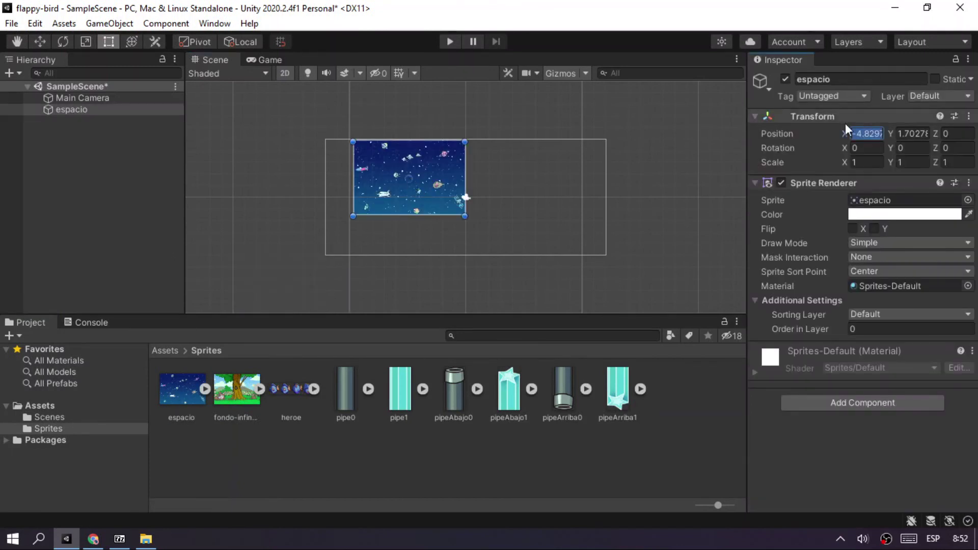
text(0)
key(Tab)
text(0)
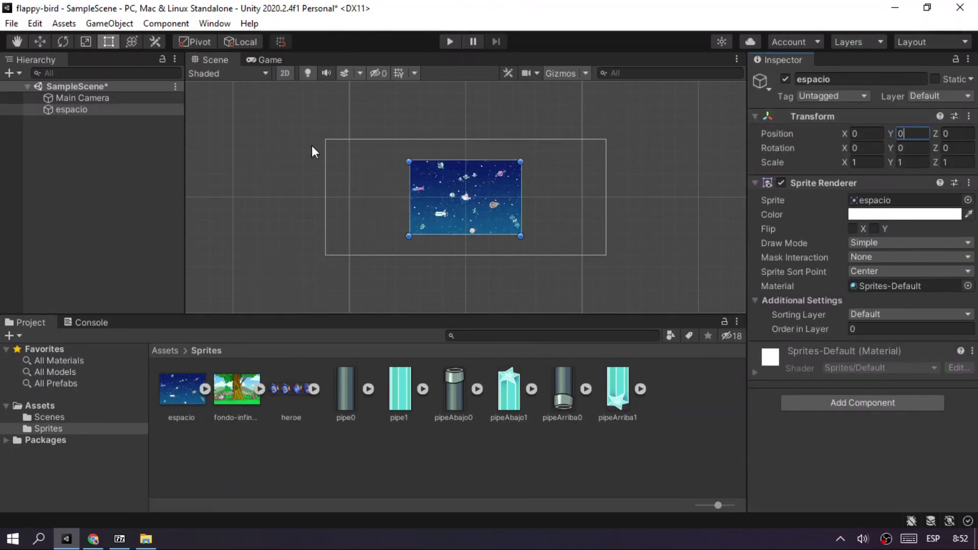
Set the Main Camera size to 3.2.
click(76, 98)
click(838, 263)
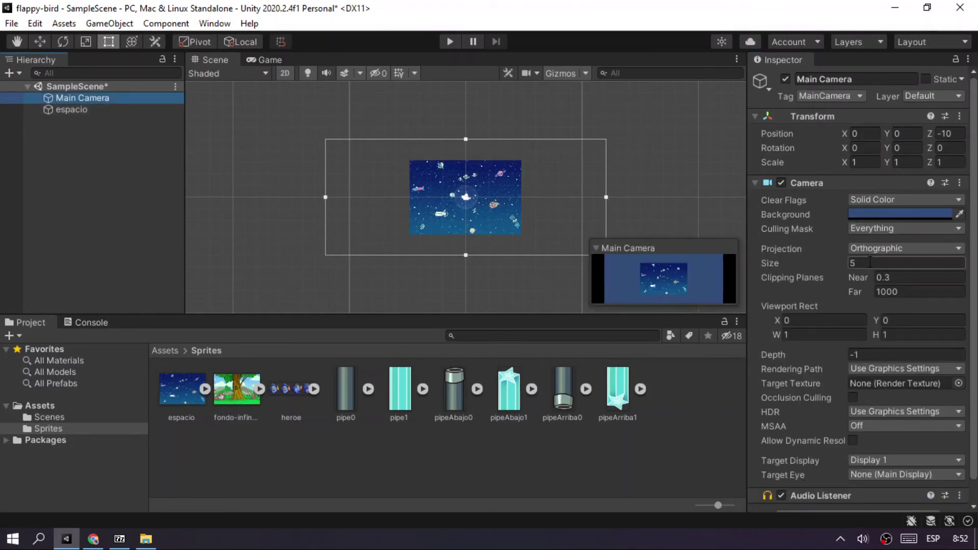
text(3)
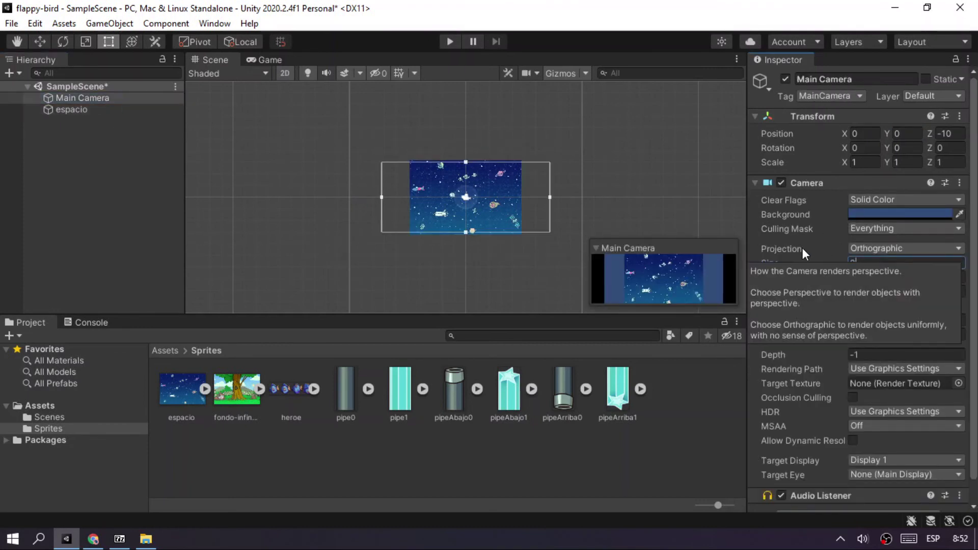
text(.2)
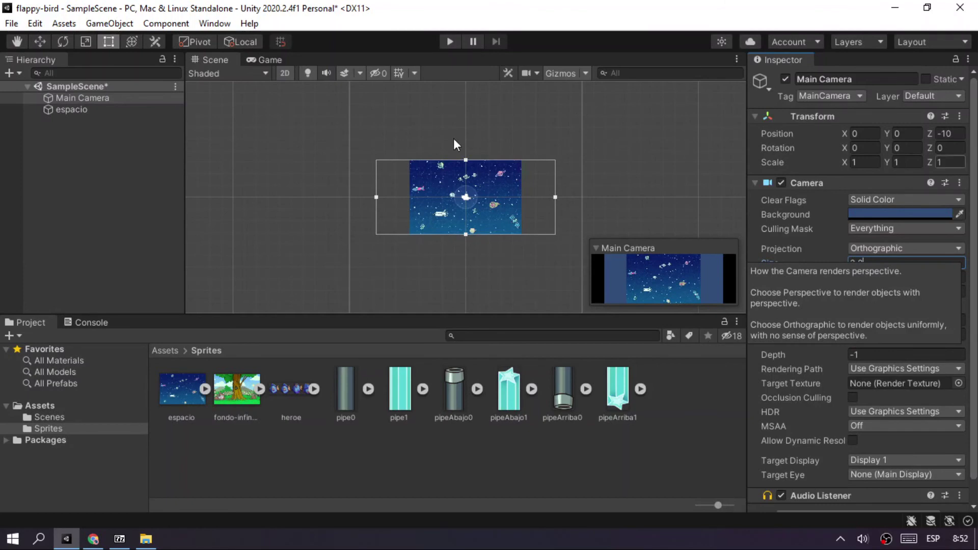
click(593, 142)
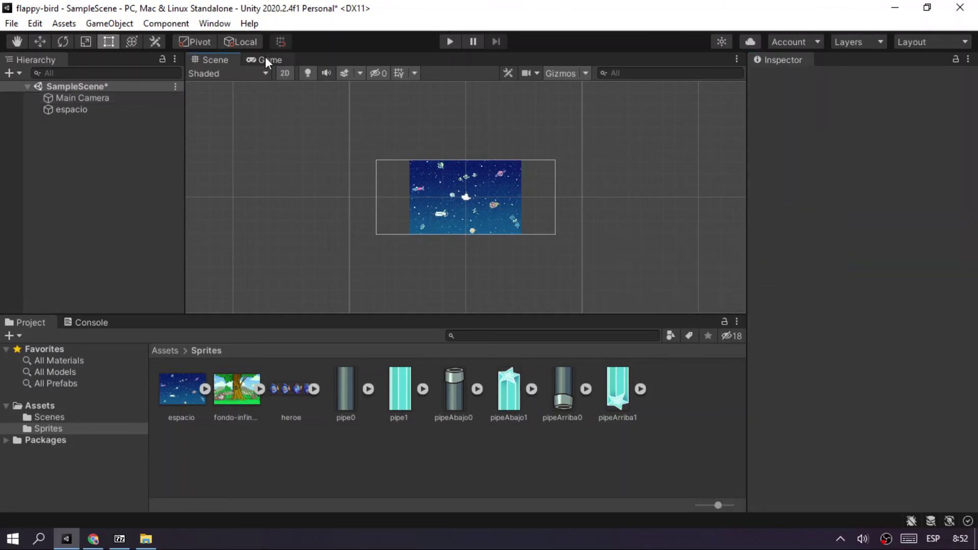
Preview the game in the Game view at 3:2 aspect.
click(265, 58)
click(286, 74)
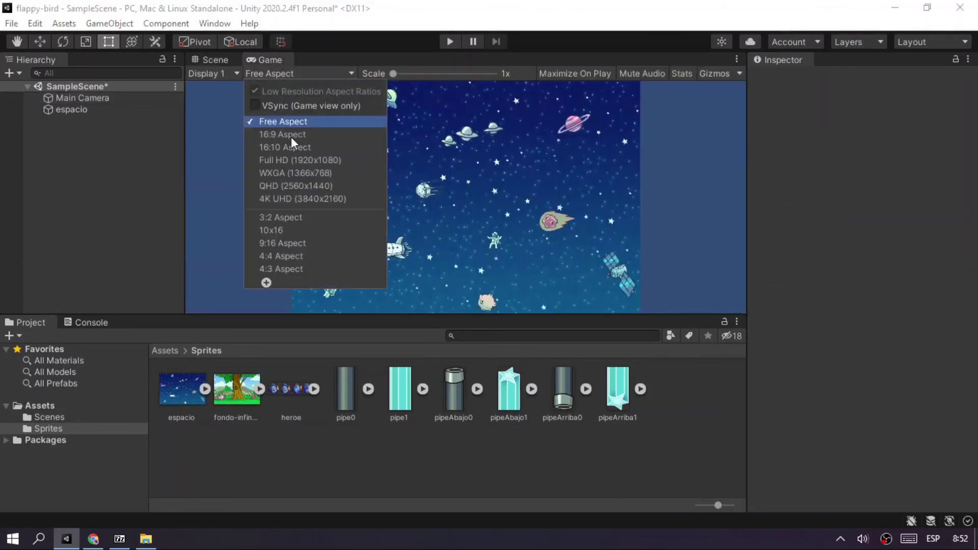
click(283, 215)
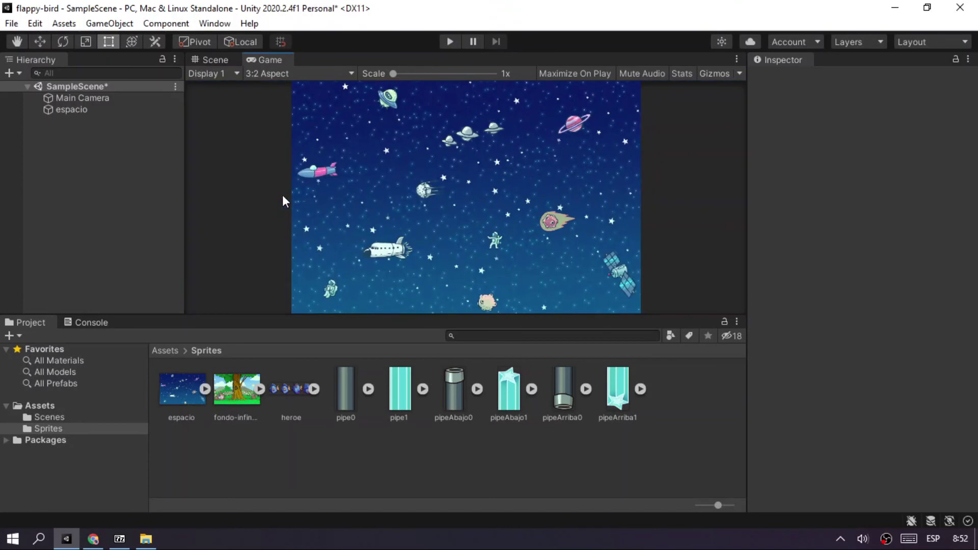
key(alt+Tab)
key(alt+Tab)
key(alt+Tab)
scroll(531, 167, down, 4)
scroll(444, 203, down, 3)
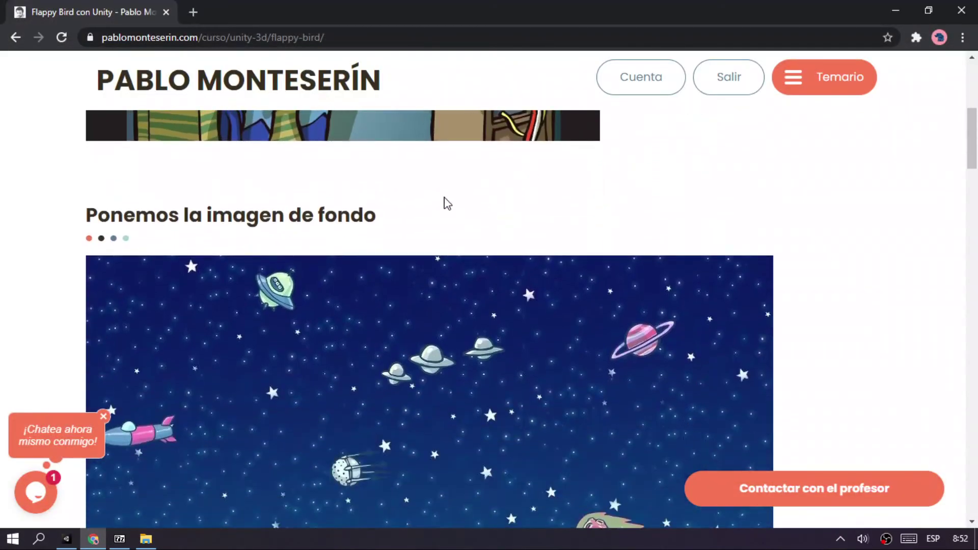
scroll(380, 300, down, 8)
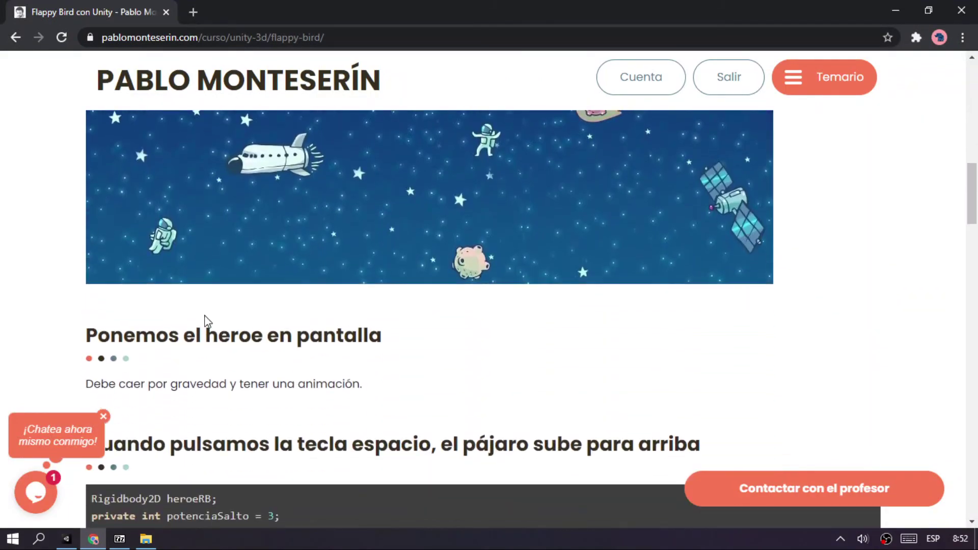
key(alt+Tab)
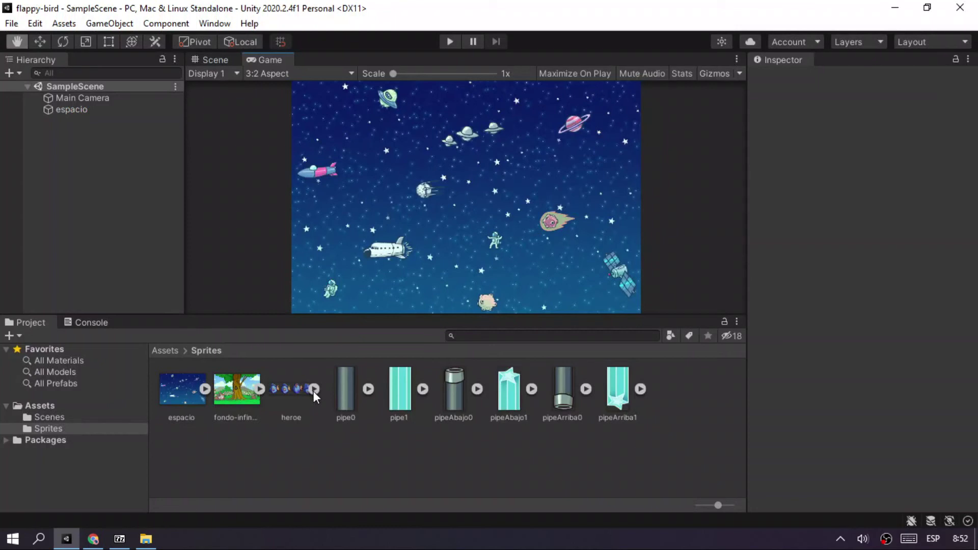
Set the heroe sprite's Sprite Mode to Multiple and apply the import settings.
click(225, 59)
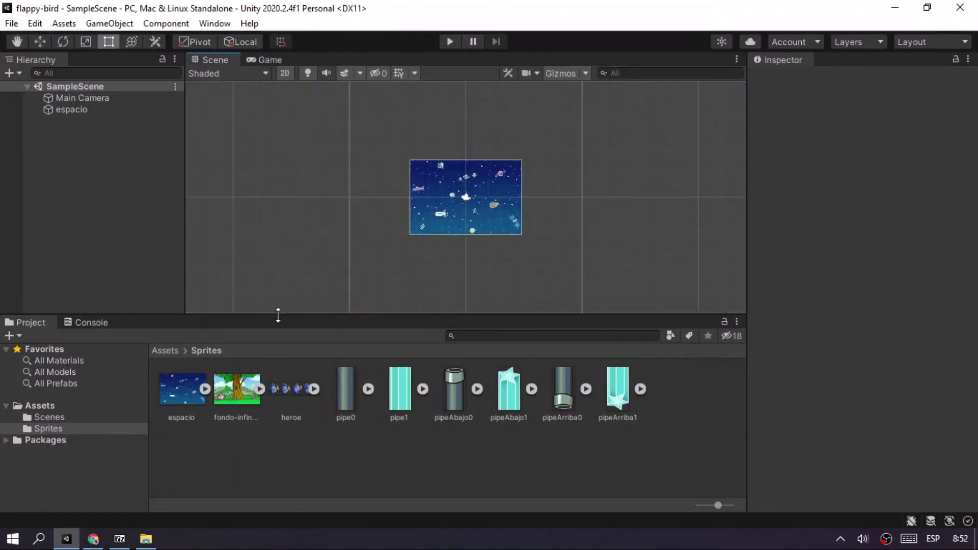
click(313, 389)
click(342, 386)
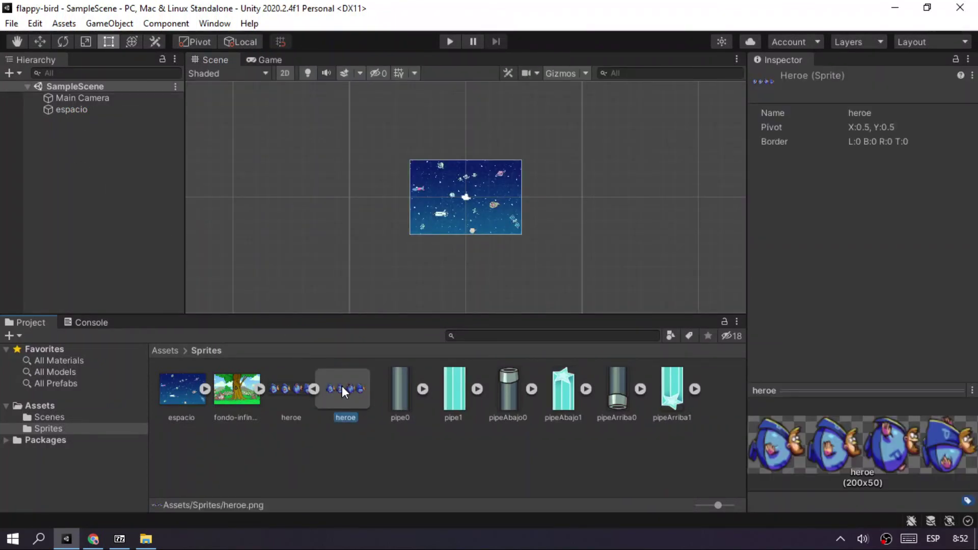
click(287, 388)
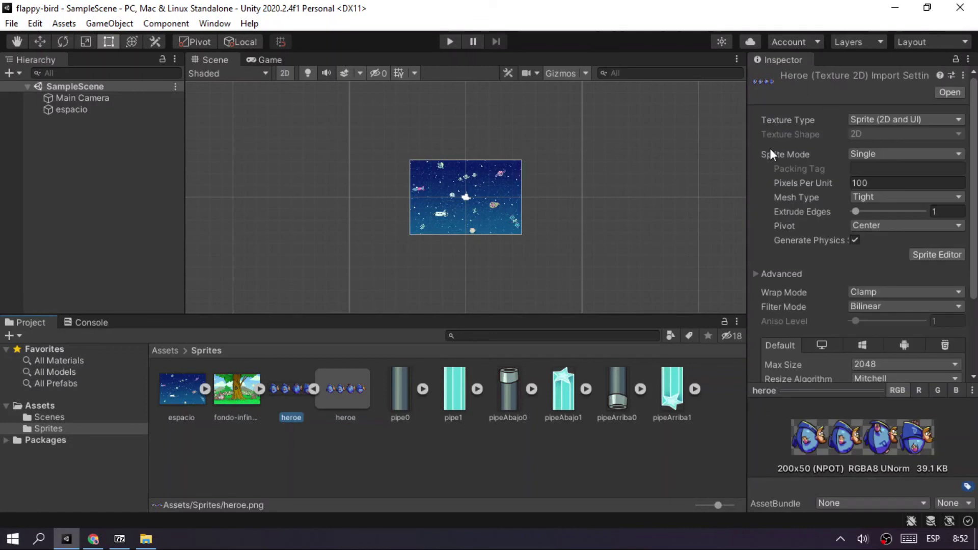
click(898, 154)
click(890, 185)
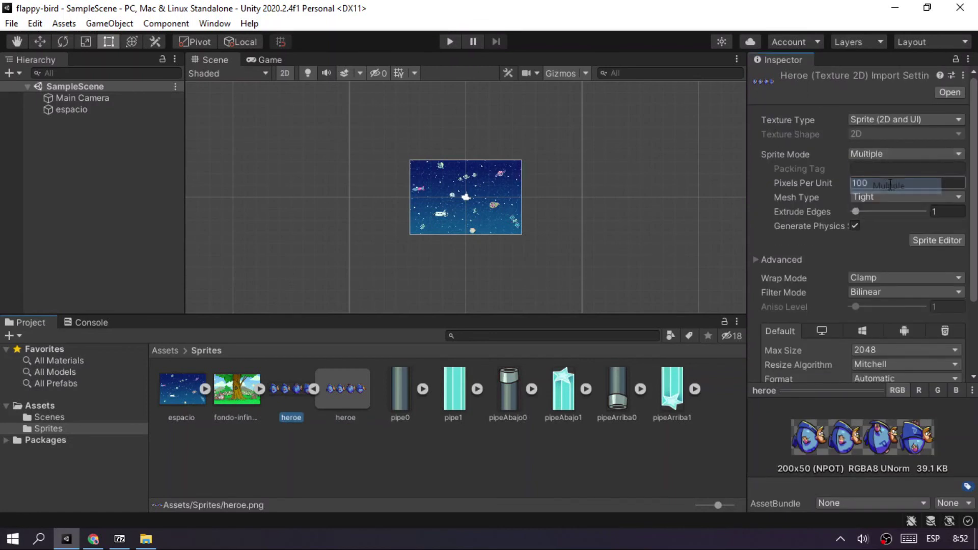
click(937, 240)
click(518, 298)
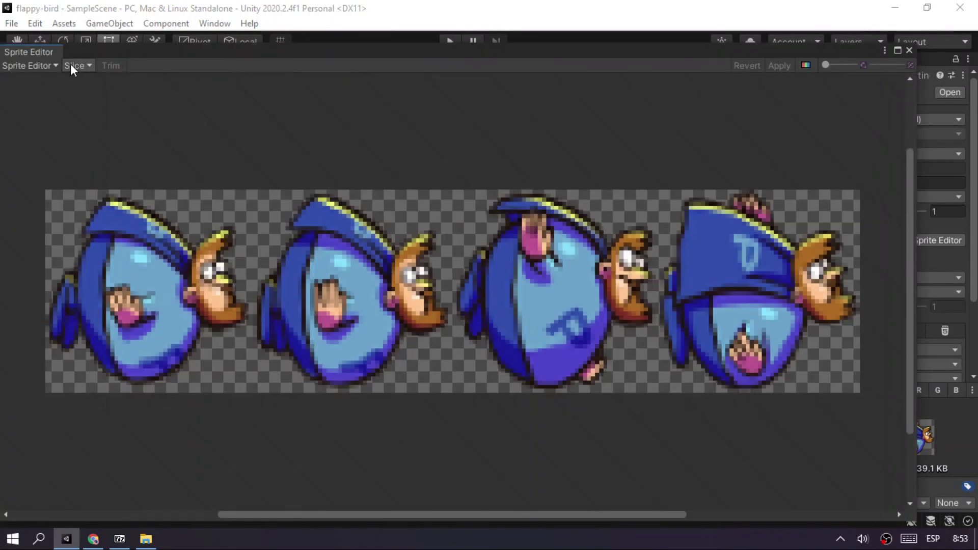
Slice heroe in the Sprite Editor by cell count with 4 columns and apply.
click(74, 66)
click(194, 80)
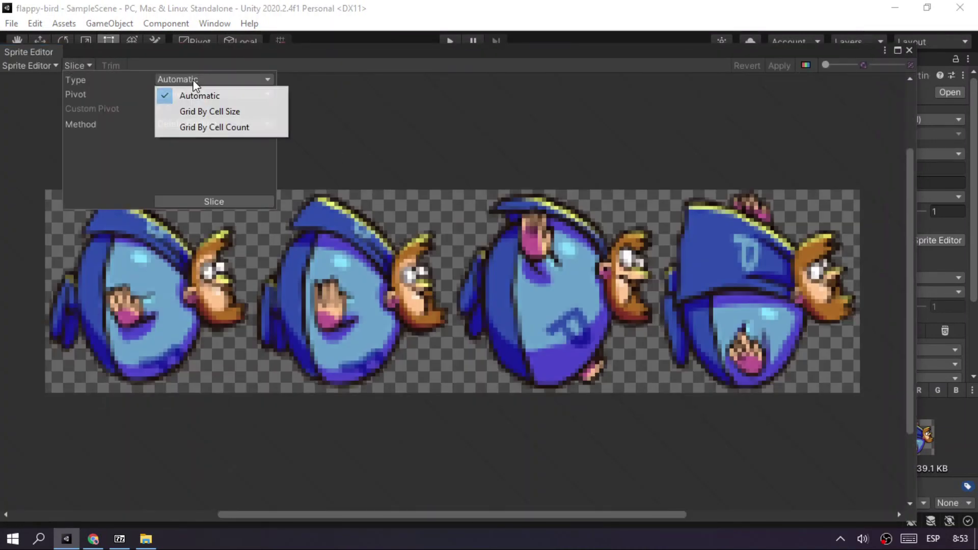
click(203, 126)
click(166, 95)
text(4)
click(214, 201)
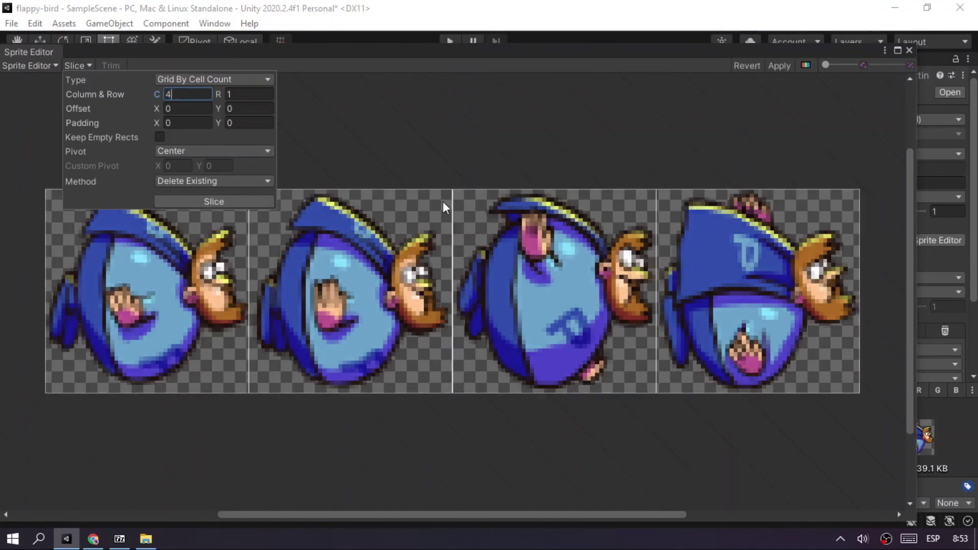
click(908, 50)
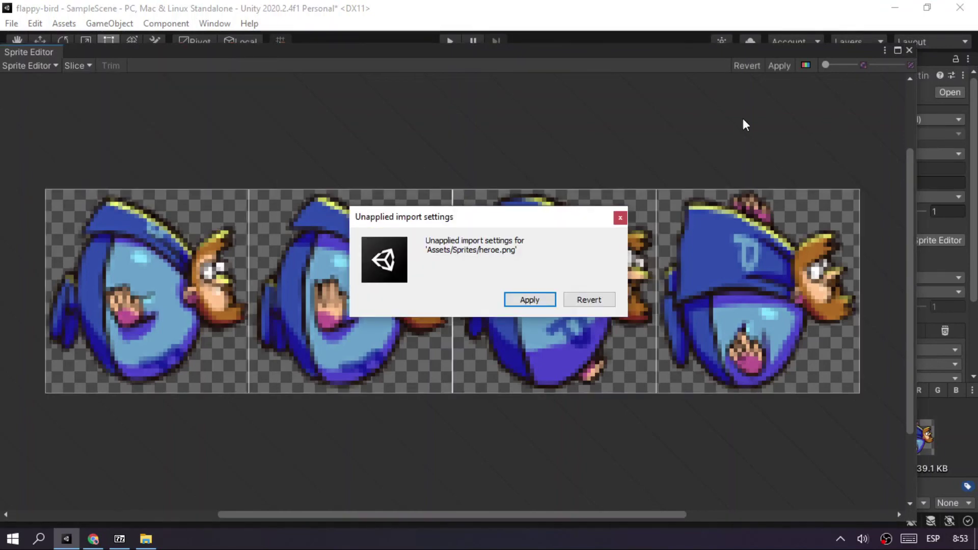
click(529, 300)
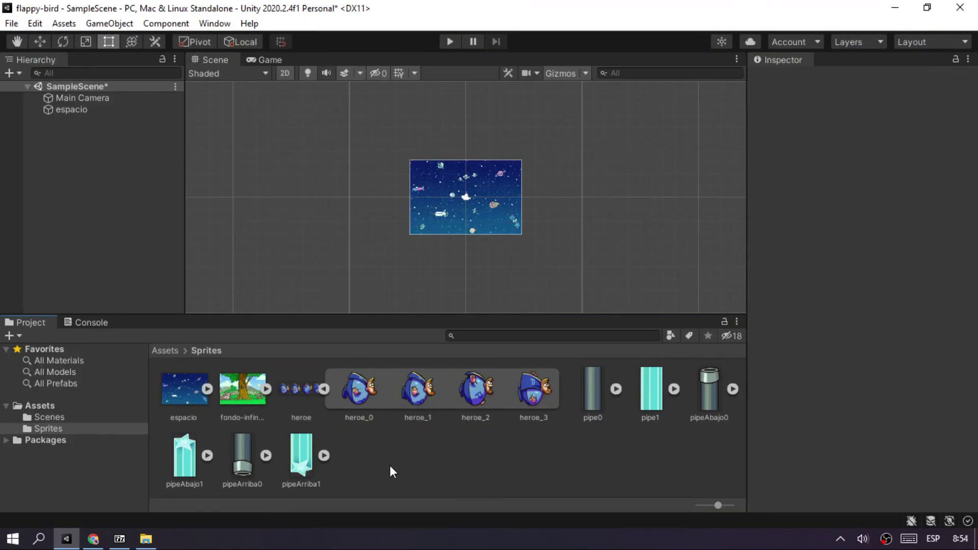
Drag heroe_0 and heroe_1 into the scene and save the new animation as Flying.
click(364, 394)
ctrl+click(426, 393)
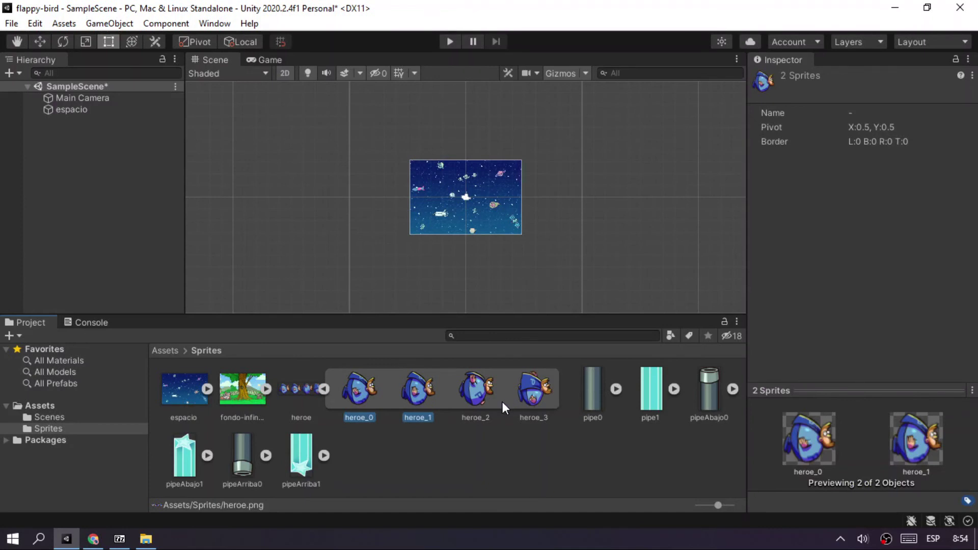
drag(356, 395, 380, 194)
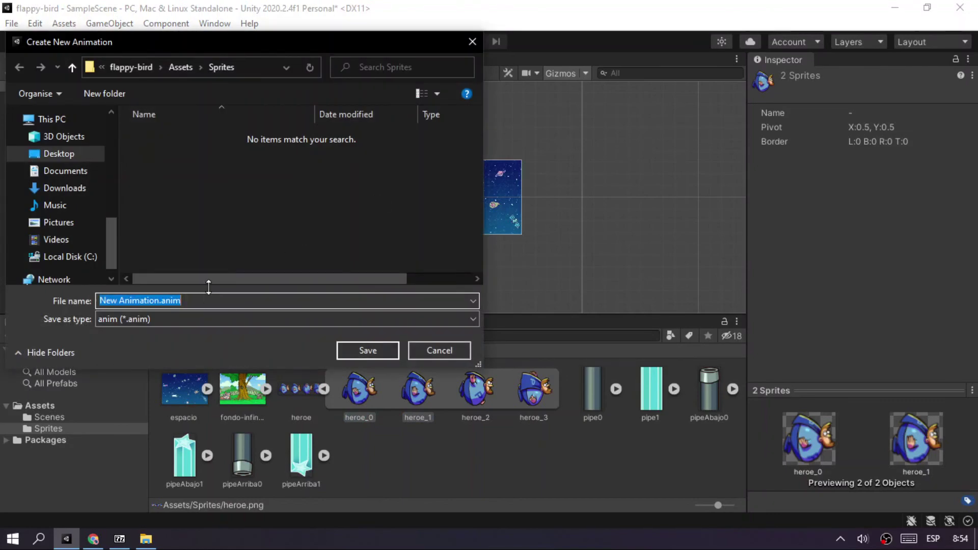
text(Flying)
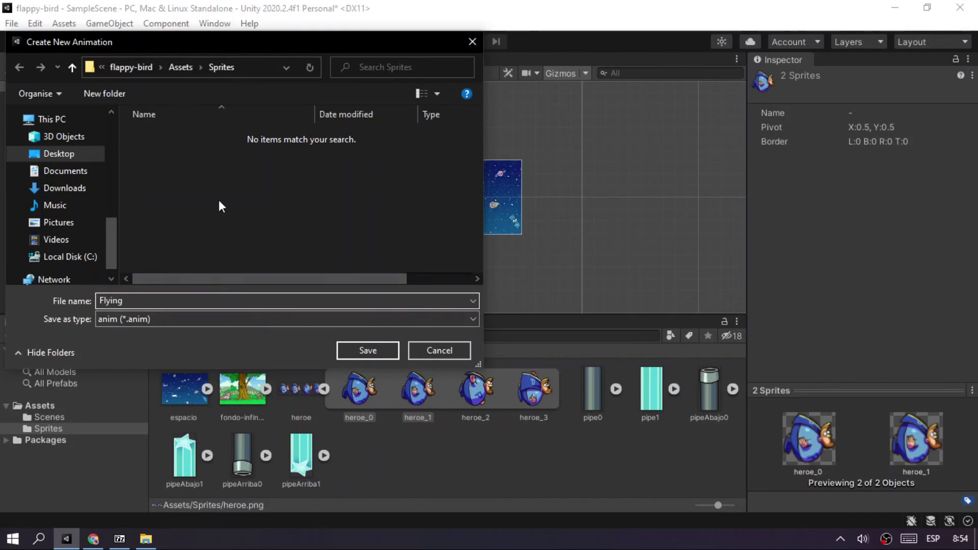
click(357, 345)
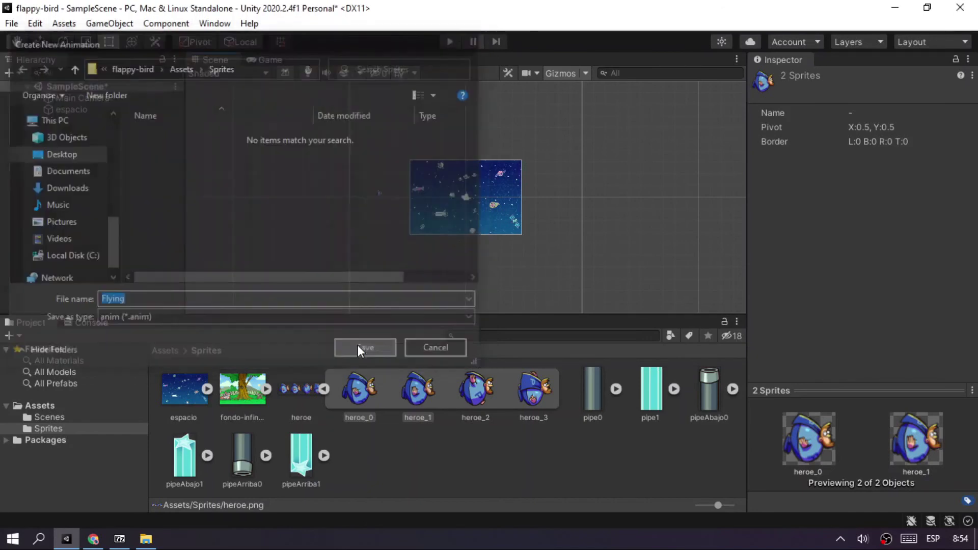
click(48, 406)
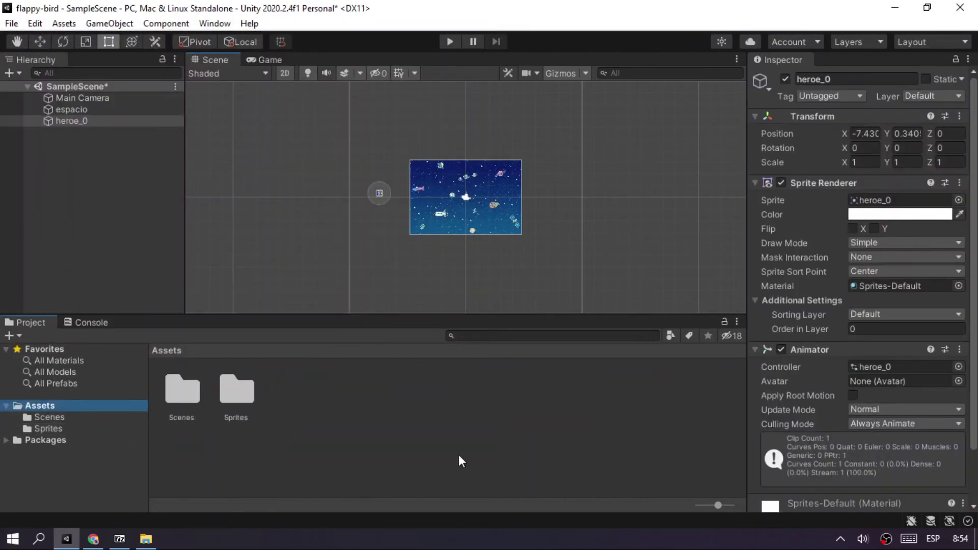
Create two new folders in Assets named Animations and Animators.
right_click(420, 422)
mouse_move(493, 49)
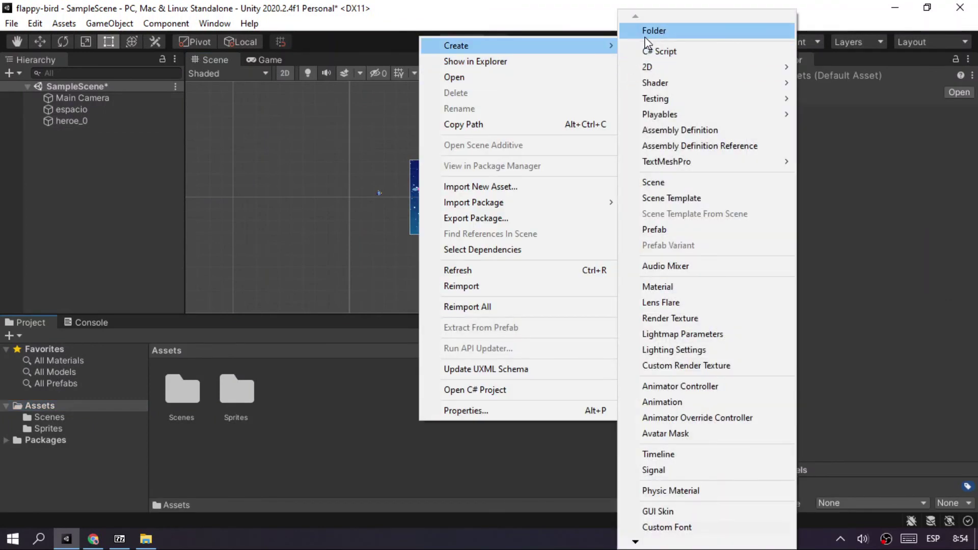
click(646, 33)
text(Animations)
key(Return)
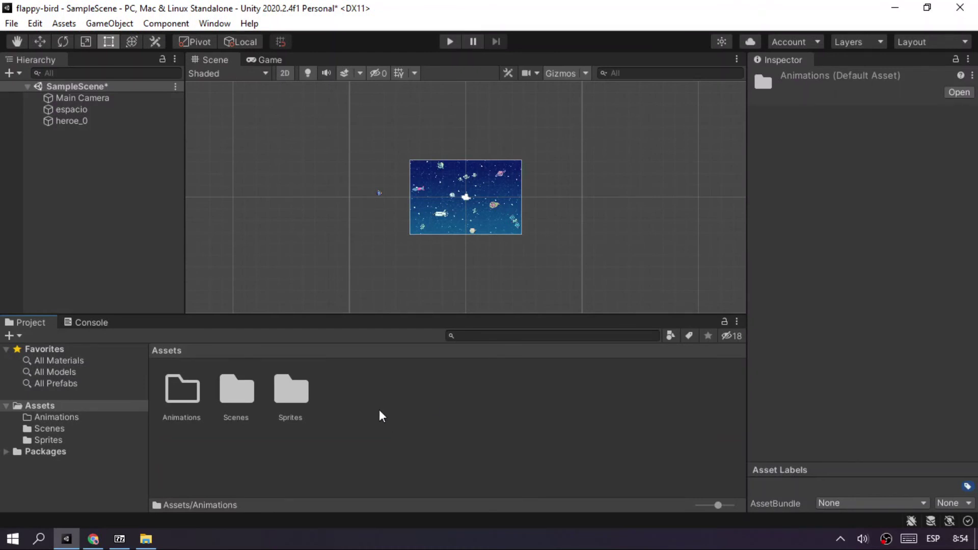
right_click(379, 409)
mouse_move(441, 34)
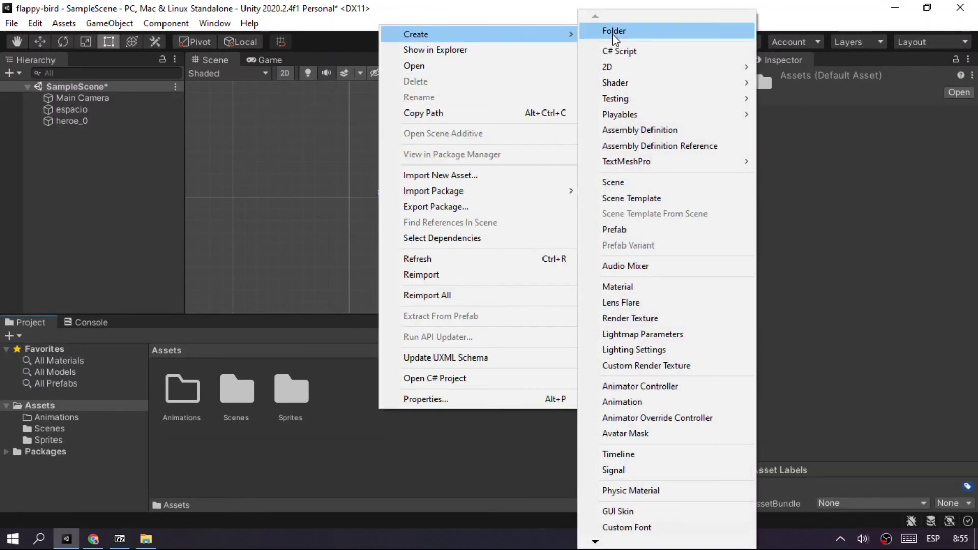
click(613, 31)
text(Animators)
key(Return)
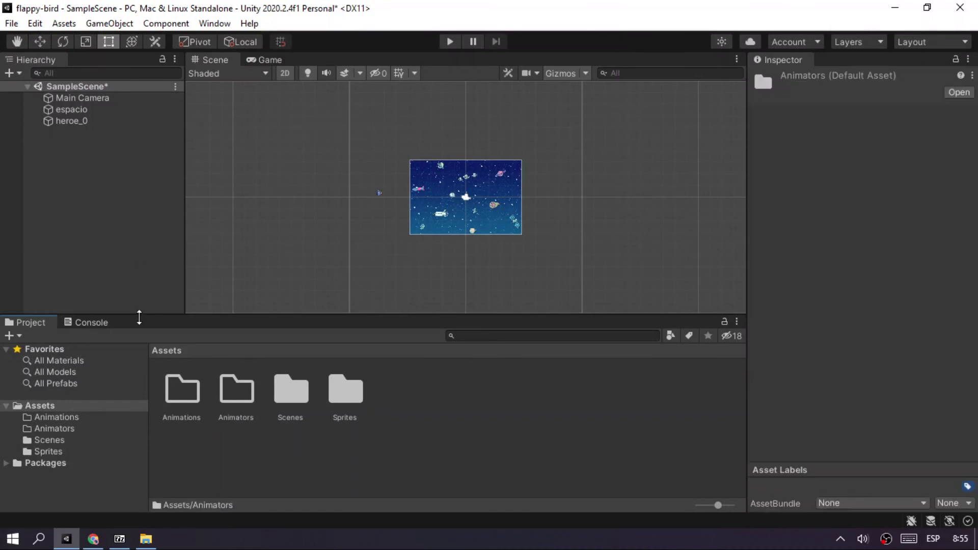
Move the heroe_0 controller into Animators and the Flying clip into Animations.
double_click(344, 389)
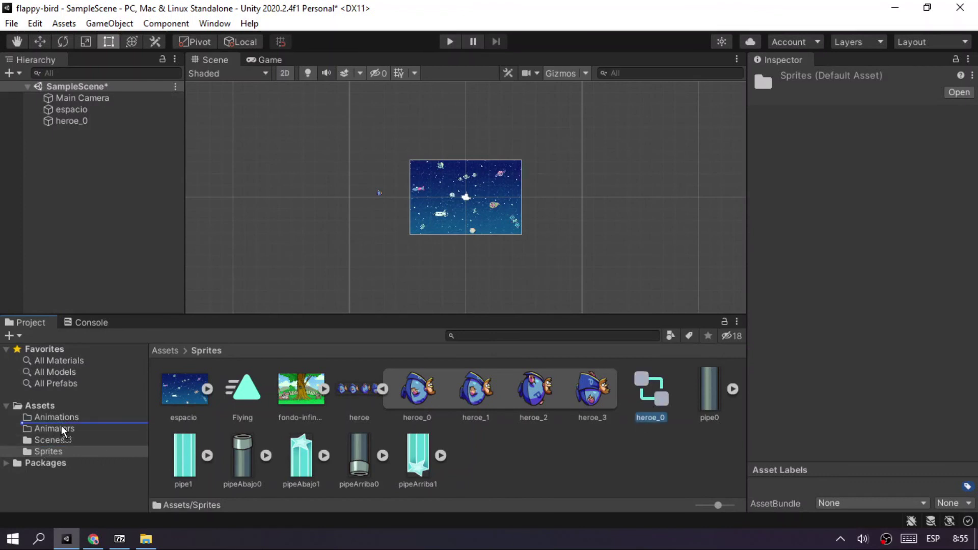
drag(653, 407, 57, 428)
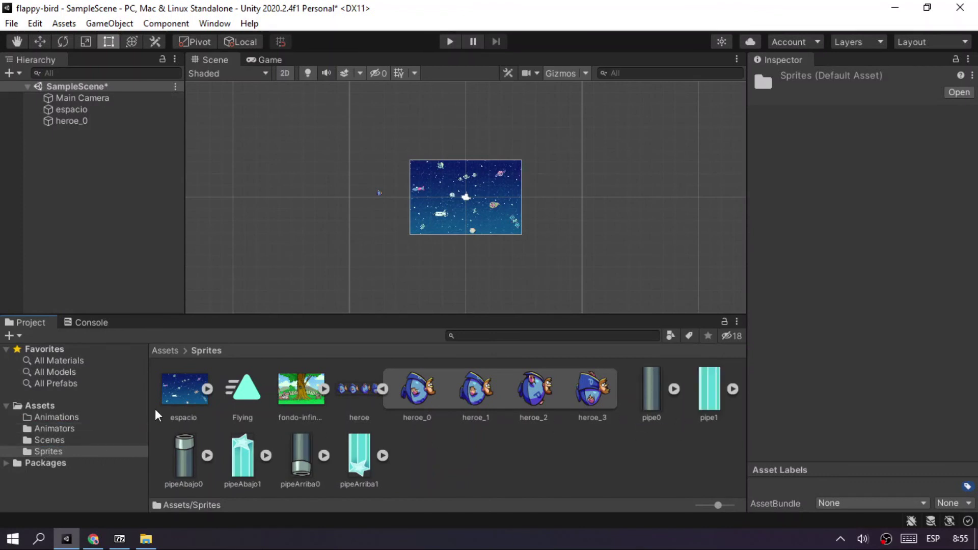
drag(253, 393, 59, 419)
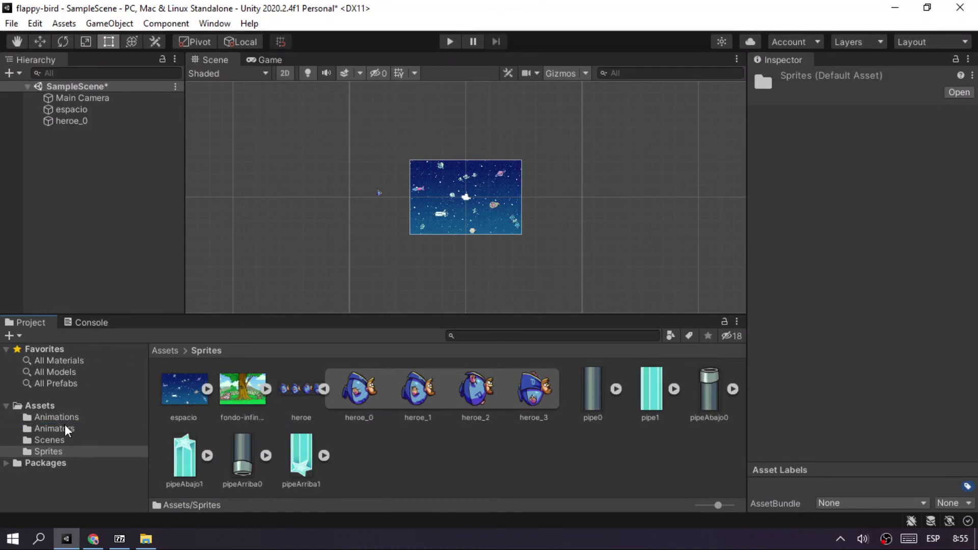
Set heroe_0's Order in Layer to 1 and move it to the background's left edge.
click(78, 121)
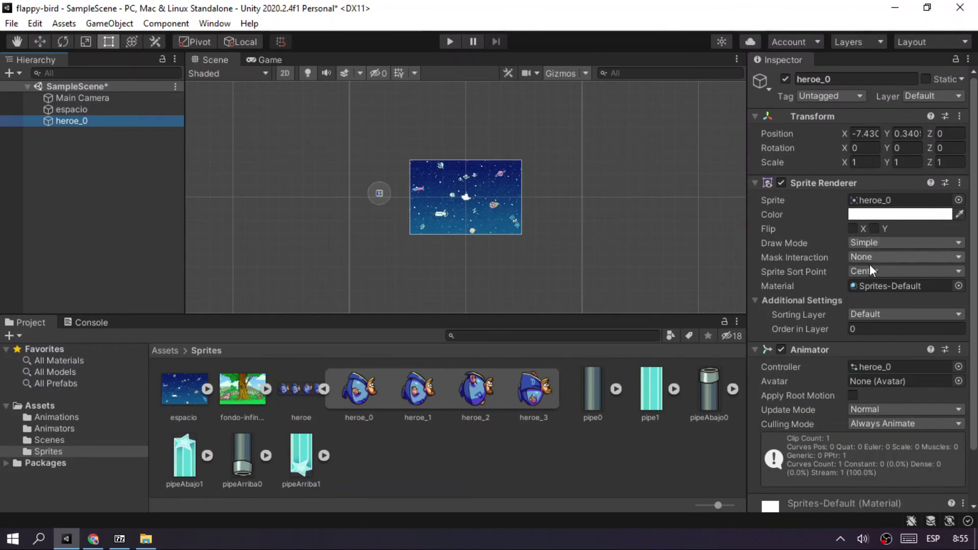
click(862, 332)
text(1)
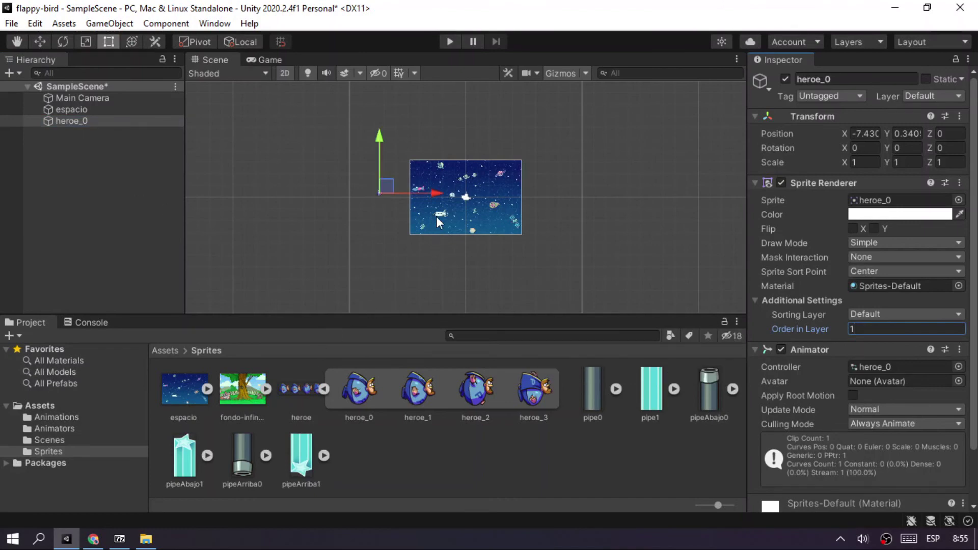
text(w)
scroll(392, 185, up, 3)
scroll(392, 193, up, 3)
drag(374, 197, 472, 197)
click(419, 221)
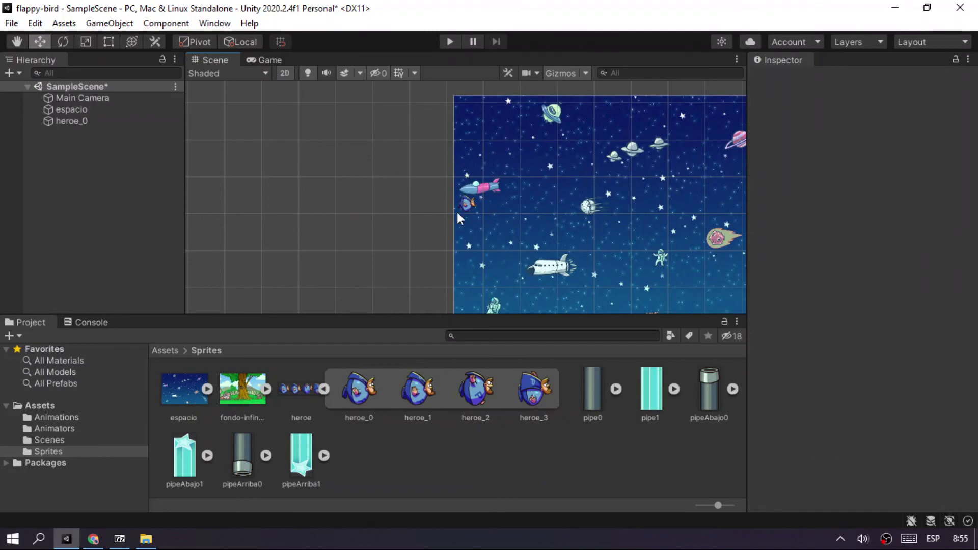
Add a Rigidbody 2D and a Box Collider 2D to heroe_0.
click(70, 121)
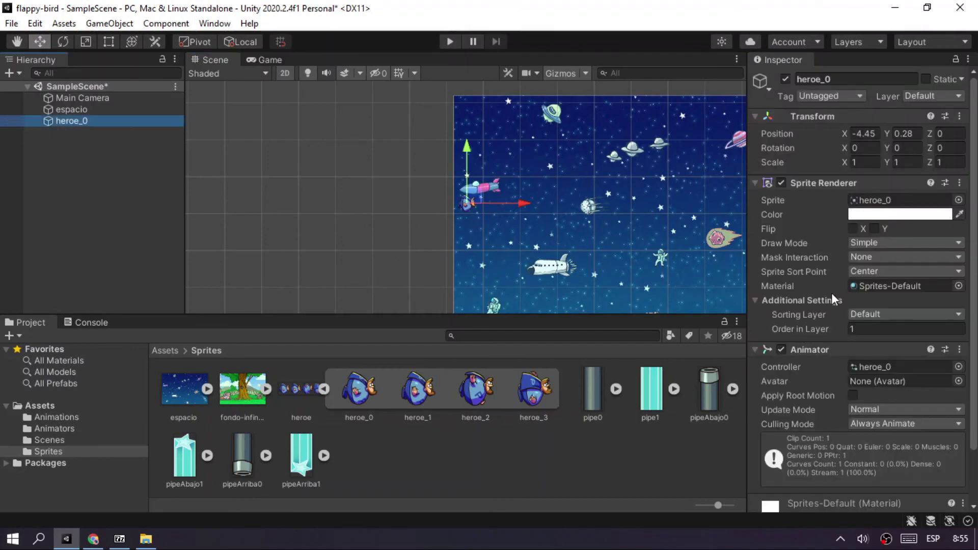
scroll(879, 464, down, 2)
scroll(845, 496, up, 2)
scroll(833, 488, down, 2)
click(833, 497)
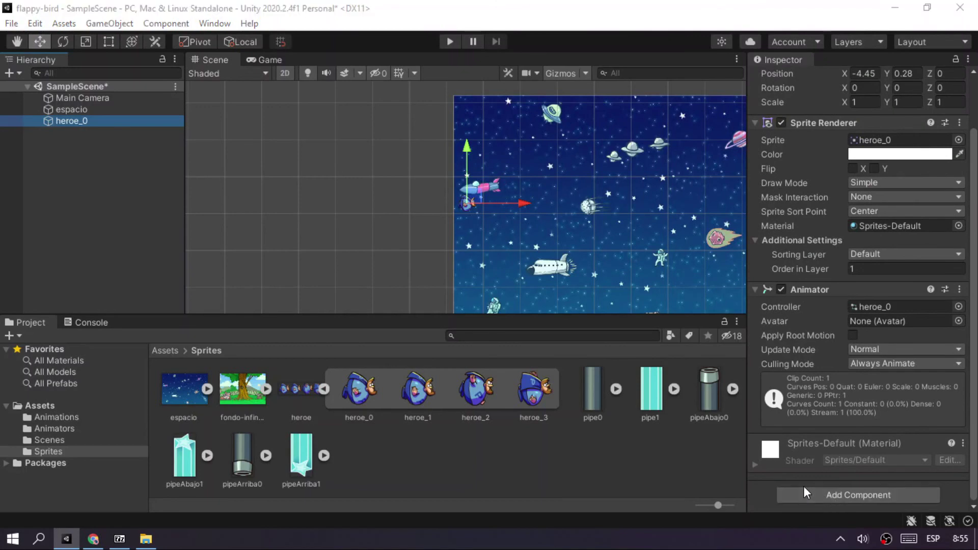
click(819, 360)
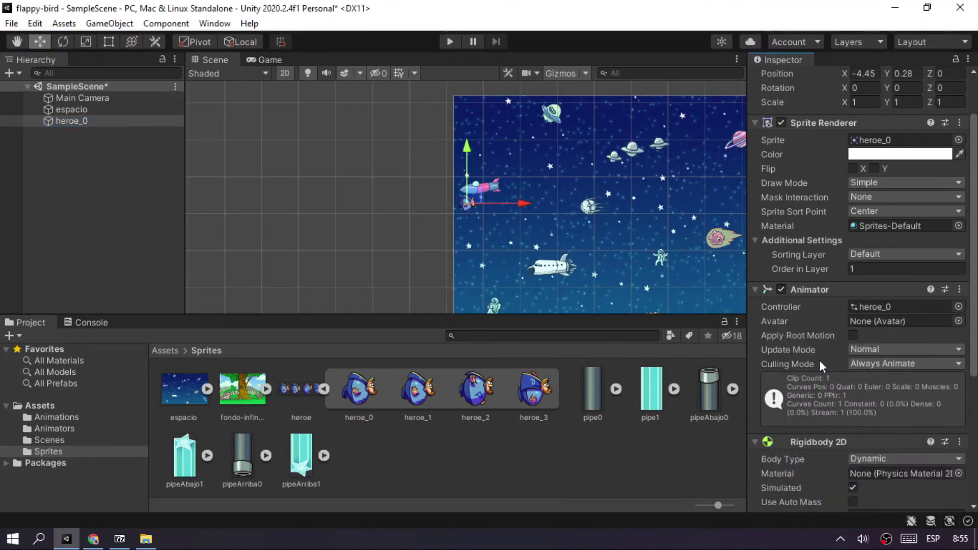
scroll(832, 370, down, 3)
click(848, 493)
text(box)
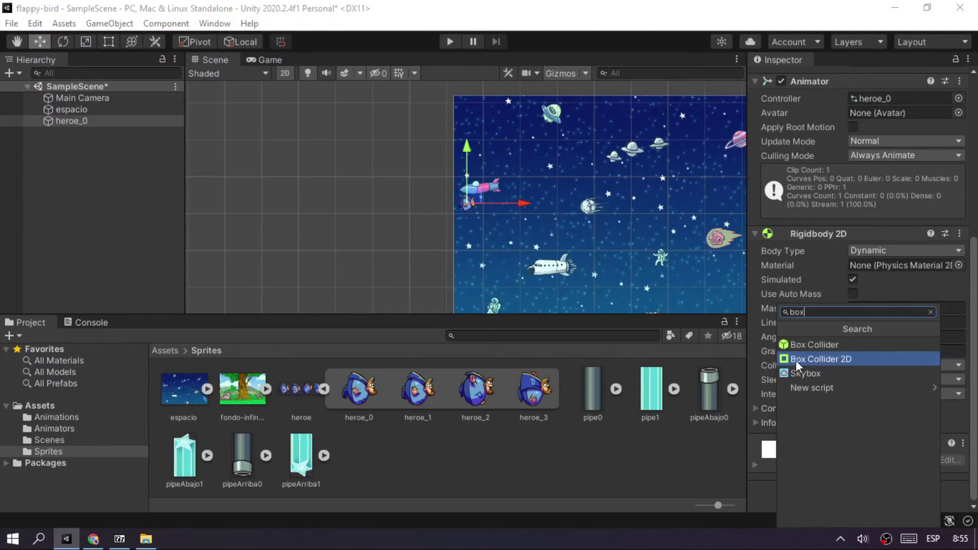
click(796, 360)
click(344, 190)
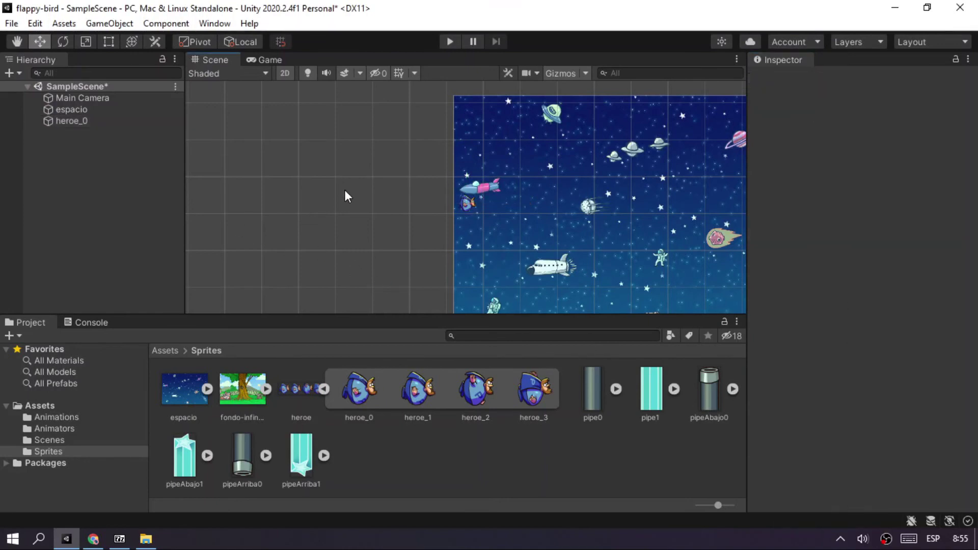
click(450, 41)
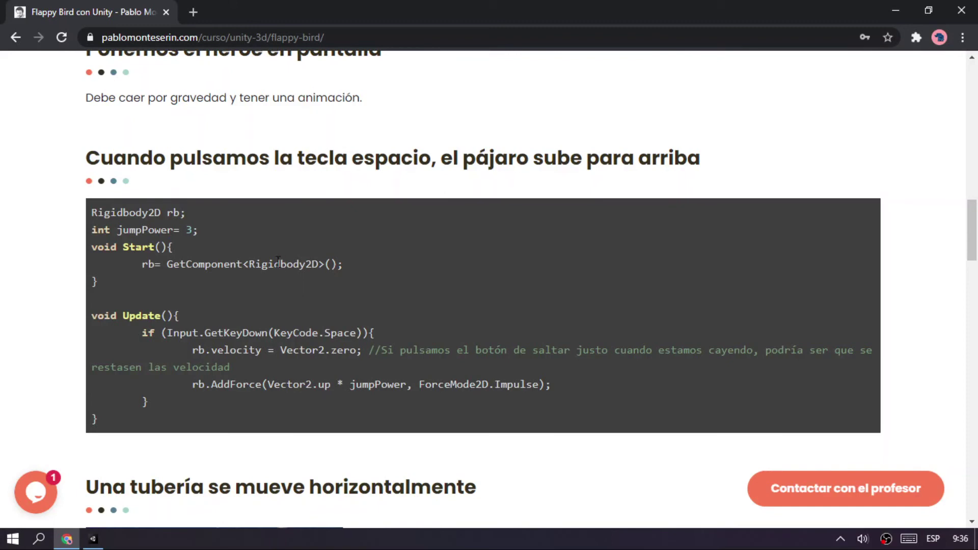
Read the tutorial's space-key check code in Chrome, then return to Unity's Assets panel.
drag(172, 334, 367, 334)
click(427, 300)
key(alt+Tab)
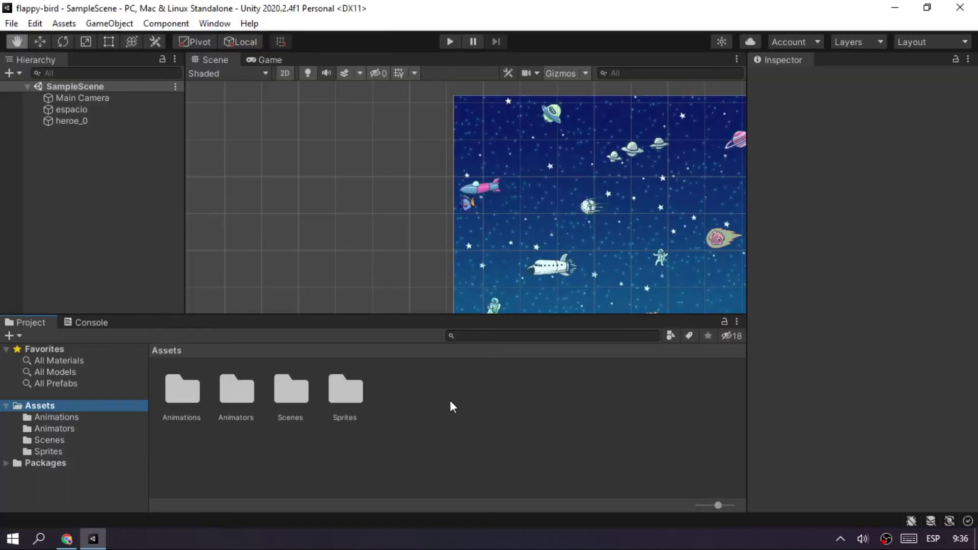
right_click(450, 402)
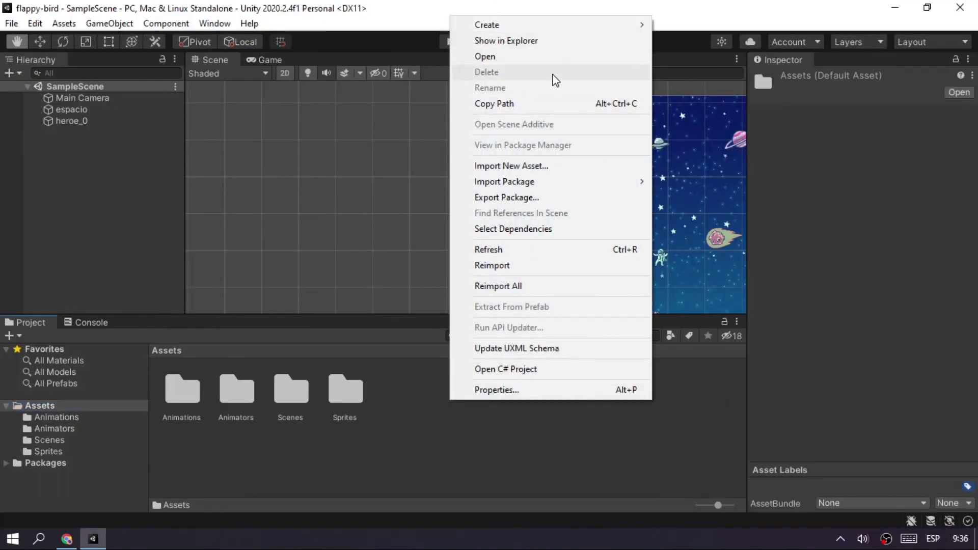
Create a Scripts folder in Assets.
mouse_move(520, 24)
click(708, 33)
text(Scripts)
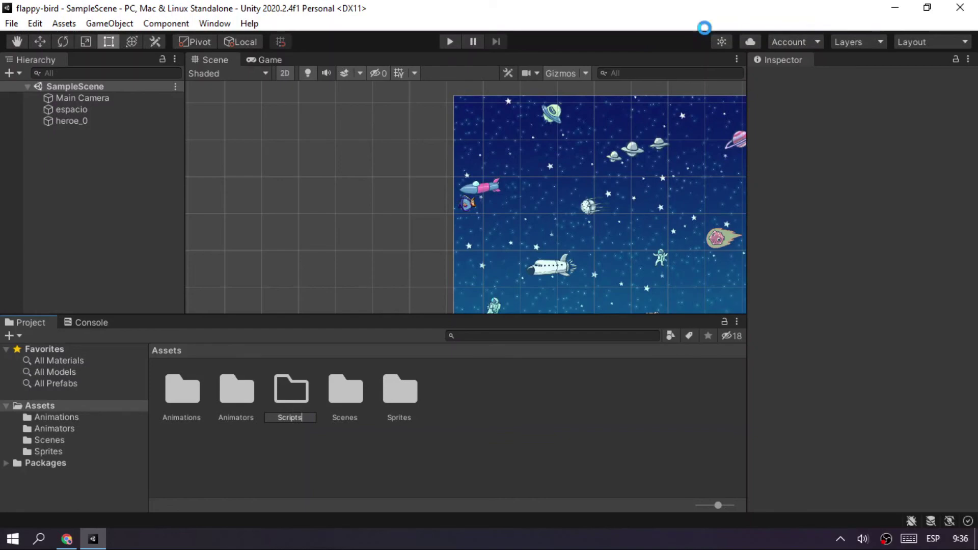
key(Return)
Create a Player C# script inside Scripts and open it in Visual Studio.
right_click(238, 385)
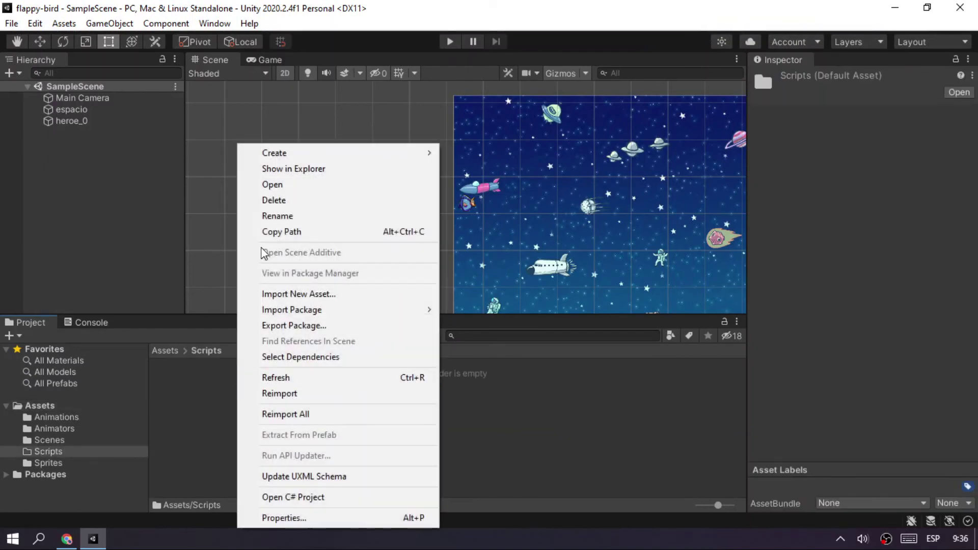
mouse_move(337, 161)
click(484, 50)
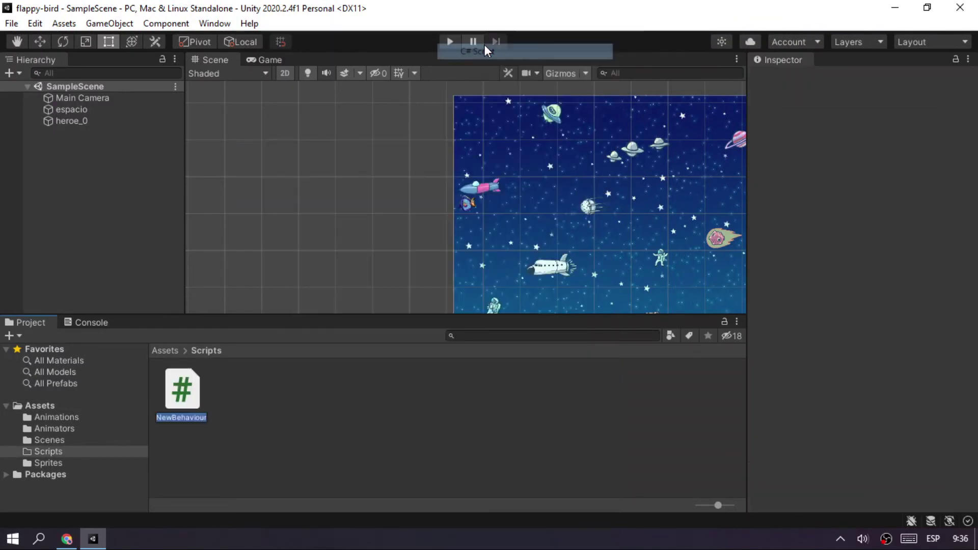
text(Player)
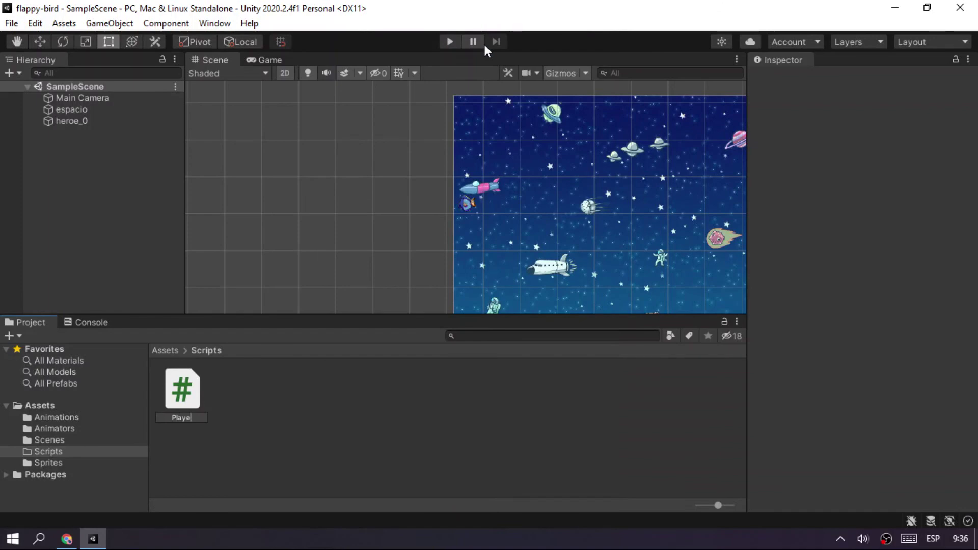
key(Return)
double_click(194, 390)
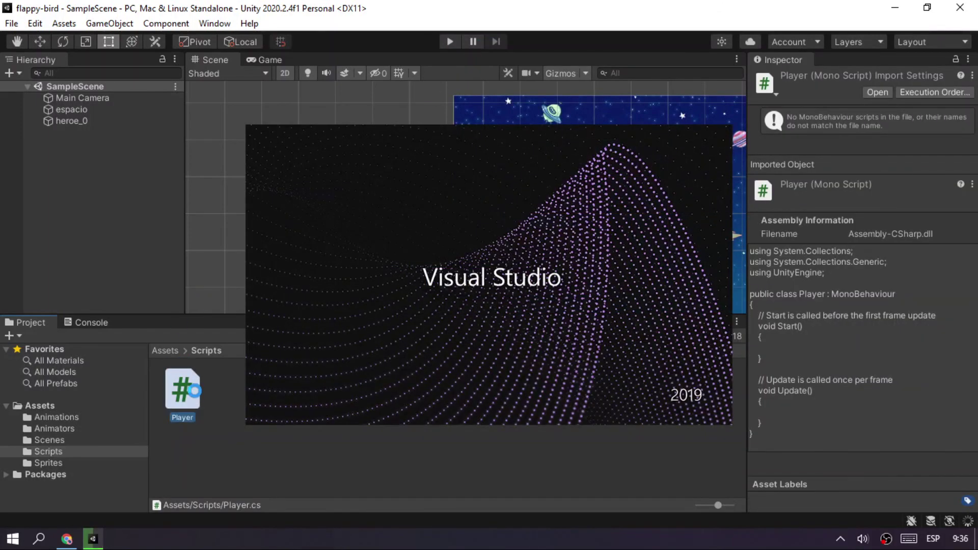
key(alt+Tab)
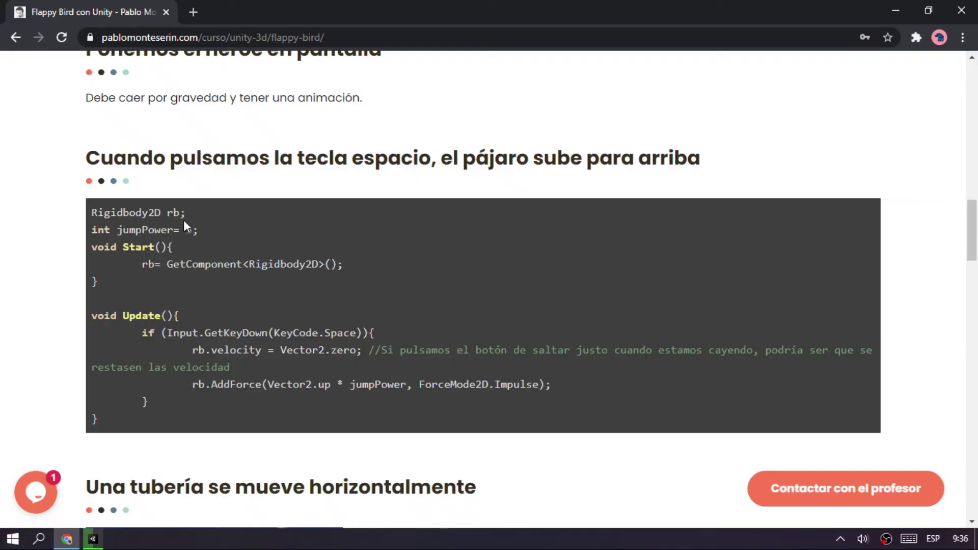
Go through the tutorial's jump code: rb declaration, GetComponent, space check, velocity reset, AddForce.
drag(180, 213, 95, 211)
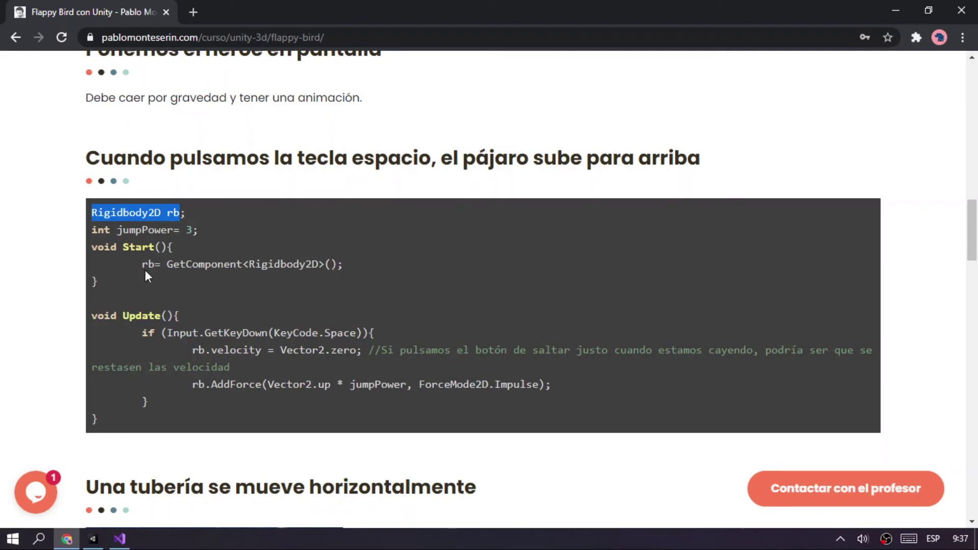
drag(142, 264, 161, 265)
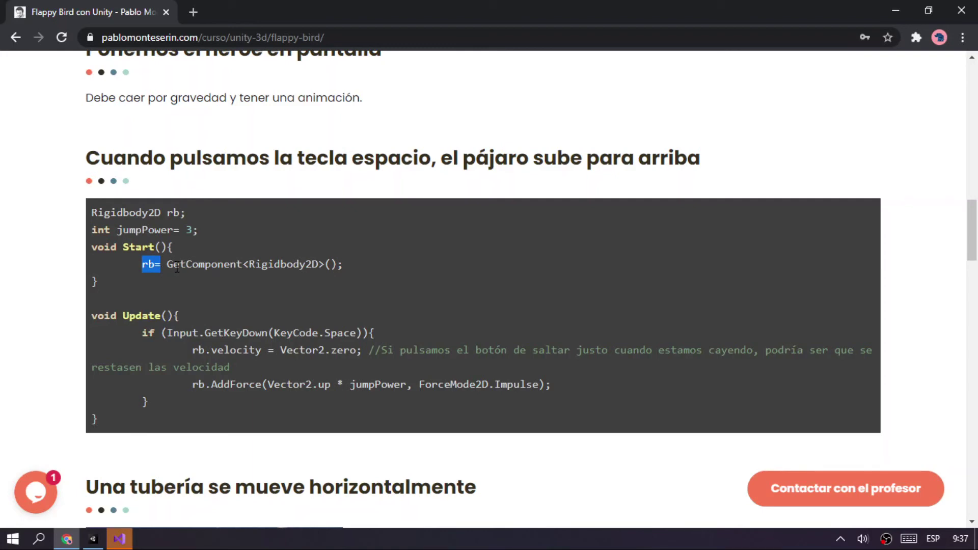
drag(166, 263, 344, 264)
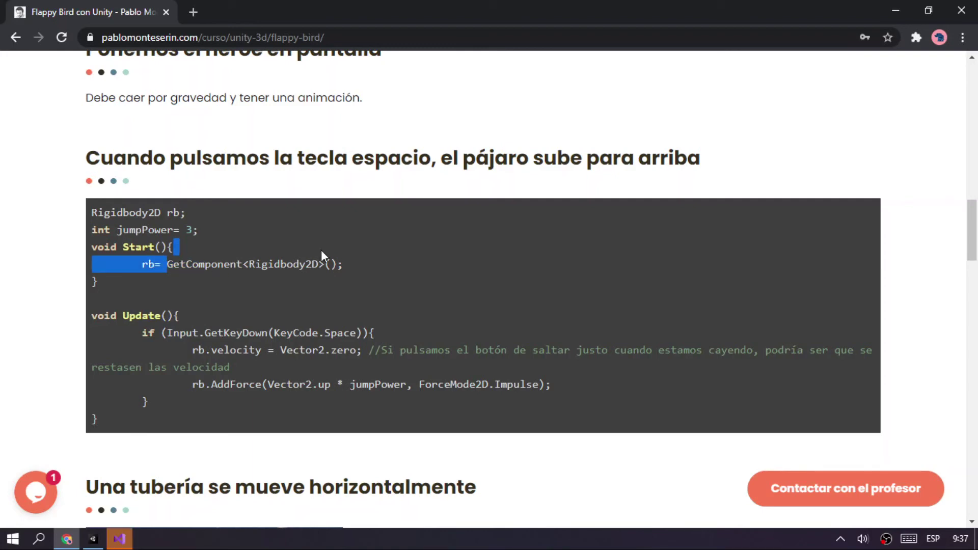
drag(142, 333, 382, 338)
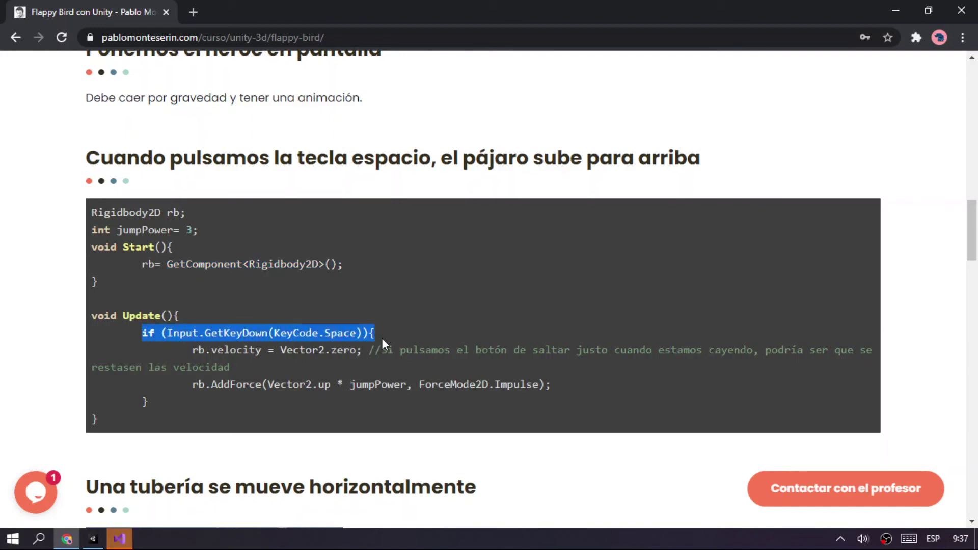
drag(191, 351, 361, 350)
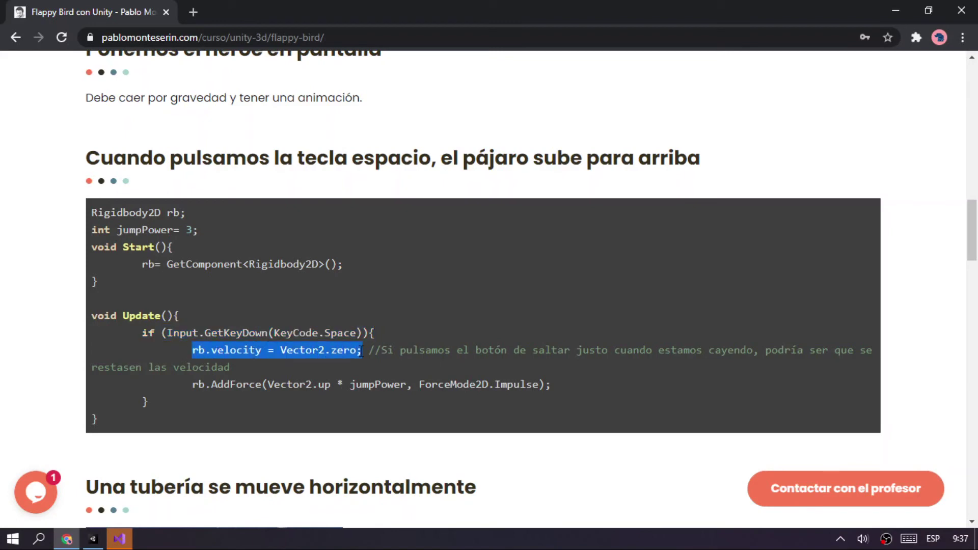
drag(193, 385, 471, 390)
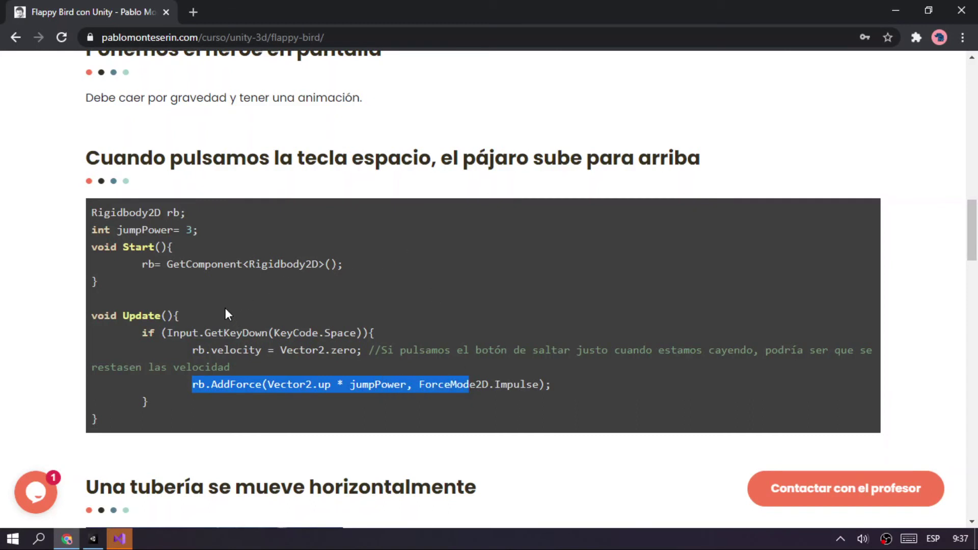
key(alt+Tab)
key(alt+Tab)
key(alt+Tab)
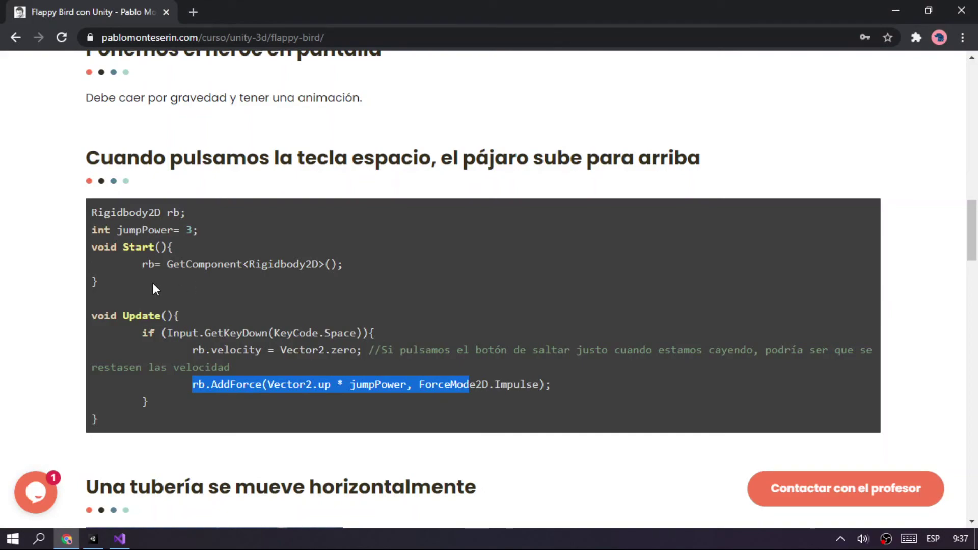
Copy 'Rigidbody2D rb; int jumpPower= 3;' and select the default comment in Player.cs.
drag(198, 230, 88, 206)
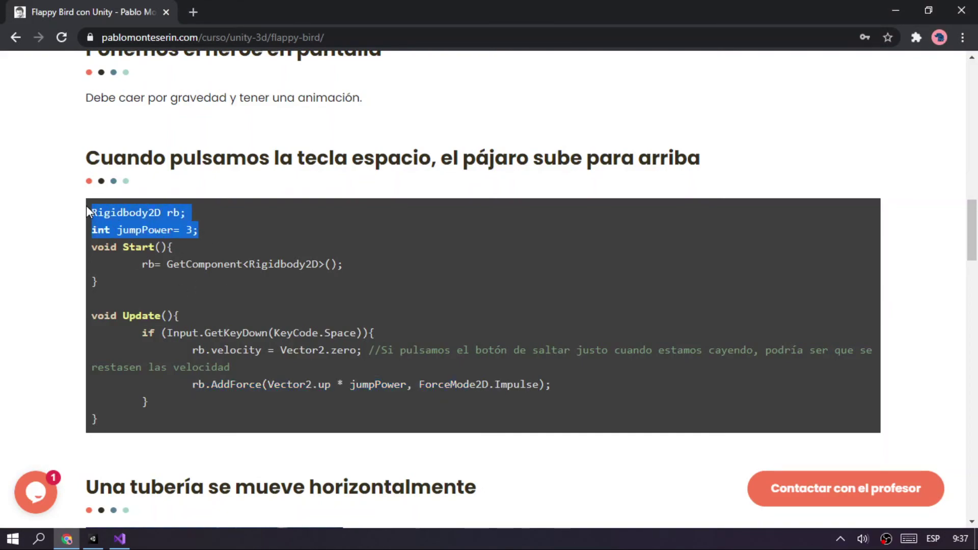
key(alt+Tab)
drag(493, 207, 145, 206)
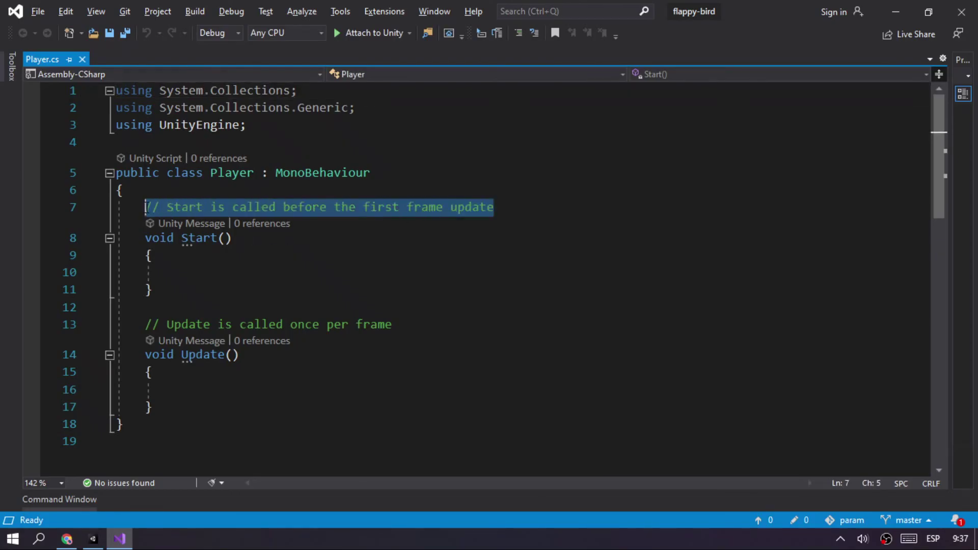
Paste the rb and jumpPower declarations and the GetComponent<Rigidbody2D> line into Start.
text(Rigidbody2D rb; int jumpPower = 3;)
key(alt+Tab)
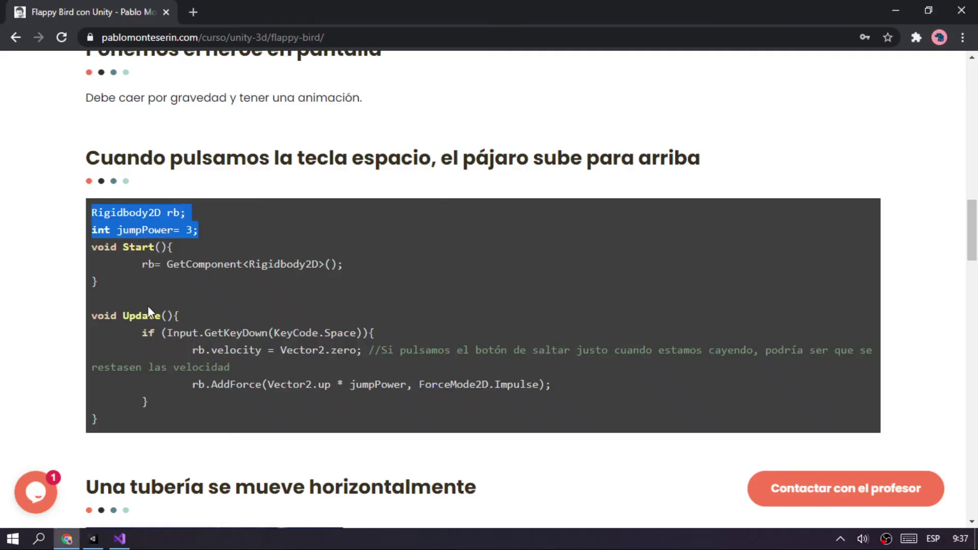
drag(142, 265, 351, 270)
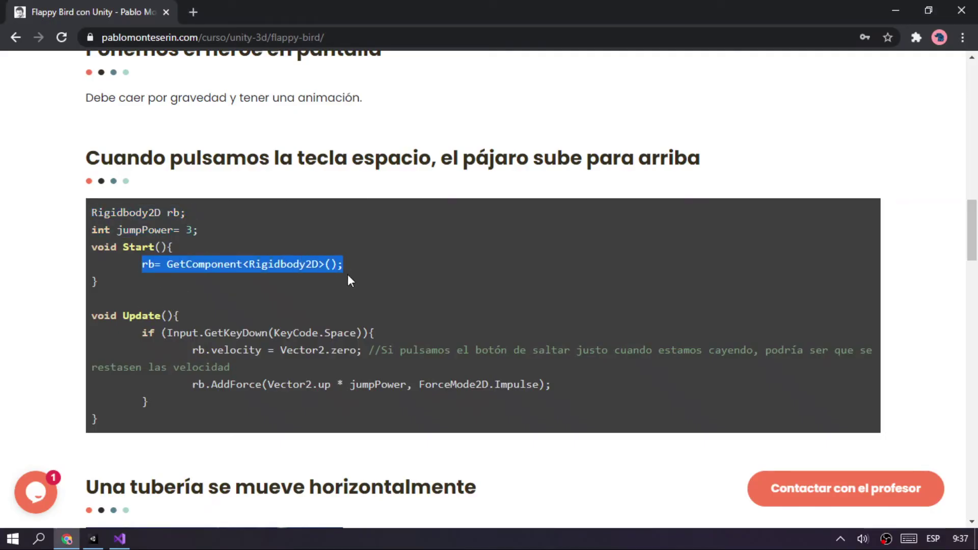
key(alt+Tab)
click(195, 269)
key(Return)
text(rb = GetComponent<Rigidbody2D>();)
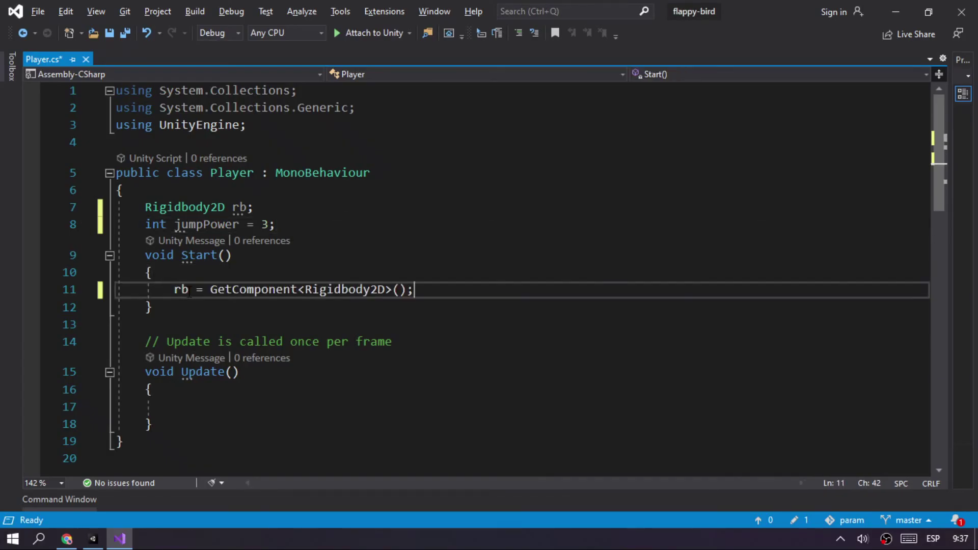
Add the space-key jump if-block to Update, delete the Spanish comment, and save Player.cs.
key(alt+Tab)
drag(142, 332, 158, 405)
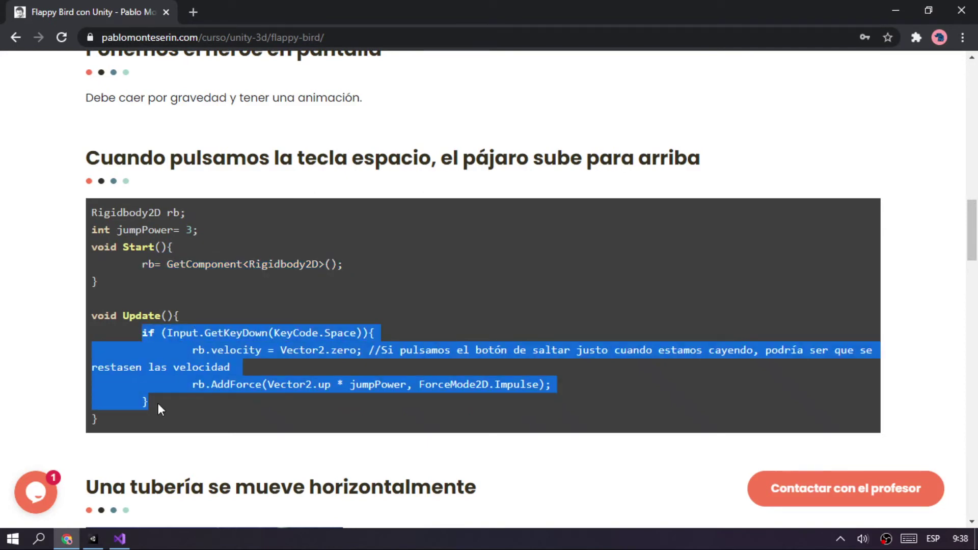
key(alt+Tab)
click(174, 406)
text(if (Input.GetKeyDown(KeyCode.Space))         {             rb.velocity = Vector2.zero; //Si pulsamos el botón de saltar justo cuando estamos cayendo, podría ser que se restasen las velocidad             rb.AddForce(Vector2.up * jumpPower, ForceMode2D.Impulse);         })
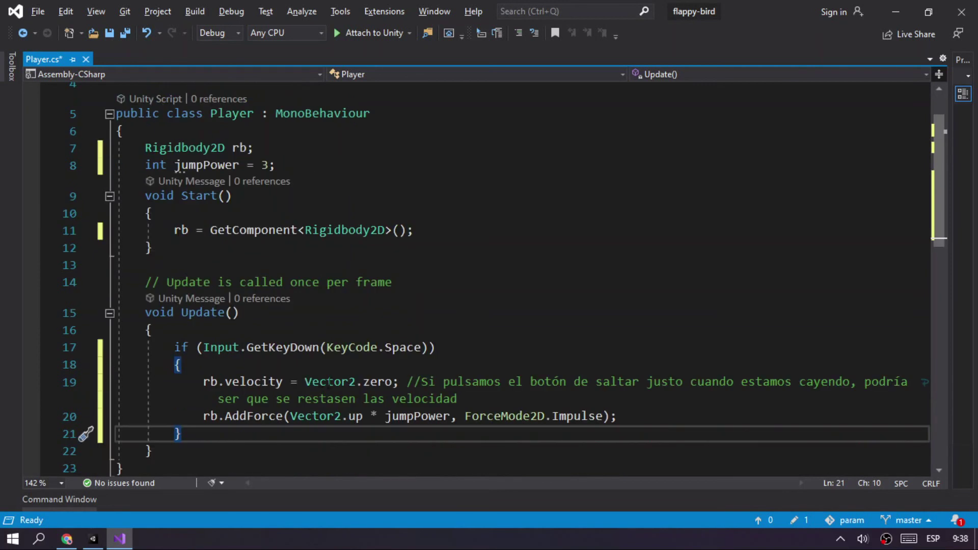
drag(407, 381, 468, 397)
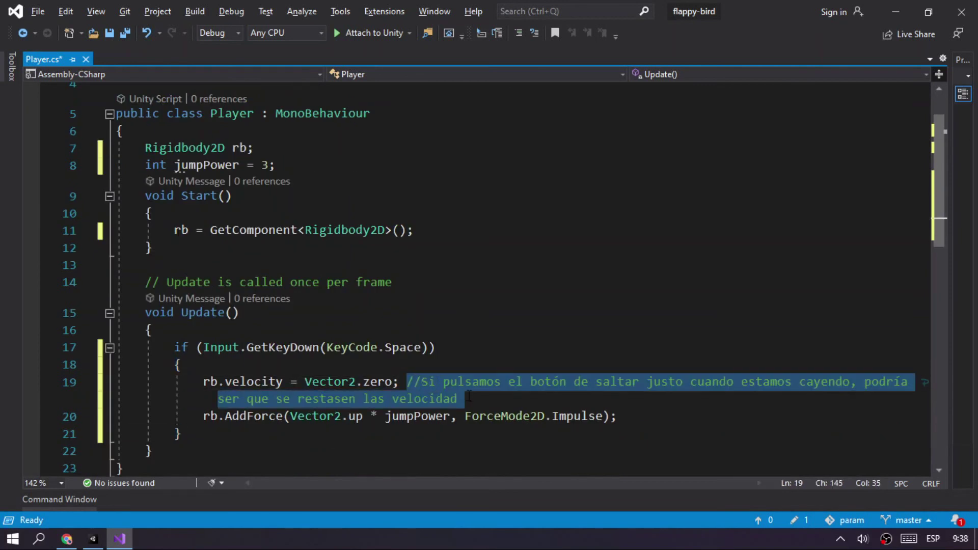
key(Delete)
key(ctrl+s)
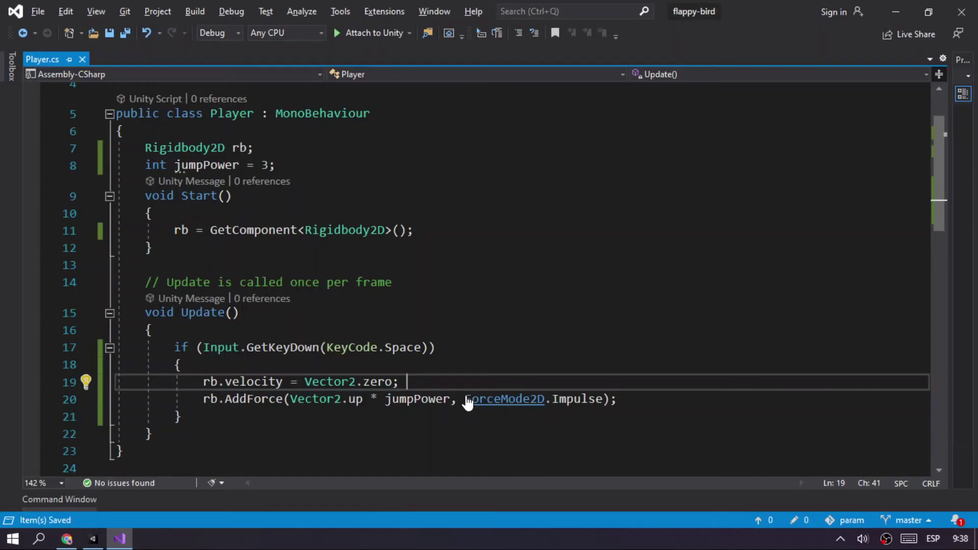
Attach Player.cs to heroe_0, then run the game and press Space to test the jump.
key(alt+Tab)
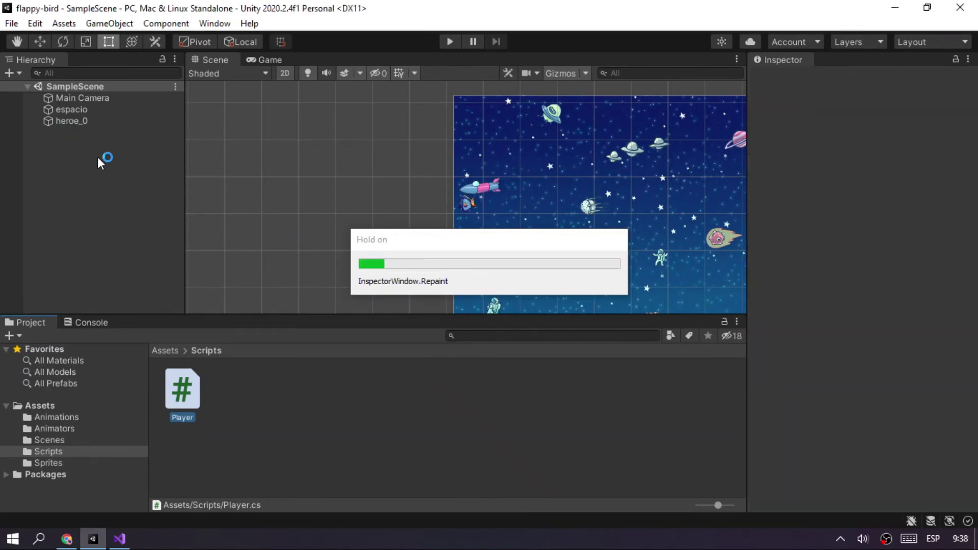
drag(196, 396, 78, 123)
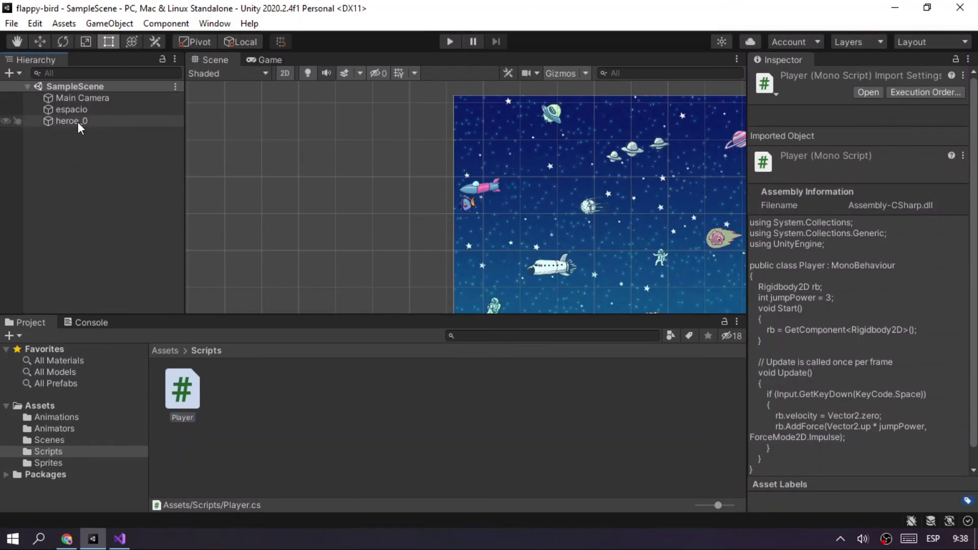
click(451, 42)
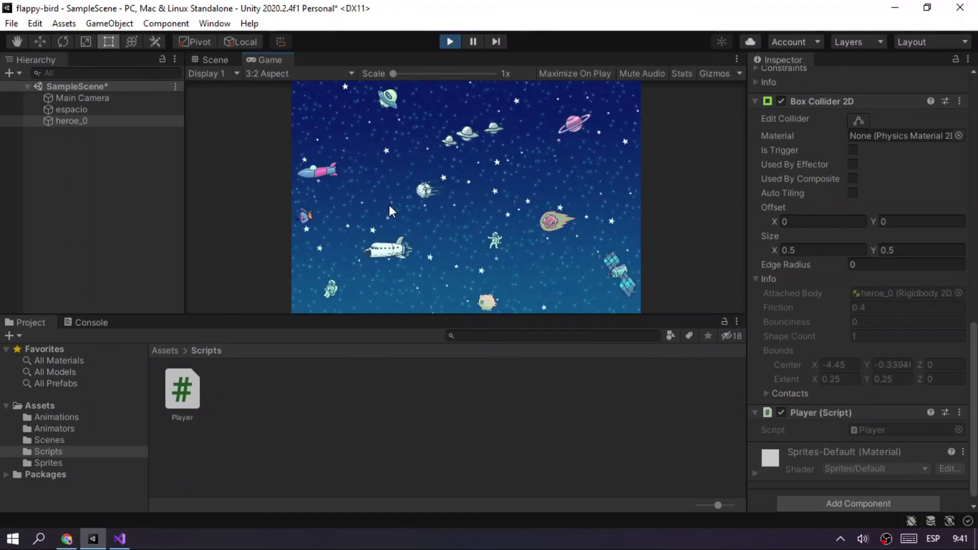
key(space)
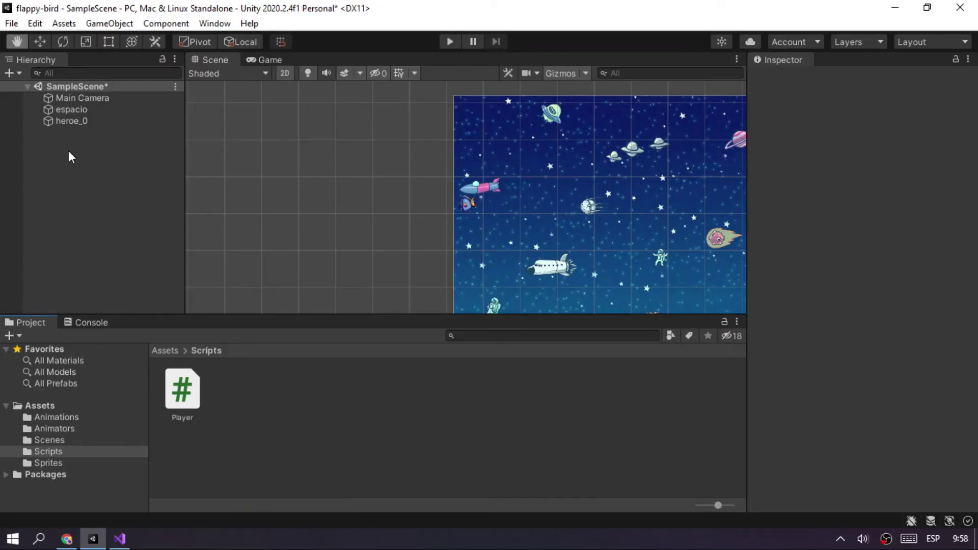
Place the pipeArriba0 sprite and three pipe0 segments to build the upper pipe.
click(49, 463)
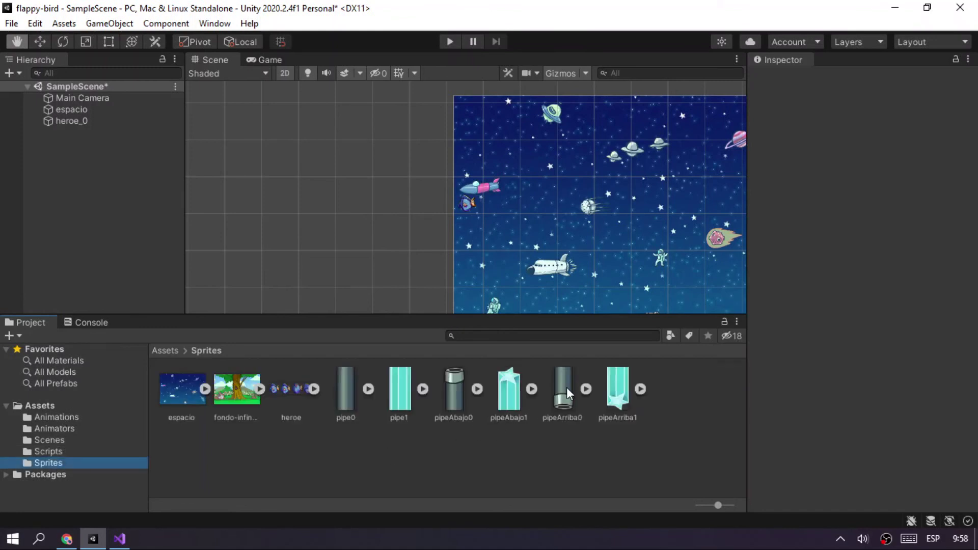
drag(564, 387, 359, 145)
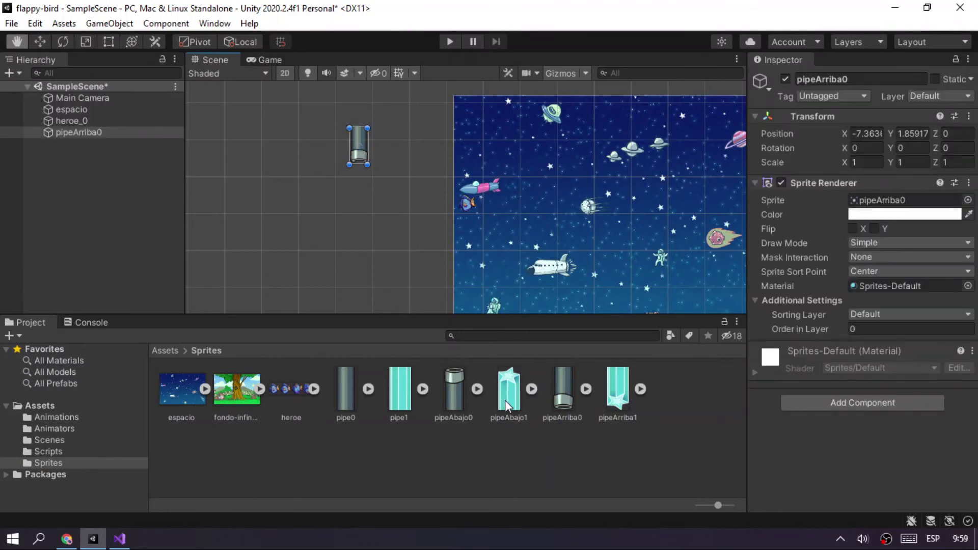
drag(346, 390, 358, 115)
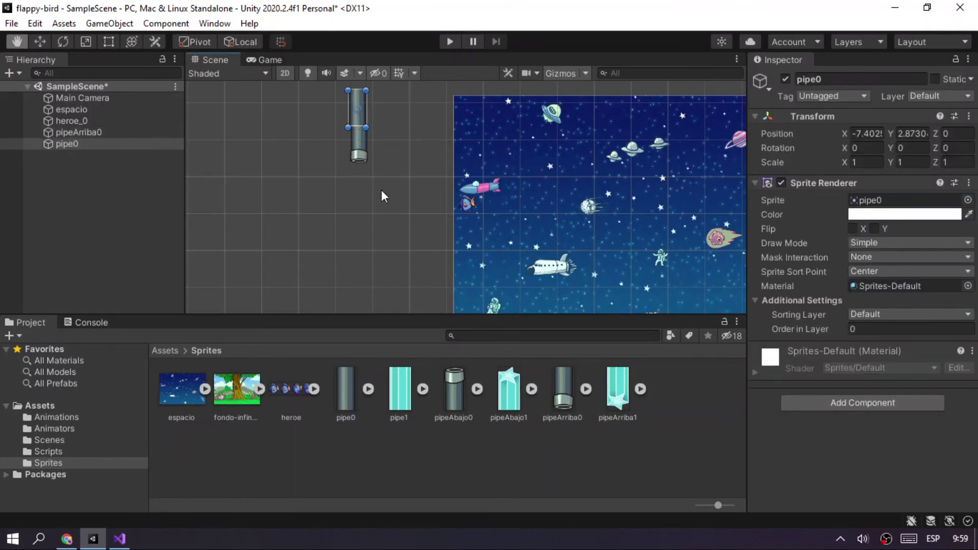
middle_drag(367, 162, 362, 245)
drag(358, 386, 351, 155)
middle_drag(388, 198, 390, 108)
Add the pipeAbajo0 cap with three pipe0 segments beneath it, plus one more atop the upper pipe.
drag(453, 389, 357, 193)
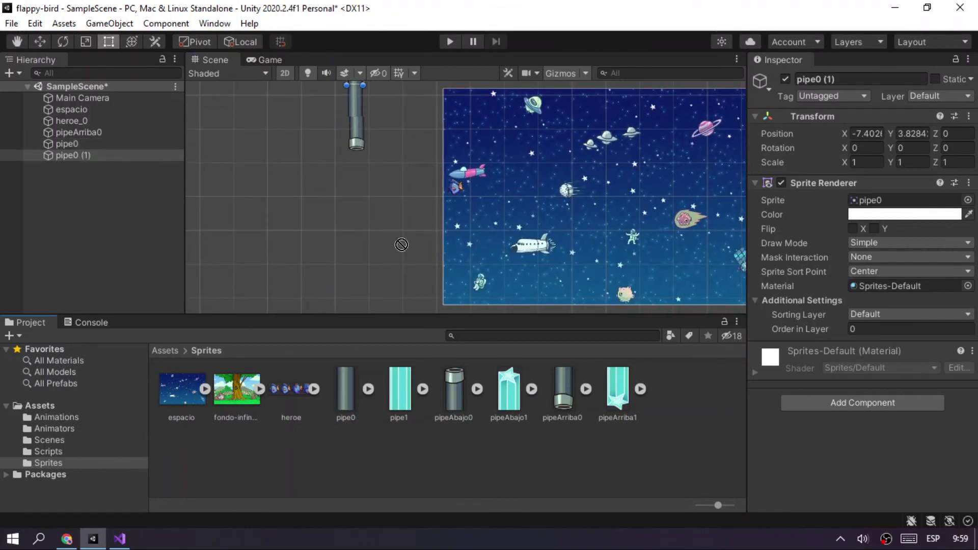
drag(344, 390, 356, 217)
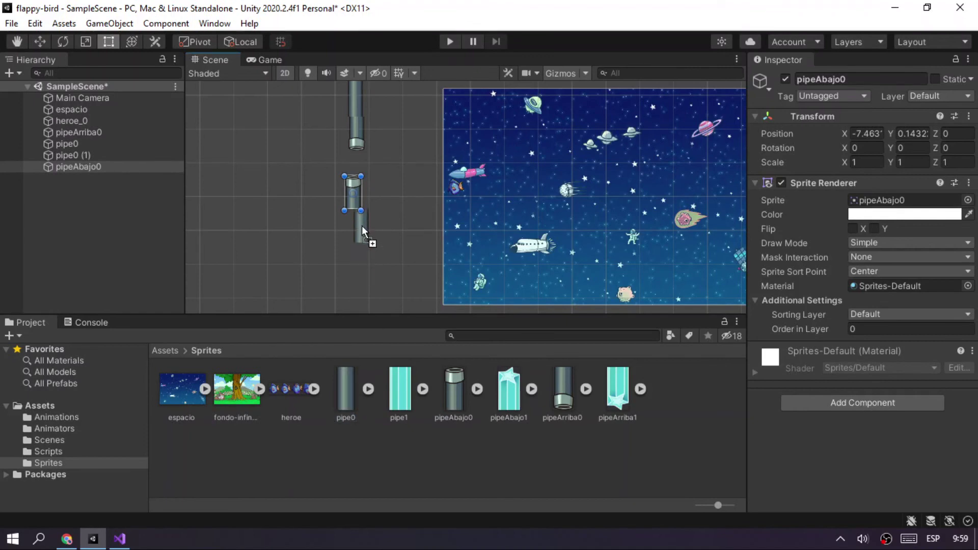
drag(362, 258, 360, 260)
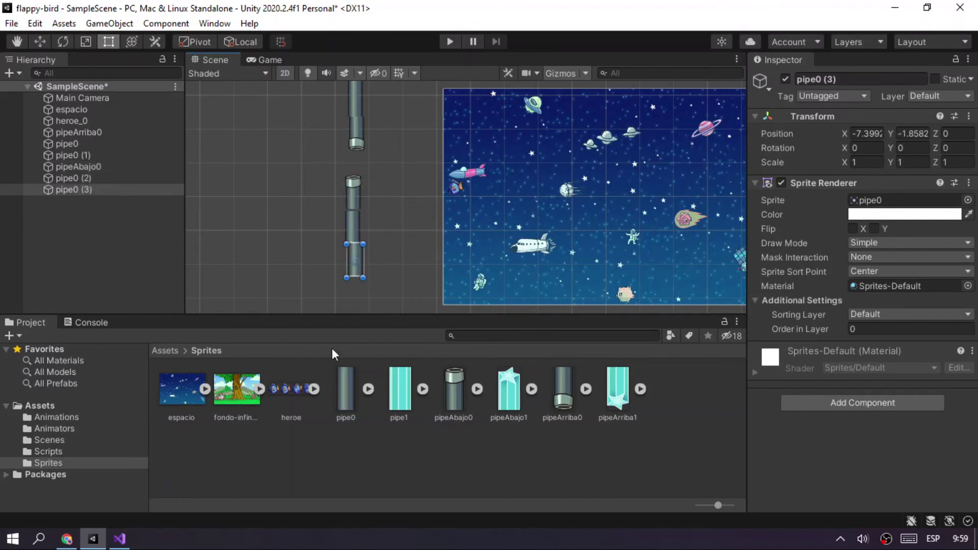
drag(349, 395, 359, 293)
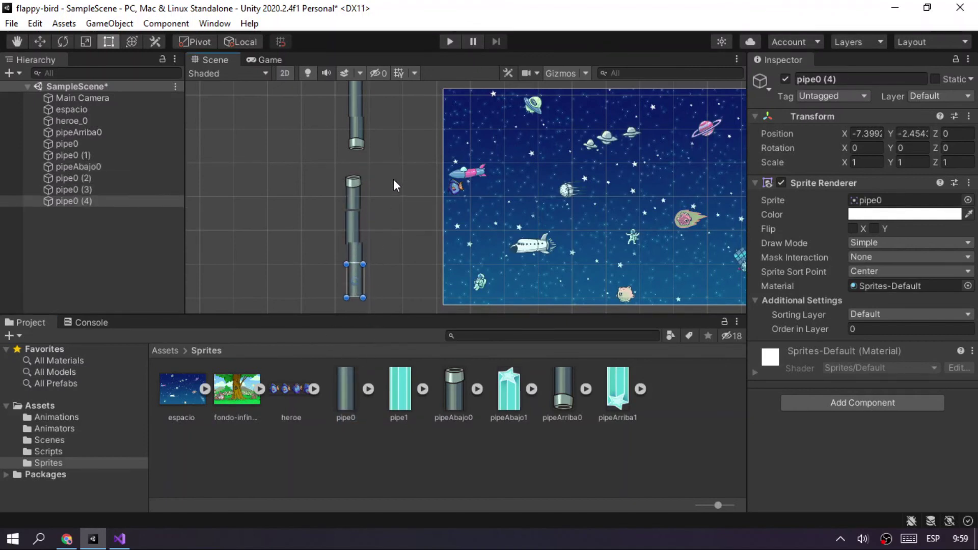
middle_drag(393, 179, 378, 278)
drag(345, 390, 326, 133)
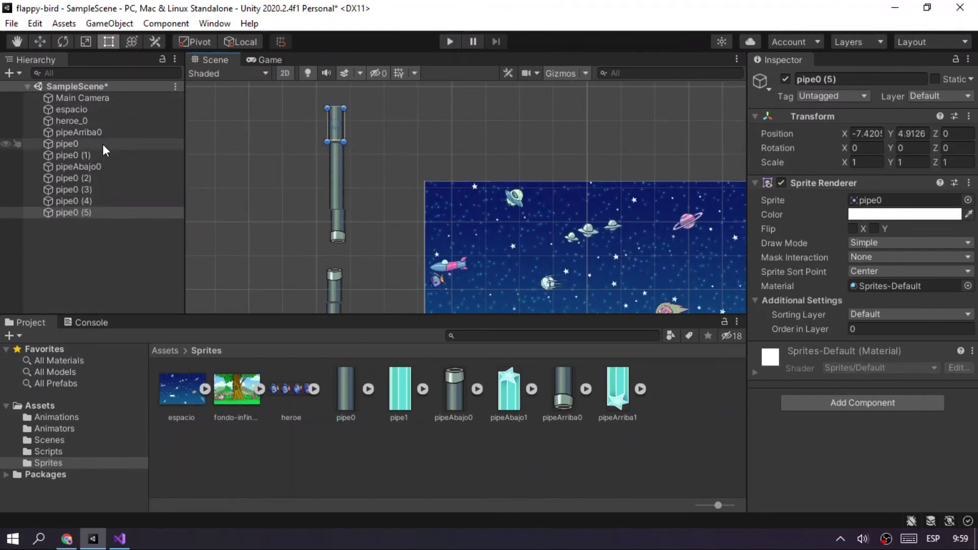
Select all eight pipe pieces and set their Position X to 0.
click(88, 144)
shift+click(87, 211)
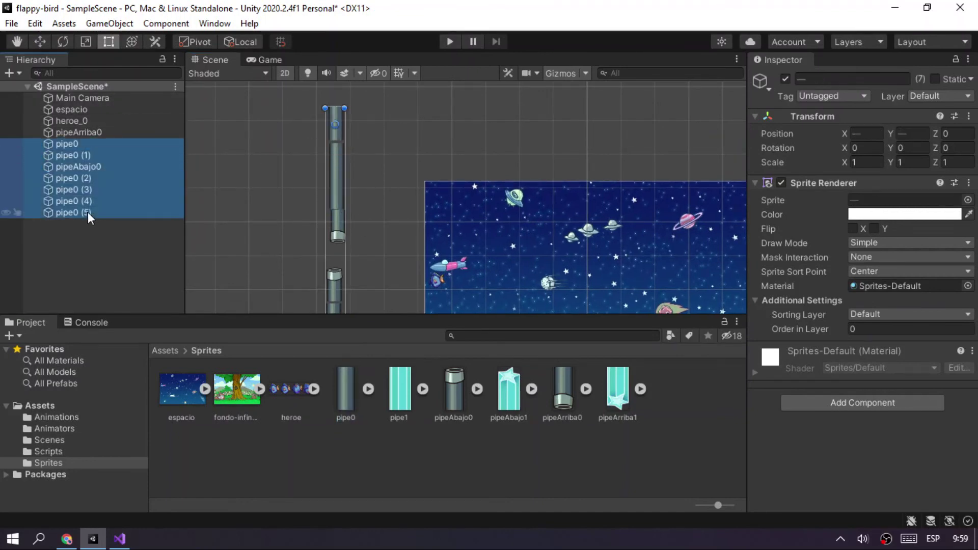
click(872, 134)
text(0)
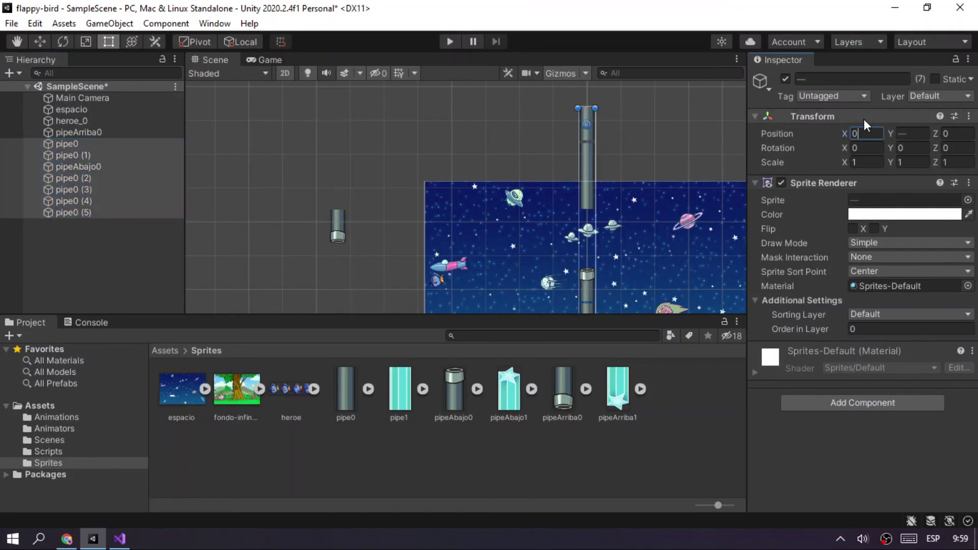
key(Return)
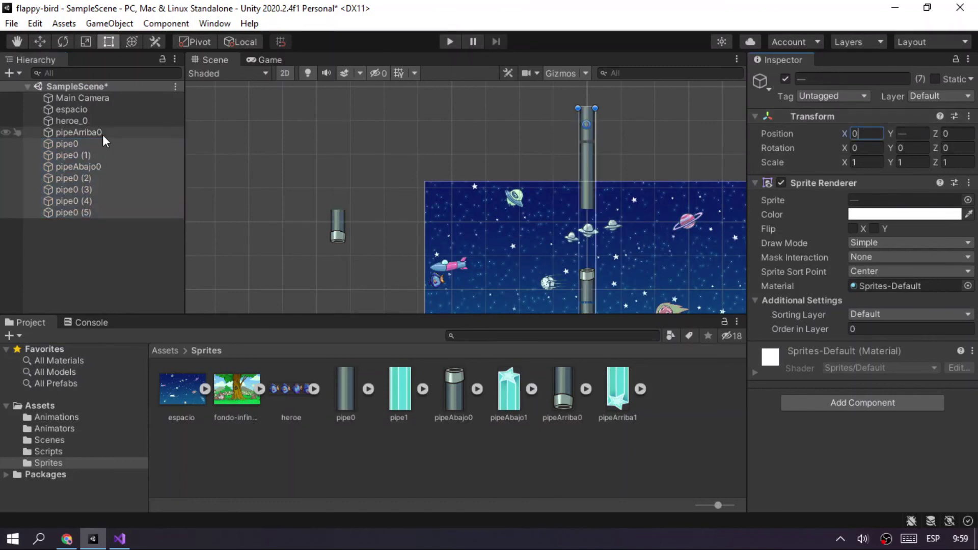
click(102, 134)
shift+click(95, 212)
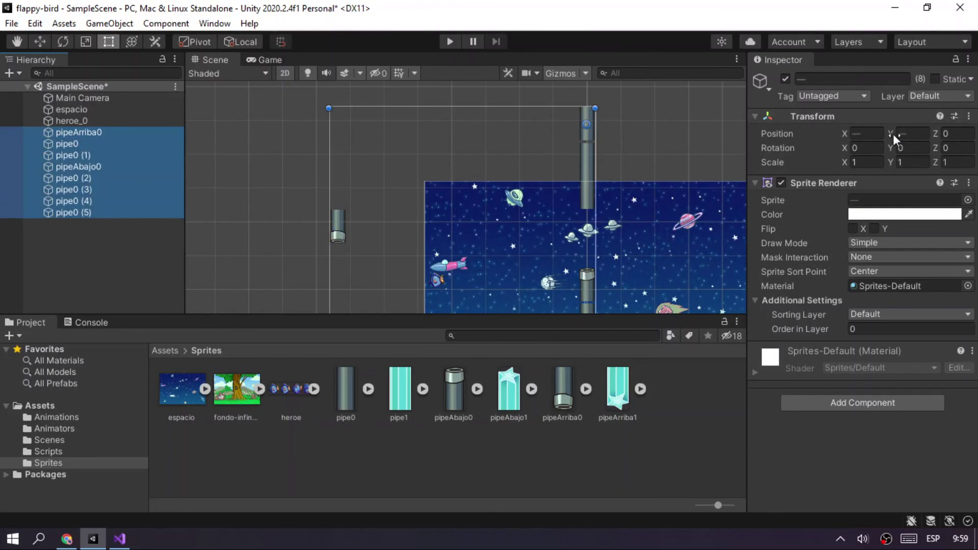
click(869, 134)
text(0)
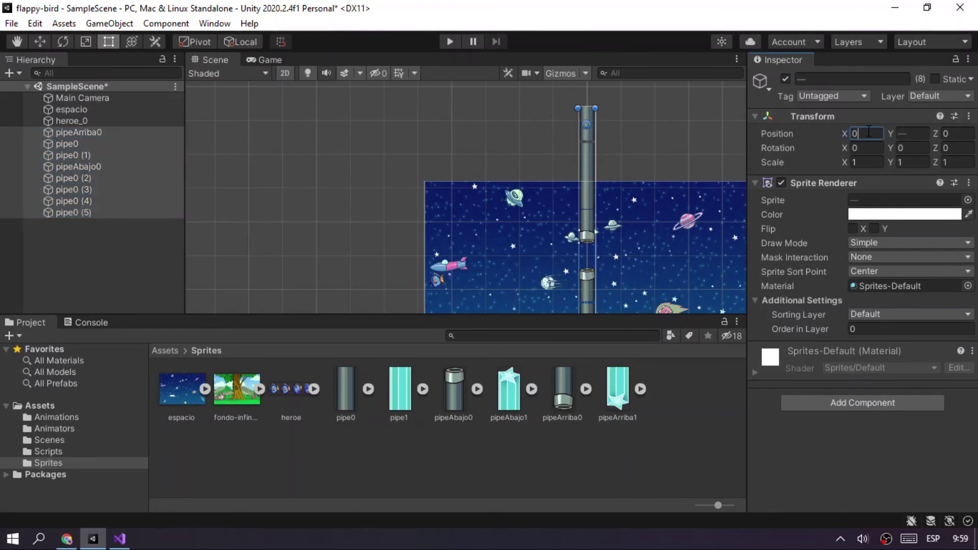
scroll(604, 167, down, 3)
mouse_move(618, 163)
middle_down()
mouse_move(622, 85)
mouse_move(594, 131)
middle_up()
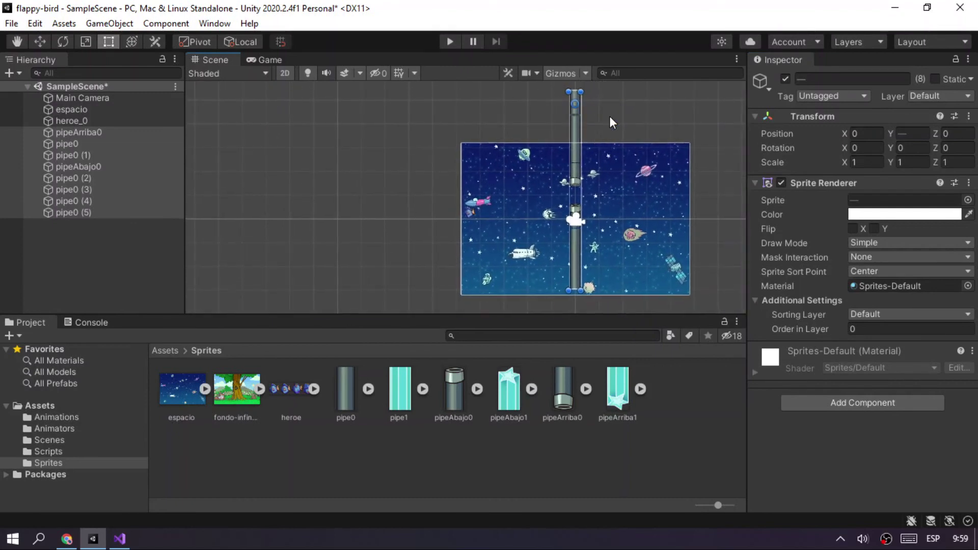
right_click(77, 255)
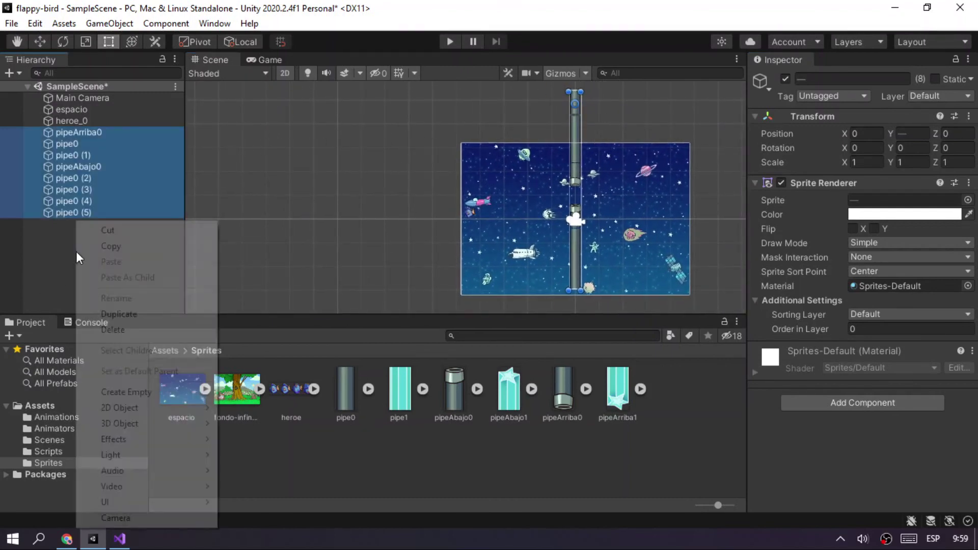
Create an empty object named Pipe and parent all eight pipe pieces under it.
click(133, 391)
click(841, 79)
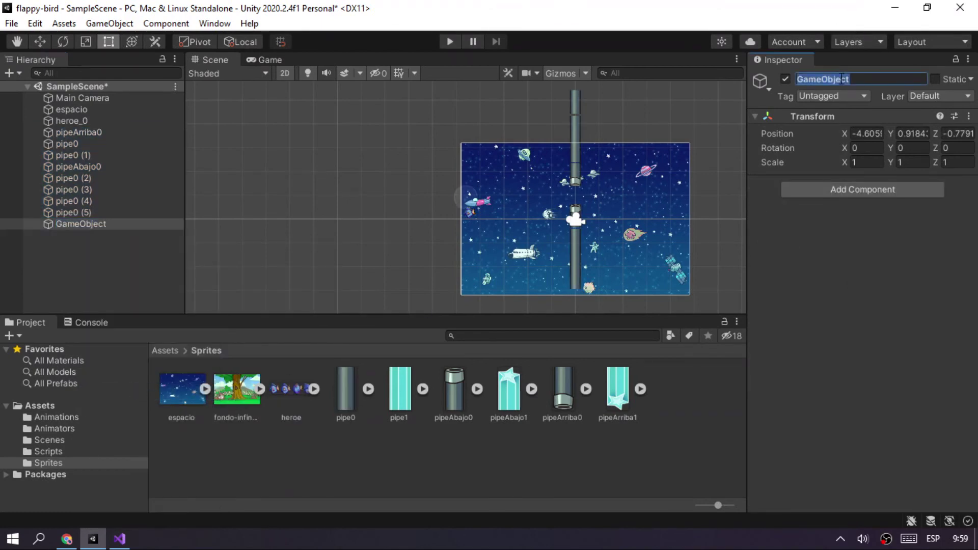
text(Pipe)
key(Return)
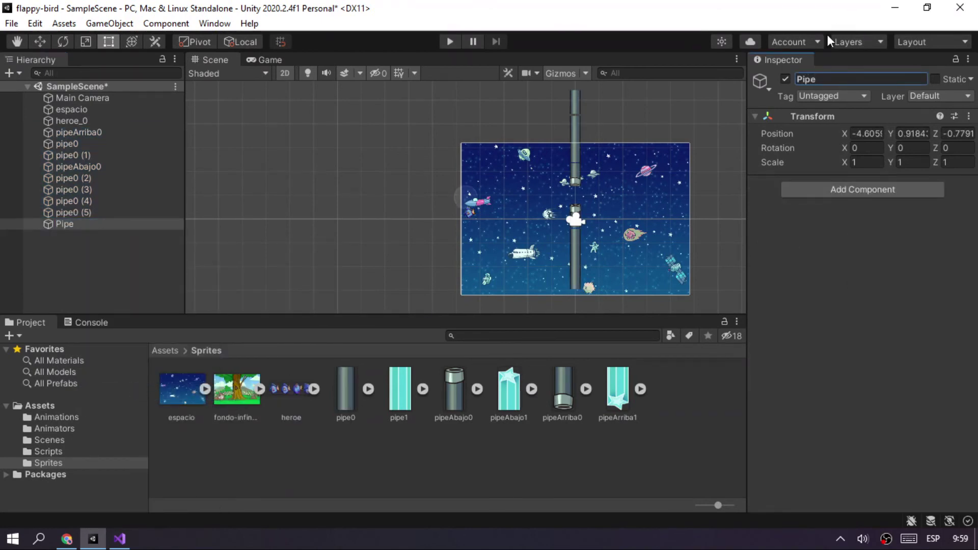
click(89, 131)
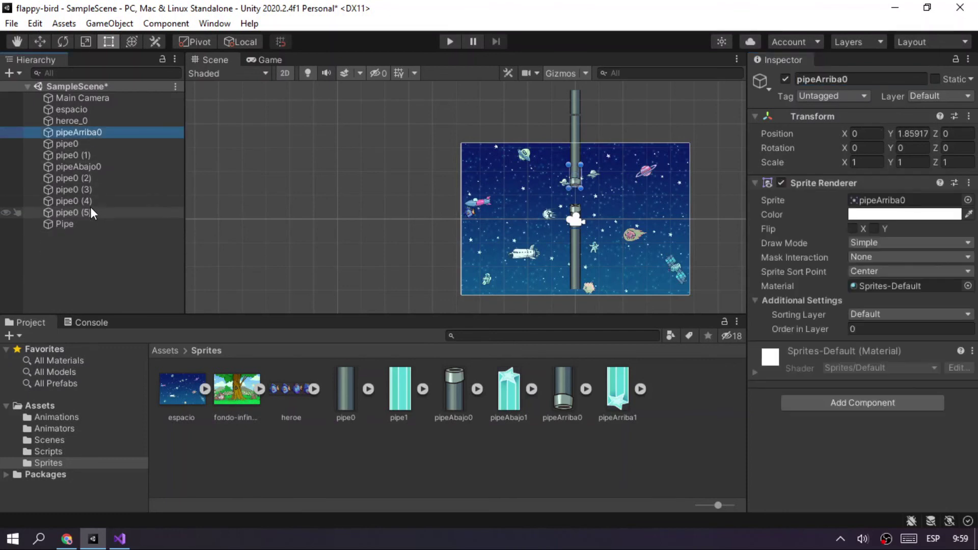
shift+click(86, 211)
drag(76, 139, 65, 229)
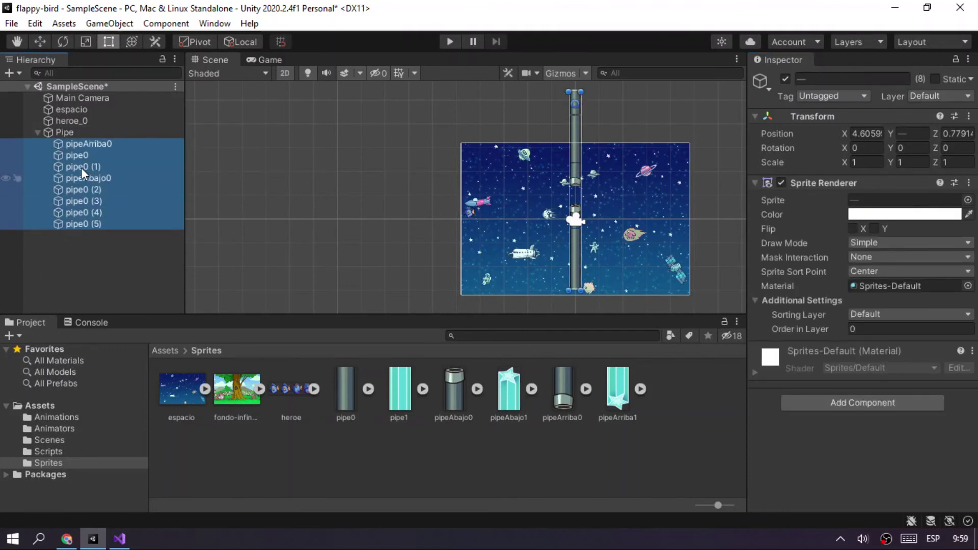
Review the positions of pipeArriba0, pipeAbajo0 and the pipe0 segments within the column.
click(83, 144)
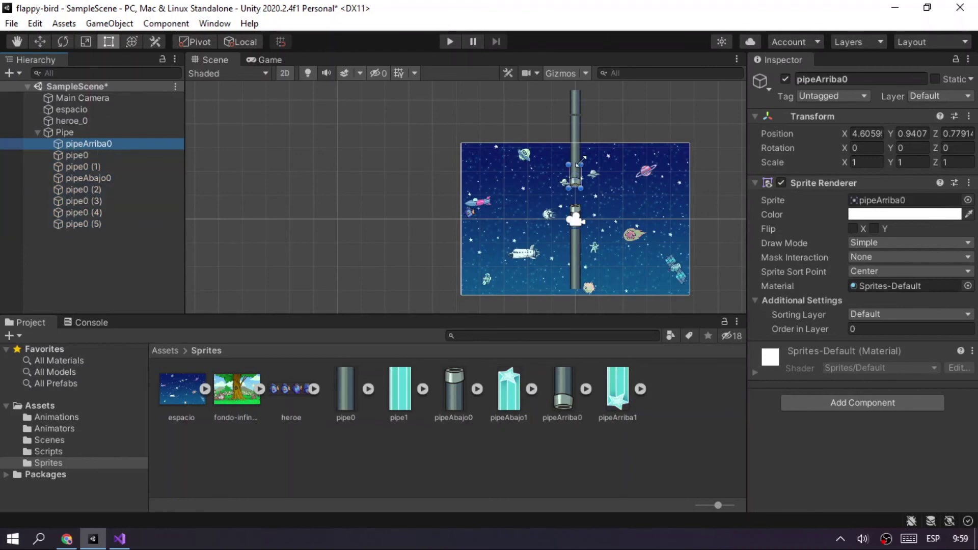
scroll(584, 164, up, 2)
scroll(566, 146, up, 2)
scroll(565, 145, down, 4)
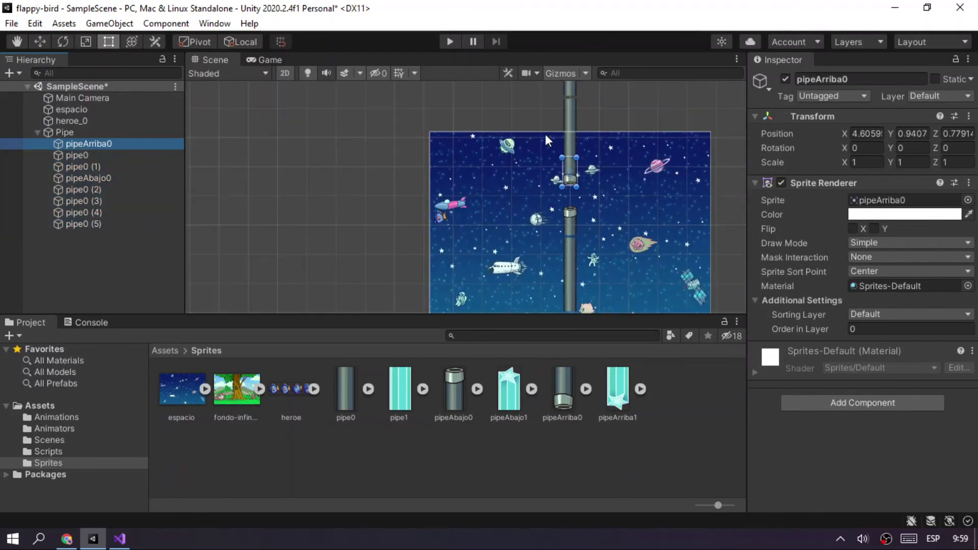
click(71, 169)
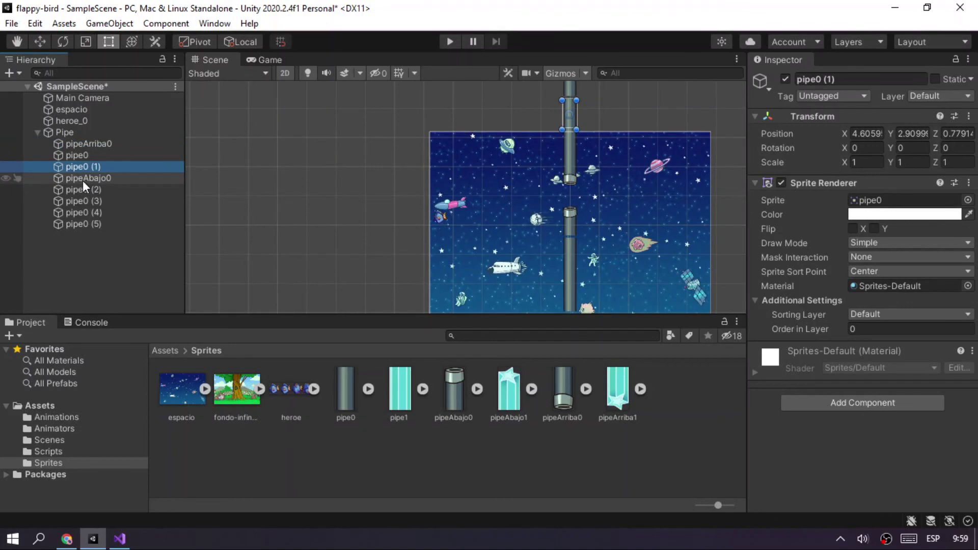
click(71, 177)
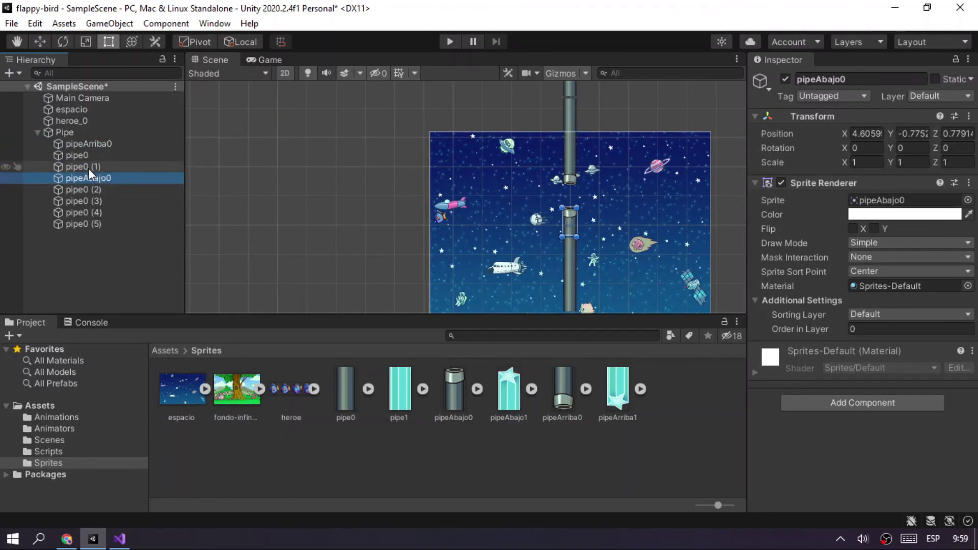
click(90, 190)
click(87, 214)
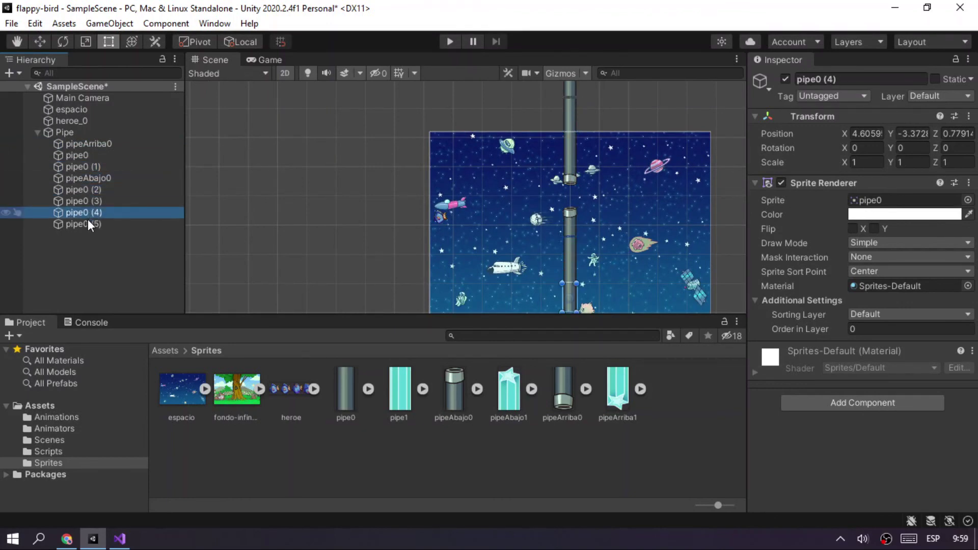
click(90, 225)
middle_drag(567, 135, 562, 168)
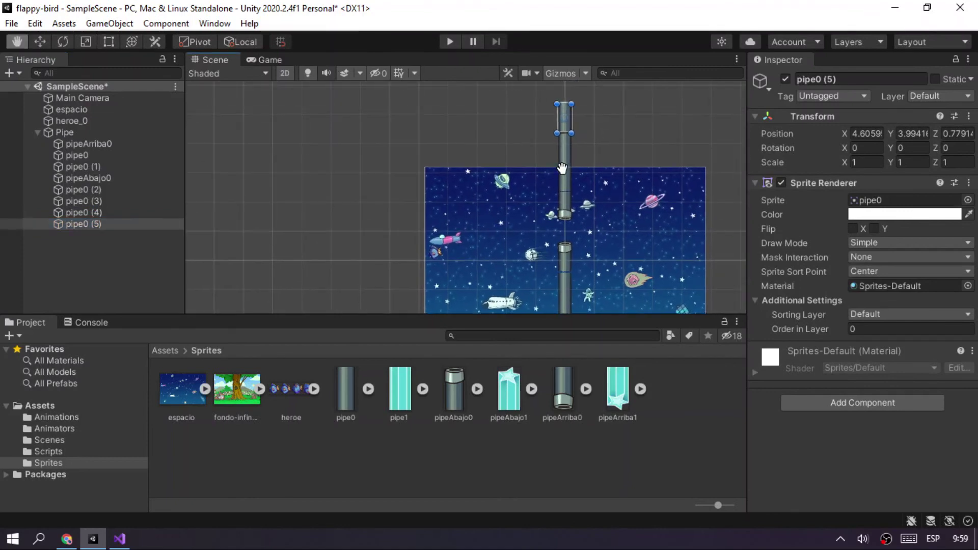
With the Move tool, set pipe0 (5) to Y 3.87, nudge pipe0 to Y 1.93 and pipe0 (2) to Y -1.81.
key(w)
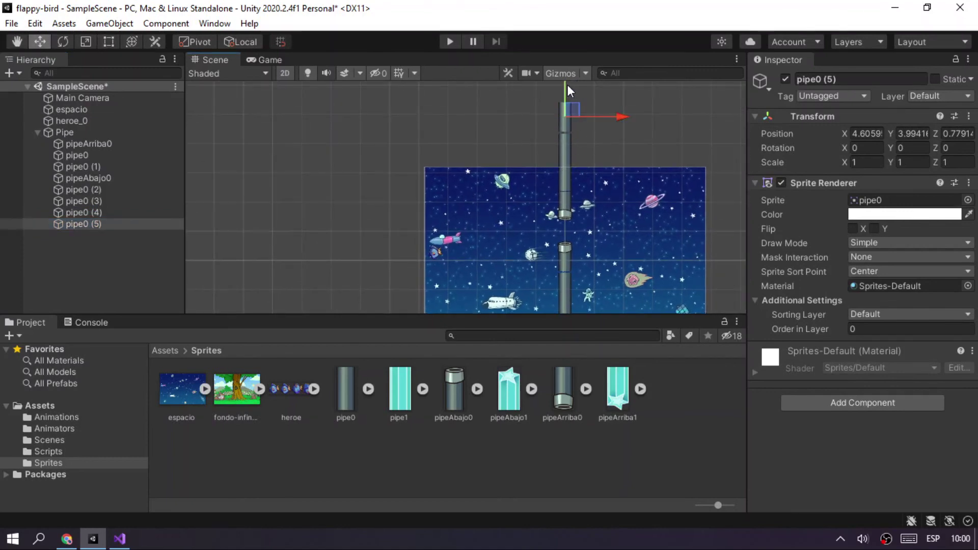
drag(564, 84, 563, 87)
click(567, 176)
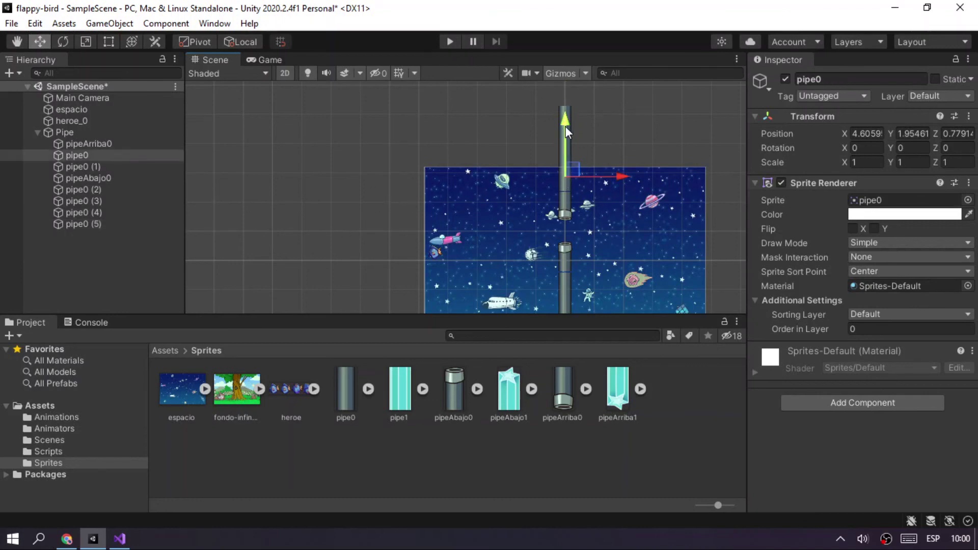
drag(564, 126, 561, 127)
scroll(599, 167, down, 2)
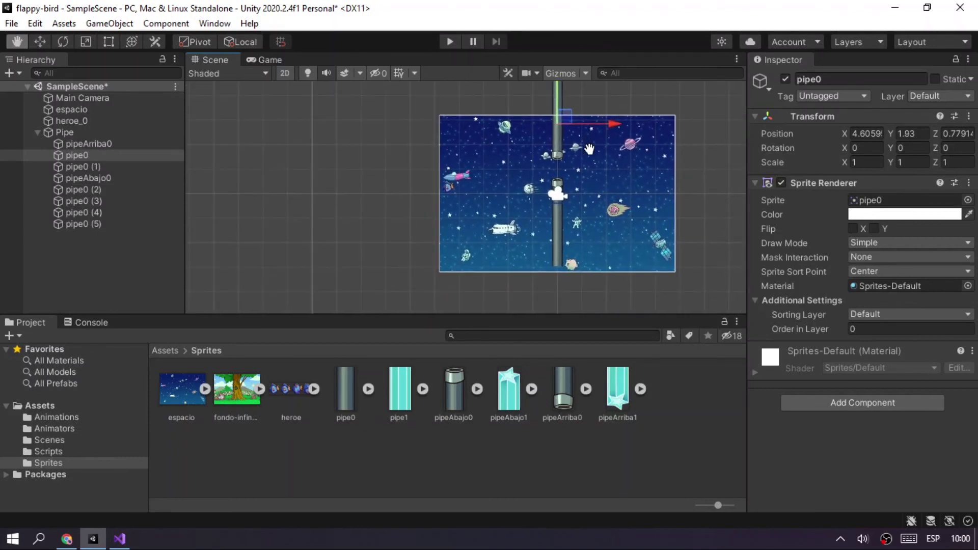
click(558, 211)
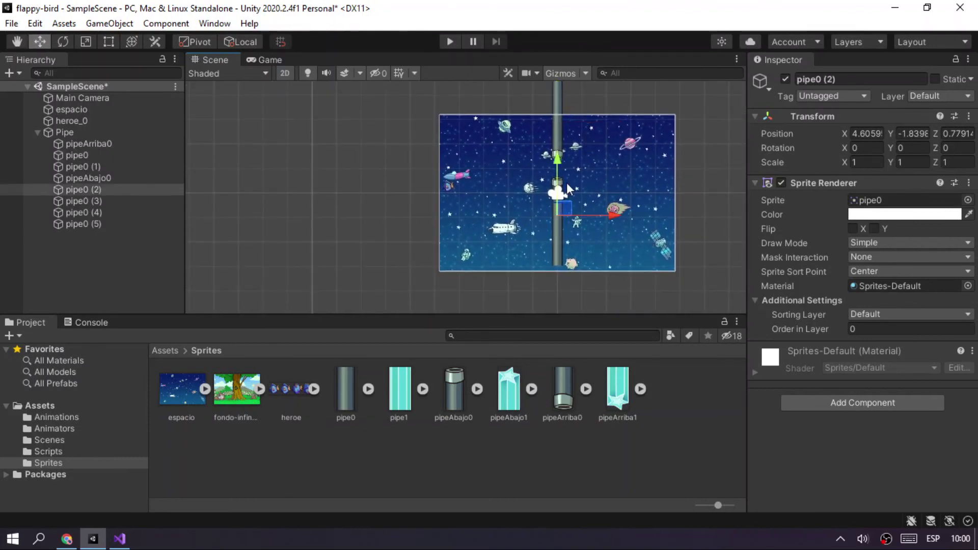
drag(559, 160, 557, 158)
Select the parent Pipe object and display the root Assets folder.
click(691, 172)
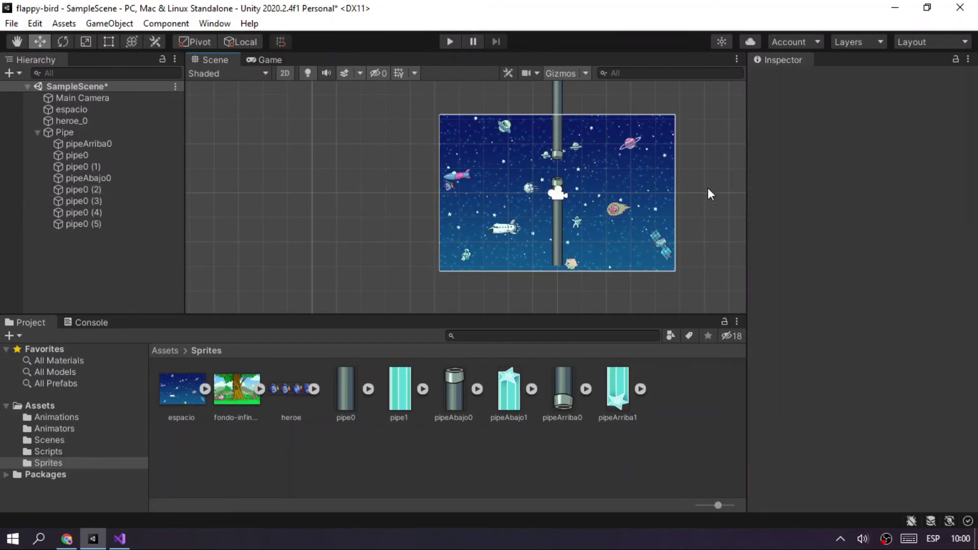
click(75, 143)
click(65, 133)
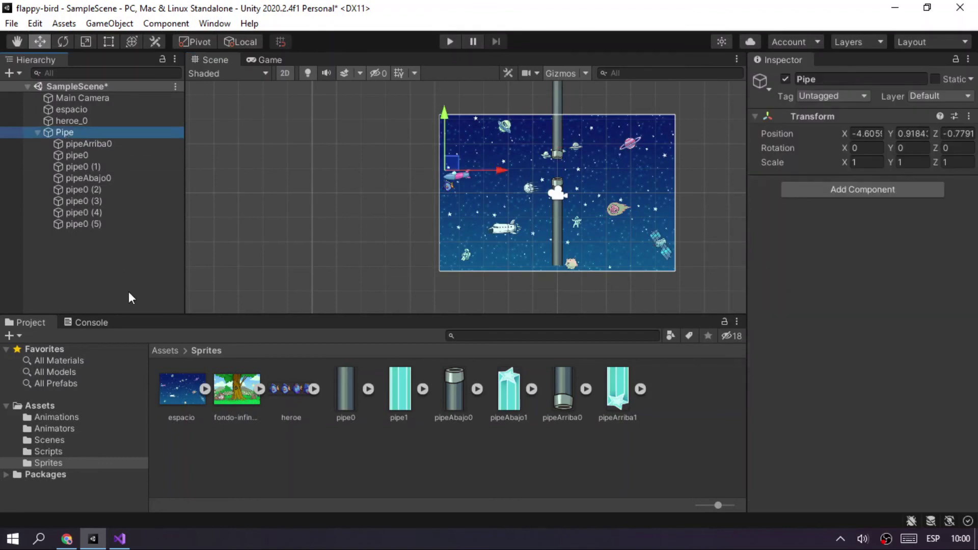
click(47, 405)
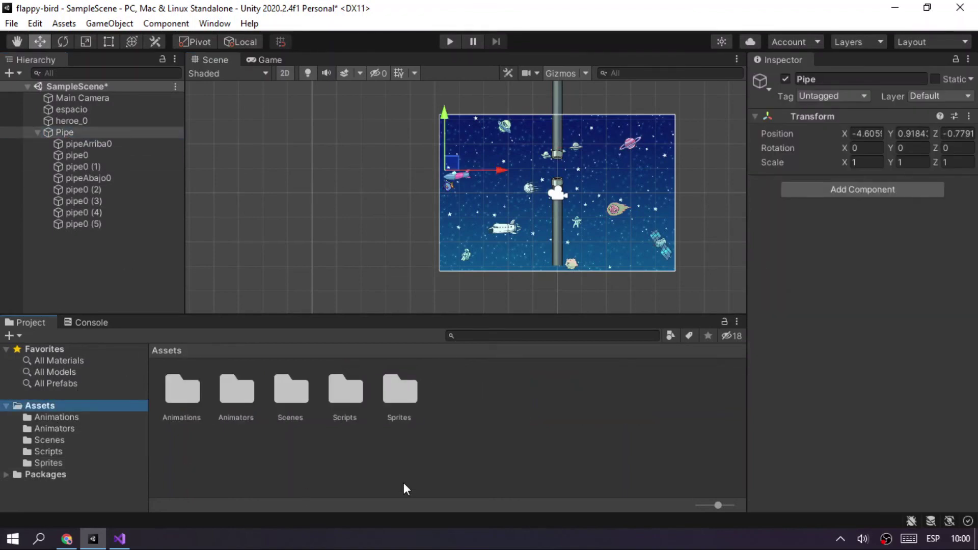
Make an Assets/Prefabs folder, drag Pipe into it as a prefab, and open the prefab.
right_click(517, 432)
mouse_move(619, 57)
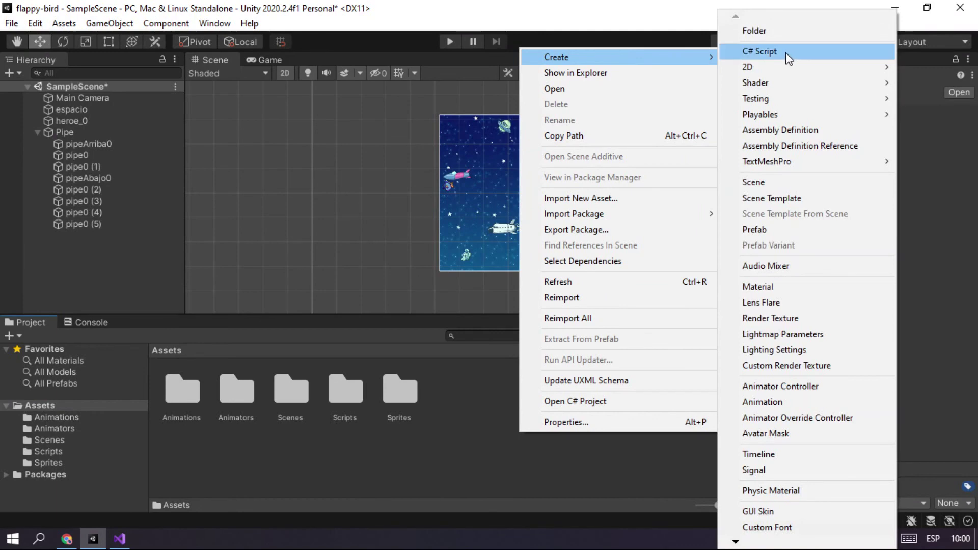
click(779, 30)
text(Pr)
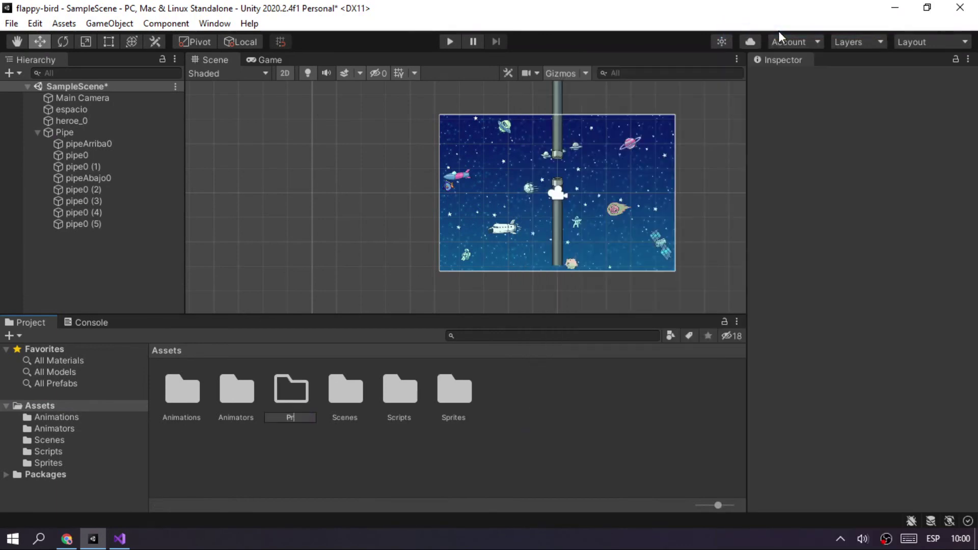
text(efabs)
key(Return)
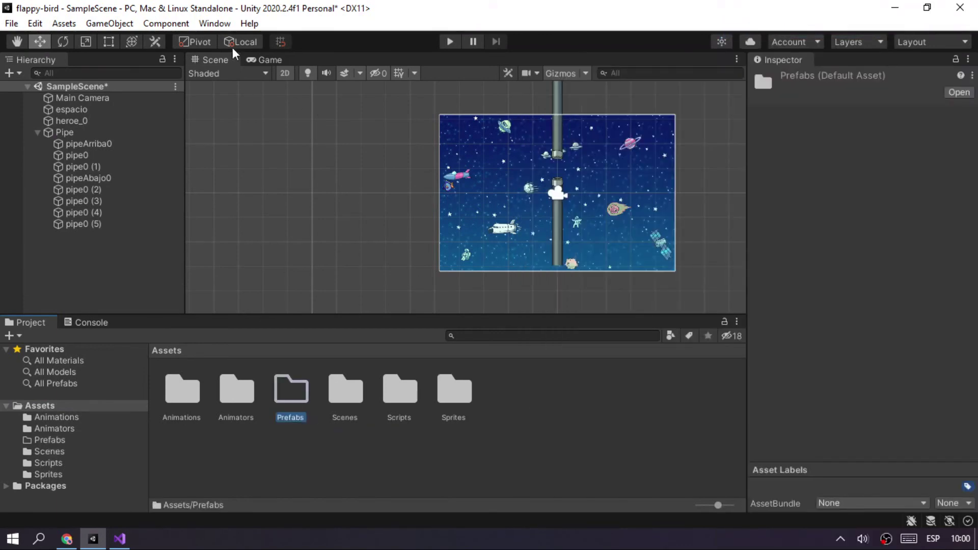
drag(78, 133, 300, 394)
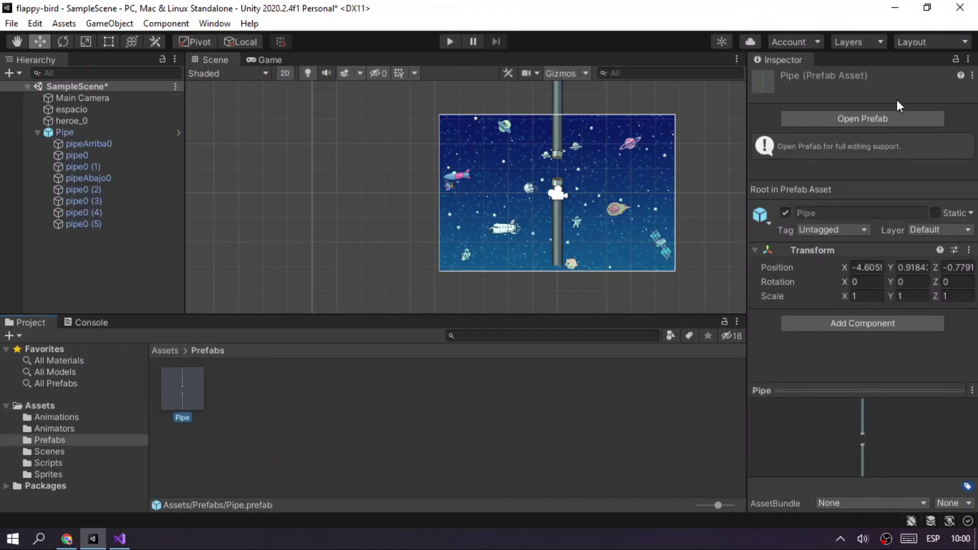
click(879, 116)
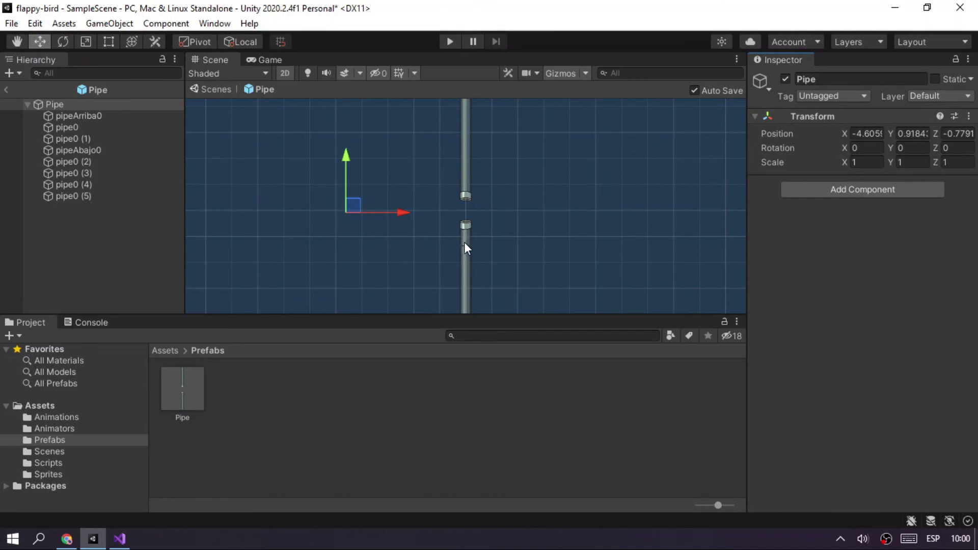
Raise pipeAbajo0 to Y -0.75 and move pipe0 (5) to the top of Pipe's children.
click(74, 194)
click(68, 149)
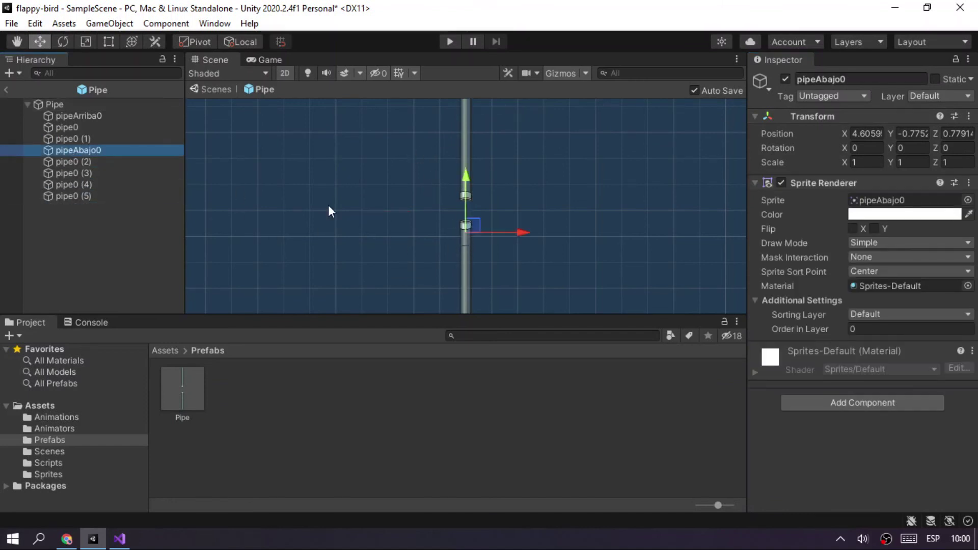
drag(466, 173, 466, 173)
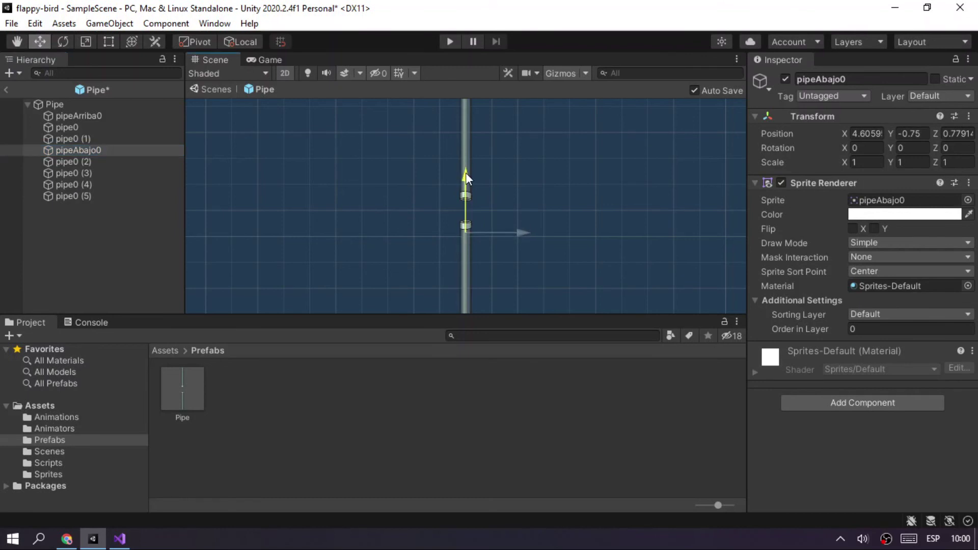
click(81, 163)
click(78, 173)
click(68, 184)
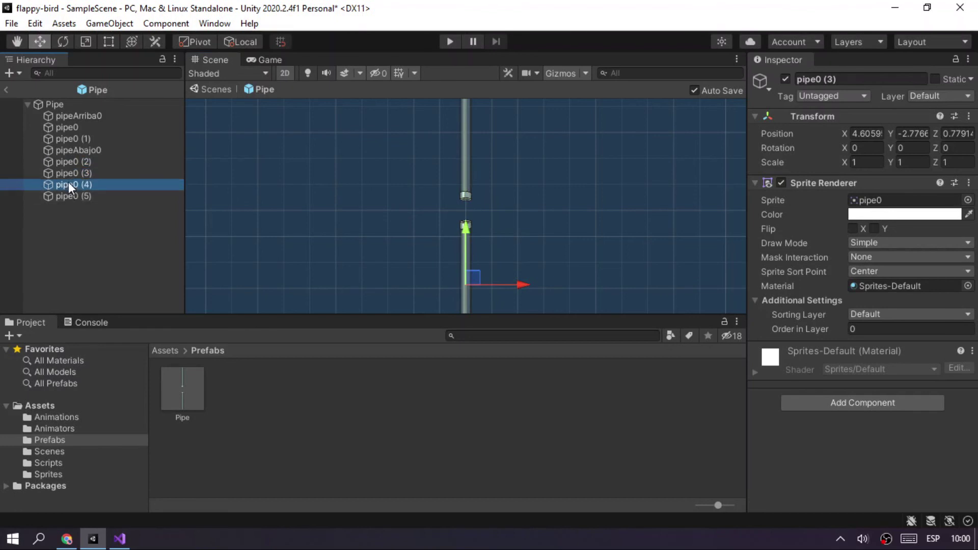
click(71, 196)
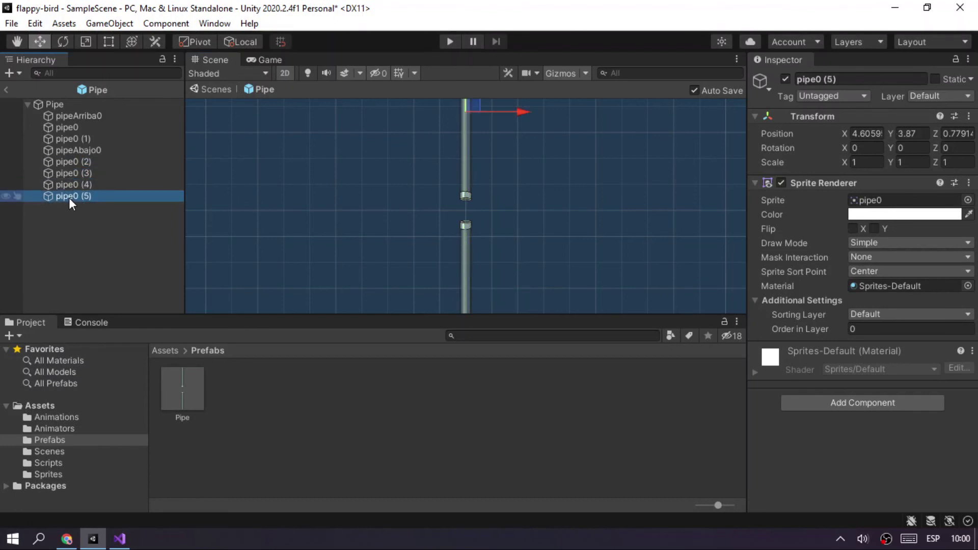
drag(74, 197, 75, 111)
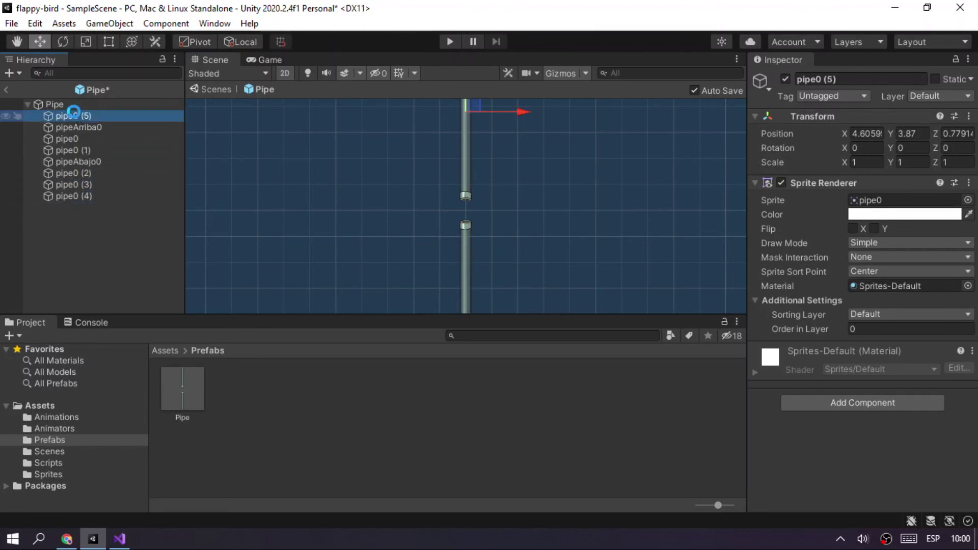
Reorder pipe0 (5) to sit below pipe0 (1) in the prefab hierarchy.
click(75, 125)
click(72, 137)
click(71, 148)
click(72, 160)
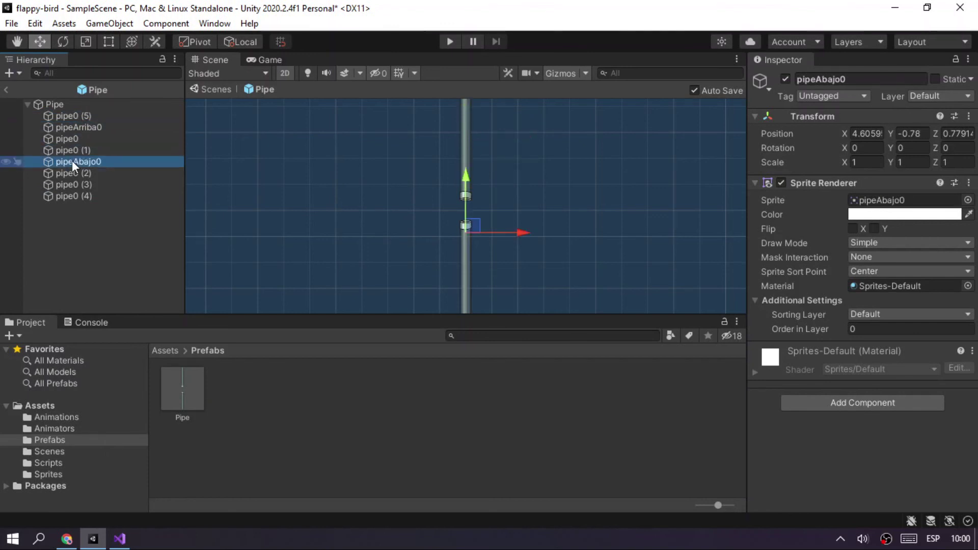
click(71, 152)
drag(70, 116, 75, 160)
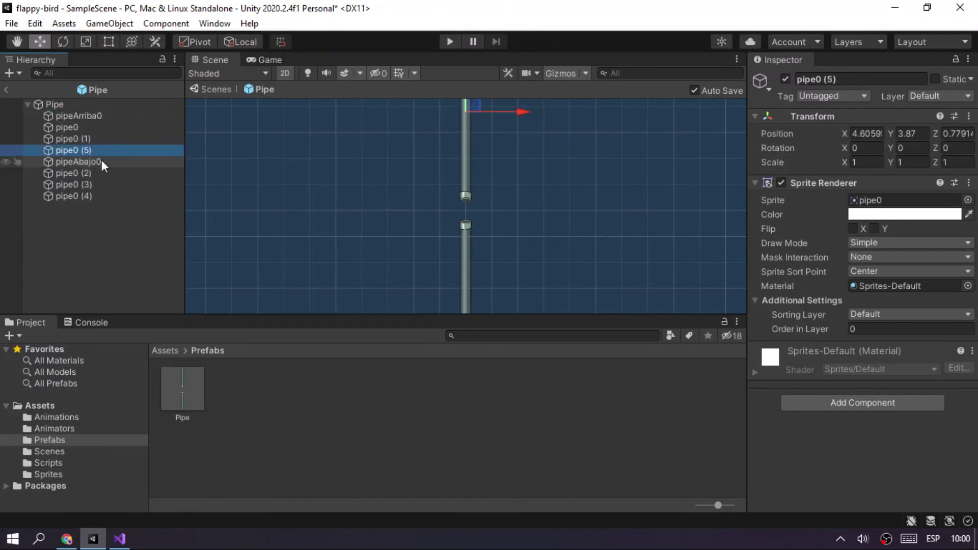
click(436, 163)
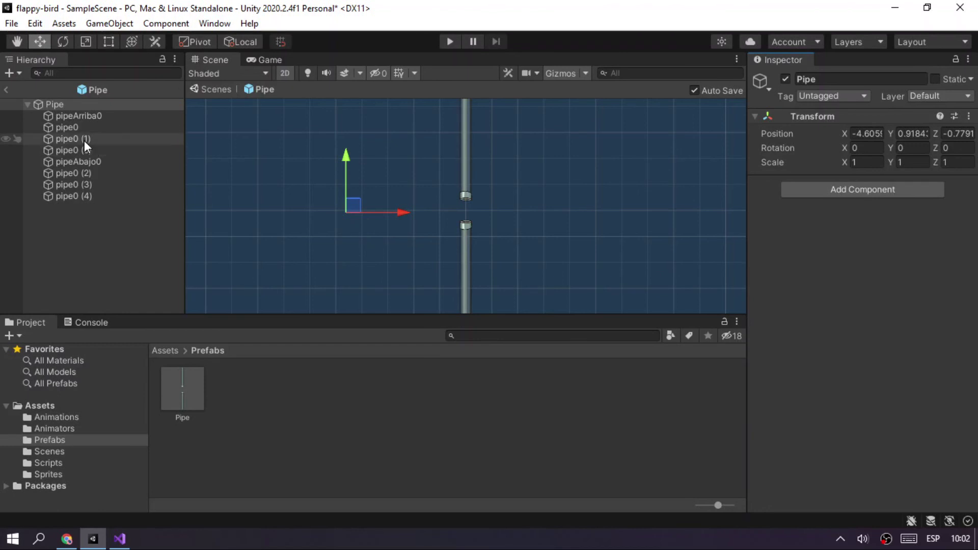
Add a Box Collider 2D to all eight pipe pieces at once.
click(86, 116)
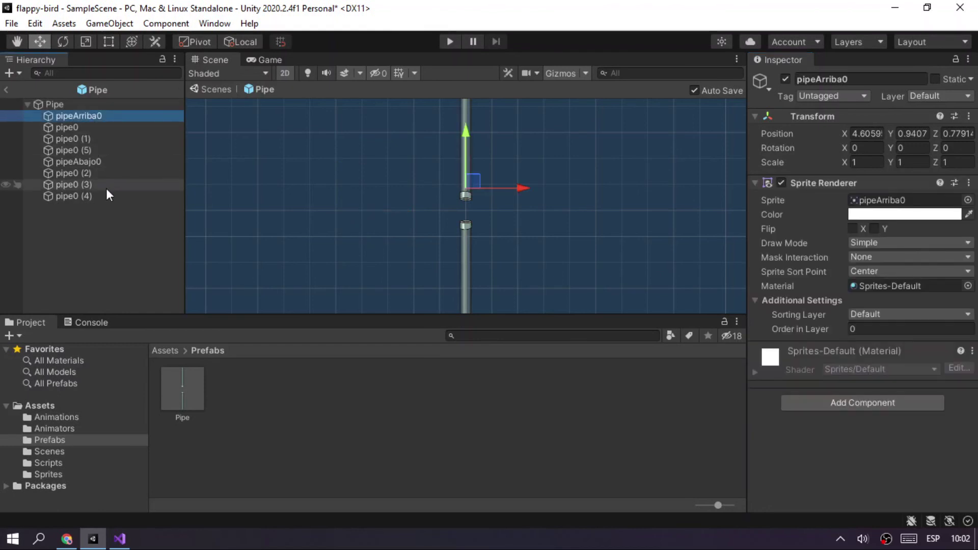
shift+click(90, 195)
click(827, 402)
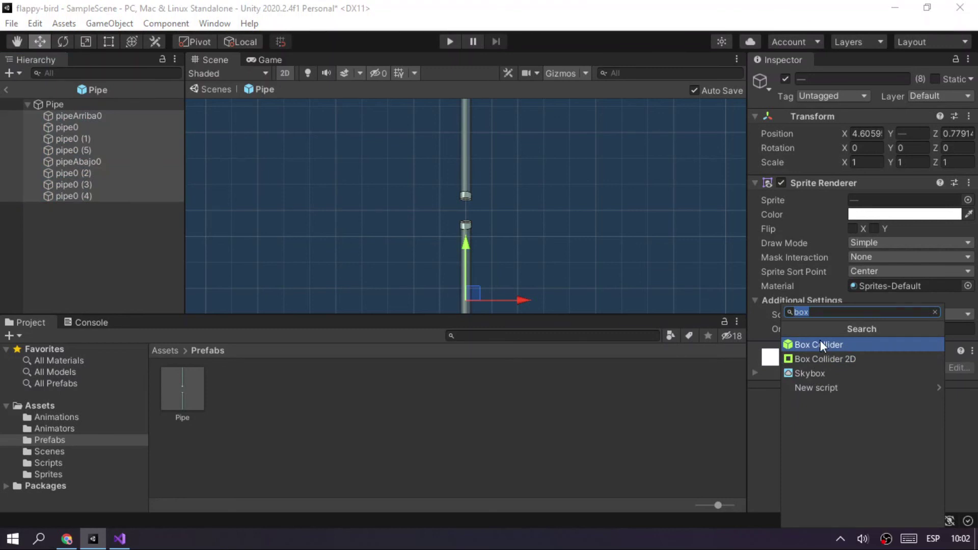
click(831, 355)
click(153, 261)
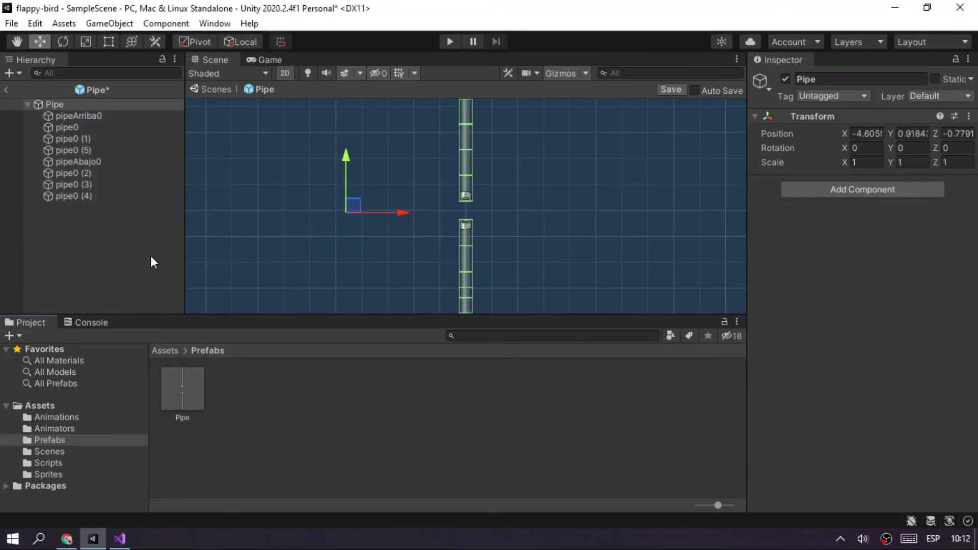
Create a new C# script in the Scripts folder, starting its name with P.
click(60, 464)
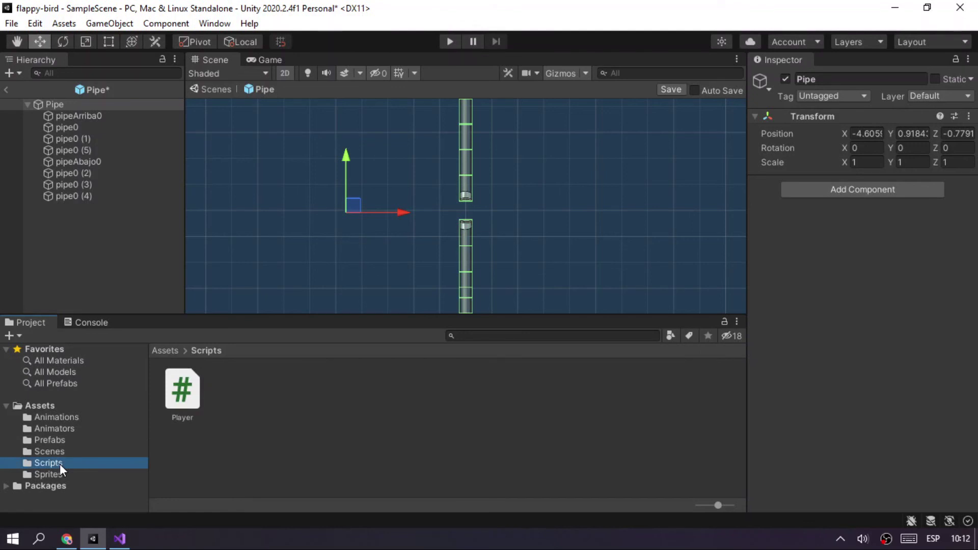
right_click(280, 429)
mouse_move(359, 54)
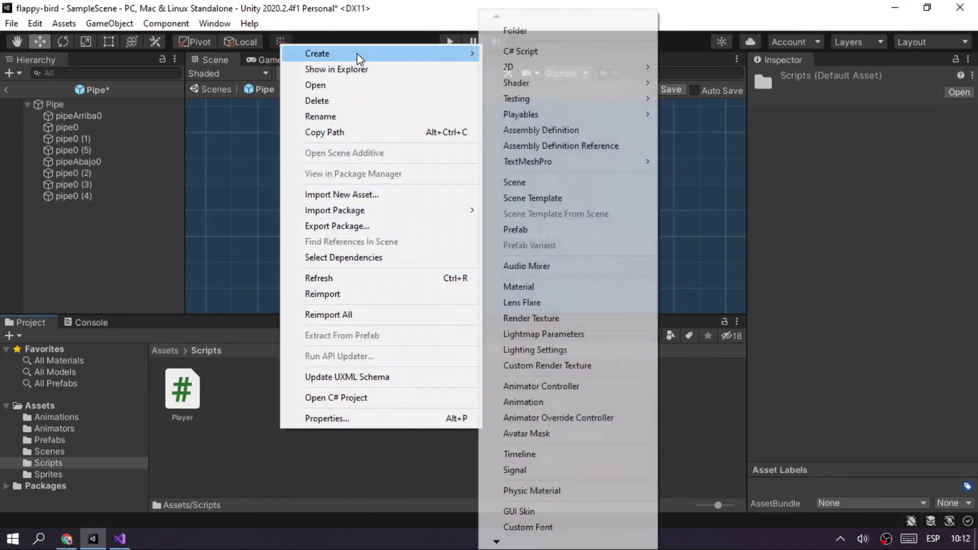
click(536, 54)
text(P)
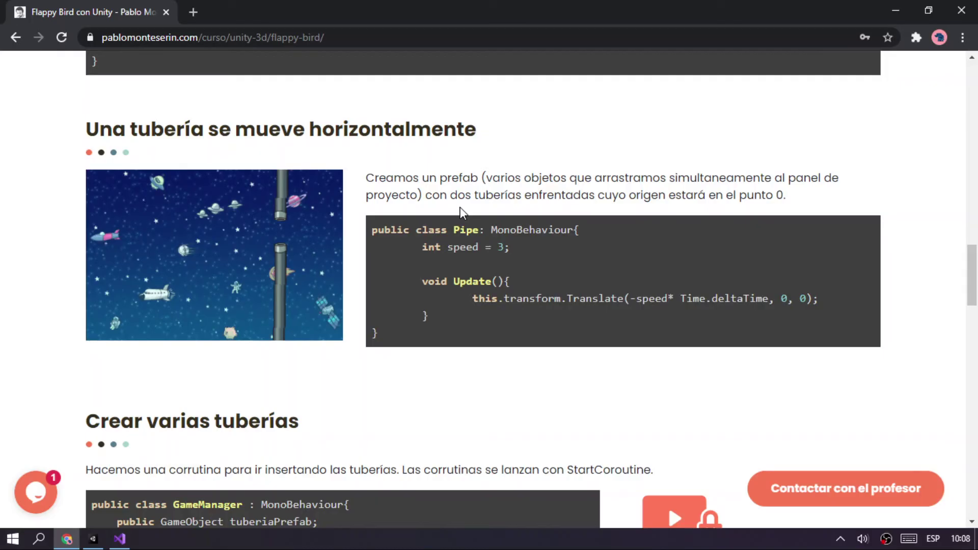
Copy the tutorial's Pipe class code block and switch back to Unity.
triple_click(423, 301)
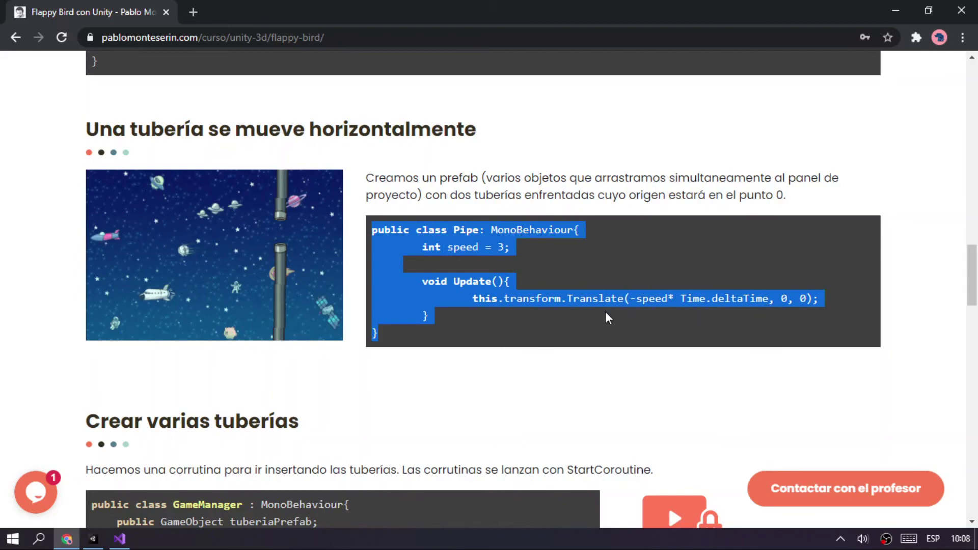
key(alt+Tab)
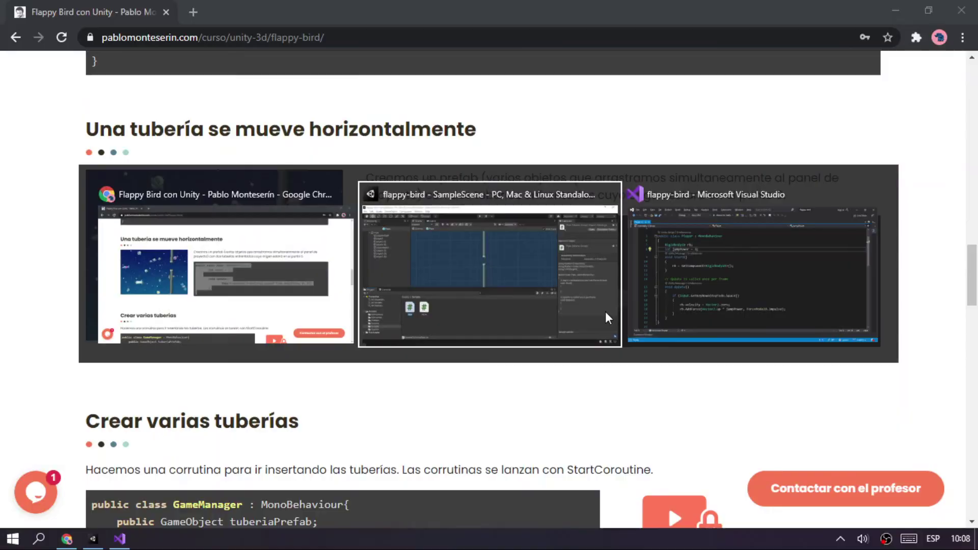
key(alt+Tab)
key(alt+Tab)
key(alt+Tab)
key(Tab)
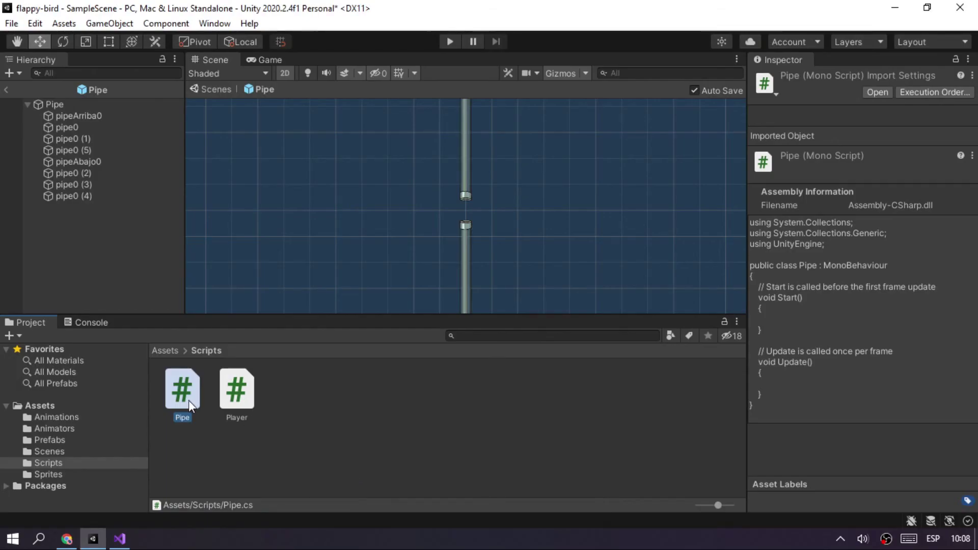
Replace Pipe.cs's class with the speed-3 leftward movement code and save it.
double_click(172, 400)
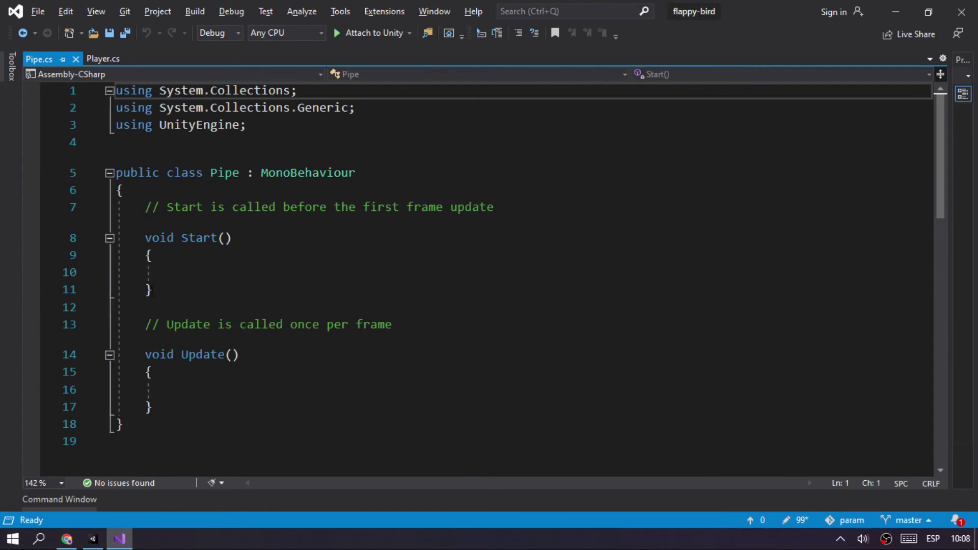
drag(136, 142, 212, 429)
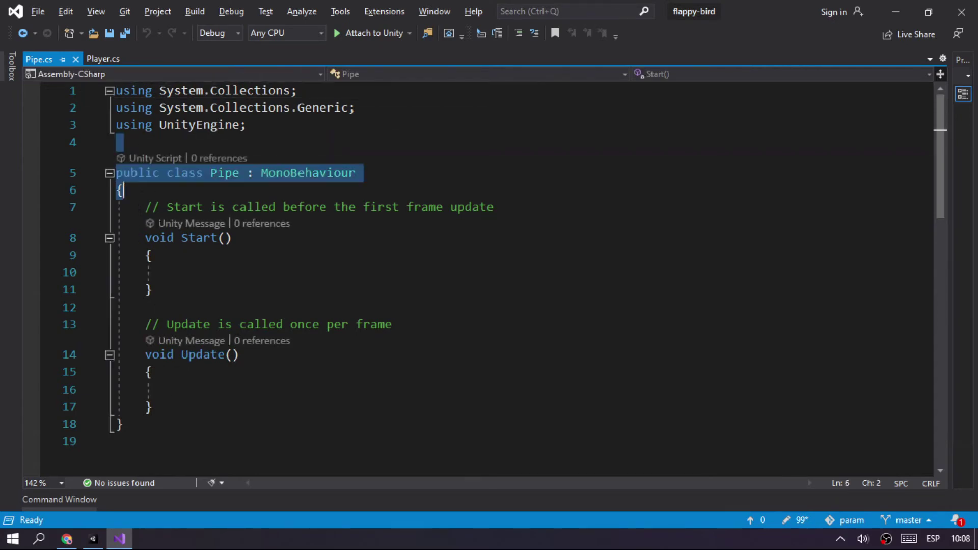
text(public class Pipe : MonoBehaviour {     int speed = 3;      void Update()     {         this.transform.Translate(-speed * Time.deltaTime, 0, 0);     } })
key(ctrl+s)
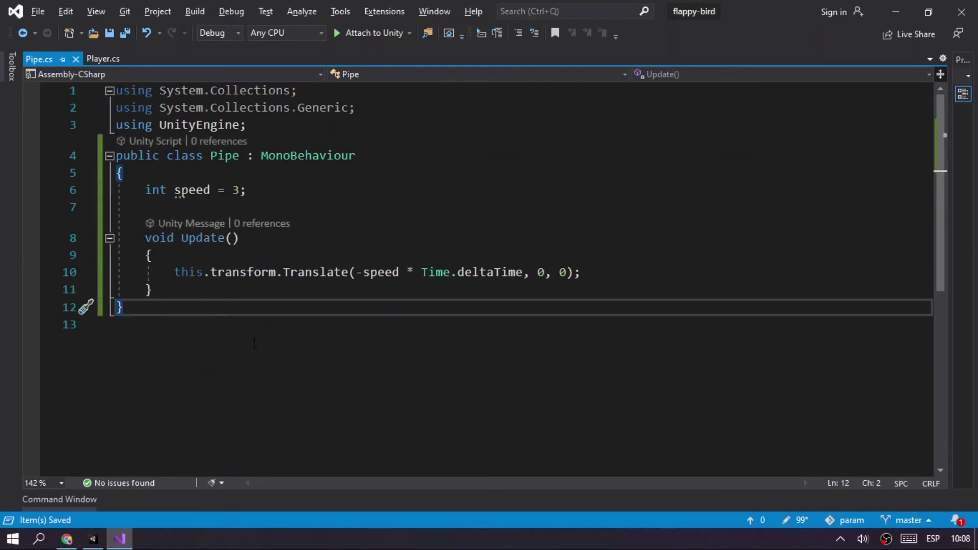
key(alt+Tab)
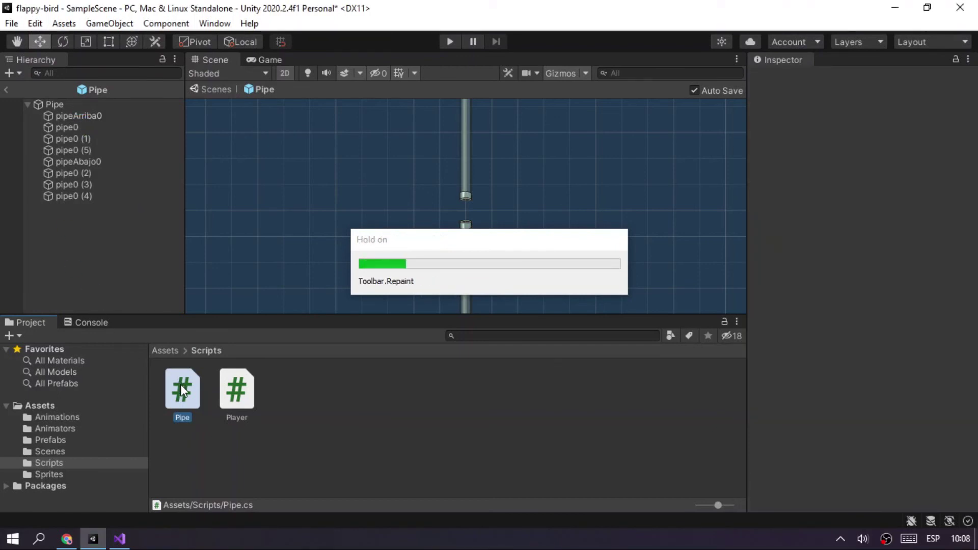
Attach the Pipe script to the Pipe prefab root, return to SampleScene, and test-run the game.
drag(181, 384, 50, 104)
click(50, 103)
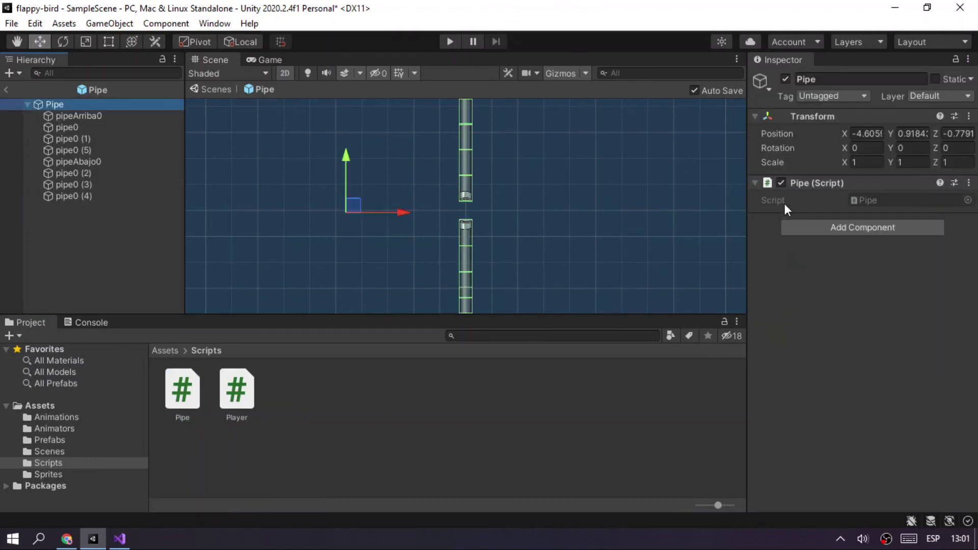
click(7, 92)
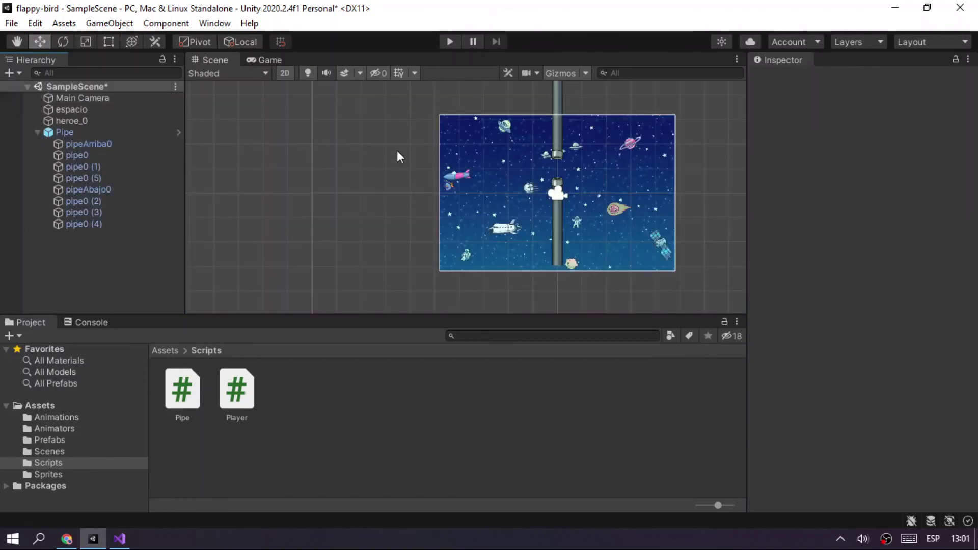
click(447, 45)
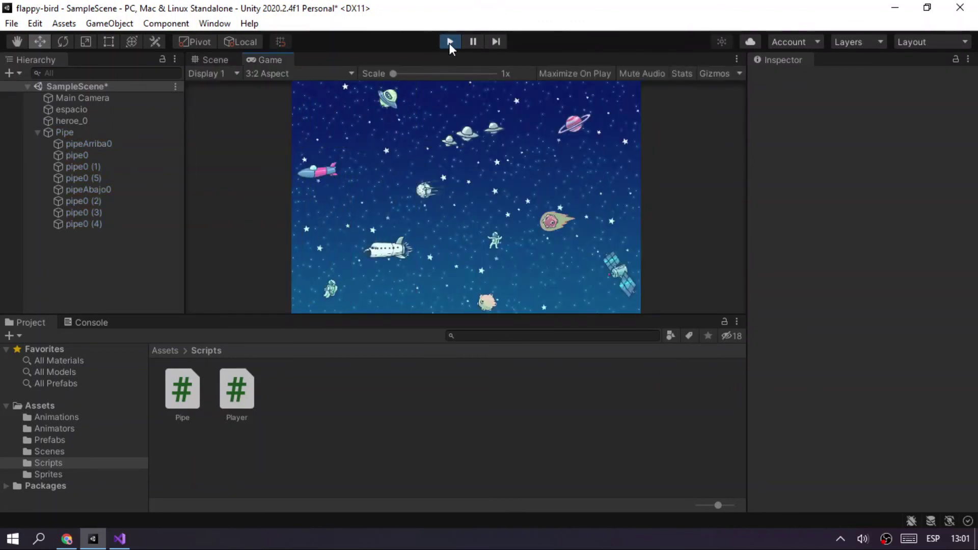
click(450, 42)
Check the tutorial page in Chrome, then select the Pipe object in Unity.
key(alt+Tab)
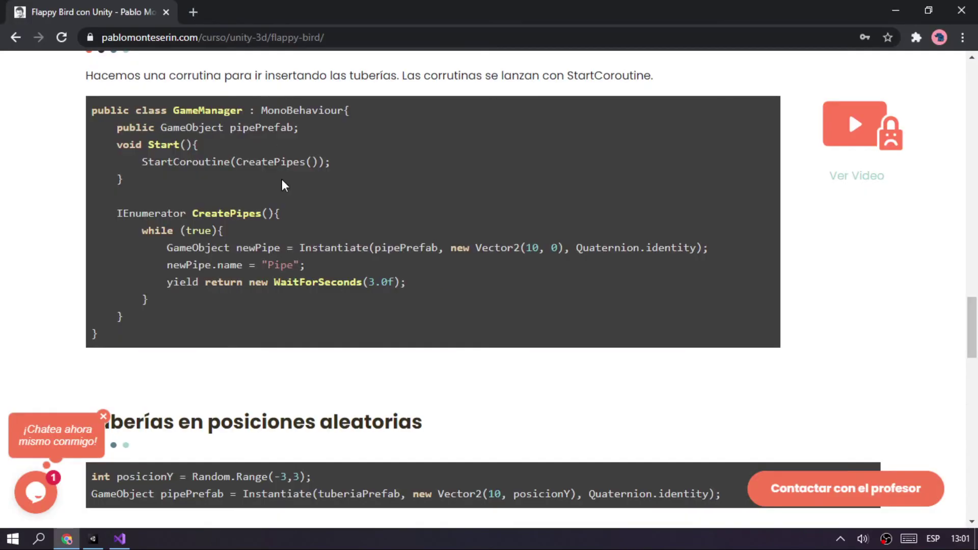
scroll(287, 198, up, 4)
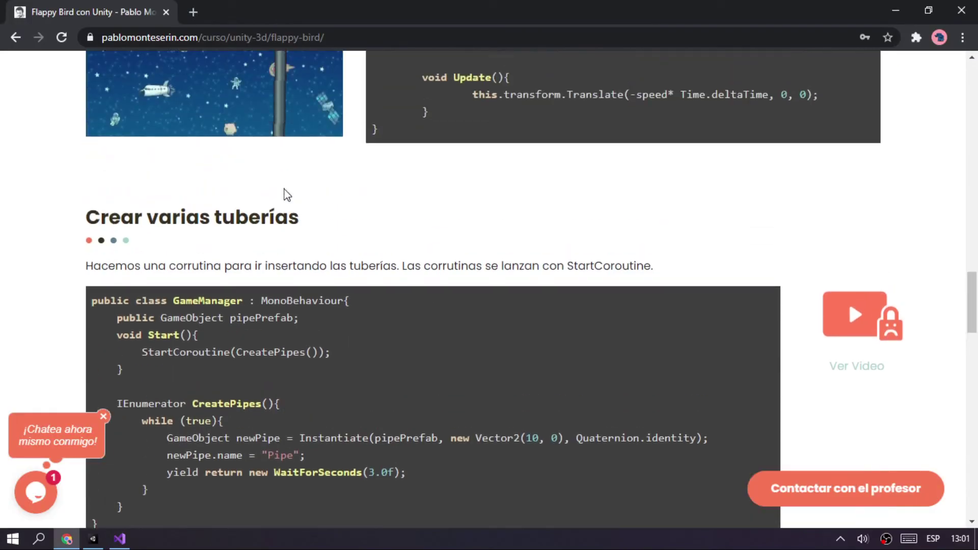
key(alt+Tab)
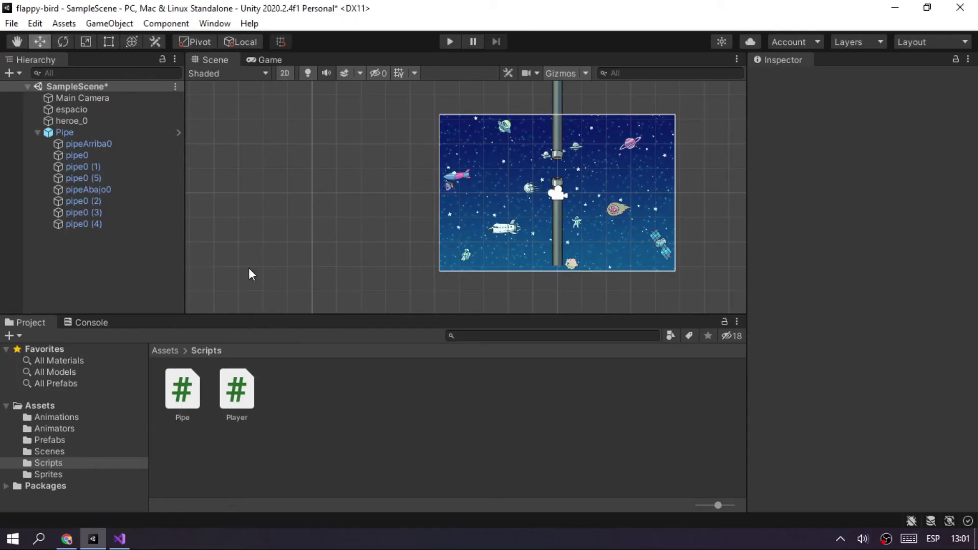
click(65, 133)
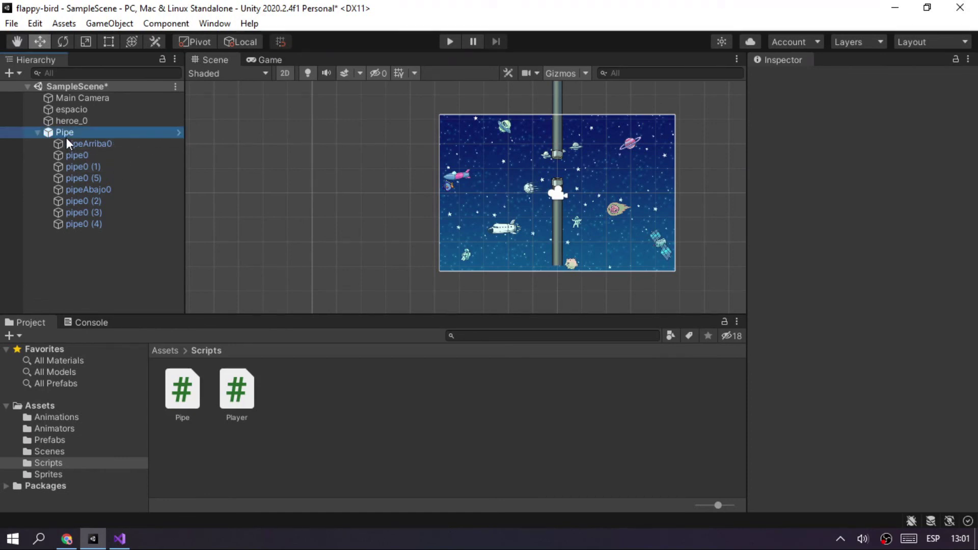
Delete the Pipe object from the scene and create a GameManager C# script in Scripts.
key(Delete)
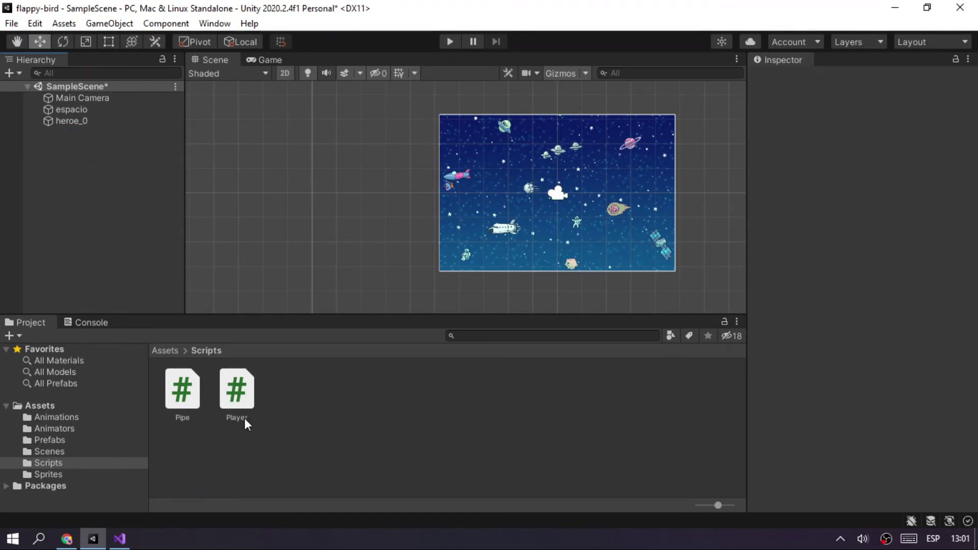
right_click(328, 390)
mouse_move(423, 21)
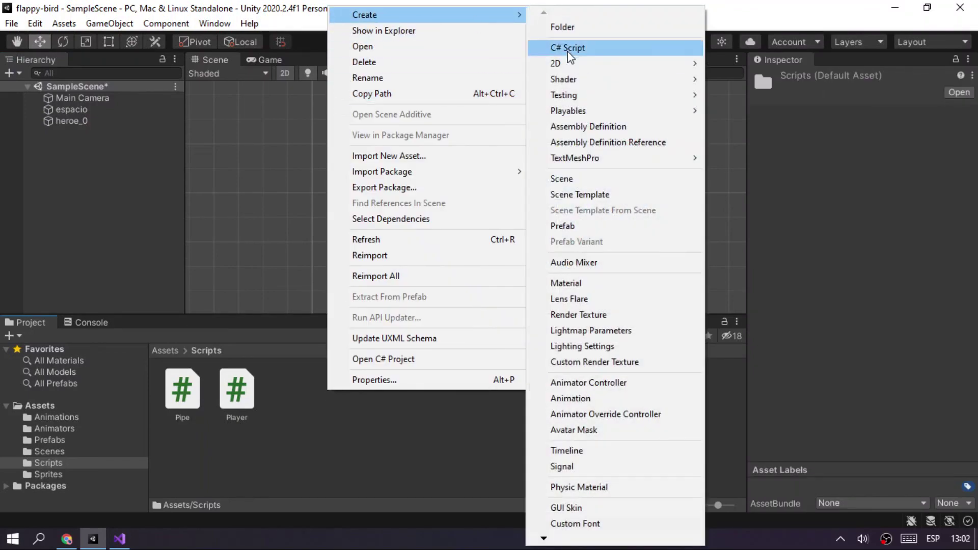
click(567, 48)
text(GameManager)
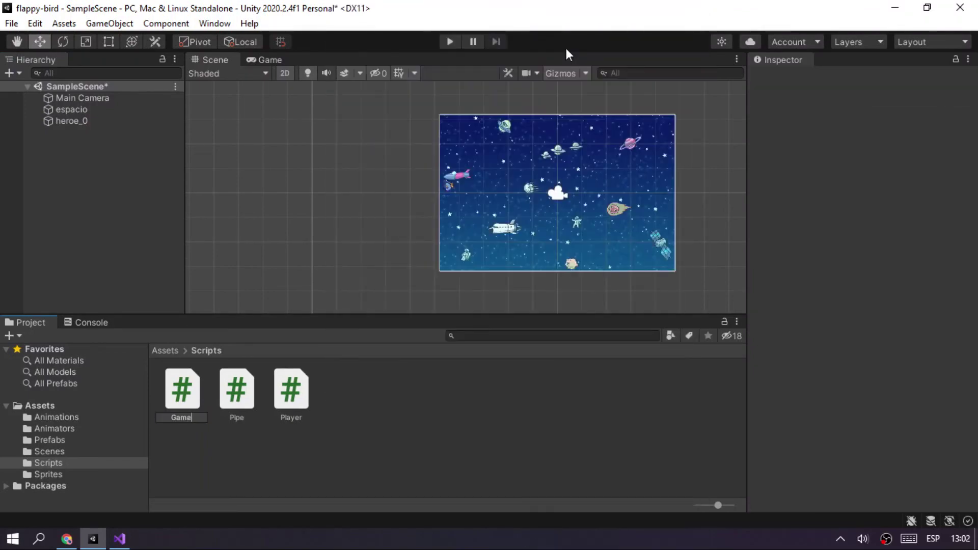
key(Return)
Add an empty GameManager object with the GameManager script, move it to the top, and save.
right_click(86, 179)
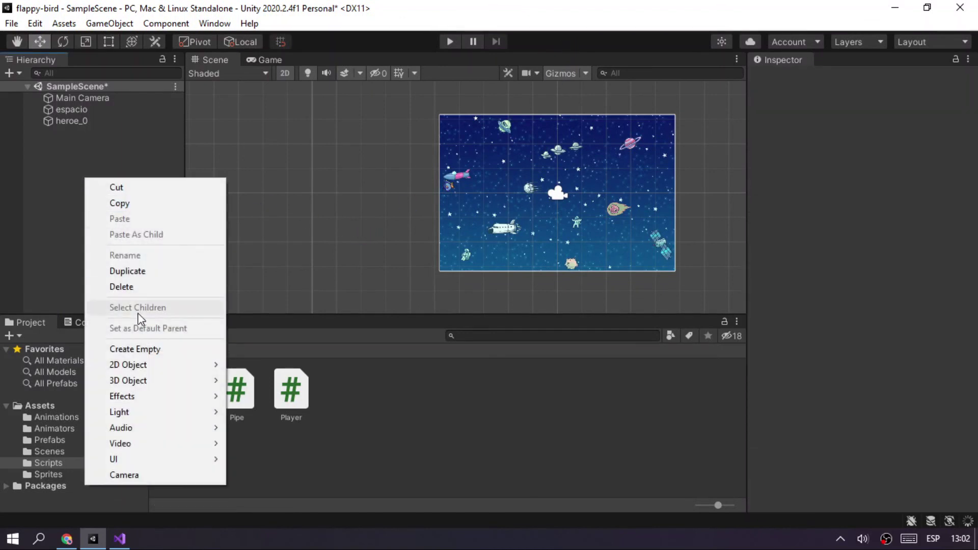
click(230, 348)
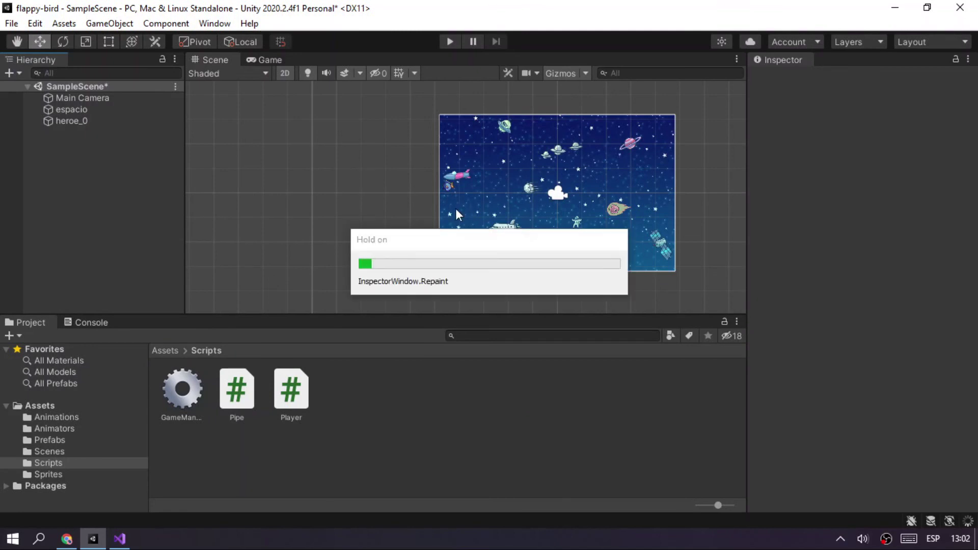
text(G)
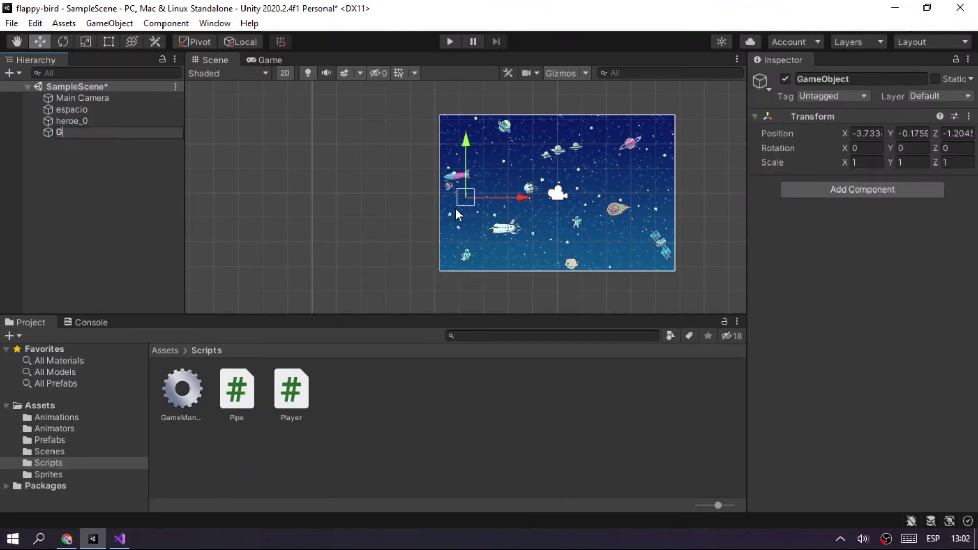
text(ameManager)
key(Return)
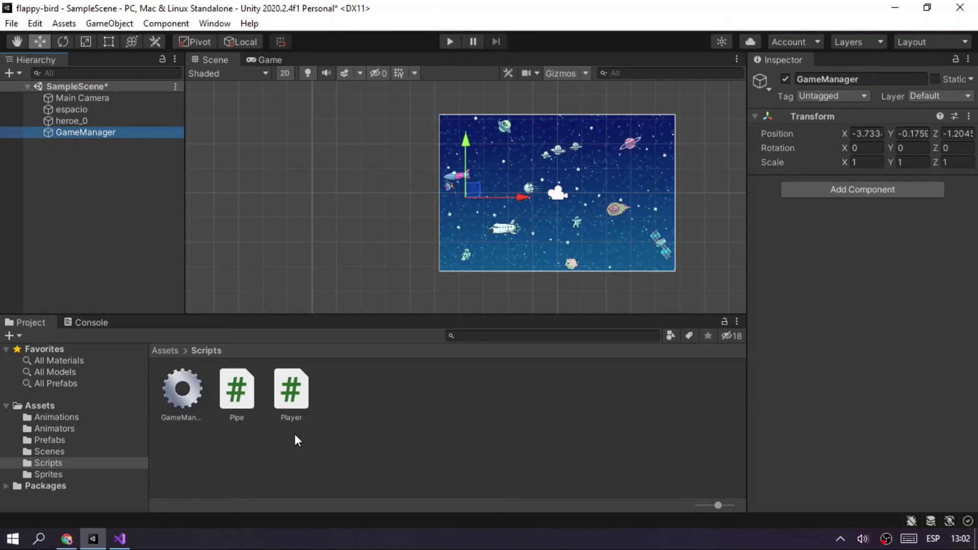
drag(182, 389, 109, 132)
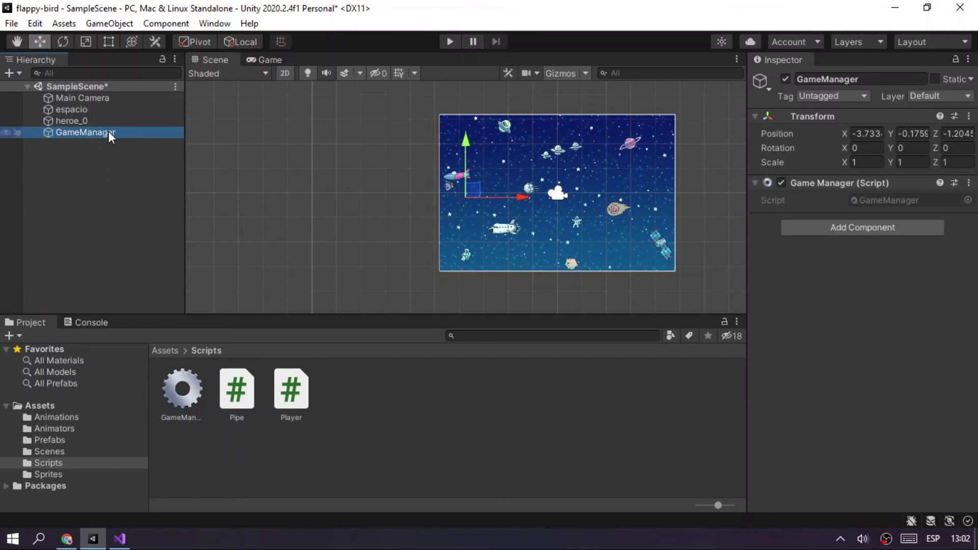
drag(107, 132, 120, 90)
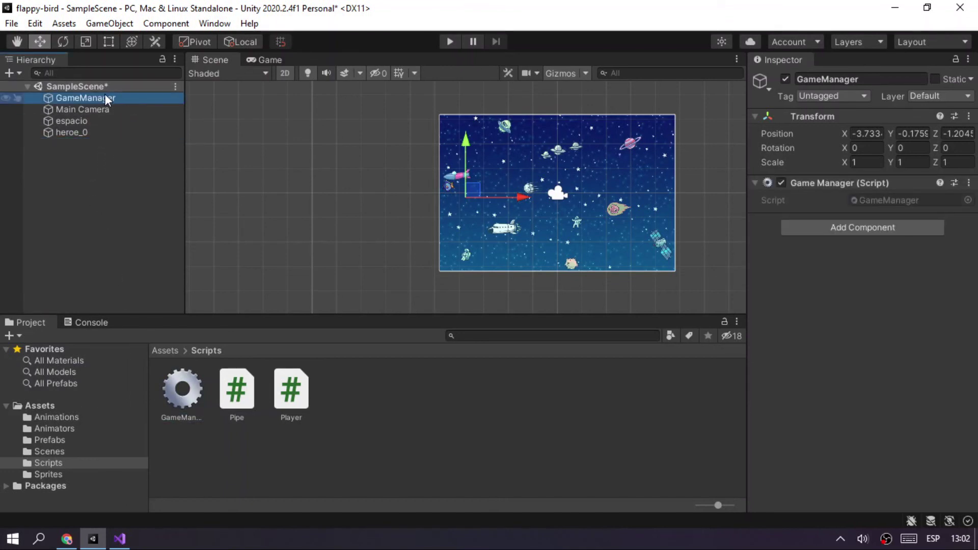
key(ctrl+s)
click(181, 403)
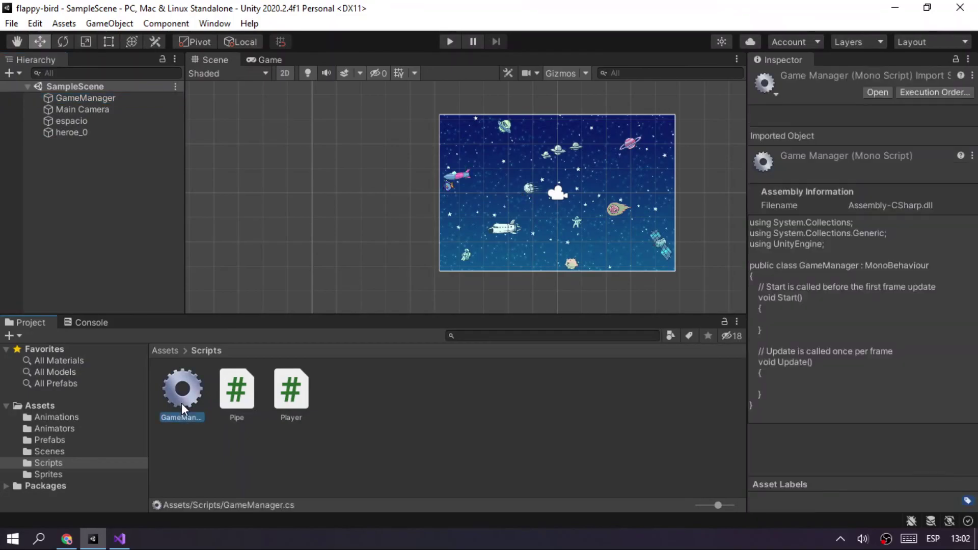
key(alt+Tab)
key(alt+Tab)
key(alt+Tab)
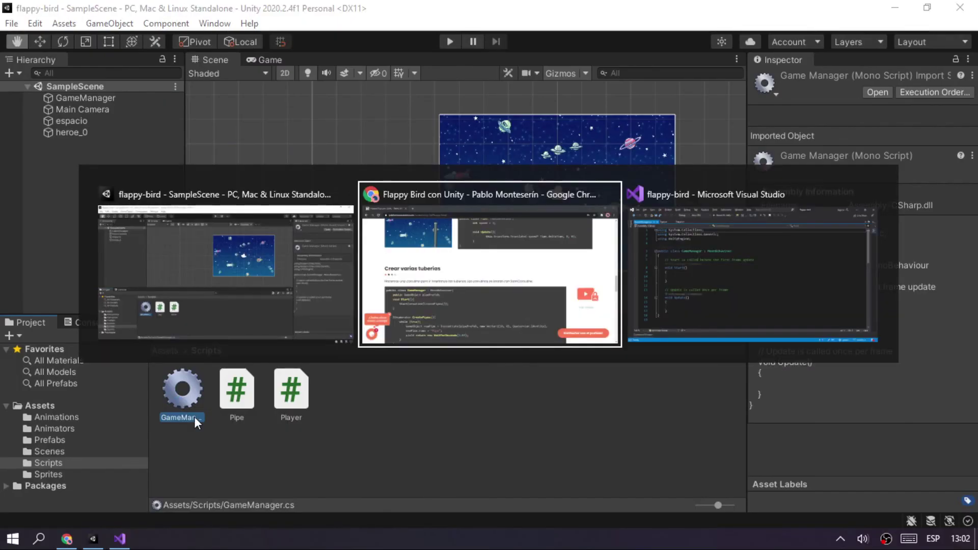
Read the tutorial's pipePrefab field, CreatePipes coroutine, Instantiate naming each Pipe, and 3-second wait.
scroll(228, 333, down, 2)
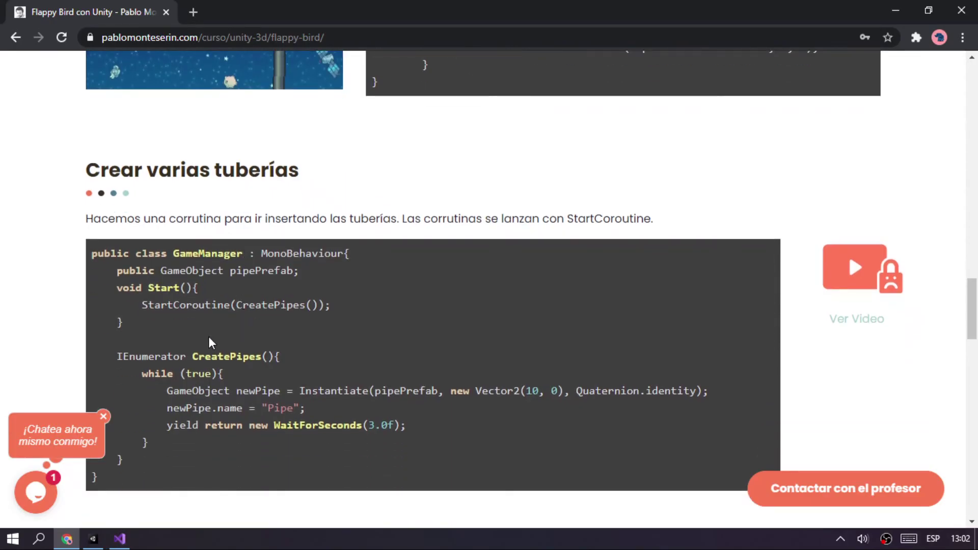
drag(167, 270, 293, 269)
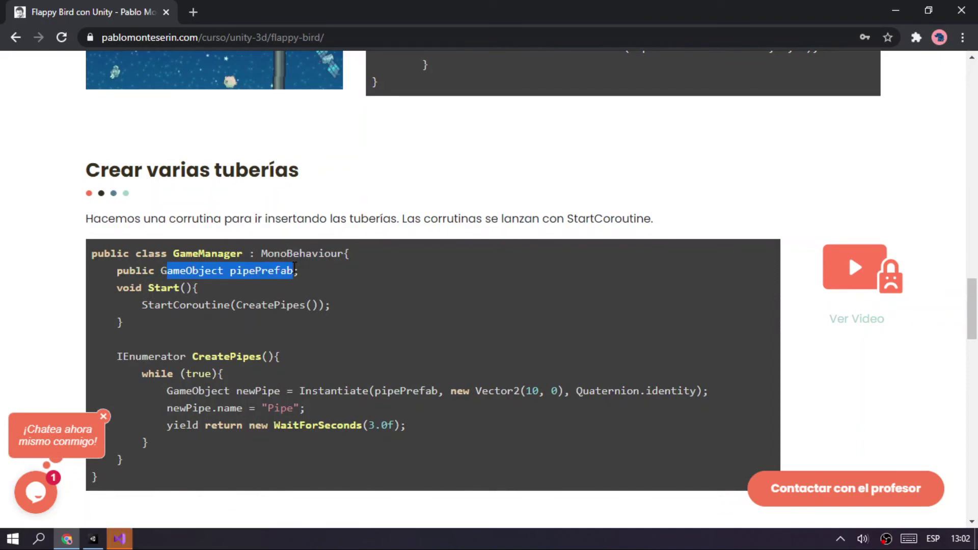
drag(143, 305, 314, 303)
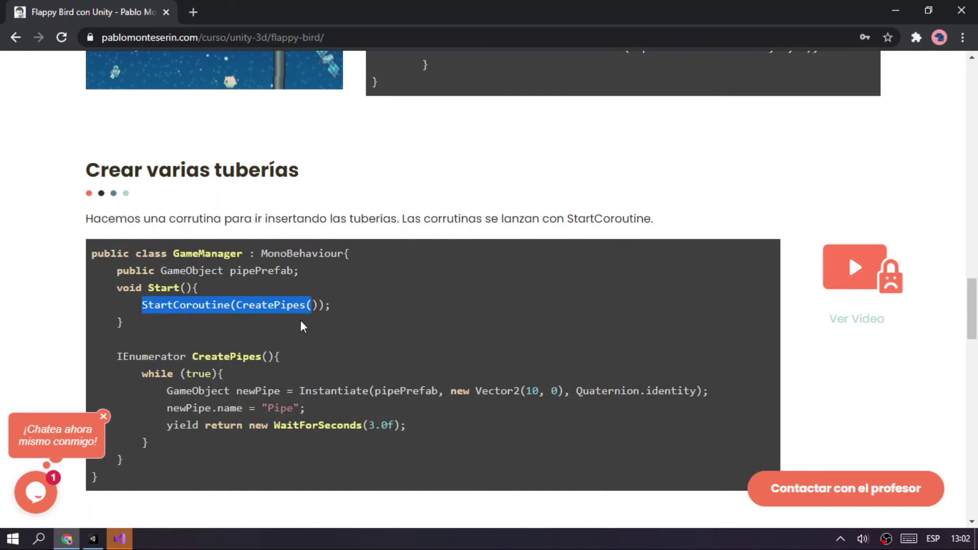
drag(187, 356, 302, 359)
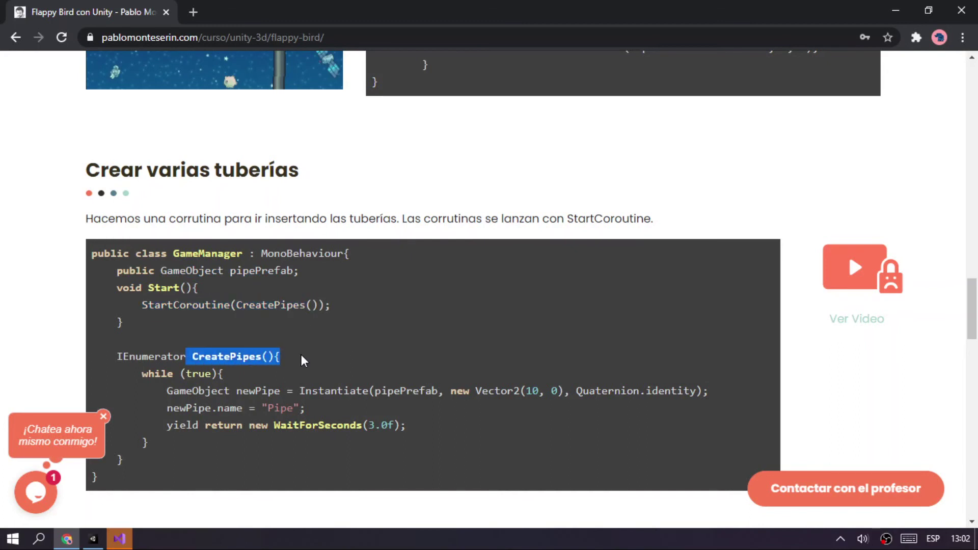
drag(375, 391, 457, 392)
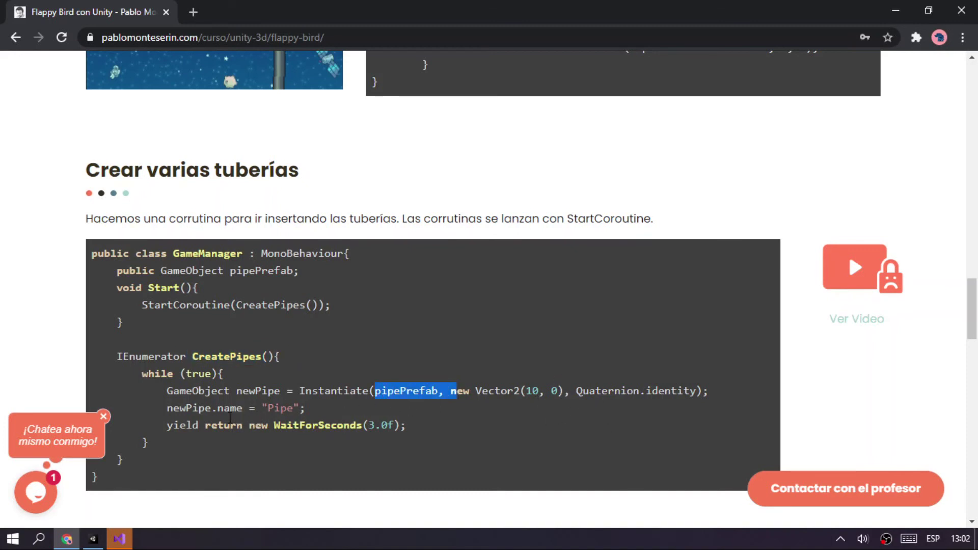
drag(166, 403, 332, 403)
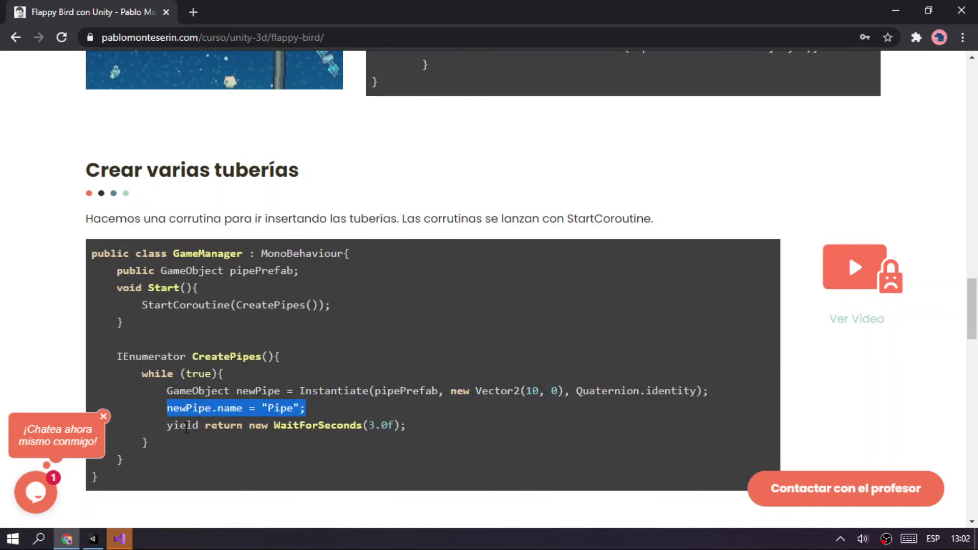
drag(185, 425, 393, 426)
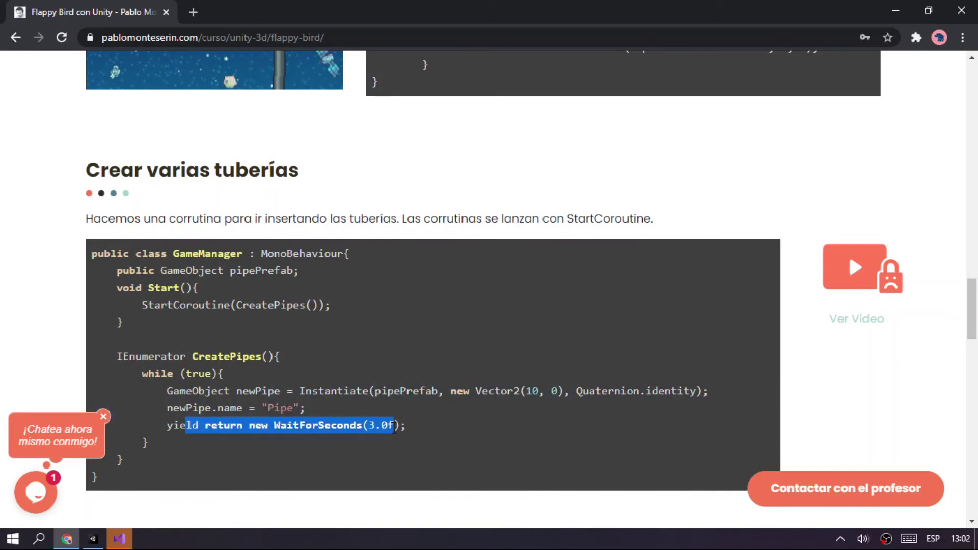
key(alt+Tab)
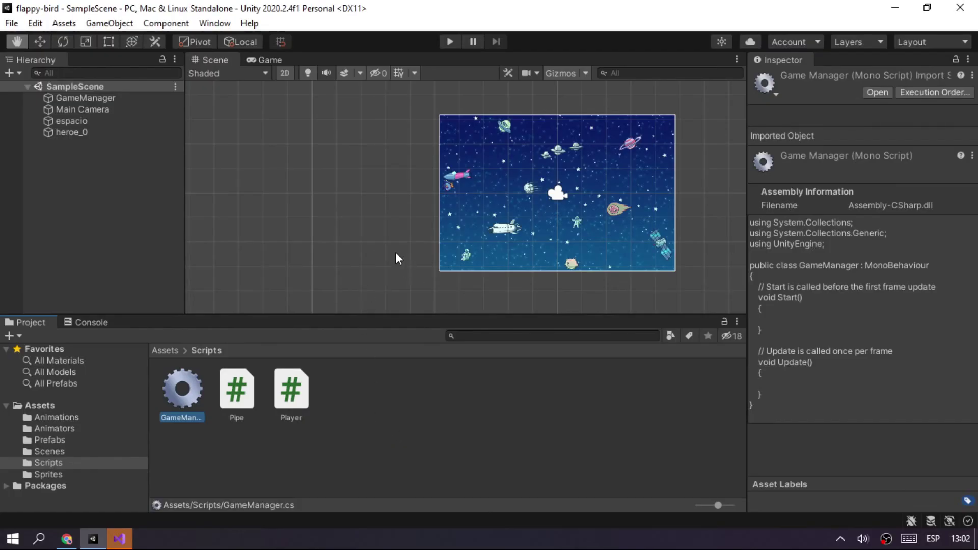
Copy the tutorial's pipePrefab field and CreatePipes coroutine code into GameManager.cs.
double_click(178, 394)
key(alt+Tab)
key(Tab)
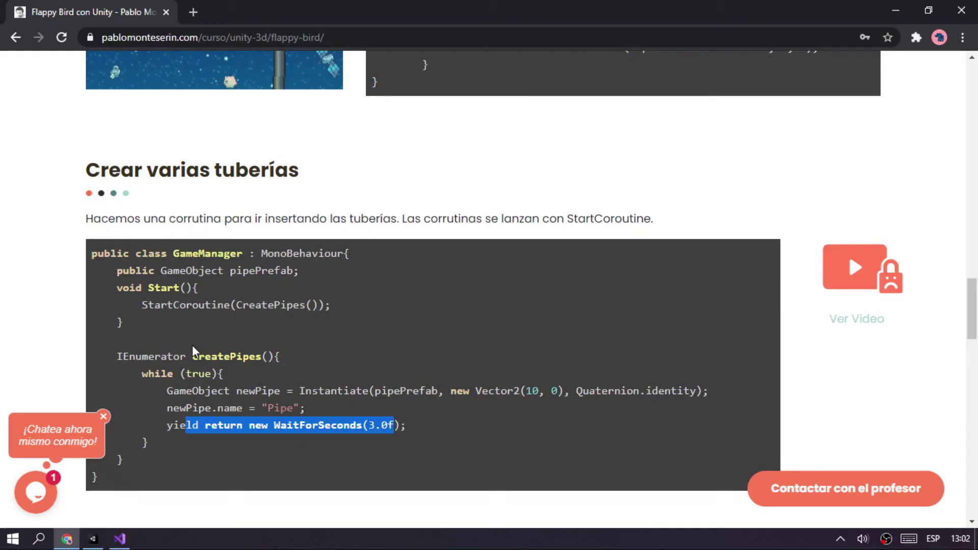
triple_click(191, 344)
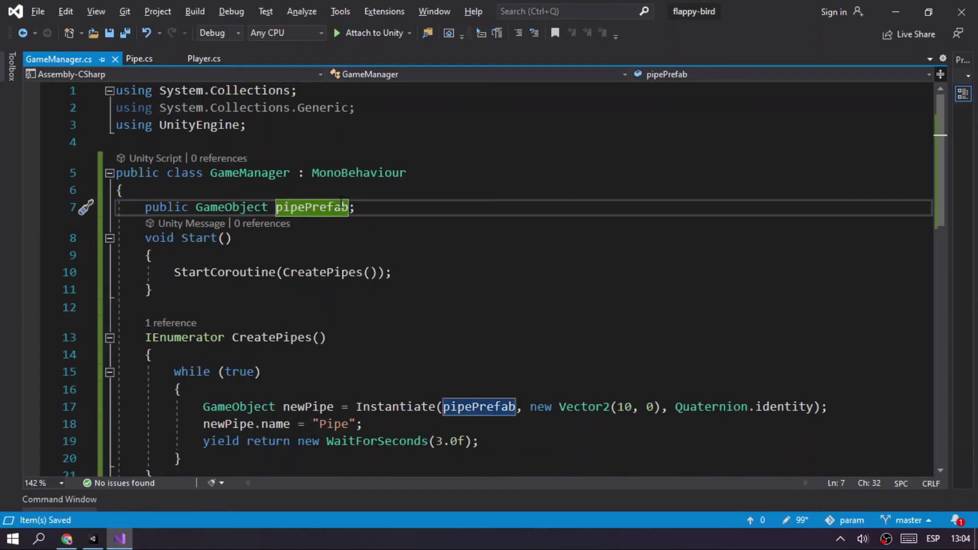
key(alt+Tab)
key(Tab)
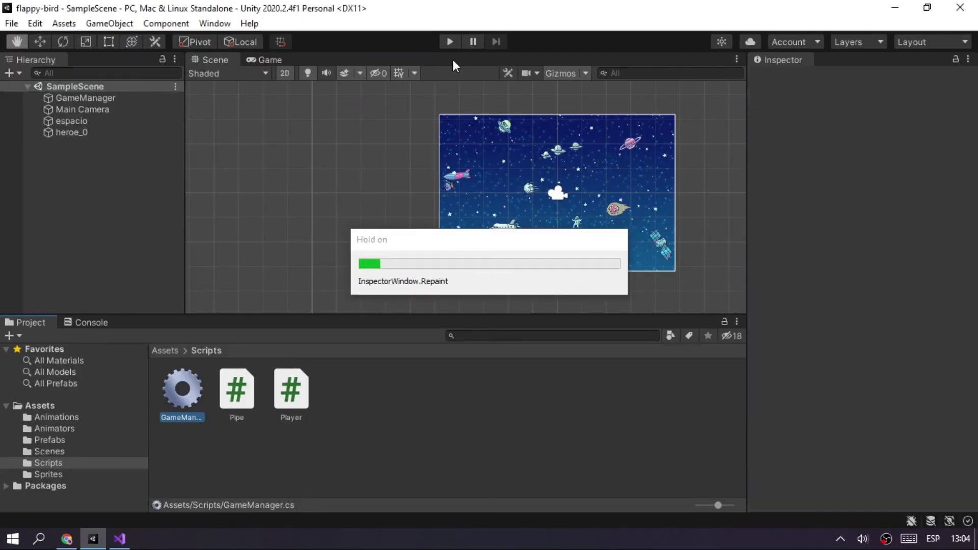
Play the scene to reveal the unassigned pipePrefab exception, stop, and select GameManager.
click(450, 42)
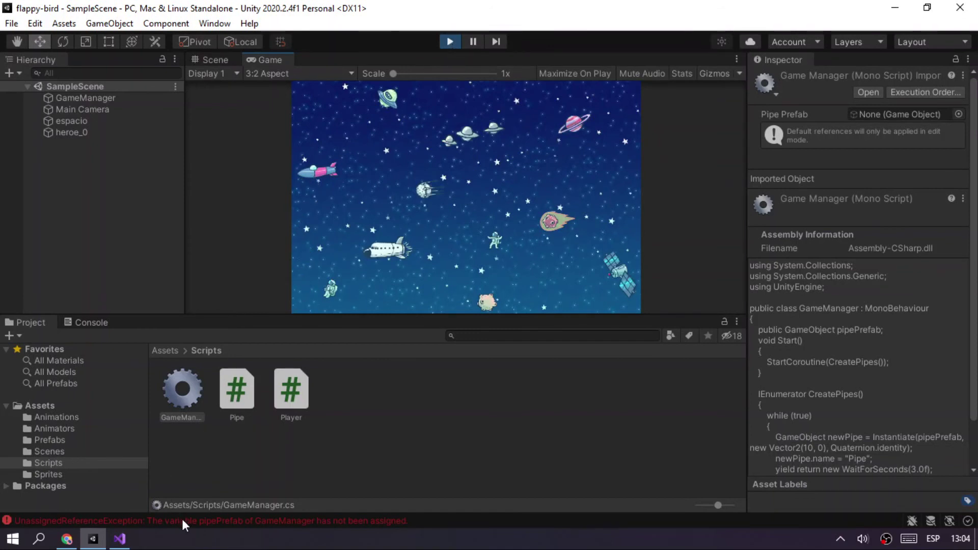
click(452, 44)
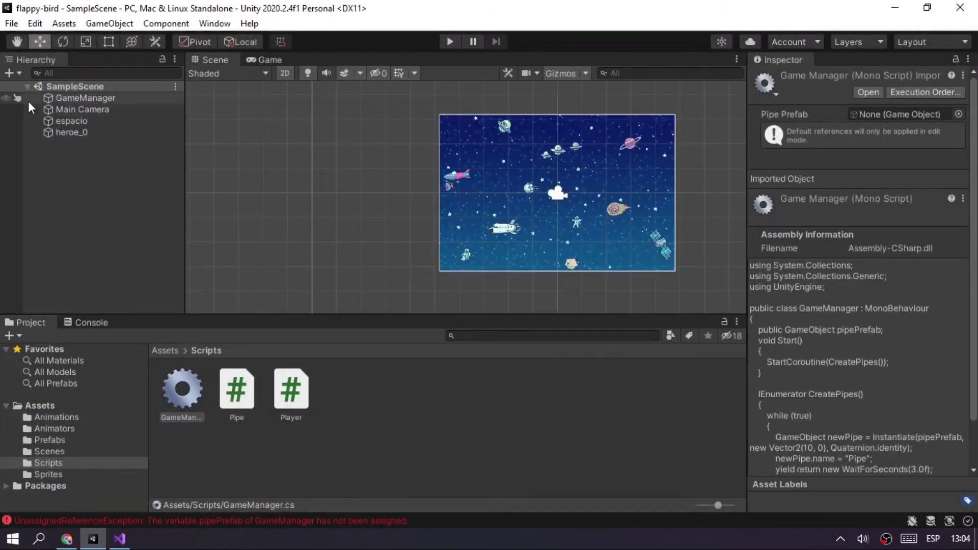
click(51, 103)
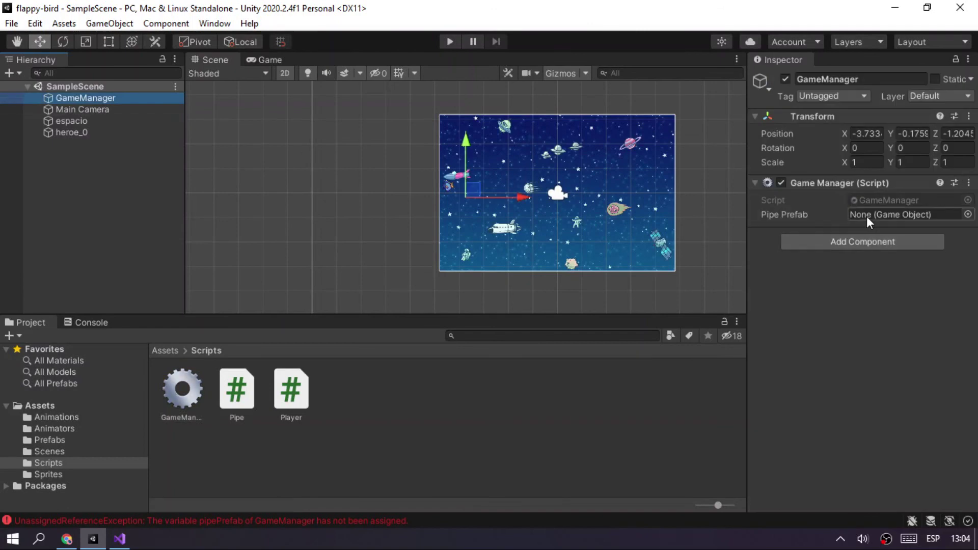
Drop the Pipe prefab into GameManager's Pipe Prefab field and play-test the spawning pipes.
click(62, 442)
drag(188, 399, 882, 220)
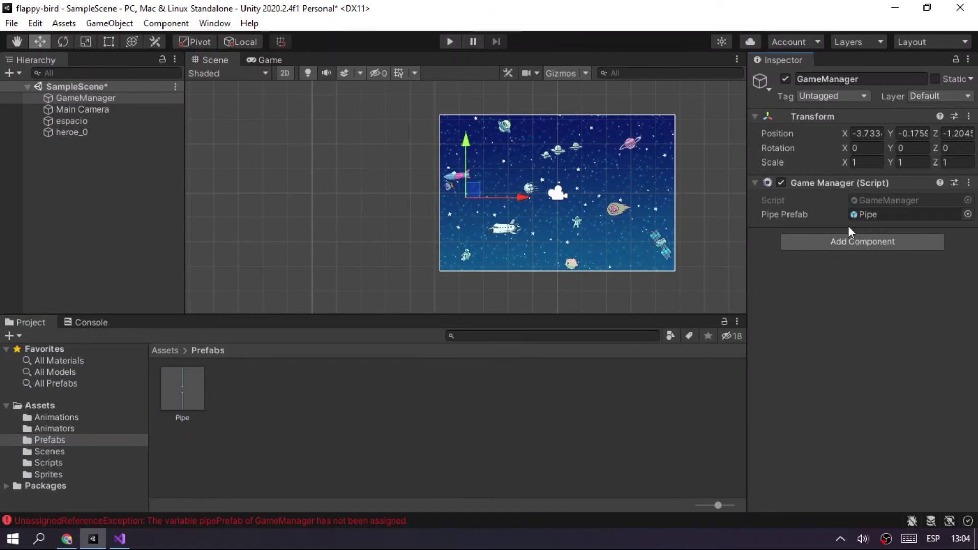
click(449, 42)
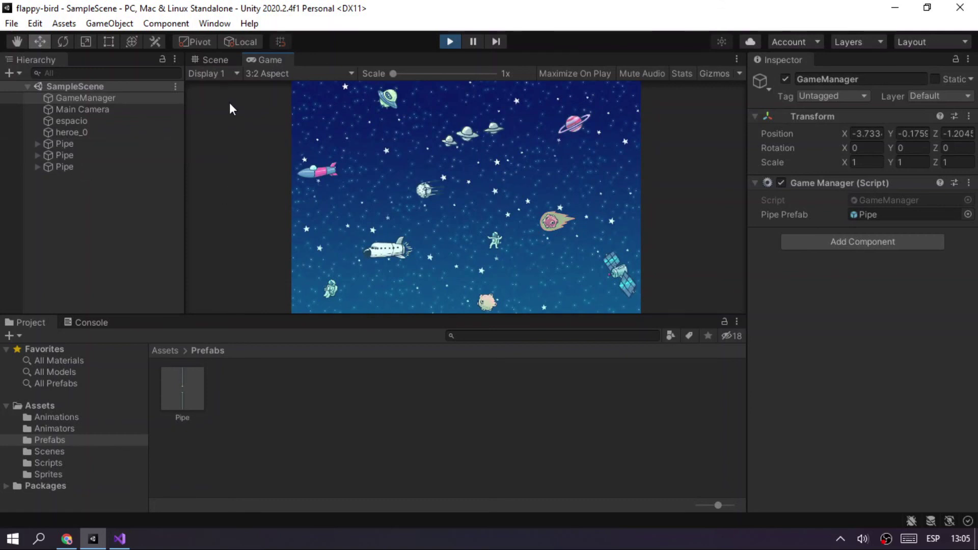
click(218, 63)
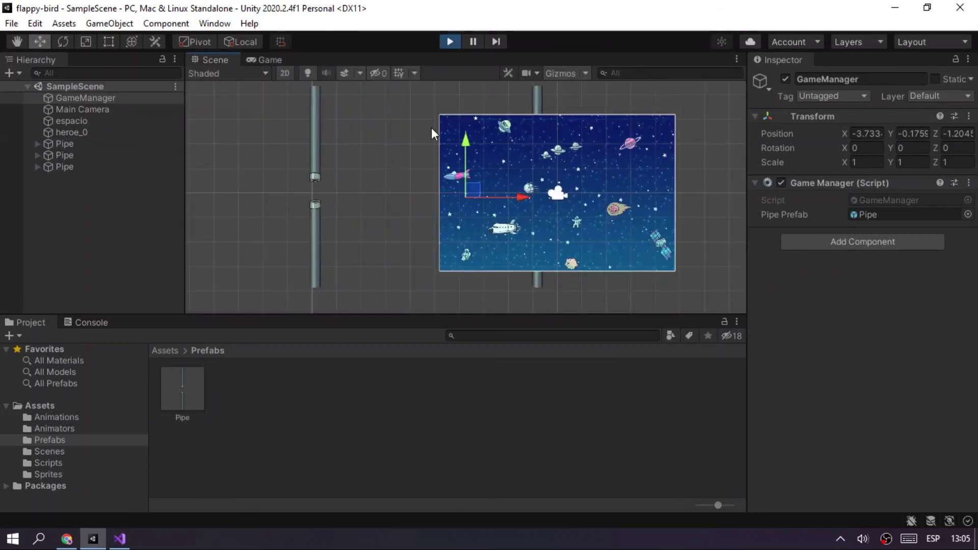
click(447, 43)
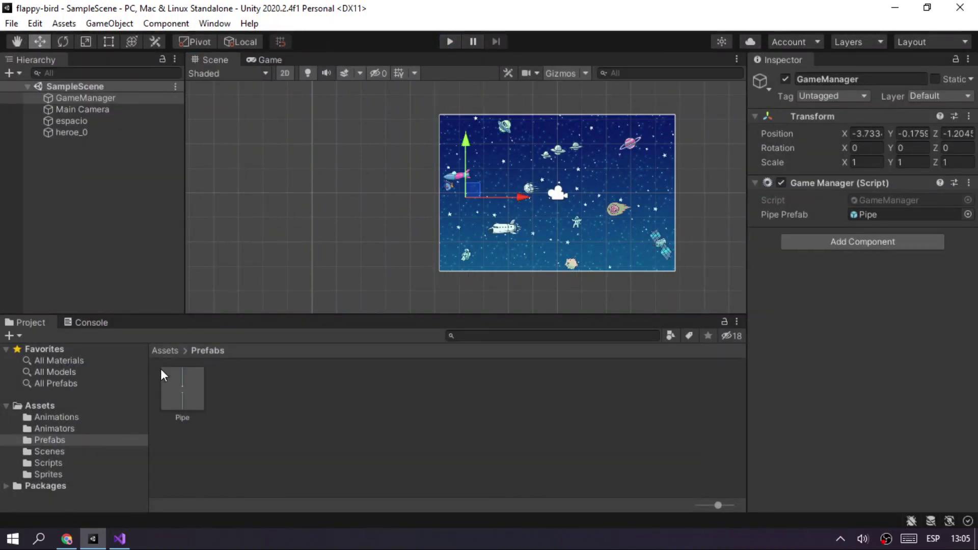
double_click(179, 379)
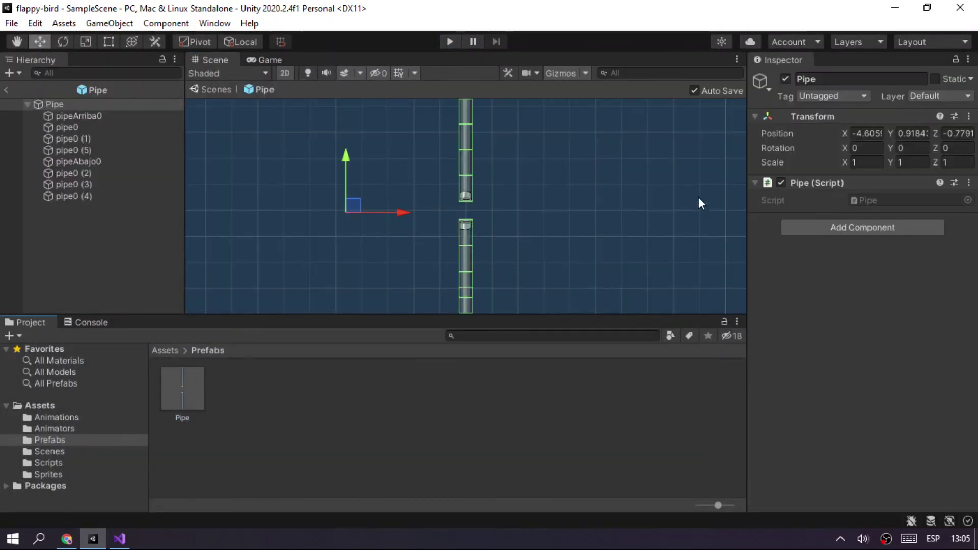
Give all eight Pipe prefab pieces Sprite Renderer Order in Layer 1, then return to SampleScene.
click(75, 128)
click(82, 116)
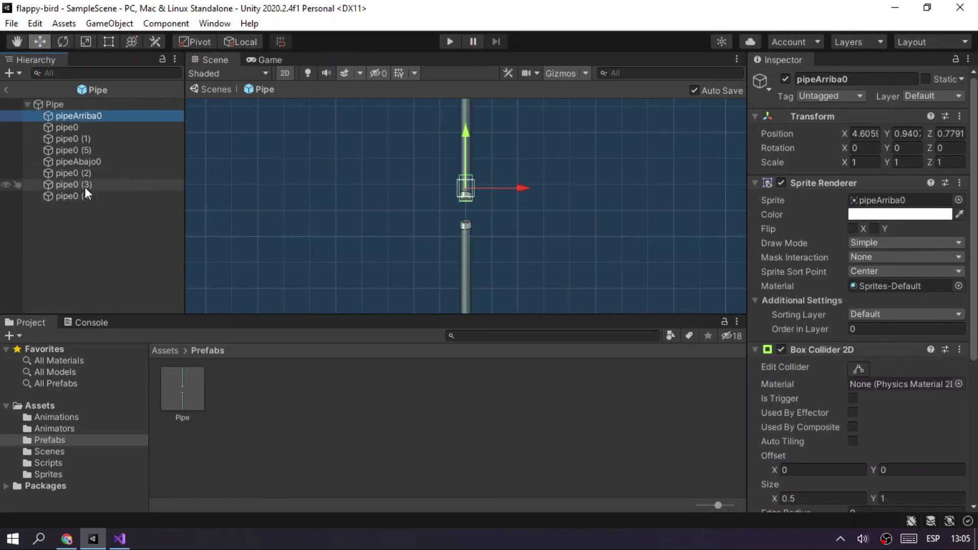
shift+click(85, 197)
click(866, 329)
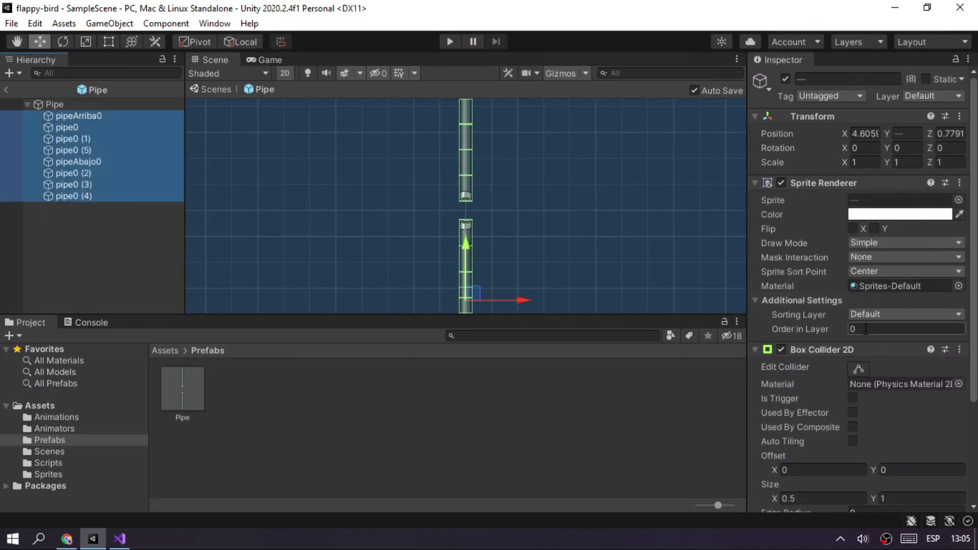
text(1)
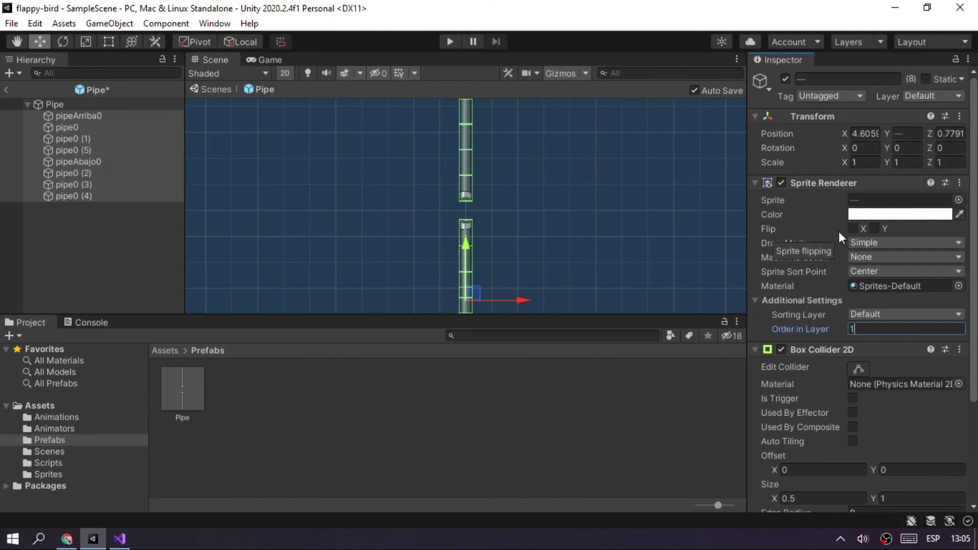
key(Return)
click(344, 178)
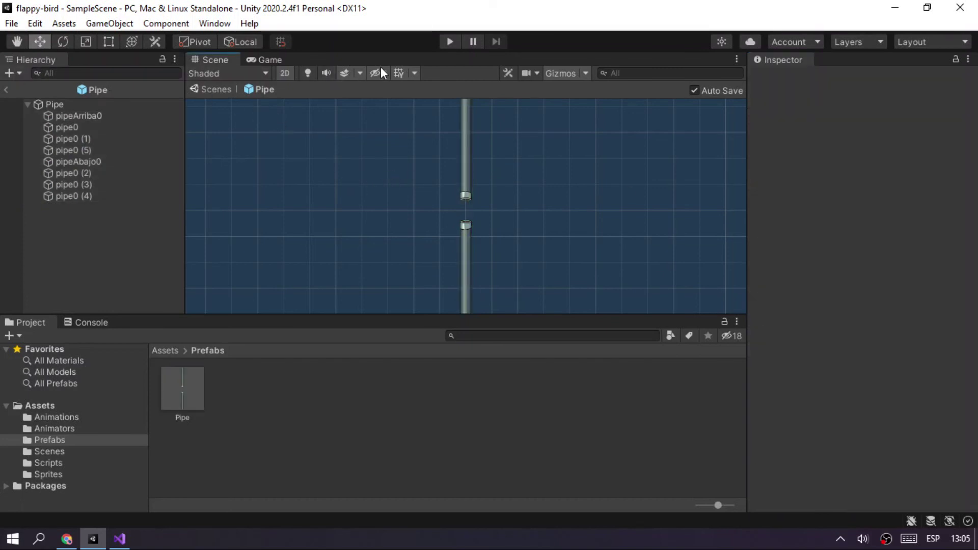
click(6, 90)
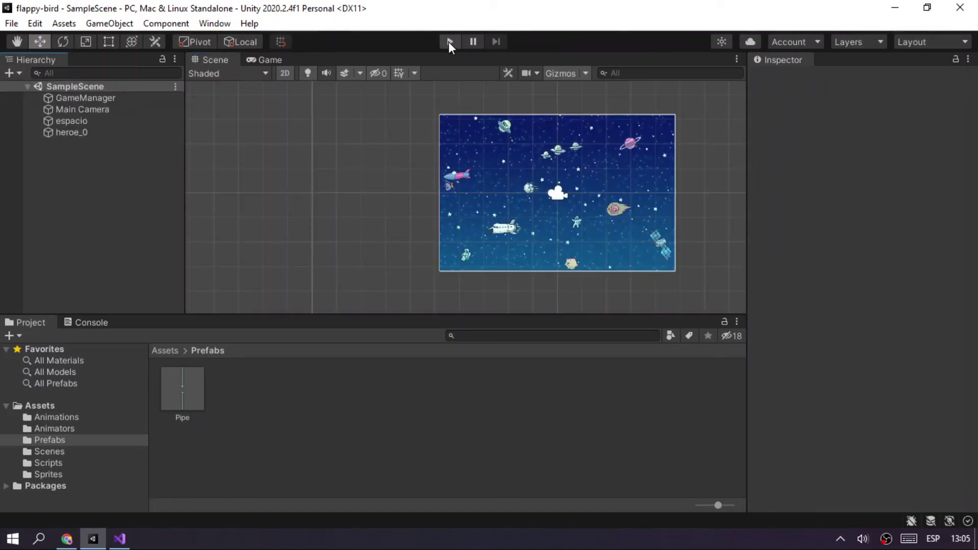
Play-test and watch the pipes spawn in front of the space background in the Game view.
click(448, 42)
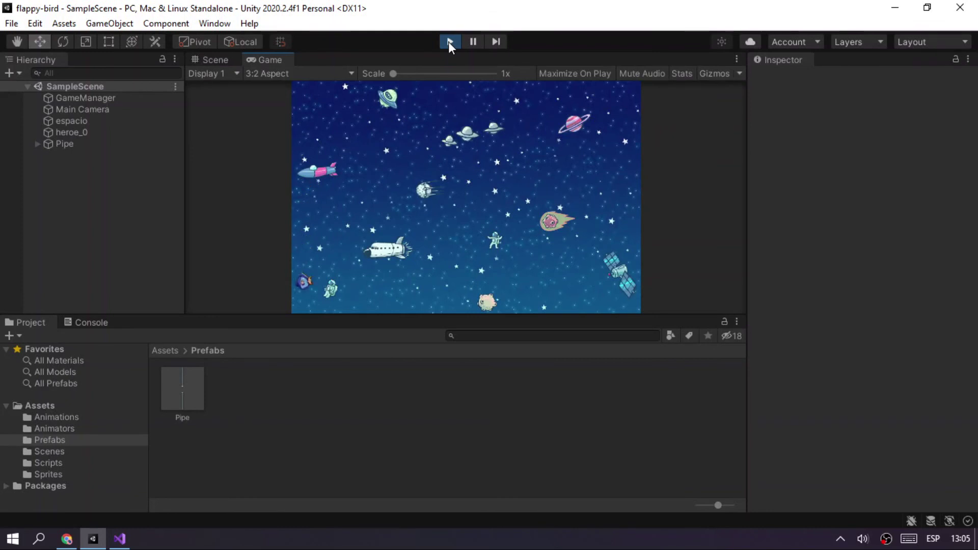
click(225, 56)
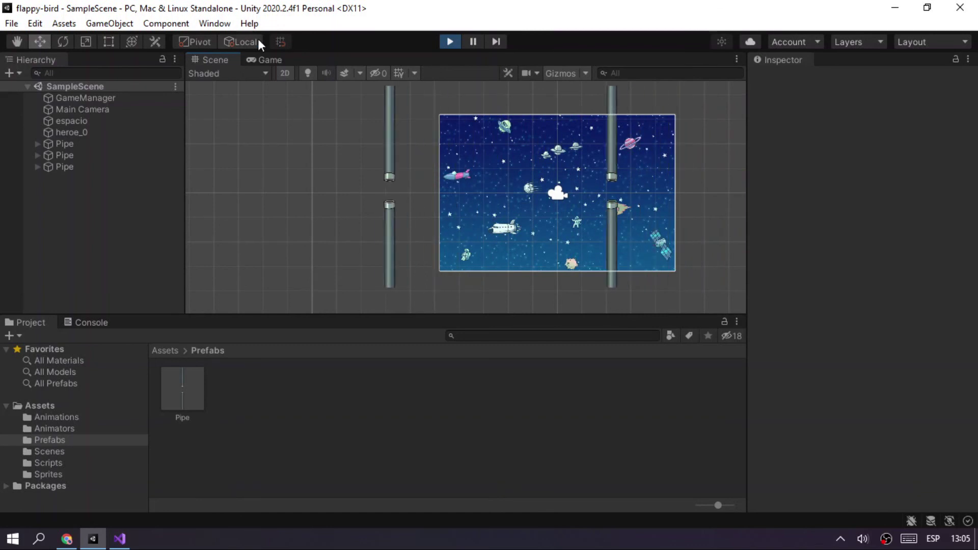
click(266, 61)
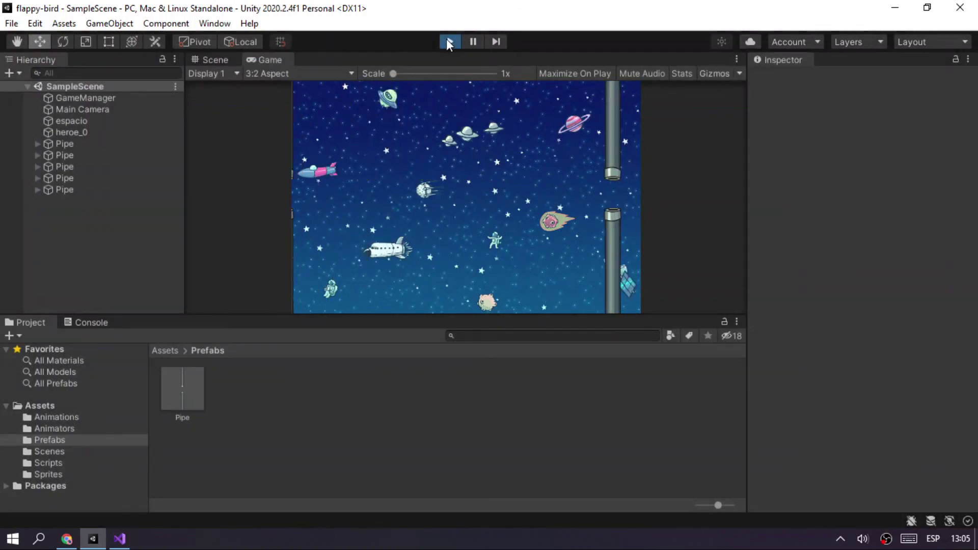
click(447, 40)
key(alt+Tab)
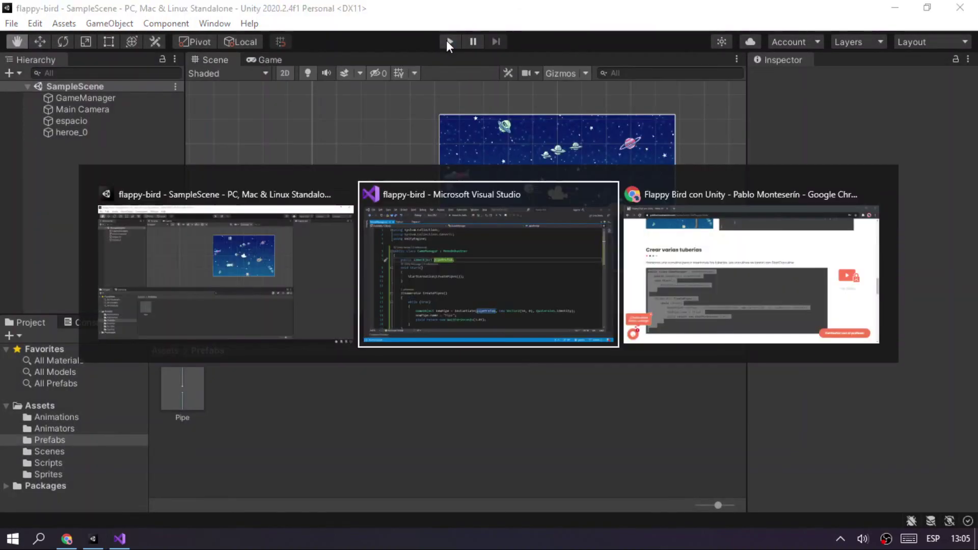
Review the tutorial's pipe-spawning coroutine in Chrome, then check the Main Camera's properties in Unity.
key(alt+Tab)
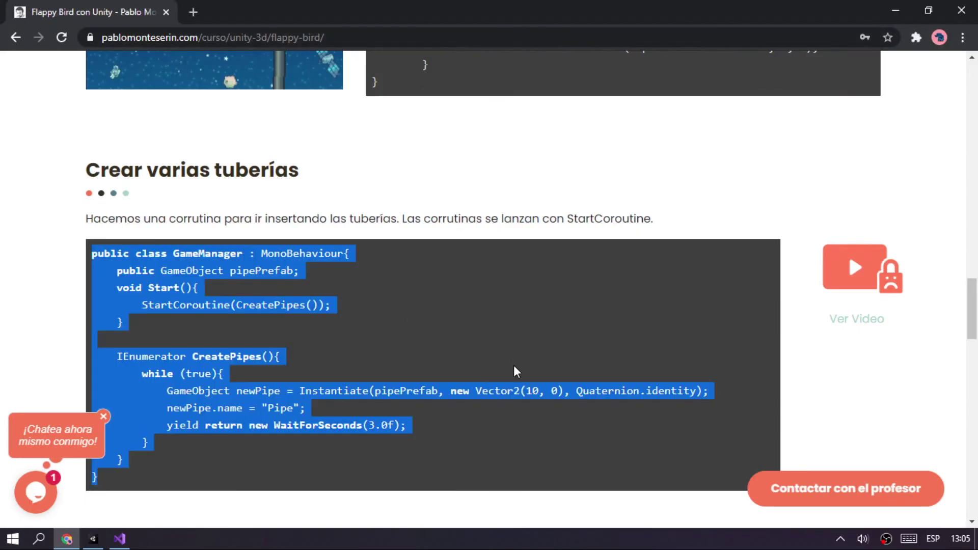
click(534, 399)
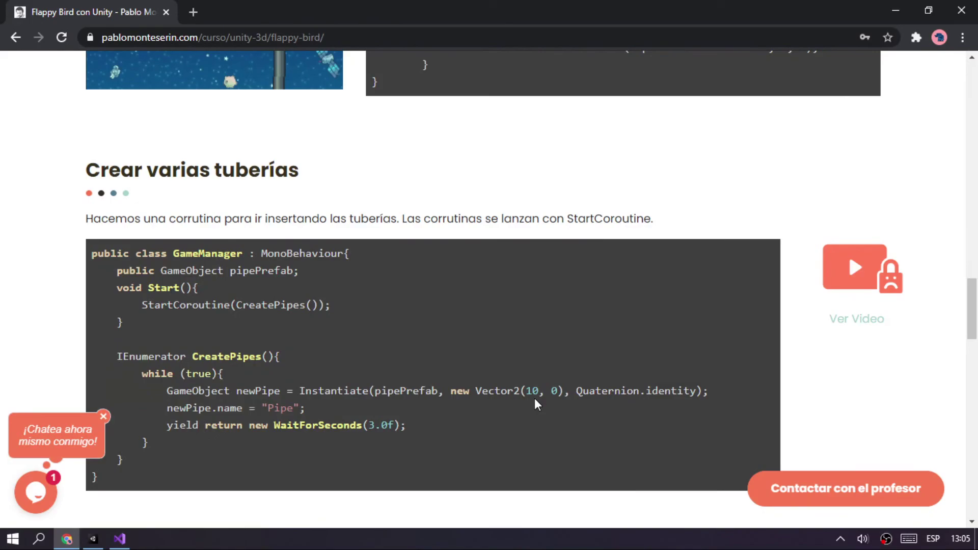
key(alt+Tab)
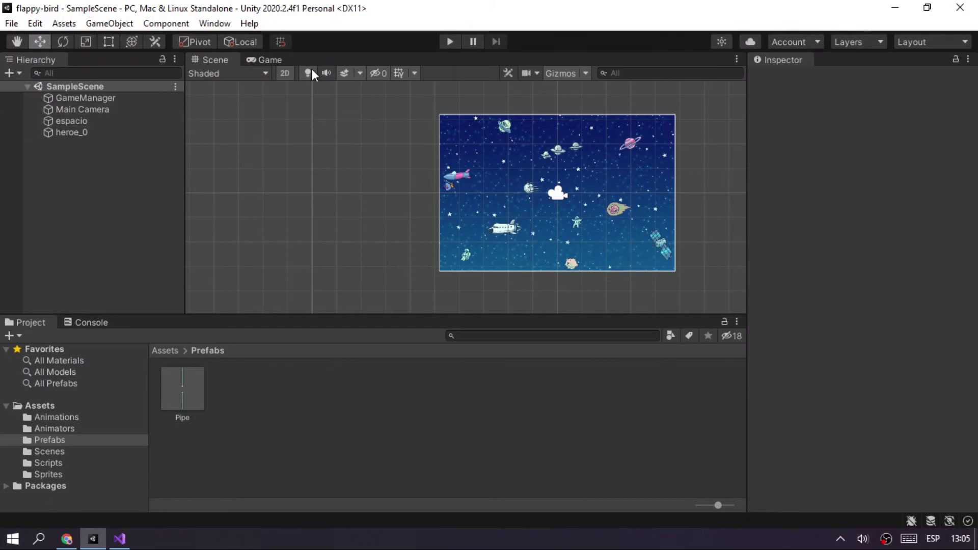
click(81, 109)
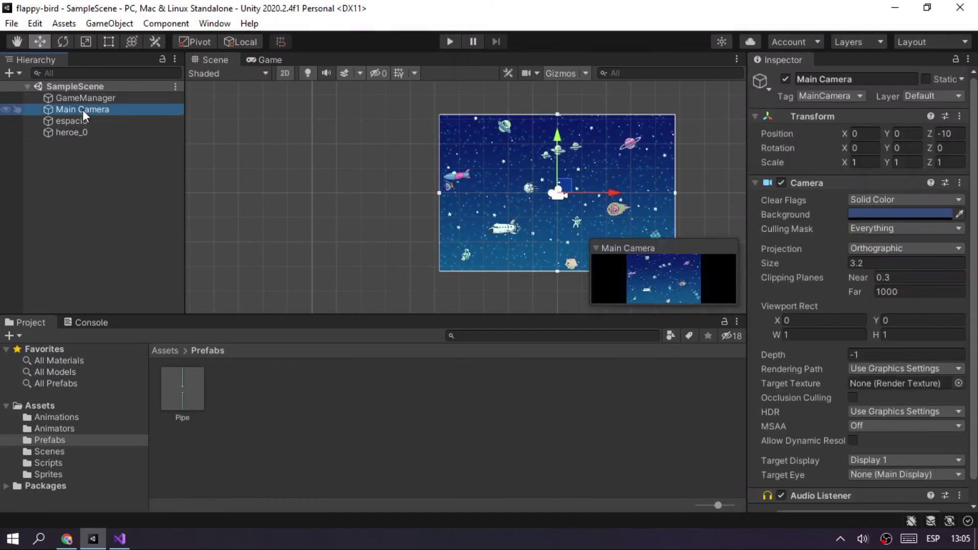
click(59, 193)
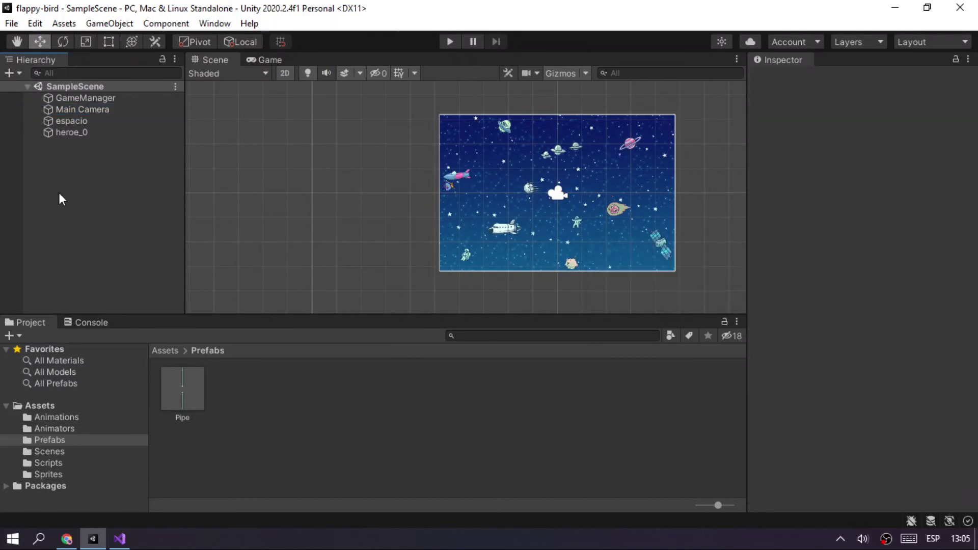
right_click(60, 194)
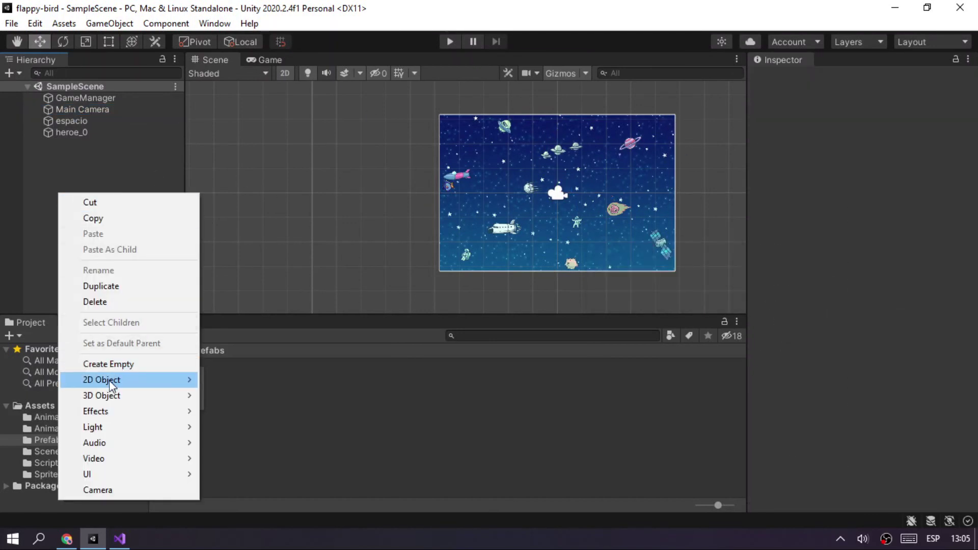
mouse_move(108, 380)
mouse_move(250, 397)
mouse_move(129, 399)
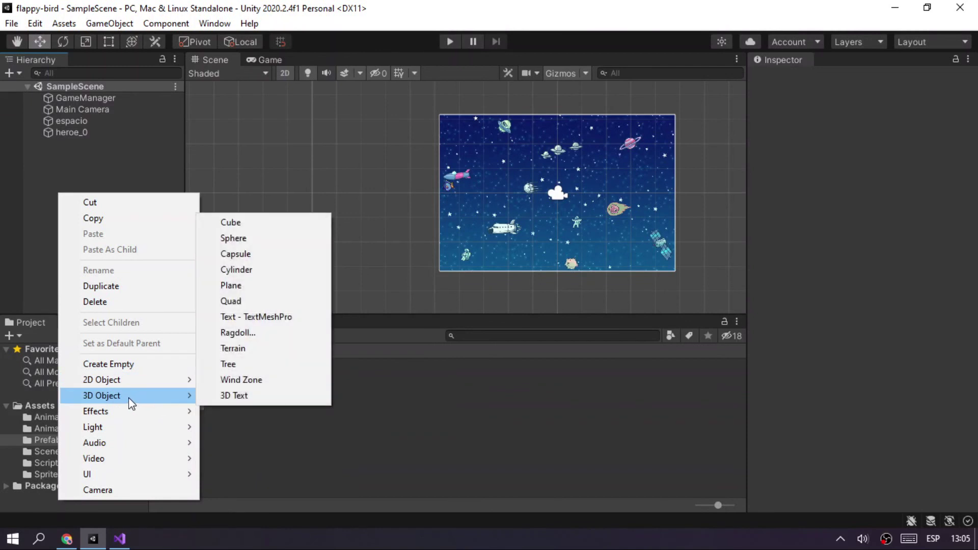
click(245, 215)
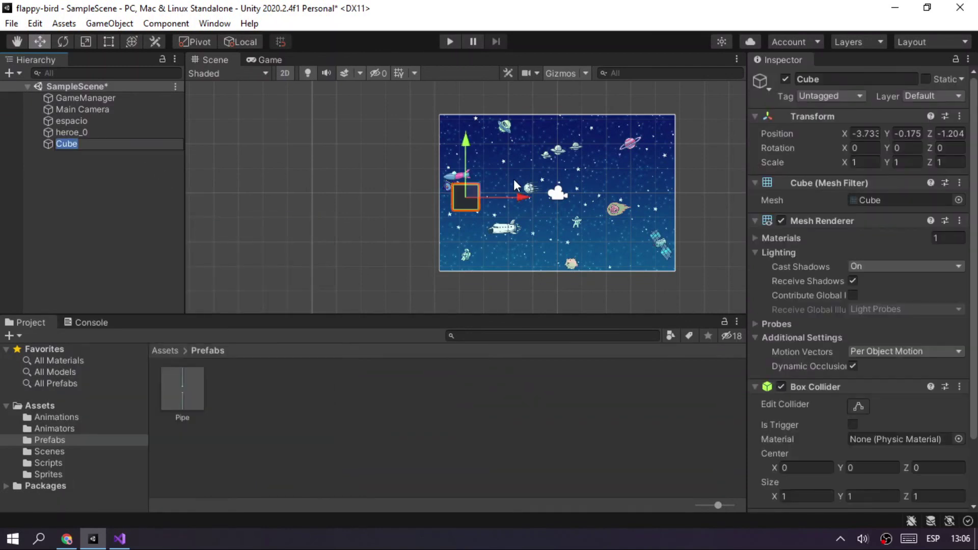
mouse_move(471, 190)
mouse_down()
mouse_move(693, 175)
mouse_move(765, 194)
mouse_up()
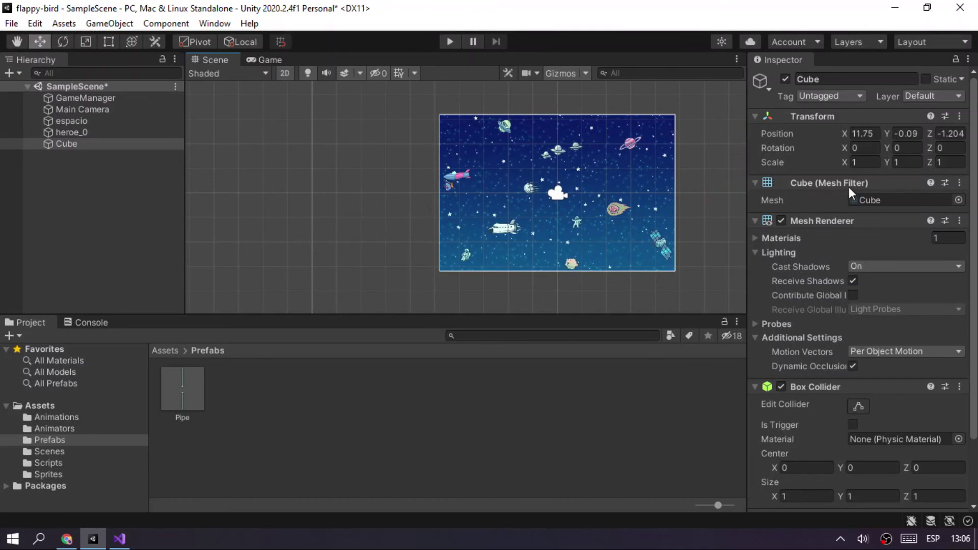
drag(765, 194, 753, 191)
click(81, 145)
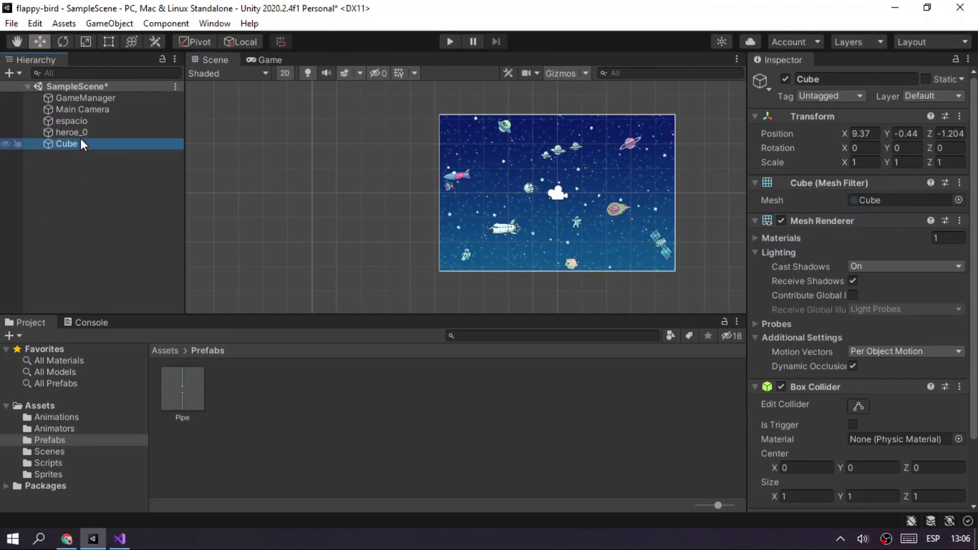
key(Delete)
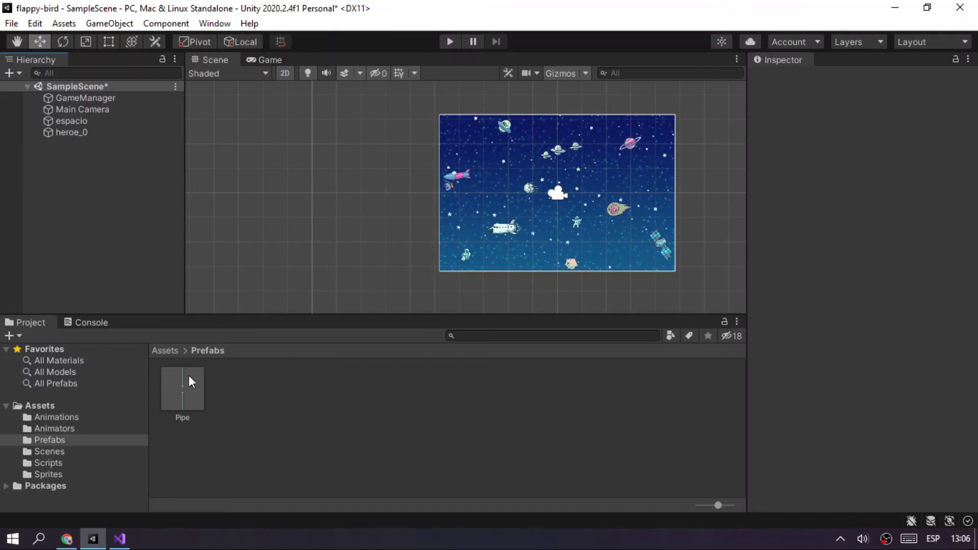
key(alt+Tab)
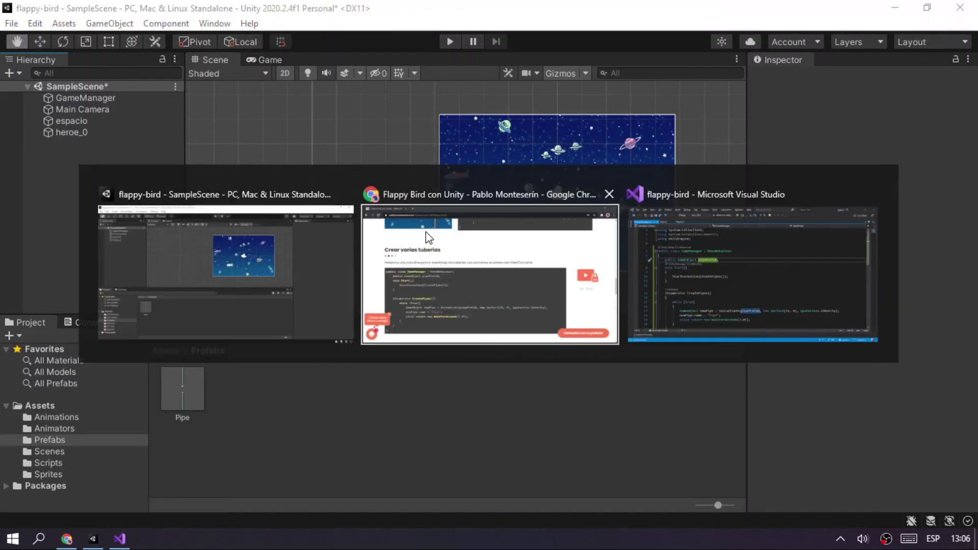
From the Temario list, search 'fall' and open the Galería de tiro con Unity3D lesson in a new tab.
scroll(530, 114, up, 20)
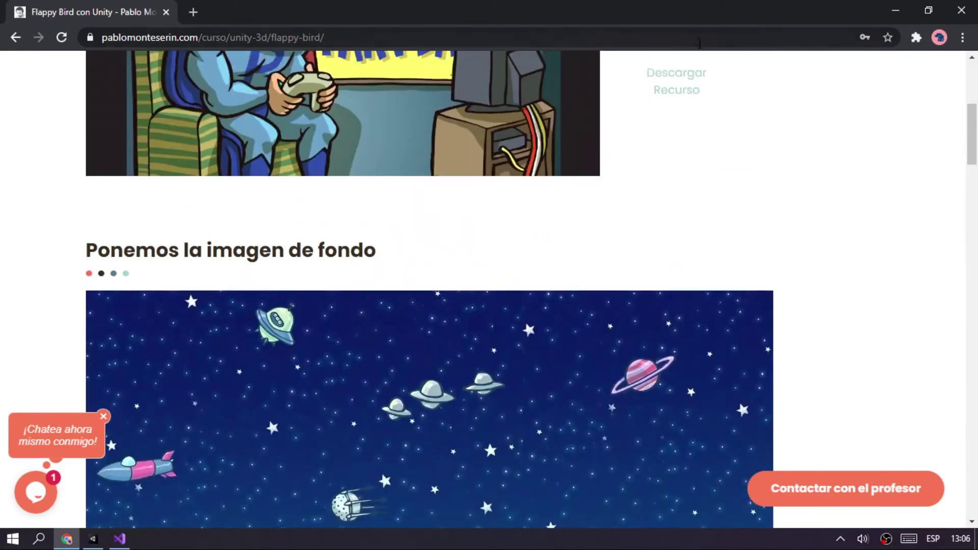
click(812, 86)
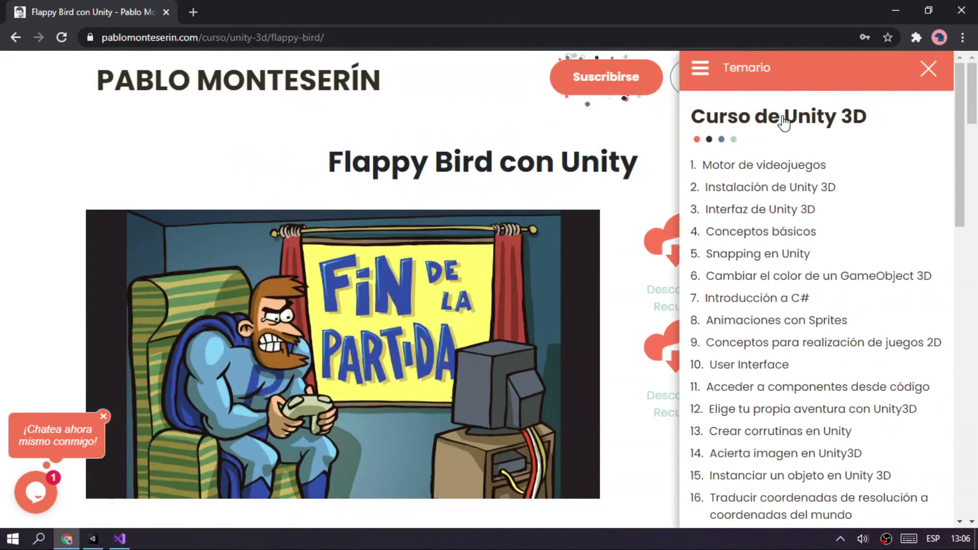
scroll(735, 243, down, 3)
key(ctrl+f)
text(fa)
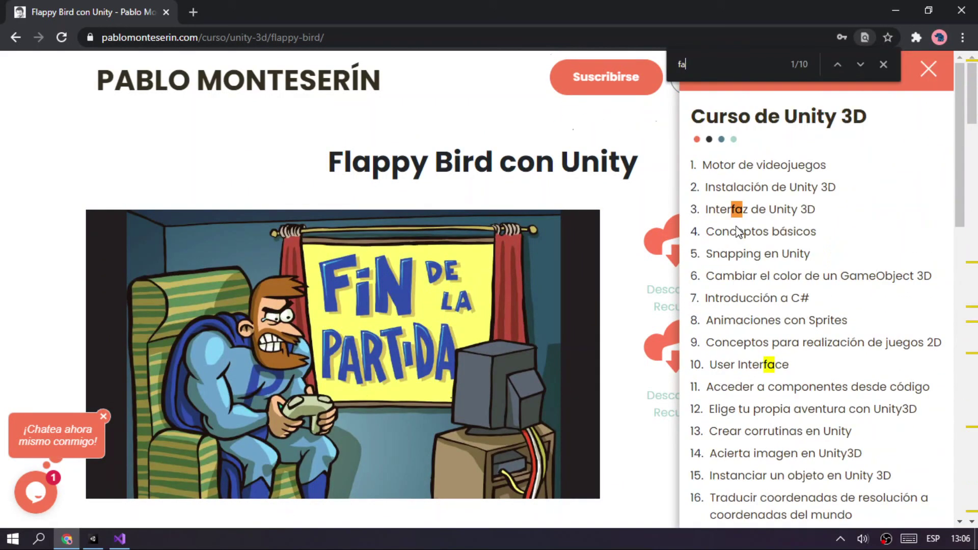
text(ll)
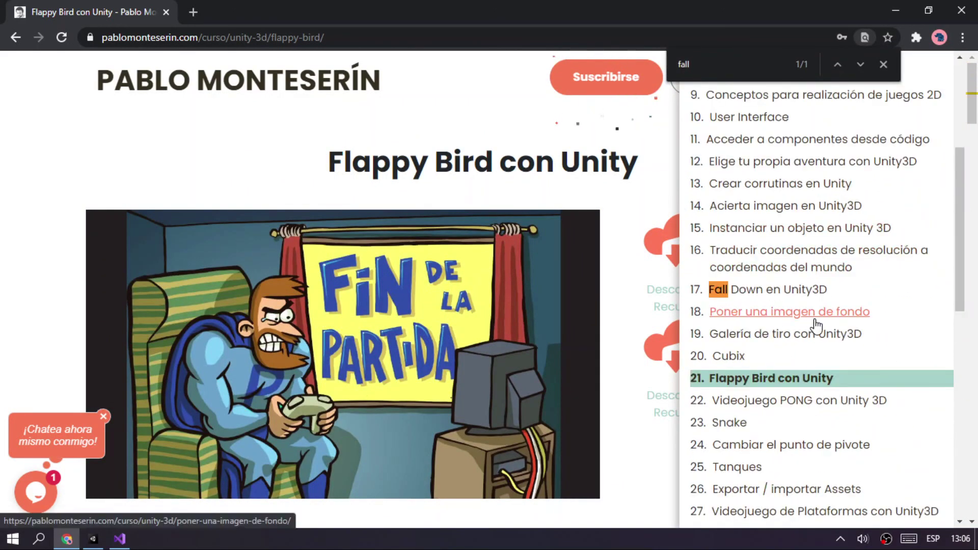
middle_click(807, 336)
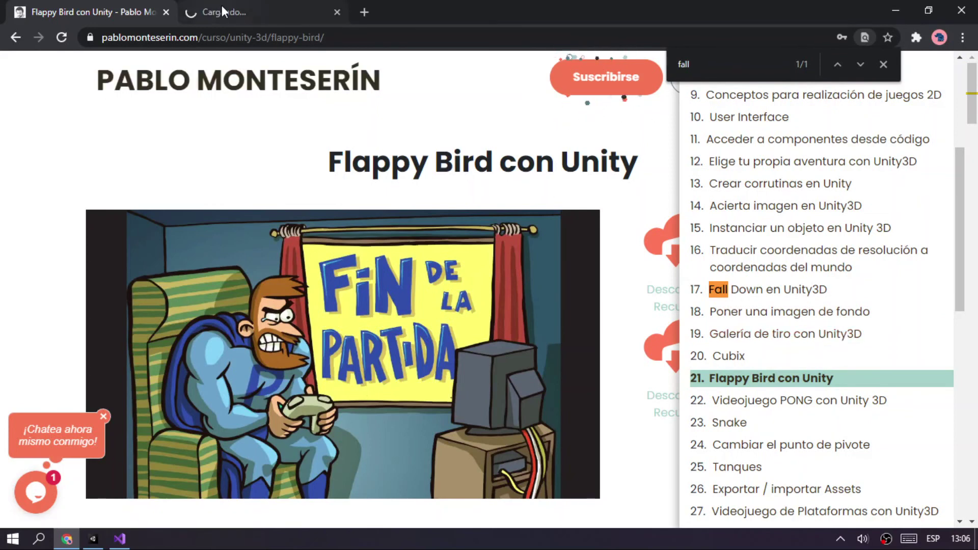
click(223, 9)
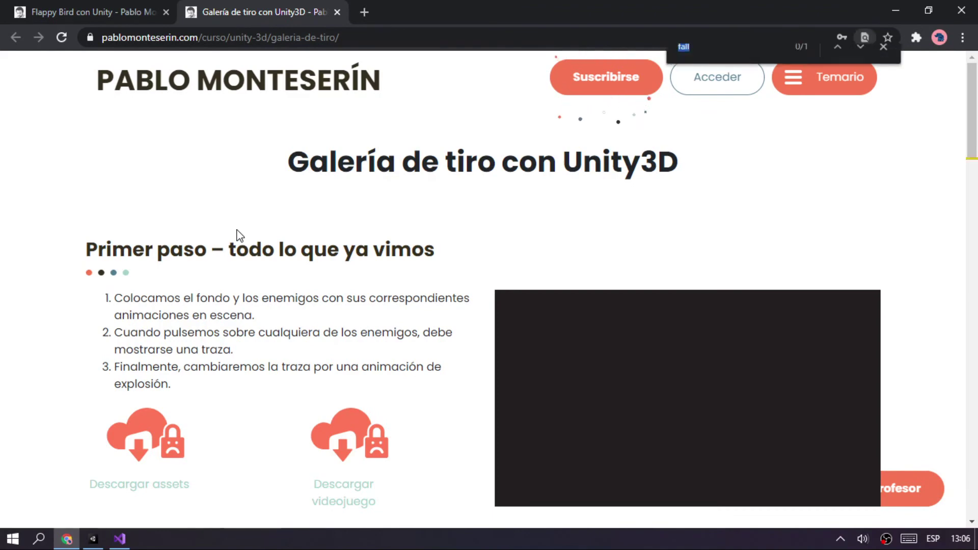
Find 'getle' in the lesson and copy the Utils GetLeftSide method code.
text(getle)
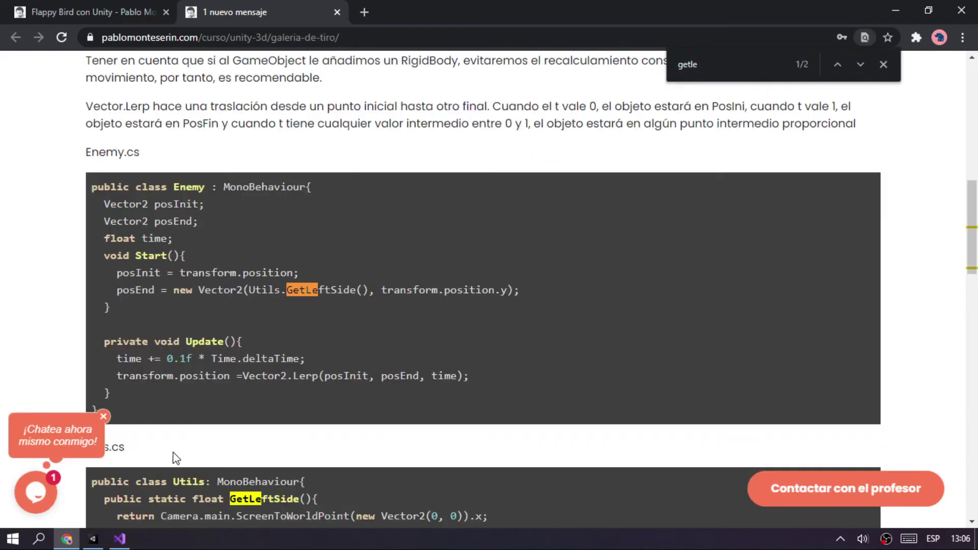
scroll(295, 338, down, 3)
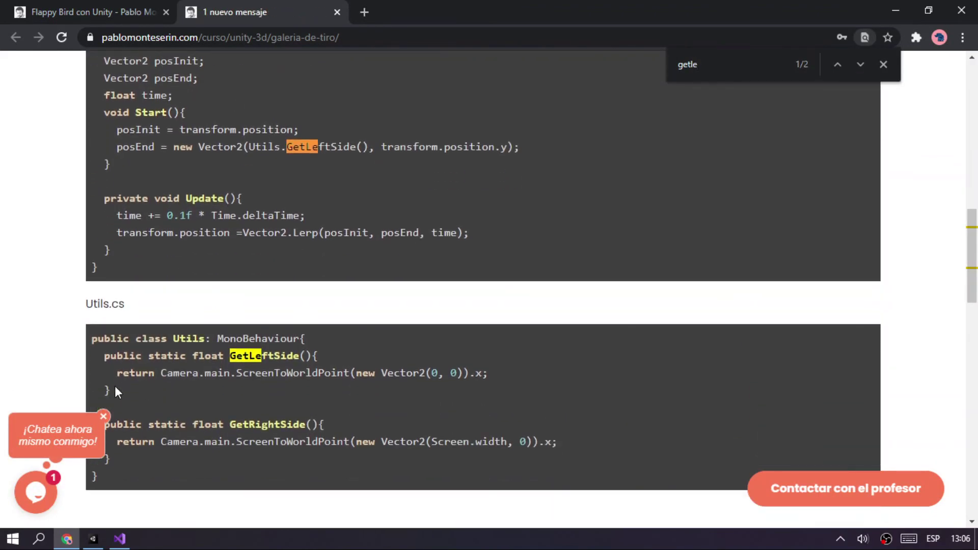
drag(116, 387, 86, 346)
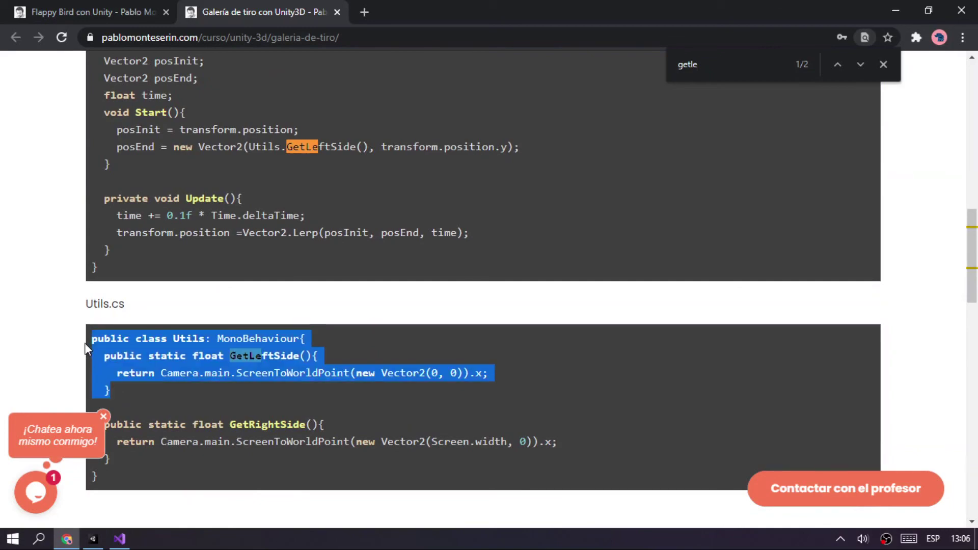
key(alt+Tab)
key(alt+Tab)
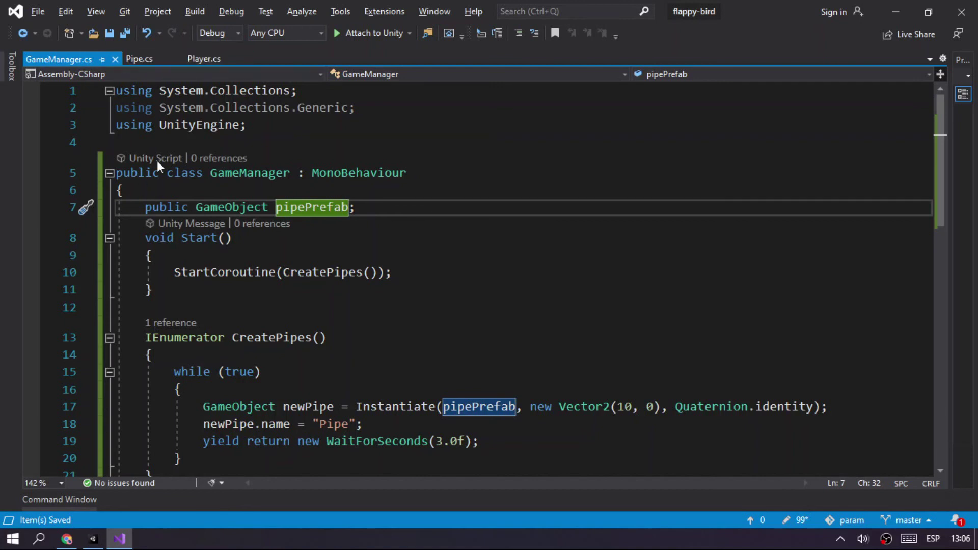
In Assets/Scripts, create a new C# script and name it Utils.
key(alt+Tab)
key(alt+Tab)
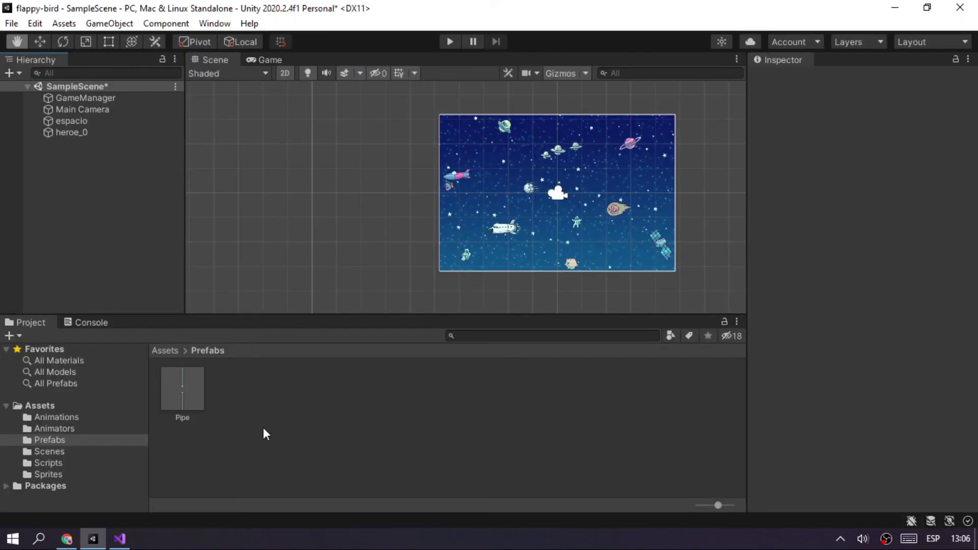
click(45, 464)
right_click(393, 410)
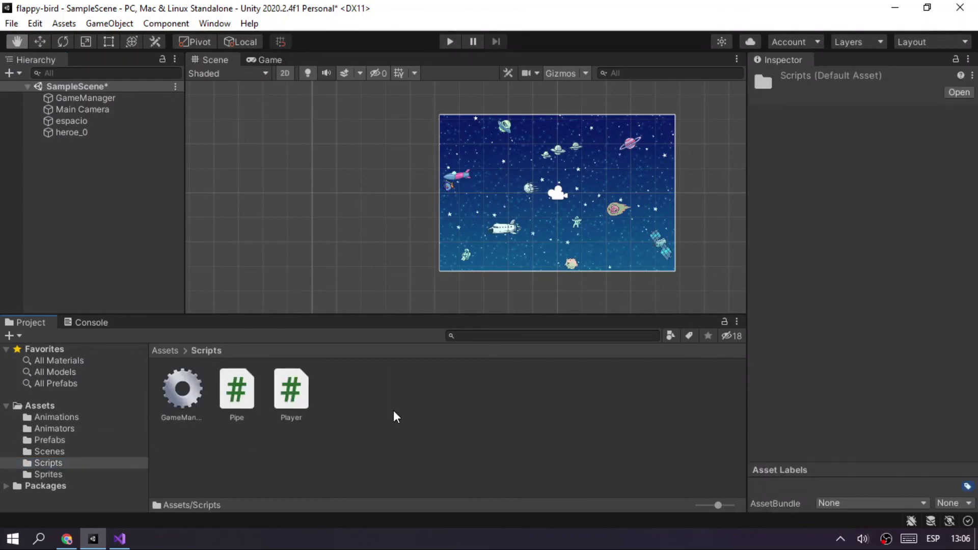
mouse_move(505, 36)
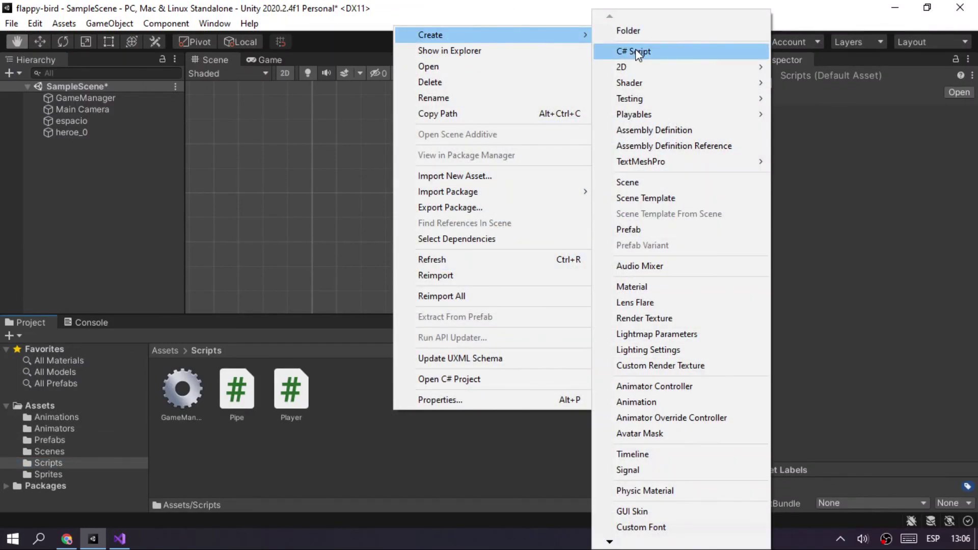
click(635, 50)
text(U)
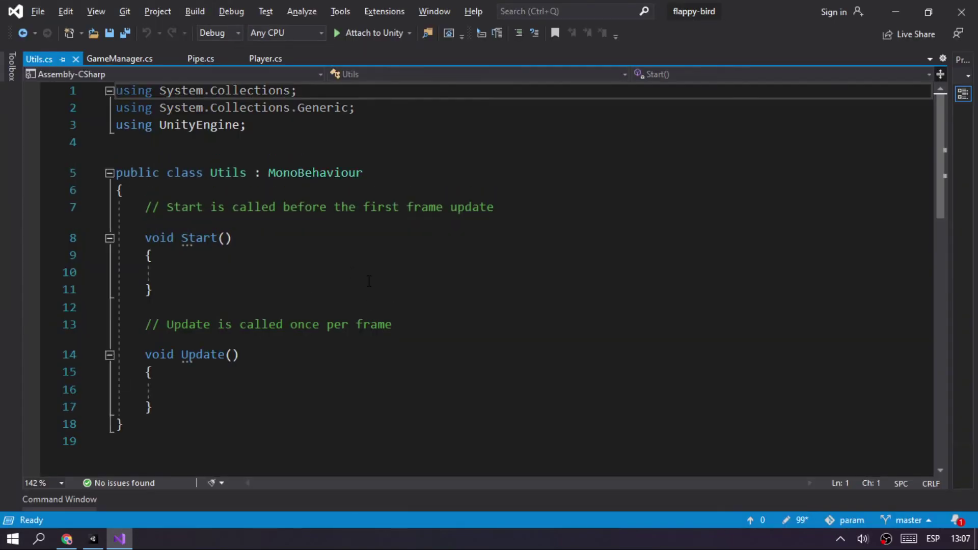
Replace Utils' template methods with the copied GetLeftSide code, rename it GetRightSide and save.
mouse_move(153, 406)
mouse_down()
mouse_move(94, 232)
mouse_move(94, 176)
mouse_up()
text(public class Utils : MonoBehaviour {     public static float GetLeftSide()     {         return Camera.main.ScreenToWorldPoint(new Vector2(0, 0)).x;     })
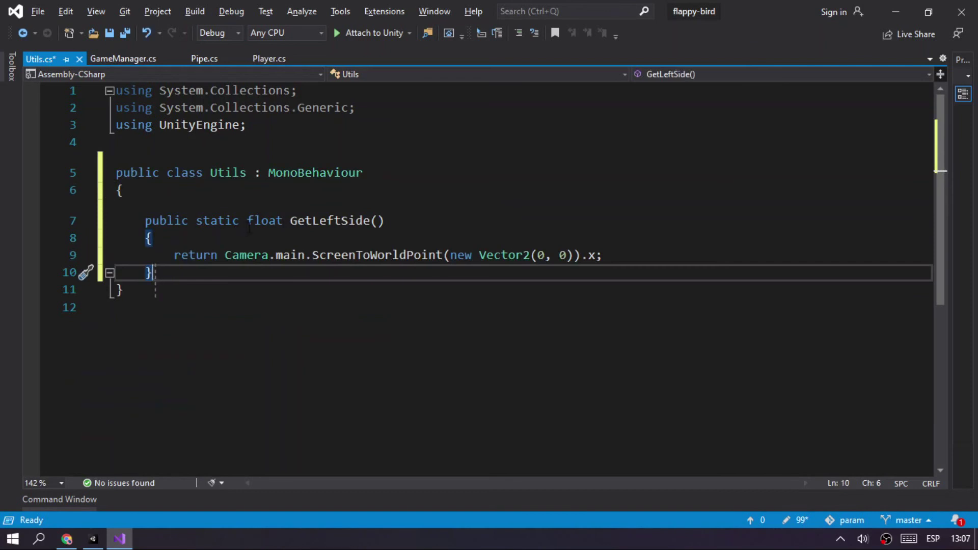
click(313, 221)
click(346, 220)
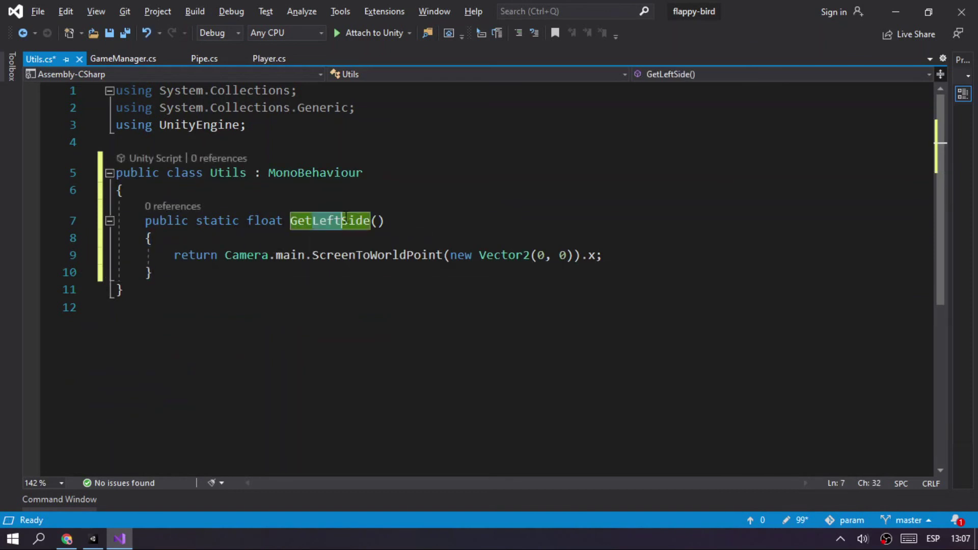
key(BackSpace)
key(BackSpace)
key(BackSpace)
text(Right)
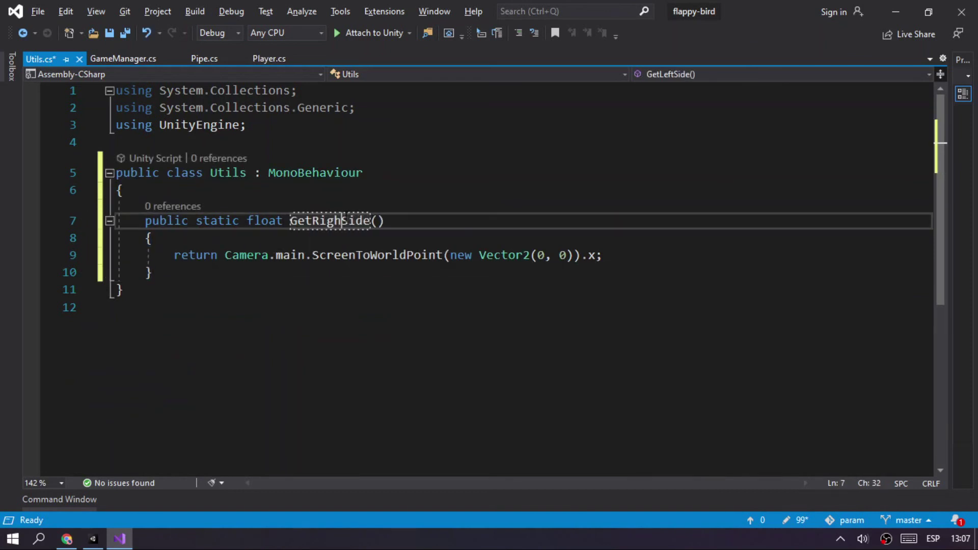
key(ctrl+s)
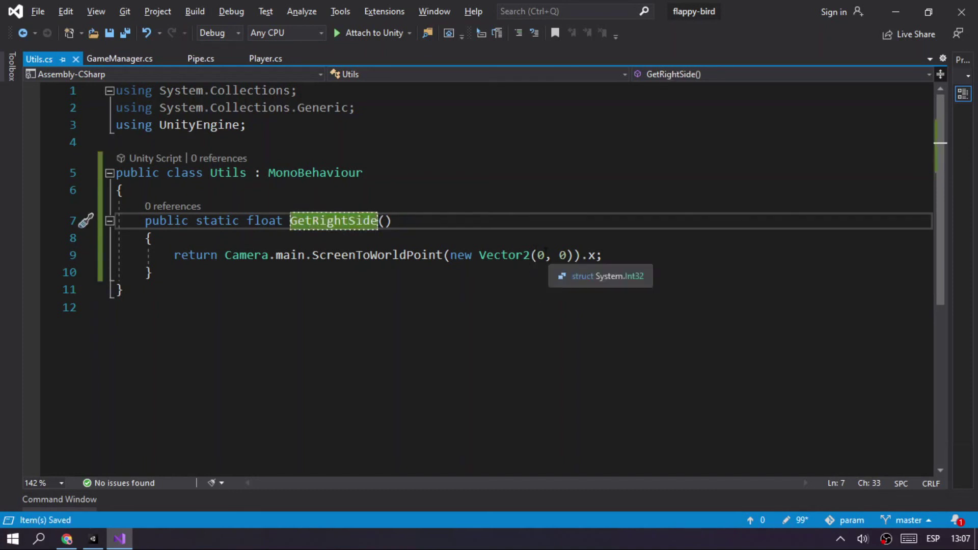
Change the screen point's x from 0 to Screen.width and save Utils.cs.
double_click(540, 254)
text(Screen.wi)
key(Tab)
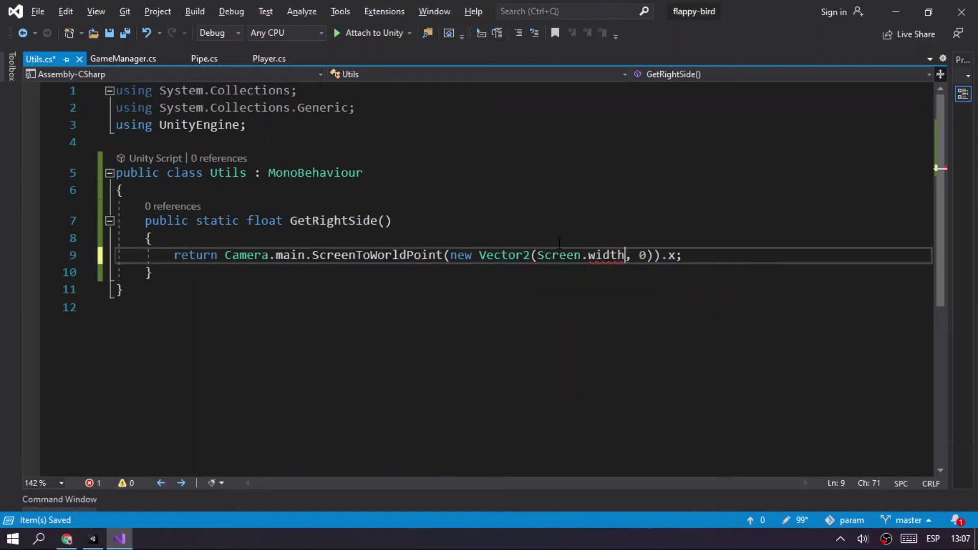
key(ctrl+s)
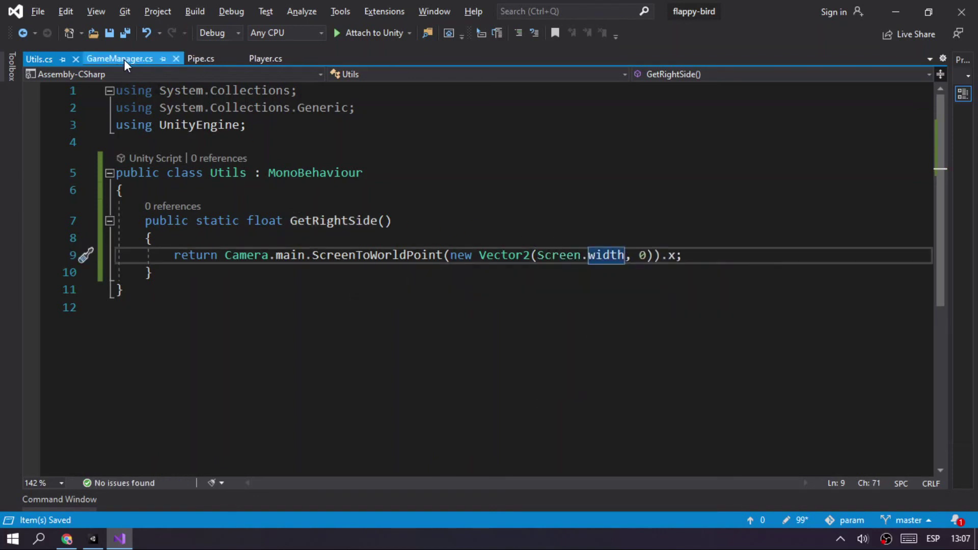
In GameManager.cs, spawn pipes at x Utils.GetRightSide() instead of 10, then bring Unity forward.
click(124, 60)
double_click(631, 406)
text(Utils)
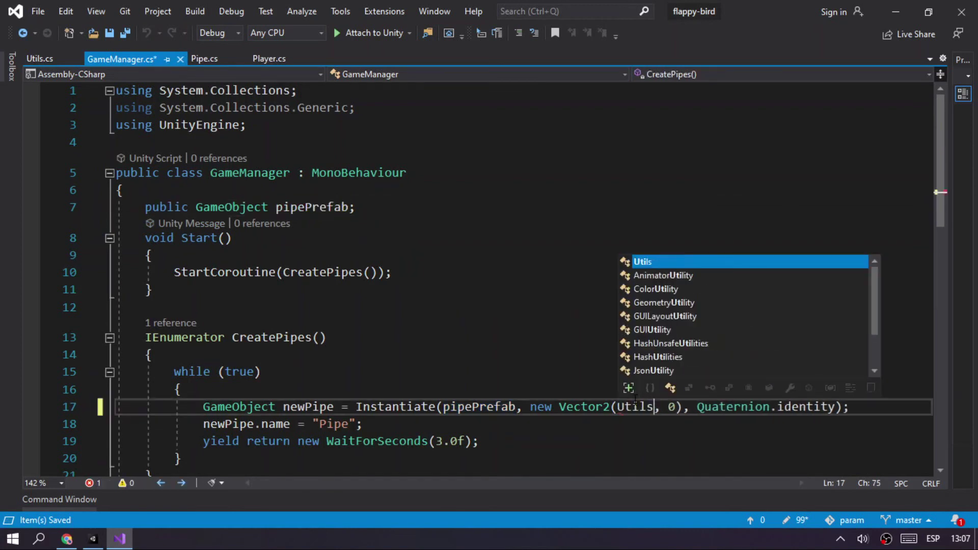
text(.getR)
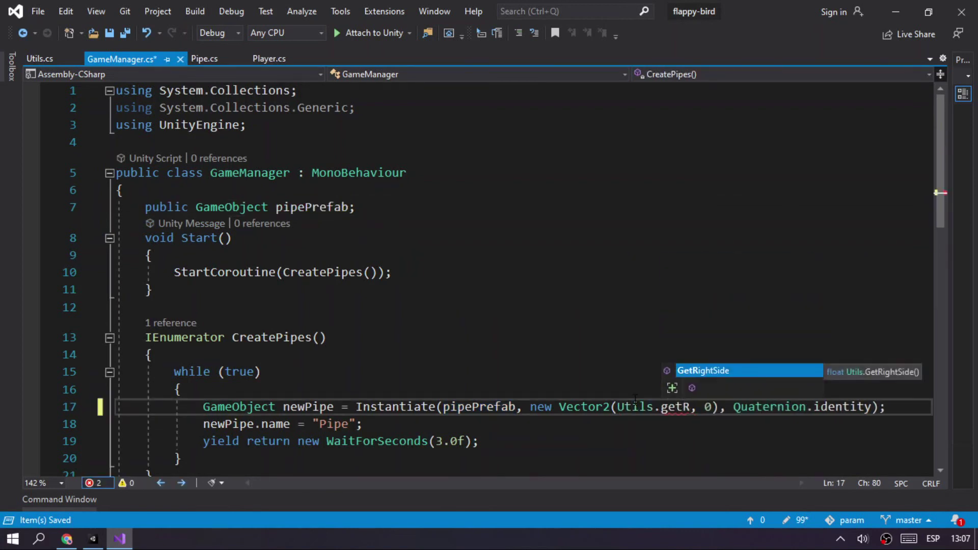
key(Tab)
text(())
key(alt+Tab)
key(alt+Tab)
key(alt+Tab)
key(alt+Tab)
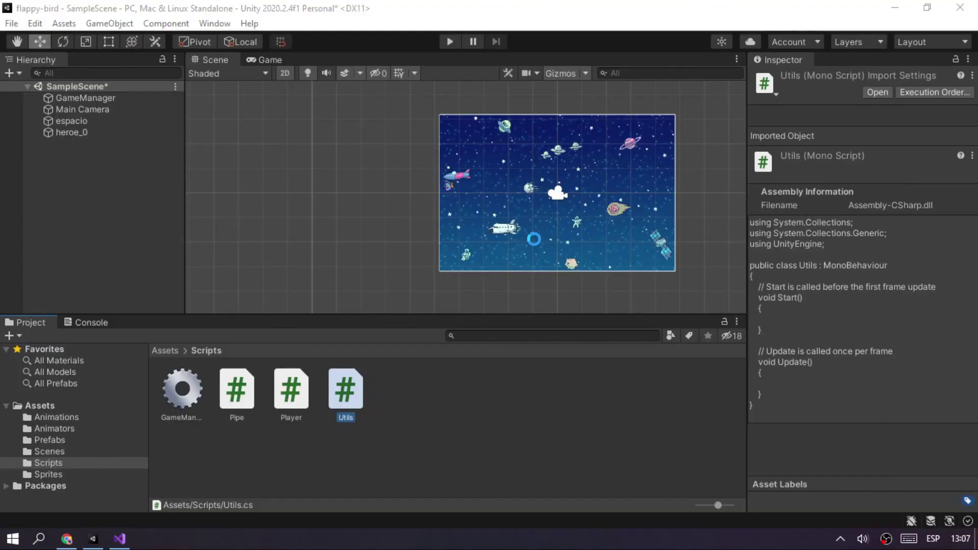
click(451, 43)
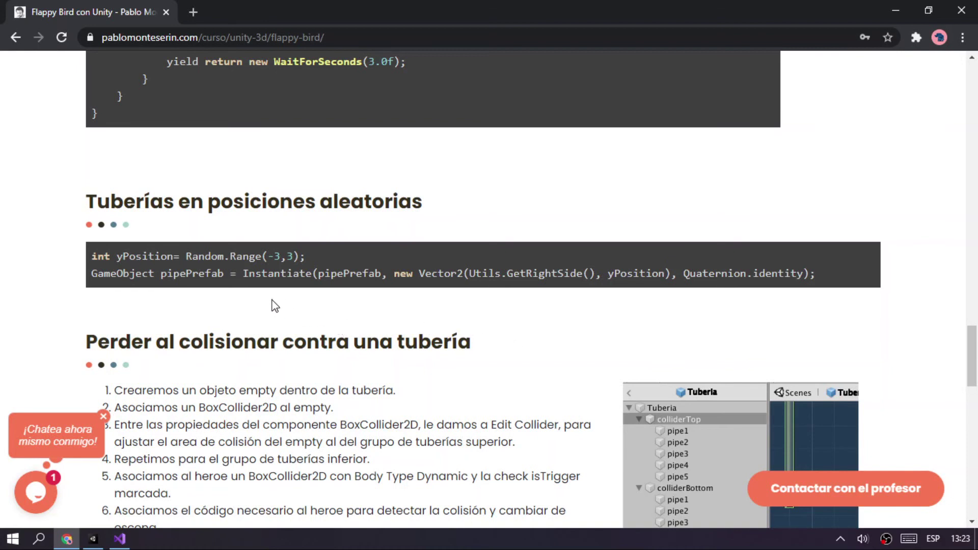
Copy the tutorial's line int yPosition = Random.Range(-3,3); and return to Visual Studio.
drag(117, 257, 175, 258)
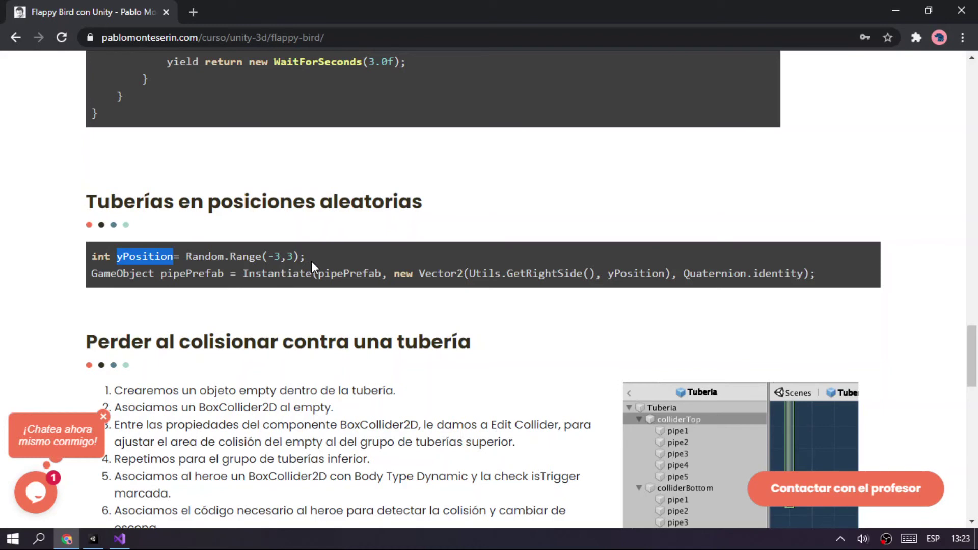
drag(607, 274, 664, 273)
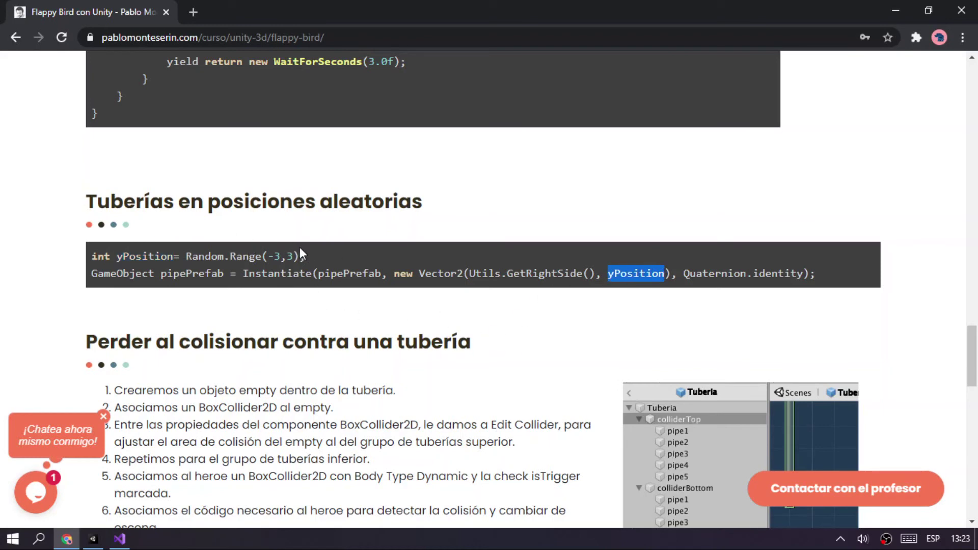
drag(308, 256, 93, 249)
key(alt+Tab)
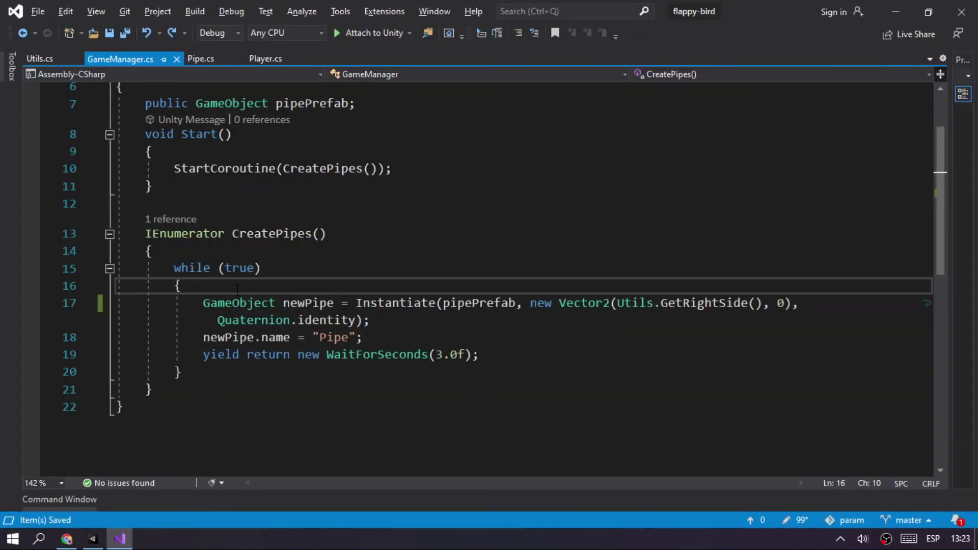
Insert int yPosition = Random.Range(-3, 3) into the pipe loop and copy yPosition.
key(Return)
text(int yPosition = Random.Range(-3, 3);)
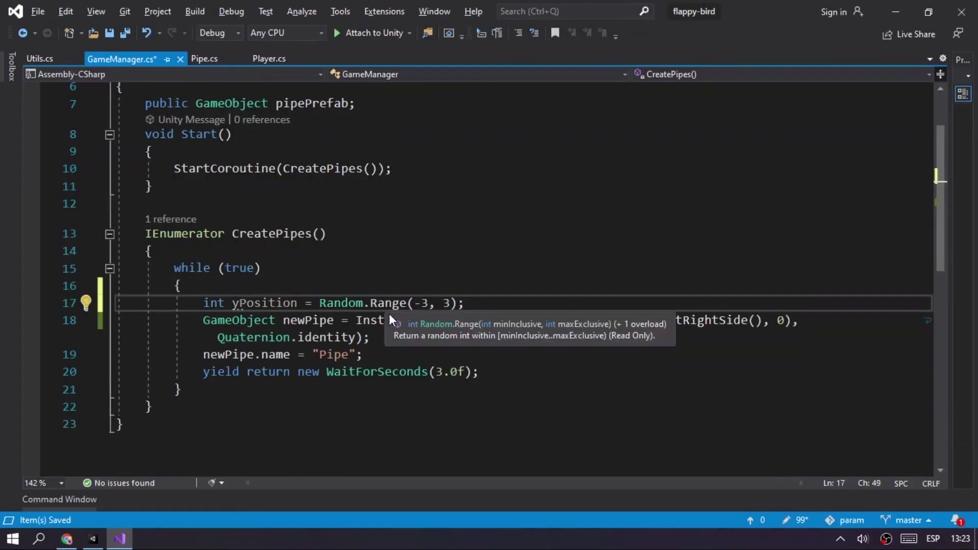
double_click(265, 303)
key(ctrl+c)
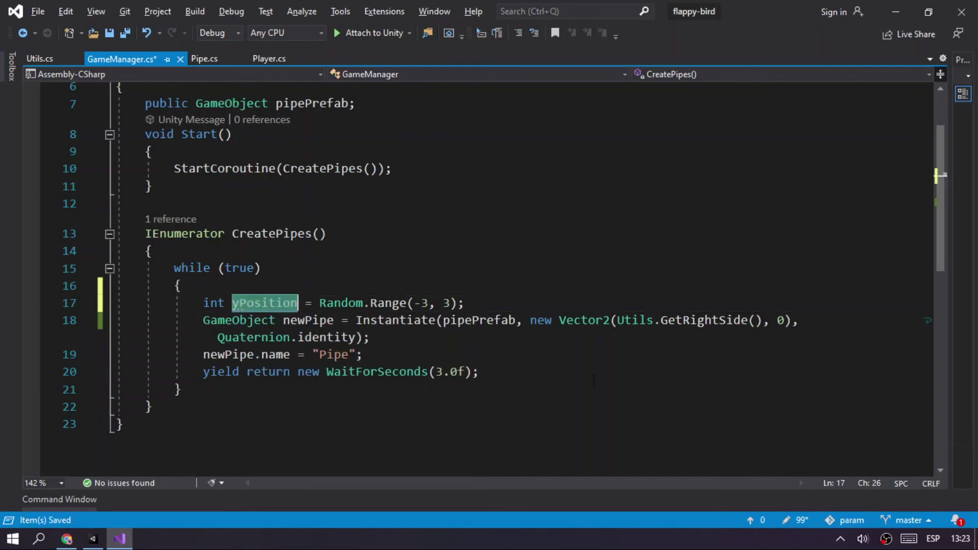
Replace the spawn position's 0 y value with yPosition, save, and return to Unity.
click(779, 320)
double_click(779, 320)
key(ctrl+v)
key(ctrl+s)
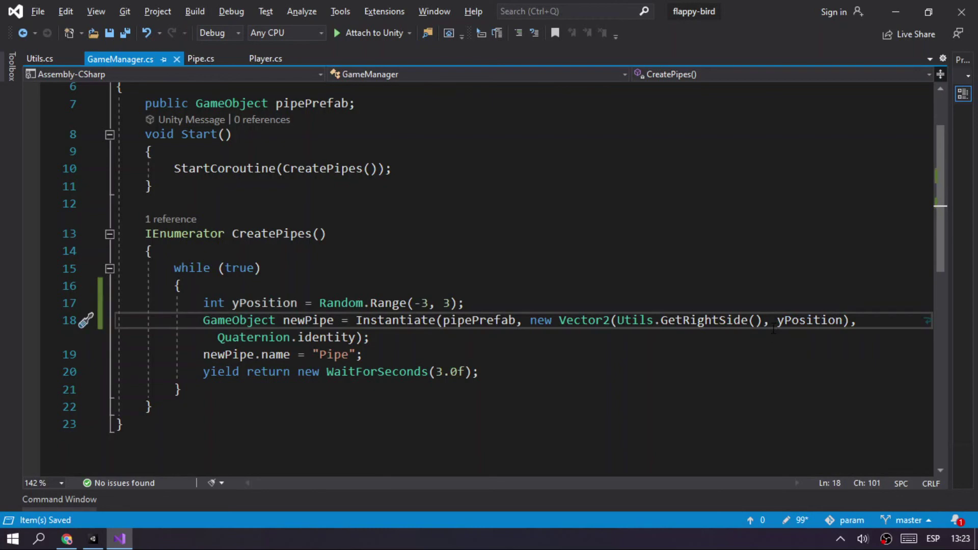
key(alt+Tab)
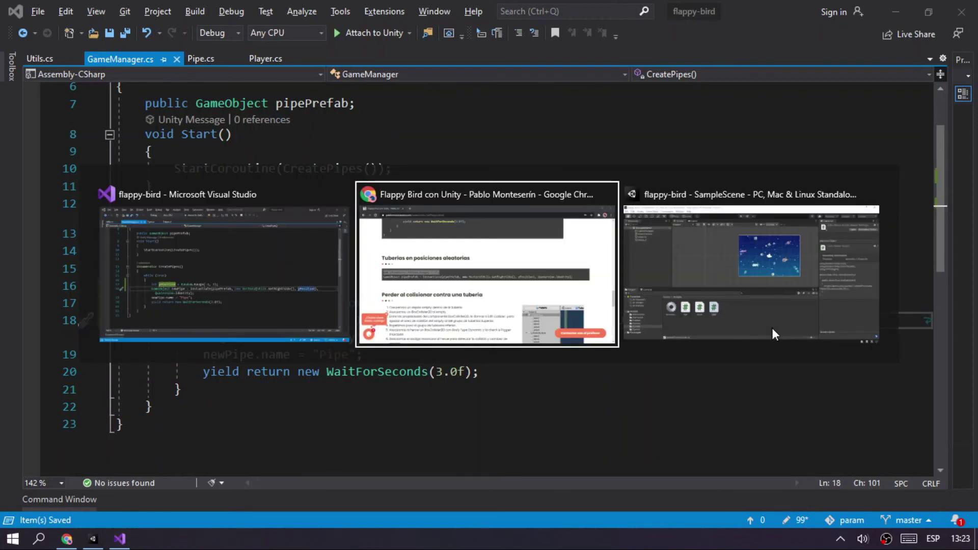
click(772, 328)
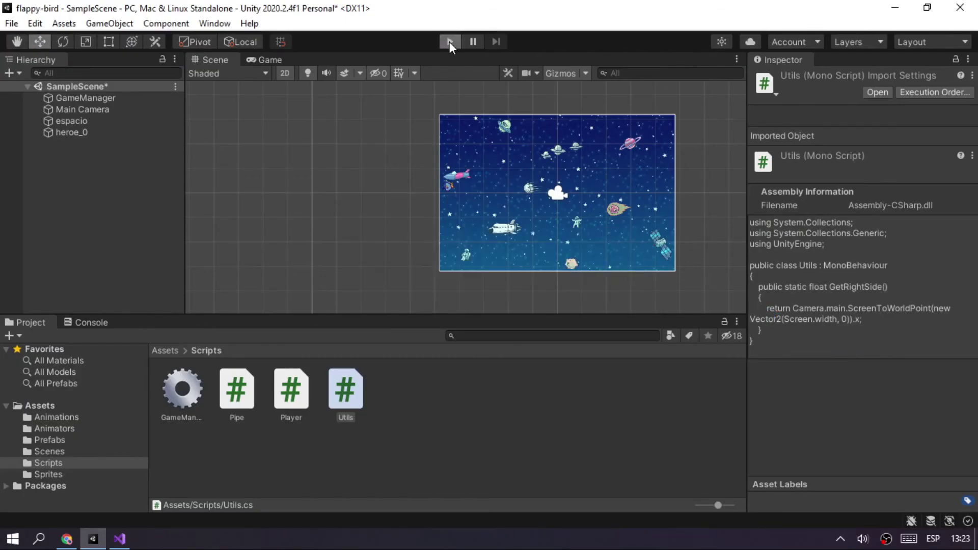
Play the game to watch pipes spawn at the right edge at varying heights, then stop it.
click(449, 42)
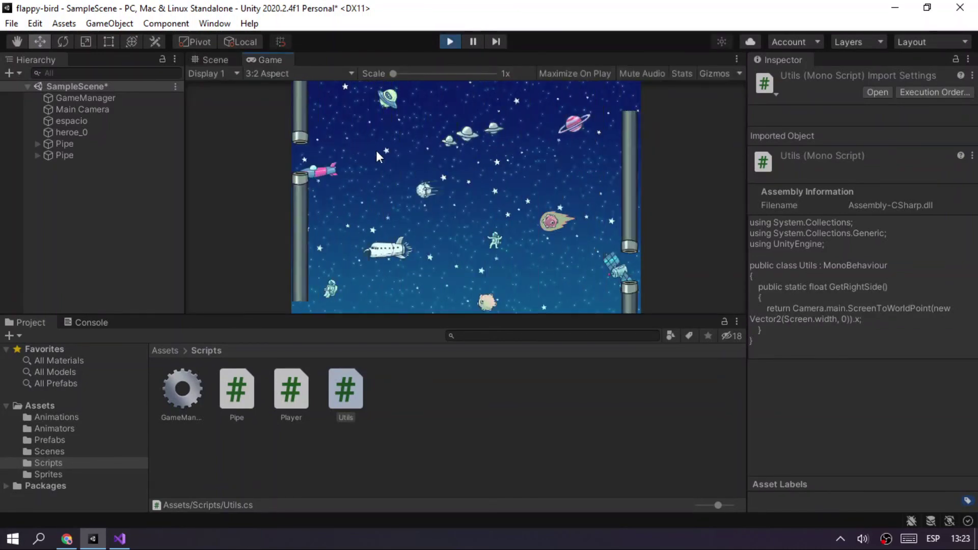
click(452, 42)
Read the tutorial's 'Perder al colisionar contra una tubería' steps in Chrome, then return to Unity.
key(q)
key(alt+Tab)
key(alt+Tab)
triple_click(267, 246)
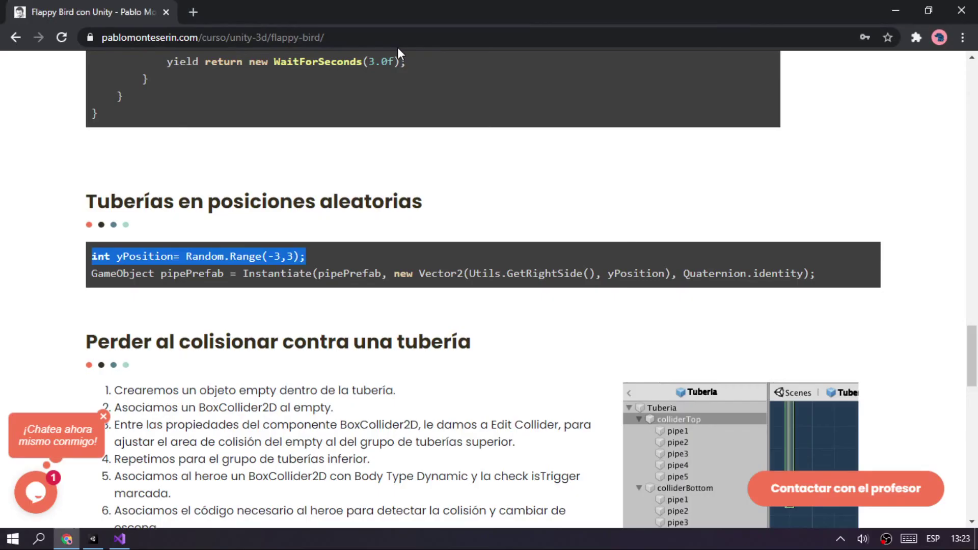
scroll(297, 291, down, 3)
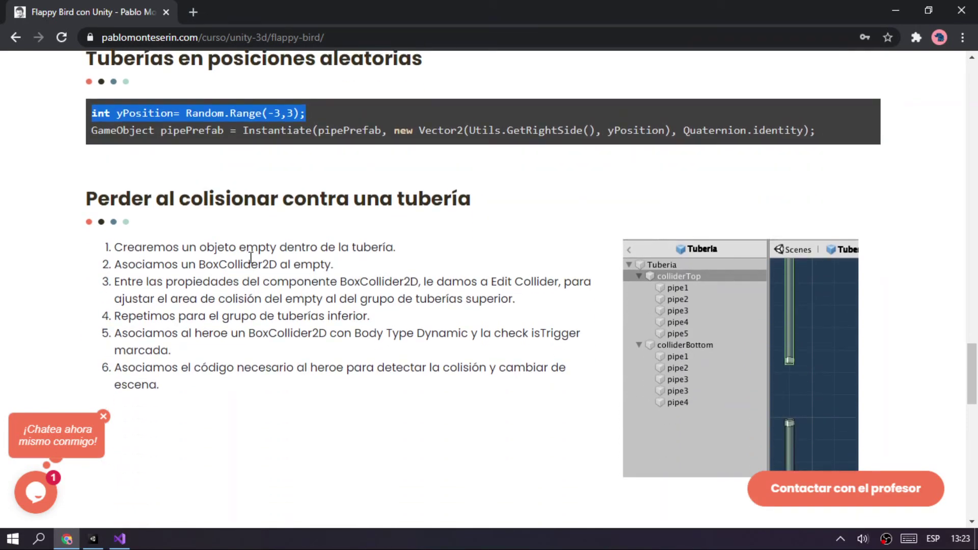
drag(166, 248, 436, 259)
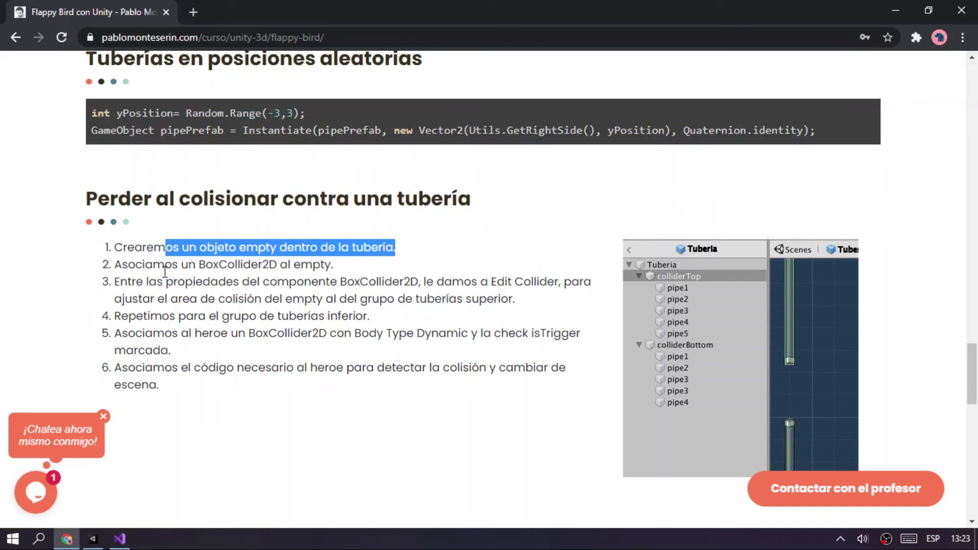
drag(197, 265, 305, 265)
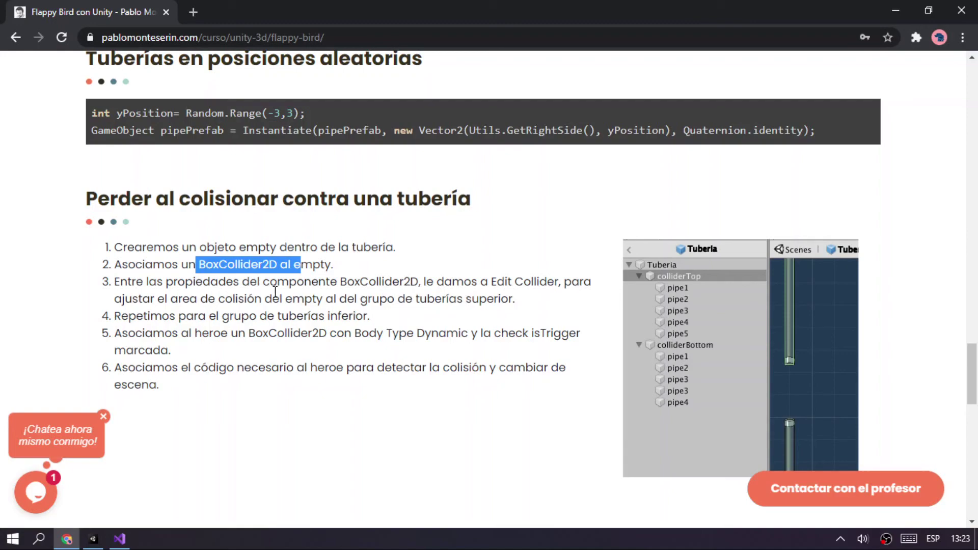
key(alt+Tab)
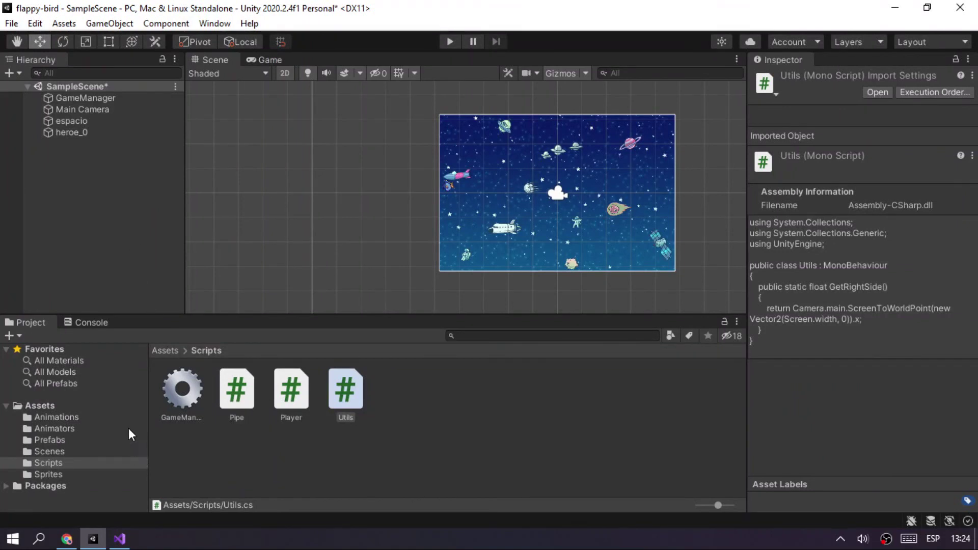
Open the Pipe prefab and remove the Box Collider 2D from all its pipe pieces.
click(44, 440)
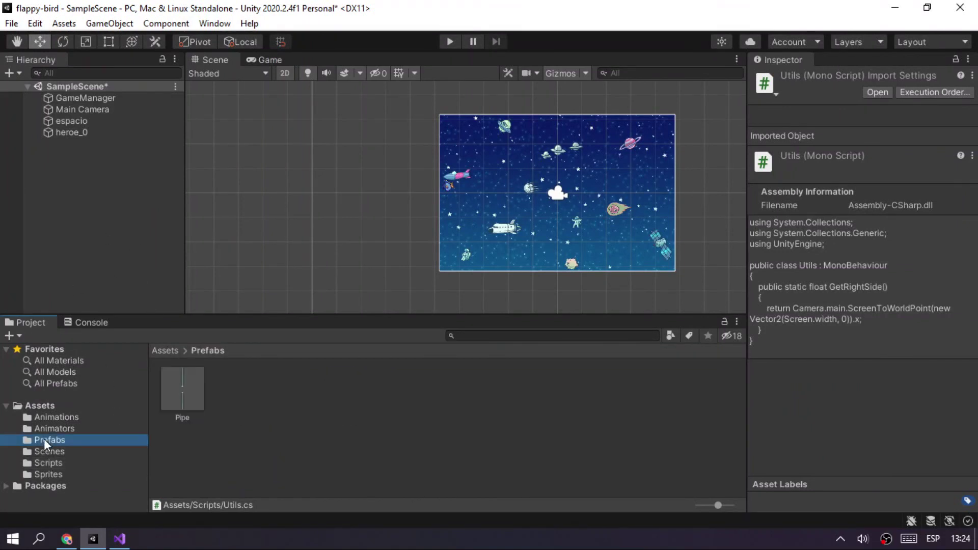
click(193, 390)
click(824, 121)
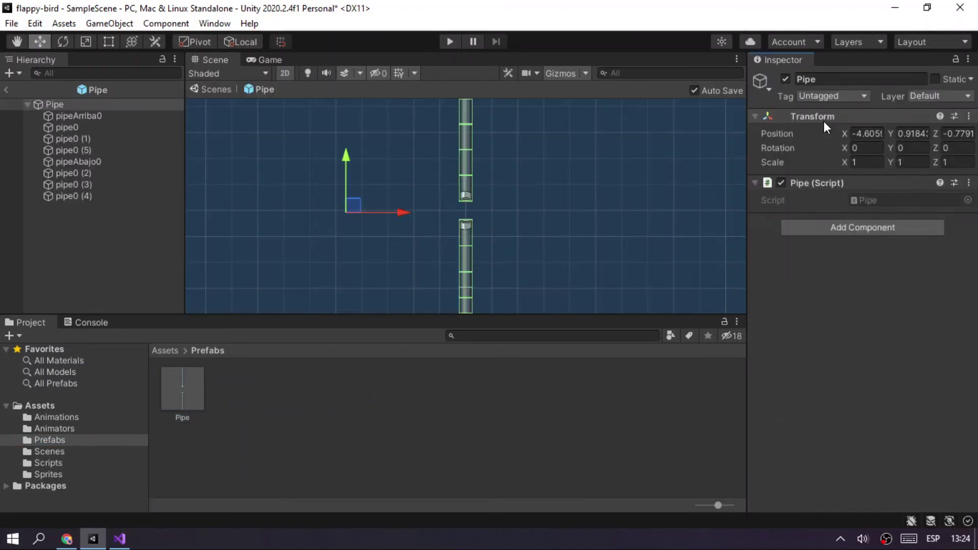
click(90, 116)
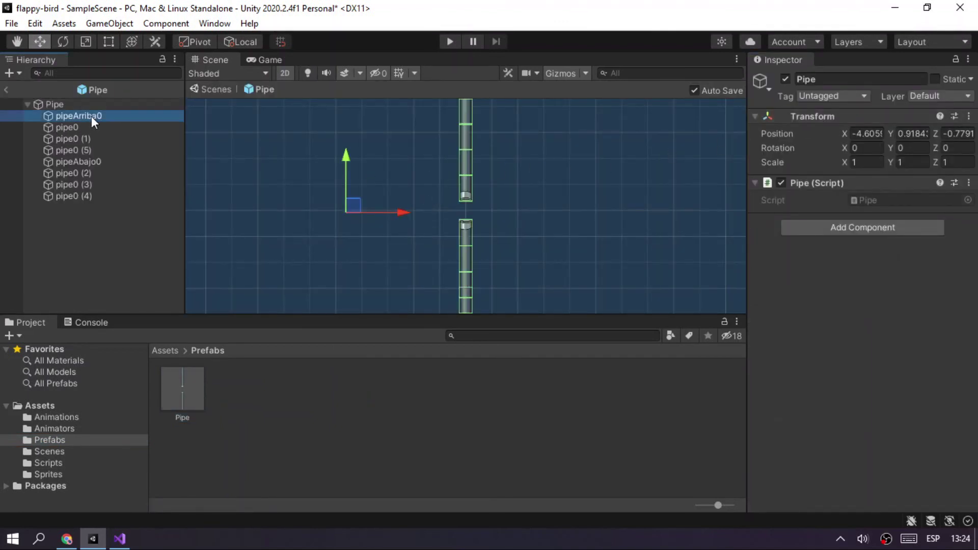
shift+click(97, 197)
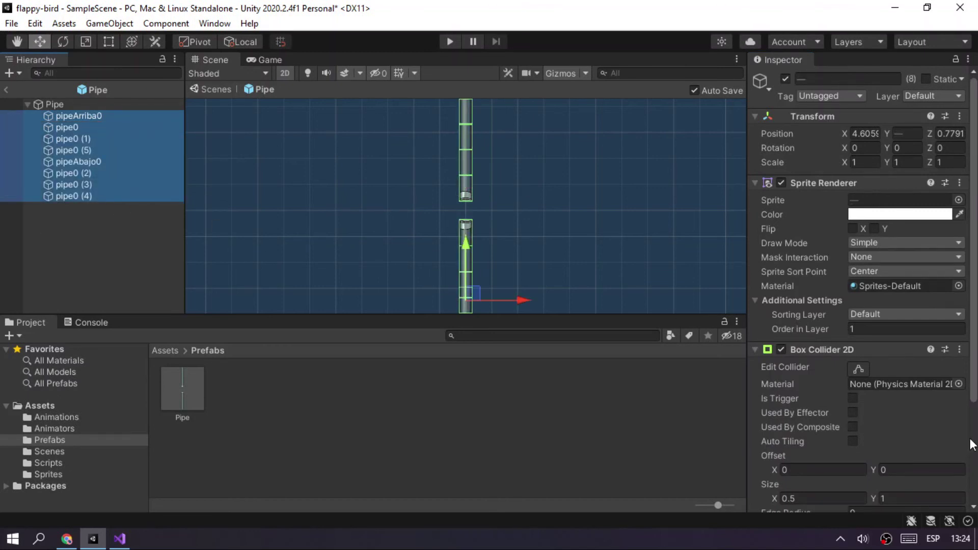
click(960, 349)
click(897, 388)
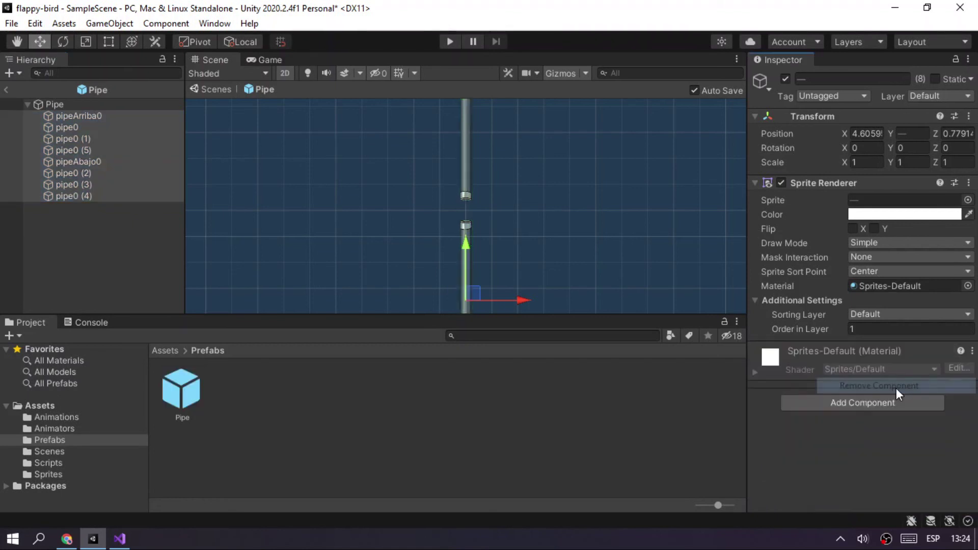
Add a Box Collider 2D to the Pipe root object.
click(54, 105)
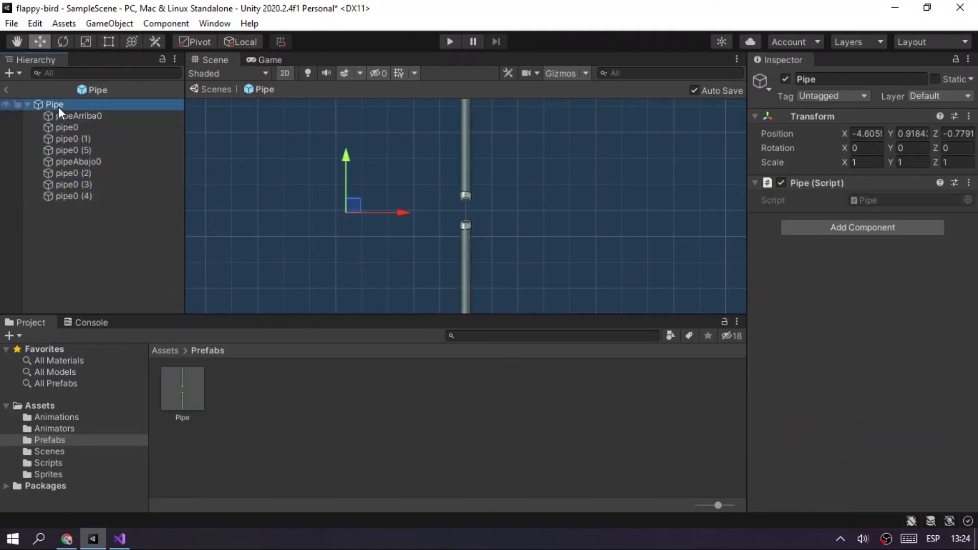
click(846, 226)
text(box)
key(Down)
key(Return)
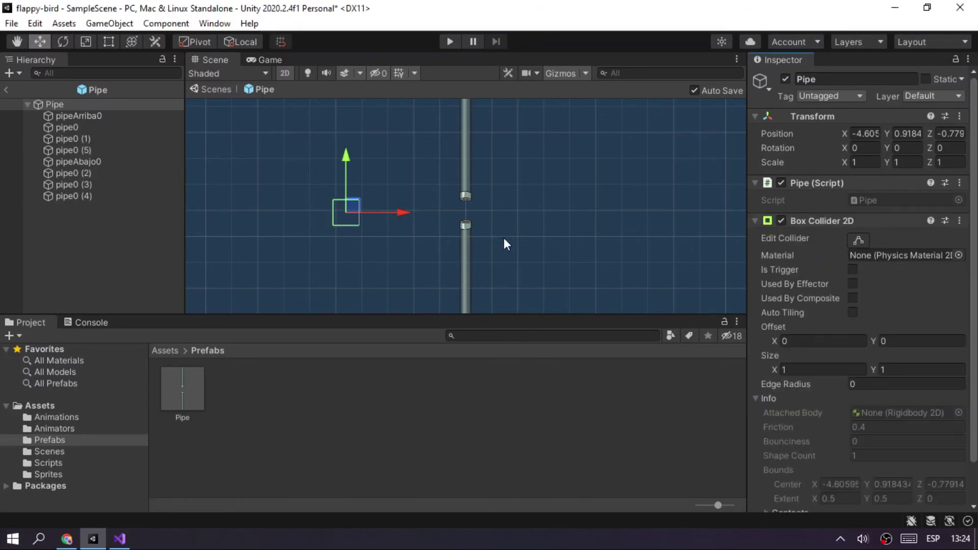
Set all eight pipe pieces to X position 0 and enable Edit Collider on the Pipe root.
click(78, 116)
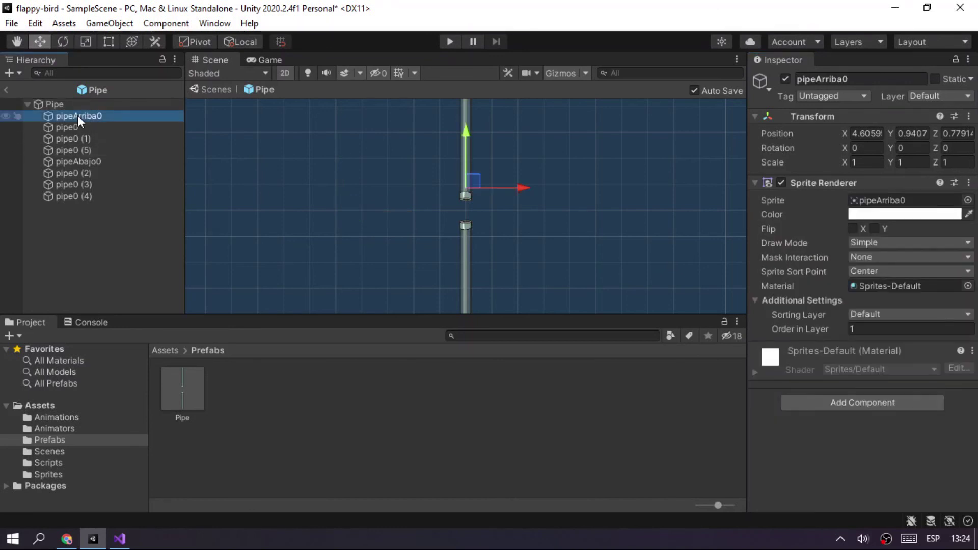
shift+click(75, 195)
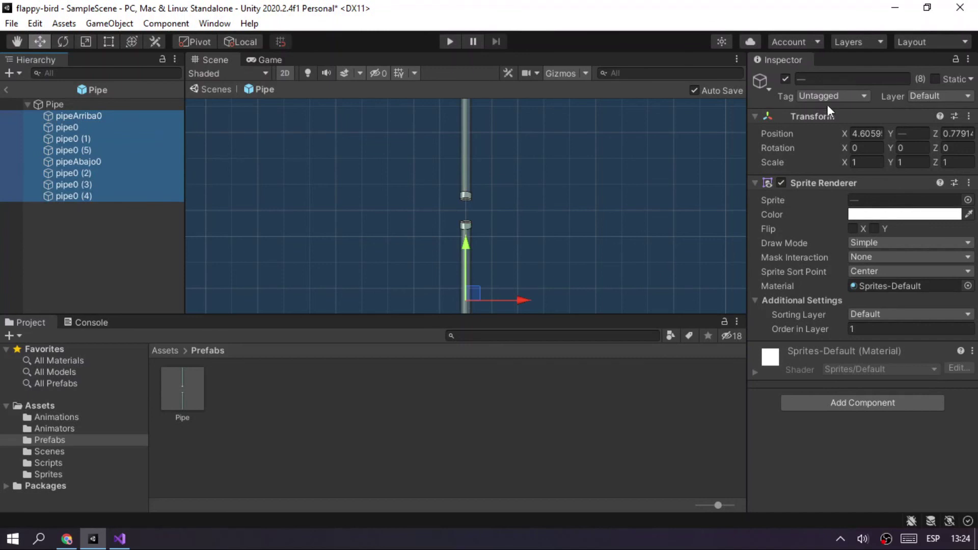
click(869, 133)
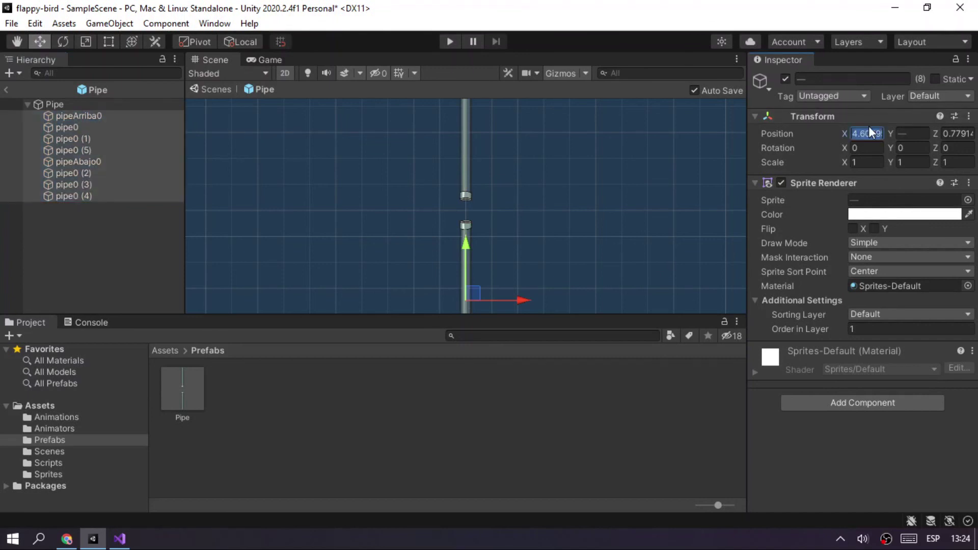
text(0)
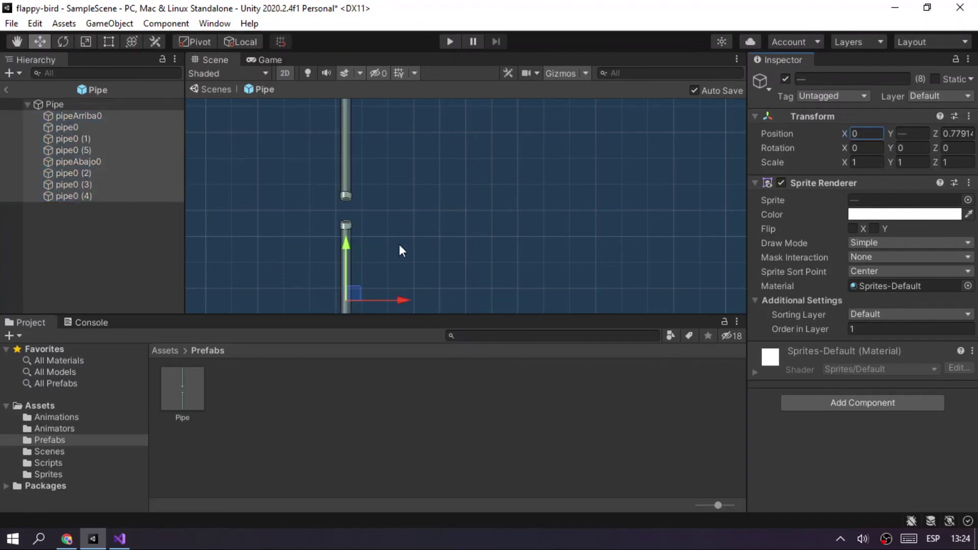
click(74, 105)
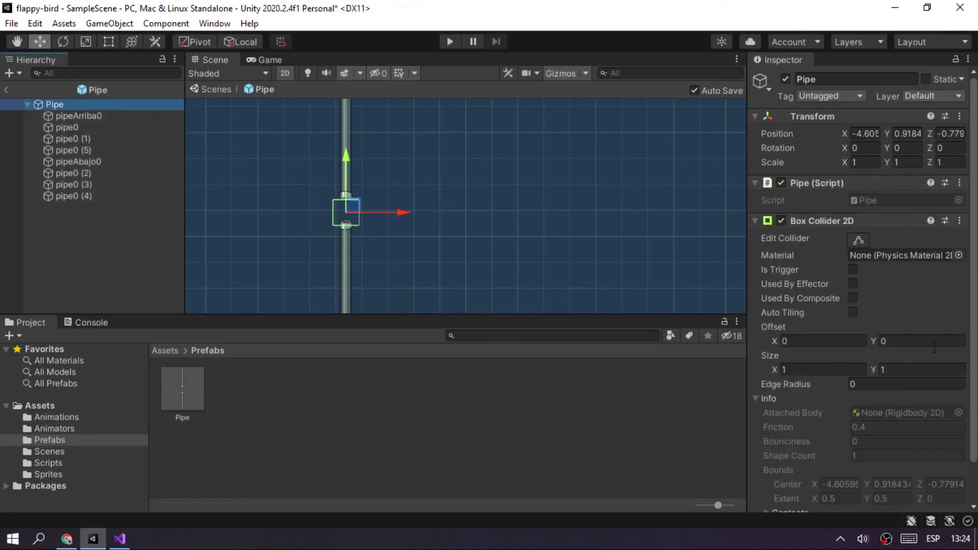
click(858, 240)
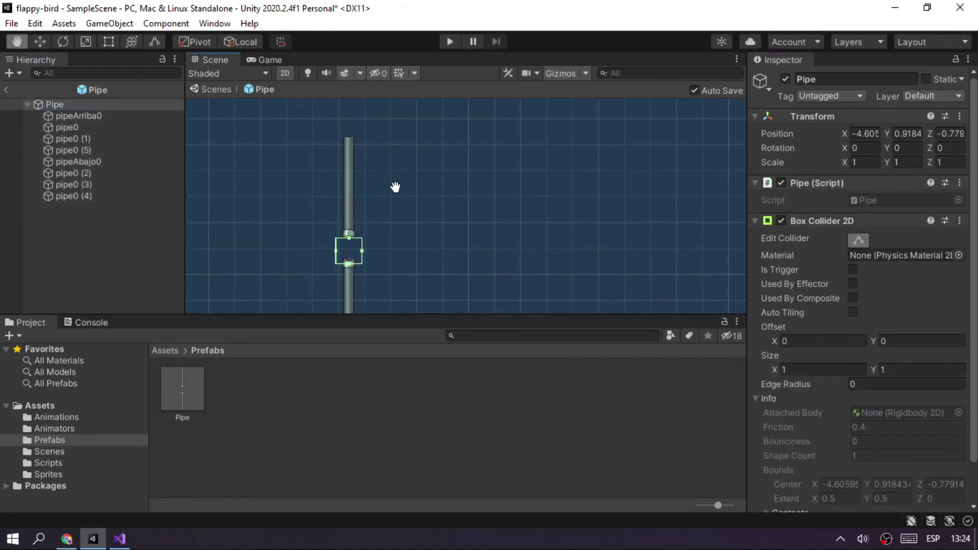
Drag the collider's top, bottom and sides to wrap only the upper pipe column.
drag(349, 237, 331, 137)
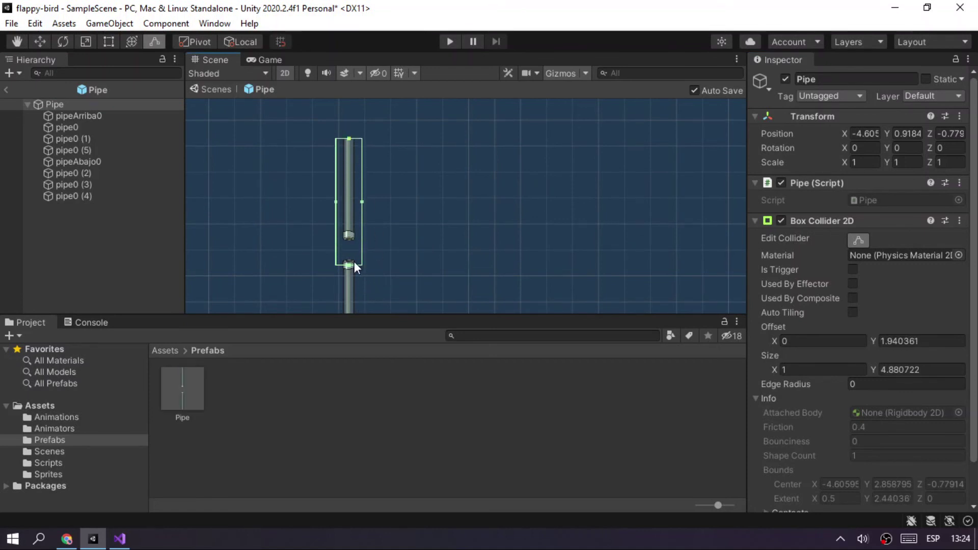
drag(350, 263, 351, 240)
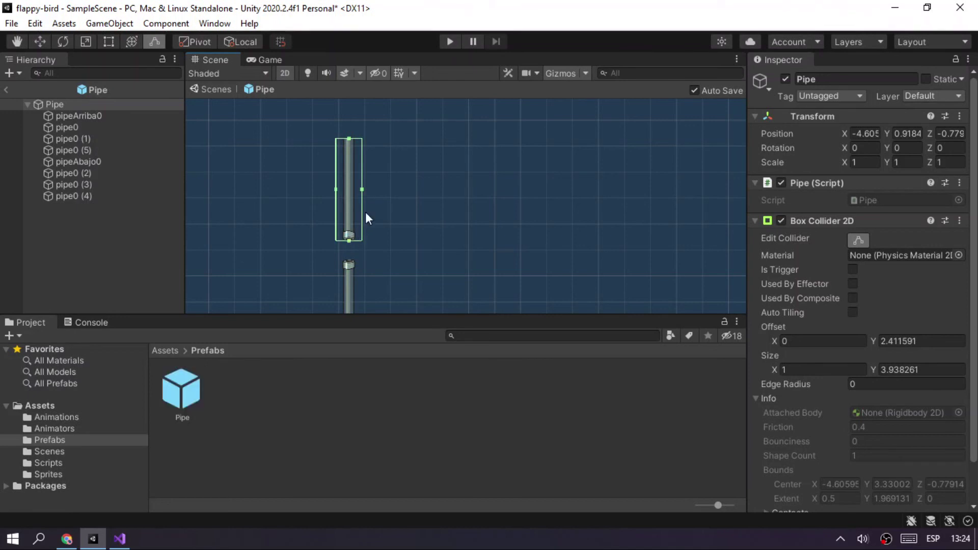
drag(361, 189, 353, 191)
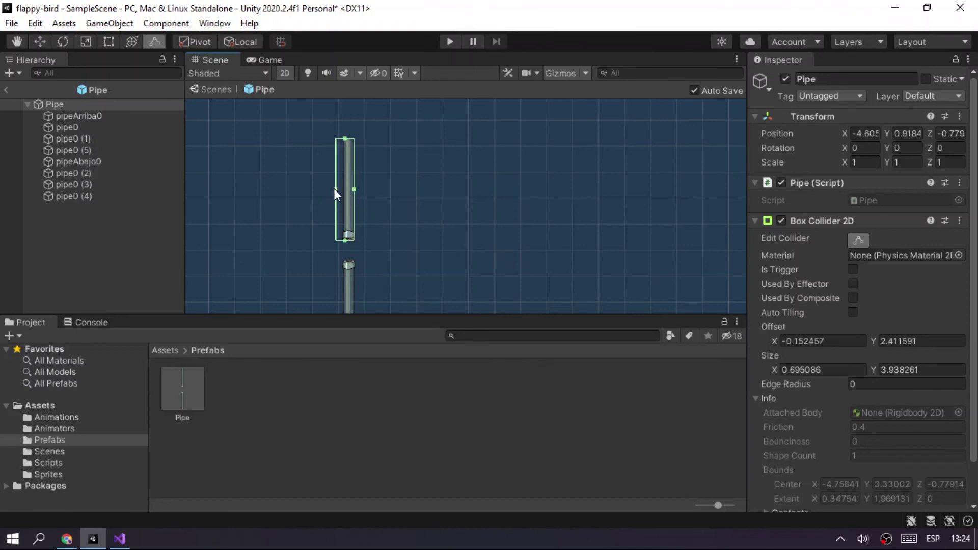
drag(334, 189, 343, 191)
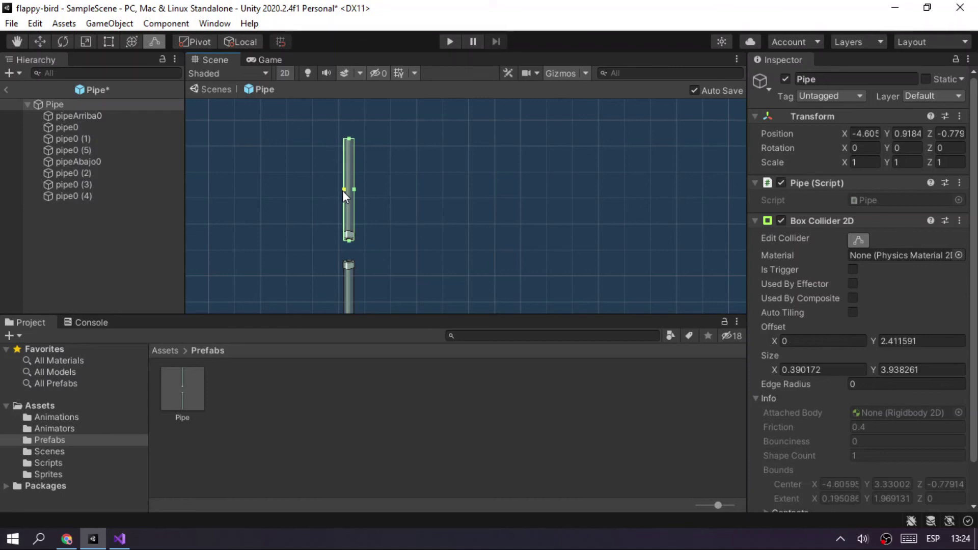
click(436, 197)
scroll(354, 199, up, 2)
scroll(355, 200, down, 2)
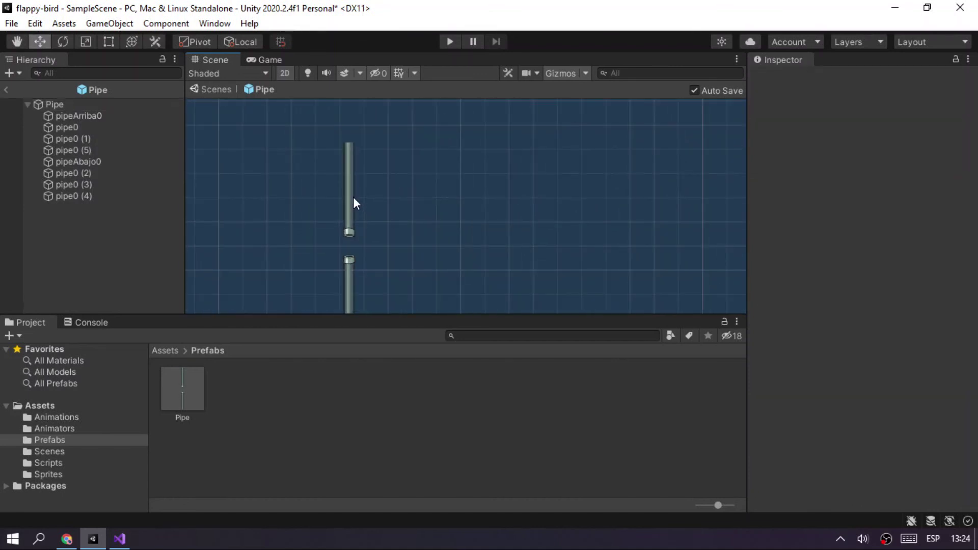
Reselect the Pipe root and open the Add Component list.
click(46, 104)
scroll(862, 354, down, 2)
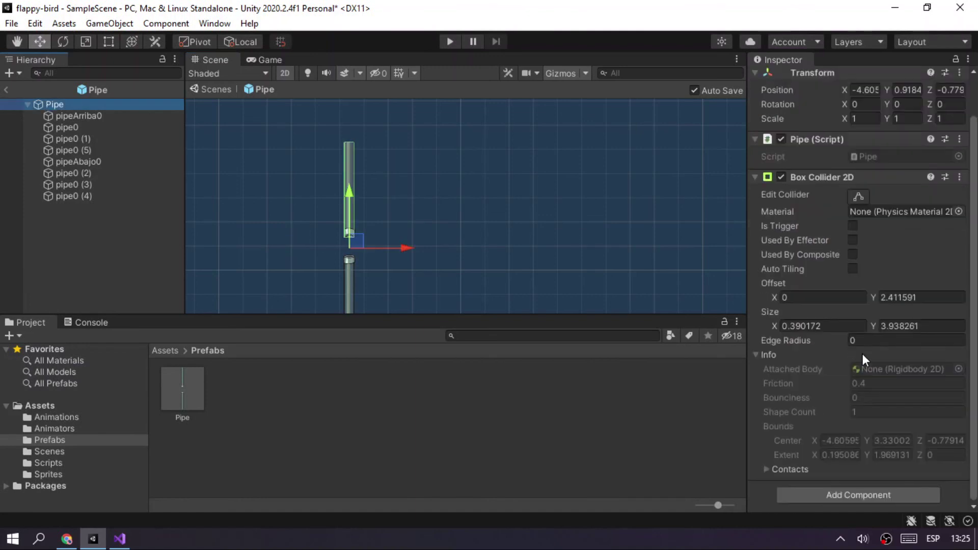
click(864, 493)
Add a second Box Collider 2D to Pipe and enable its Edit Collider mode.
text(box)
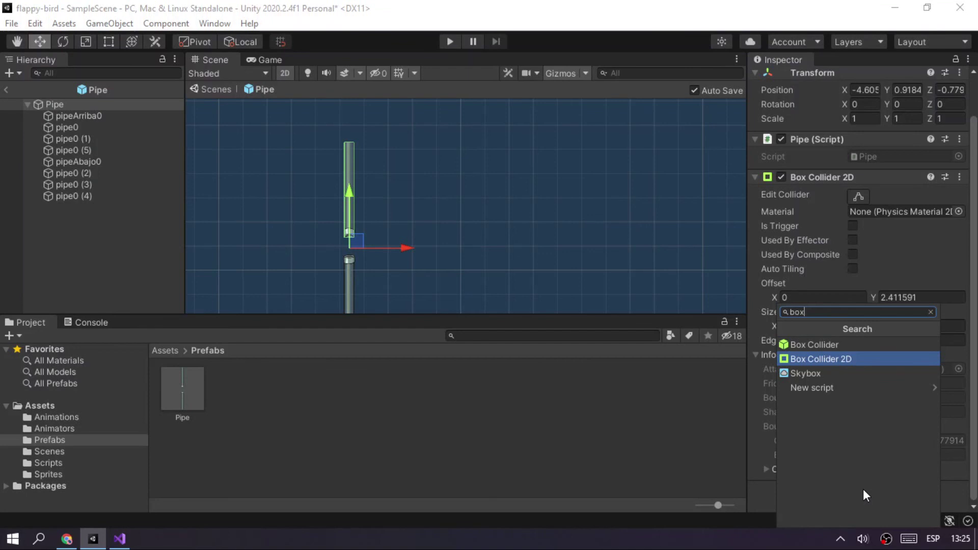
key(Return)
scroll(506, 212, down, 1)
scroll(493, 183, down, 1)
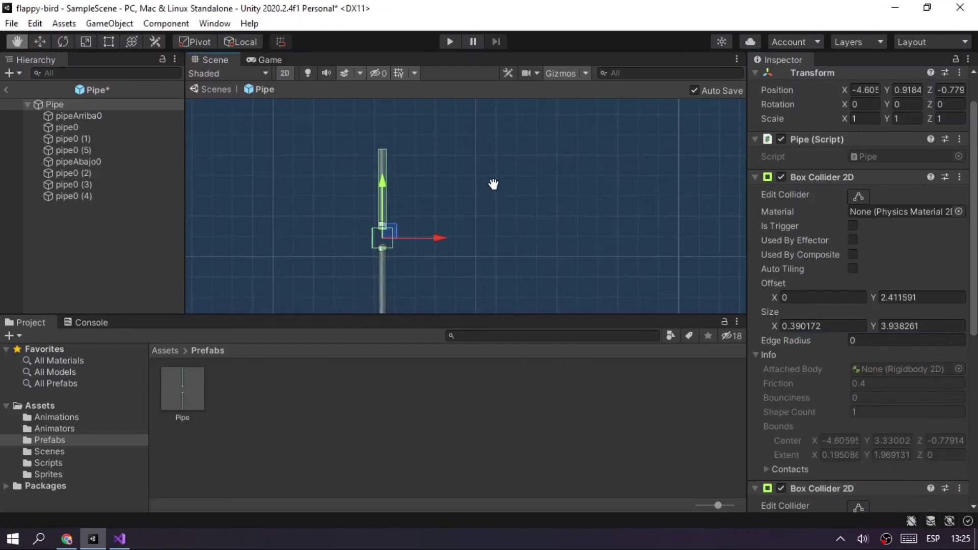
drag(493, 184, 490, 124)
click(858, 196)
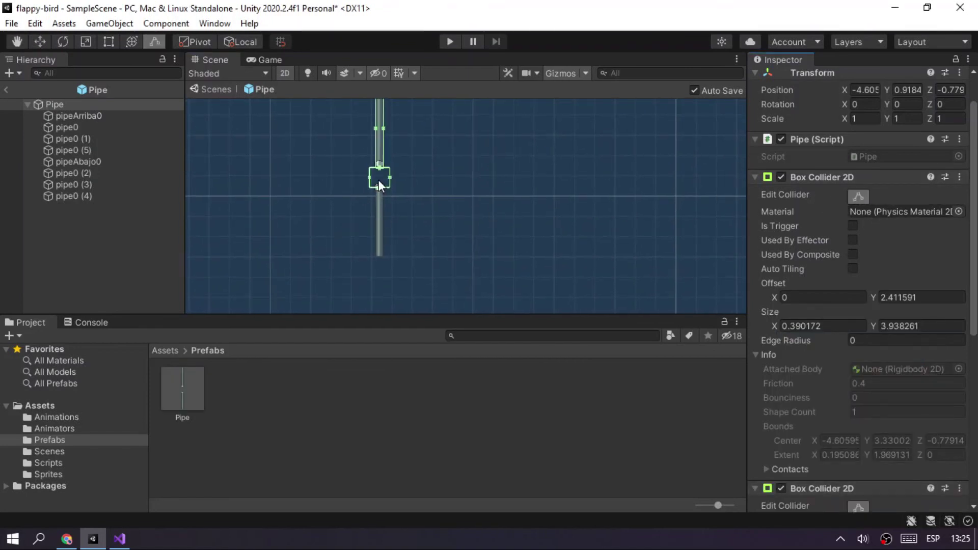
Drag the new collider's bottom, top and side to fit the lower pipe column.
drag(380, 188, 381, 242)
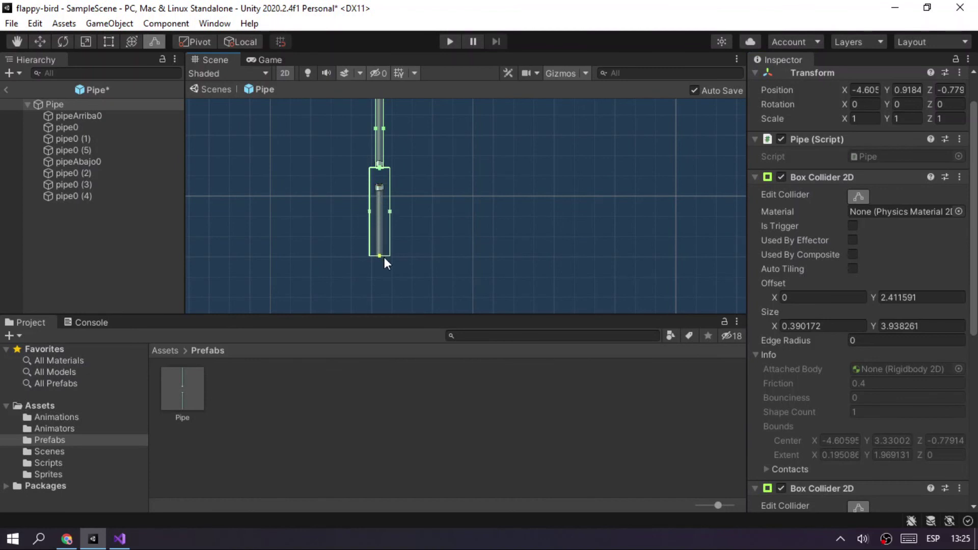
drag(380, 168, 382, 185)
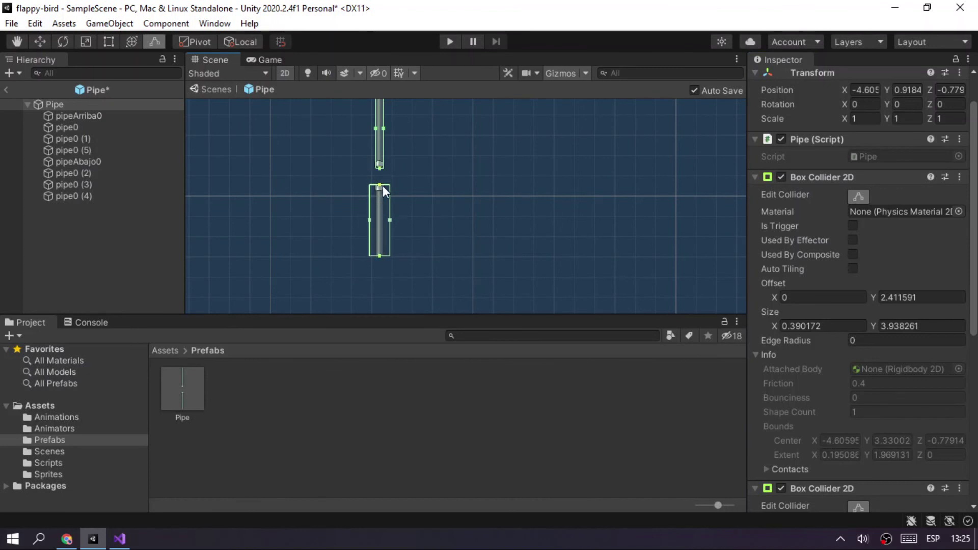
drag(370, 220, 387, 219)
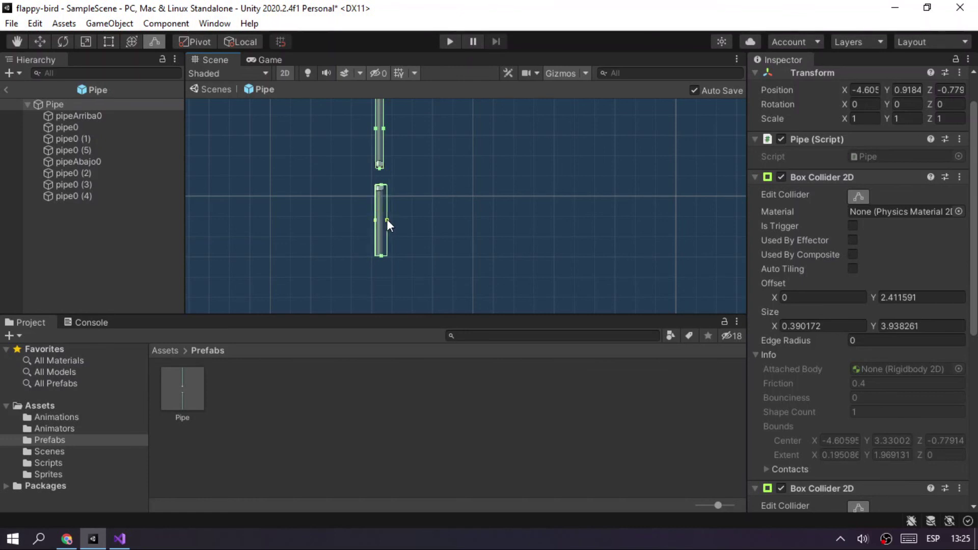
click(440, 198)
key(alt+Tab)
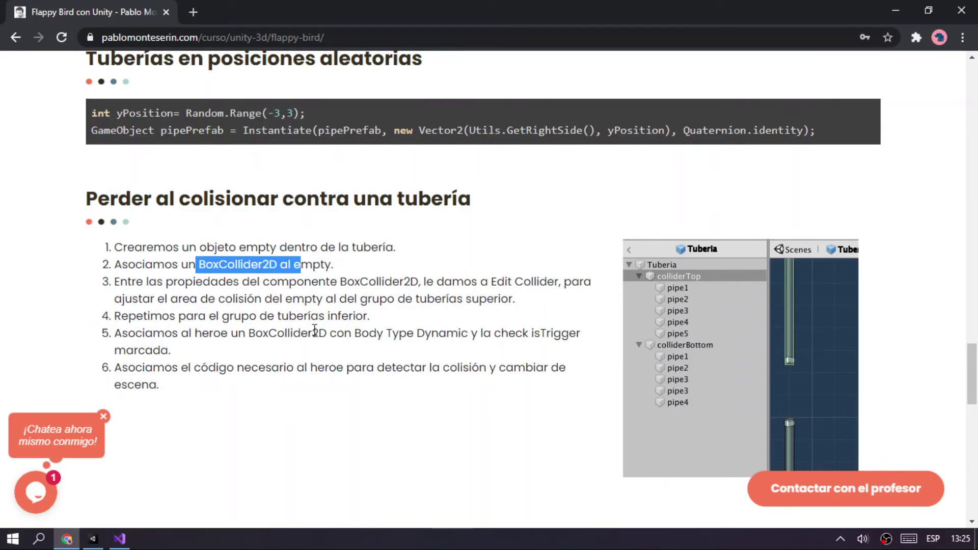
mouse_move(132, 340)
mouse_down()
mouse_move(206, 350)
mouse_move(210, 341)
mouse_up()
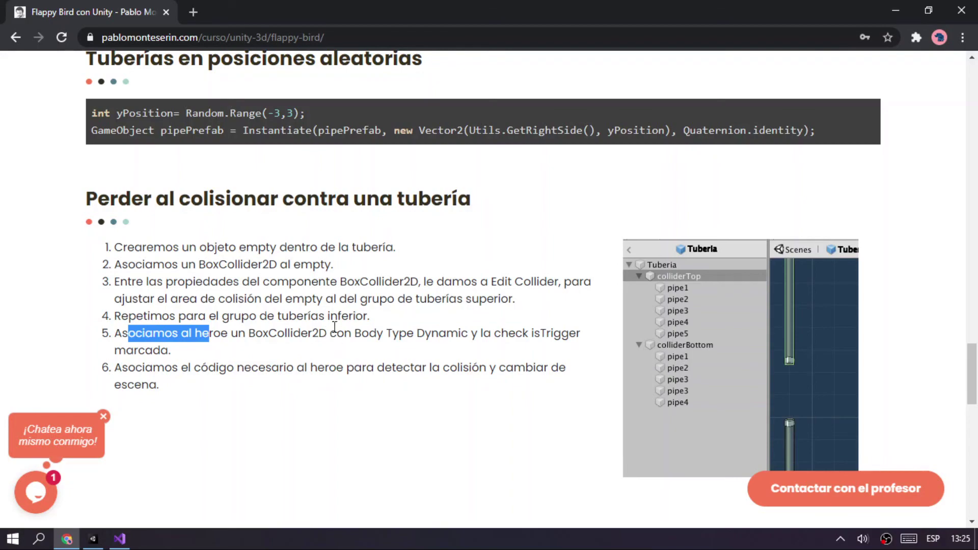
key(alt+Tab)
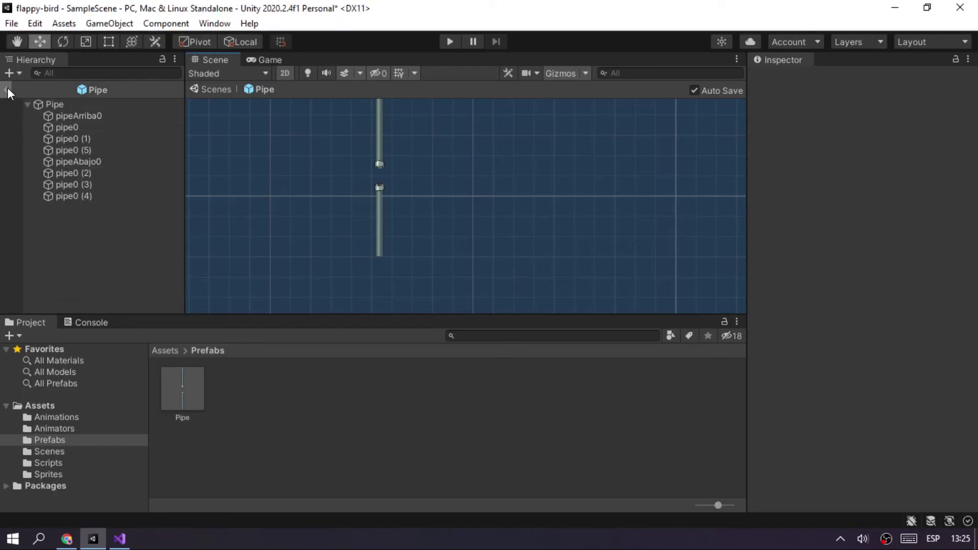
Return to SampleScene and tick Is Trigger on heroe_0's Box Collider 2D.
click(7, 90)
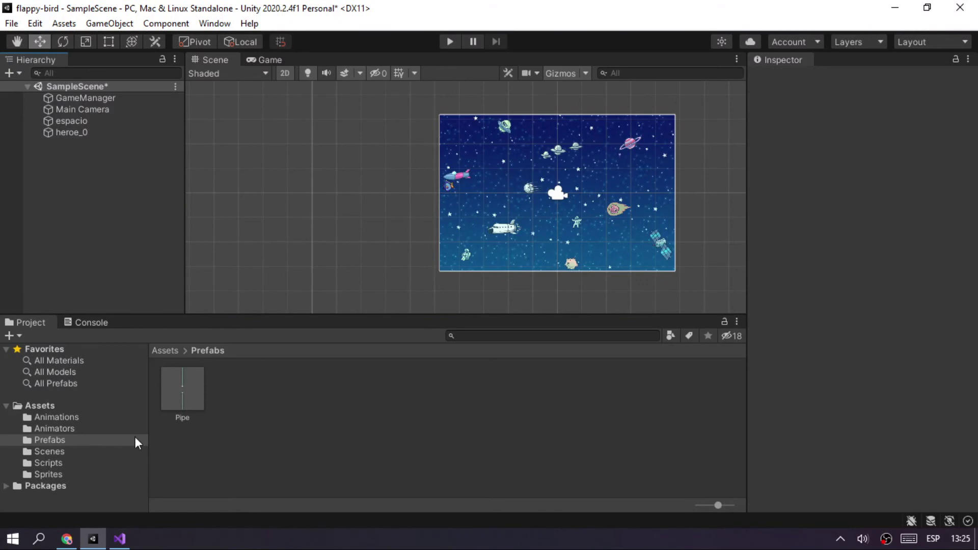
click(56, 441)
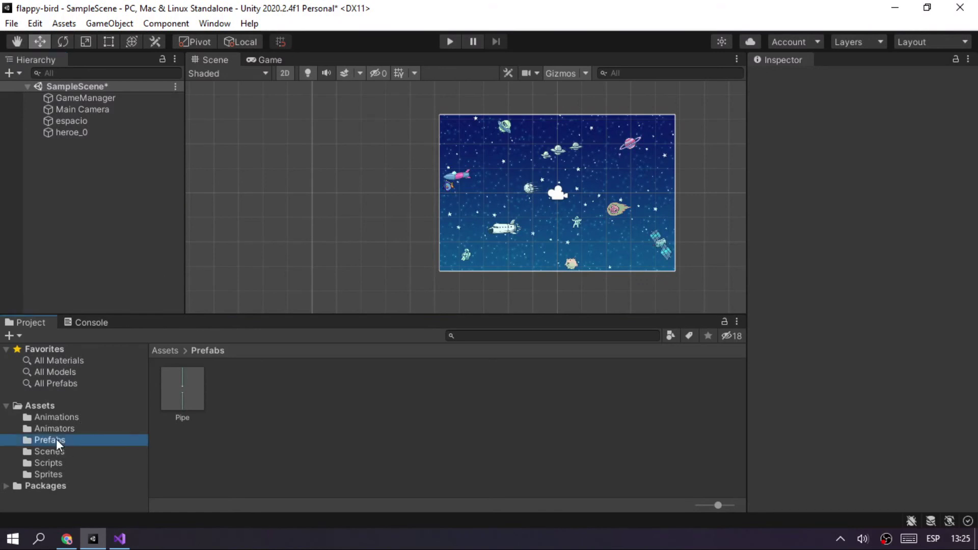
click(59, 132)
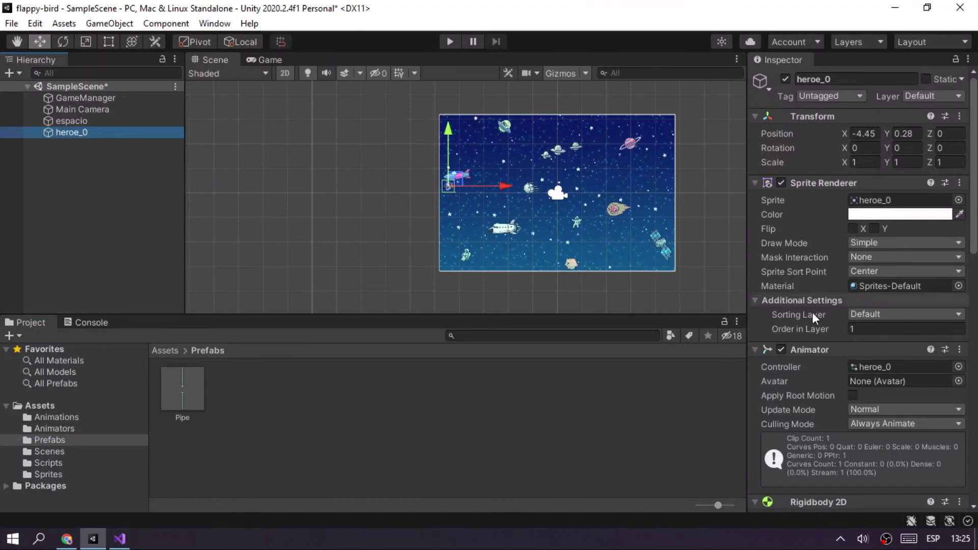
scroll(787, 300, down, 10)
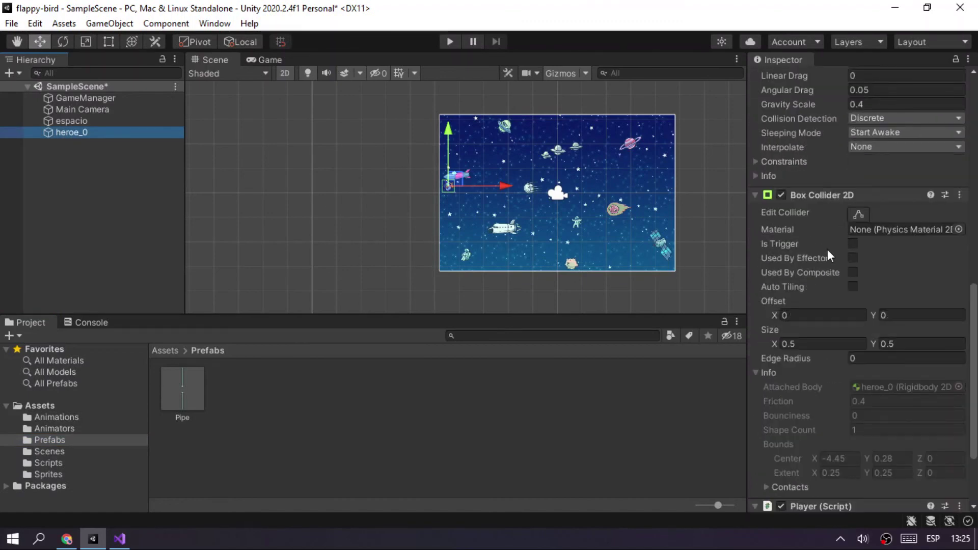
click(853, 244)
After checking the tutorial, open the Player script from Assets/Scripts in Visual Studio.
key(alt+Tab)
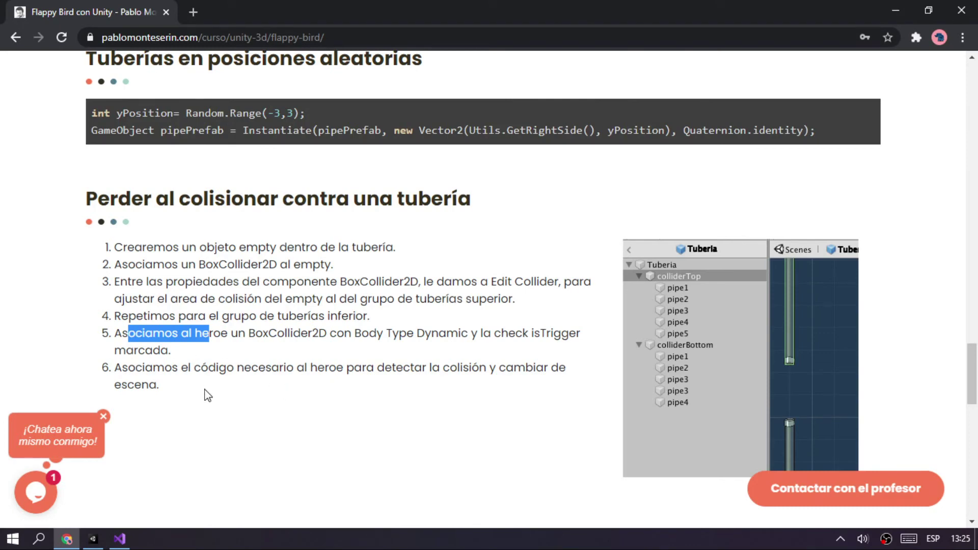
scroll(381, 326, down, 3)
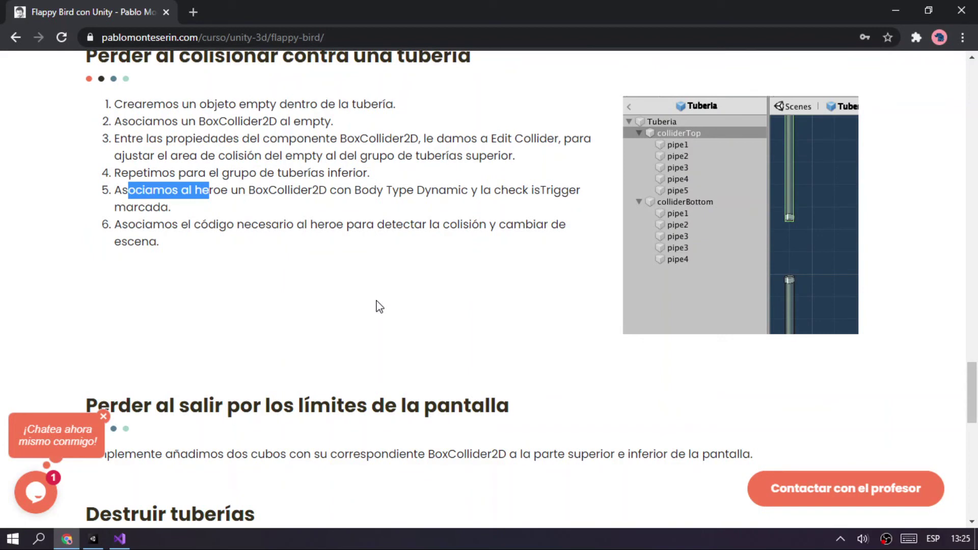
key(alt+Tab)
click(39, 405)
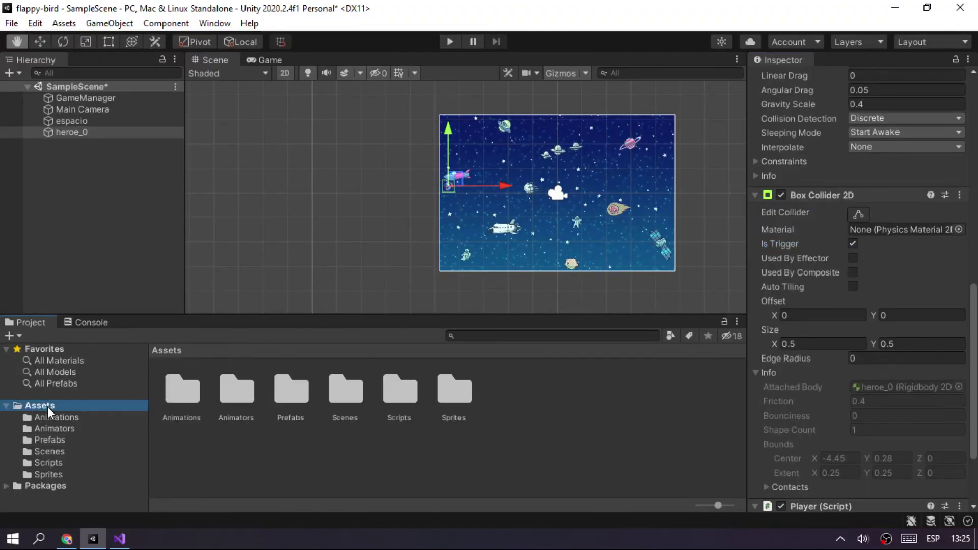
click(63, 463)
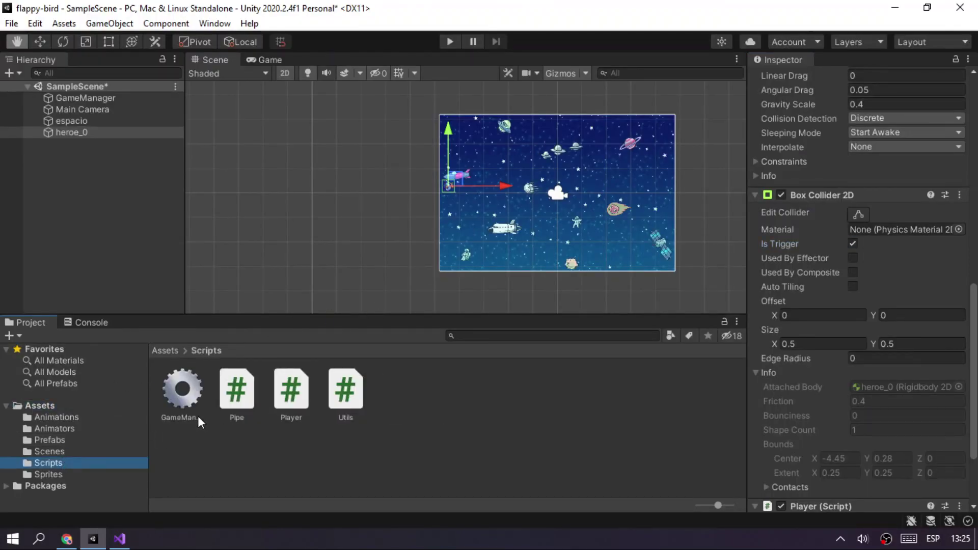
double_click(294, 392)
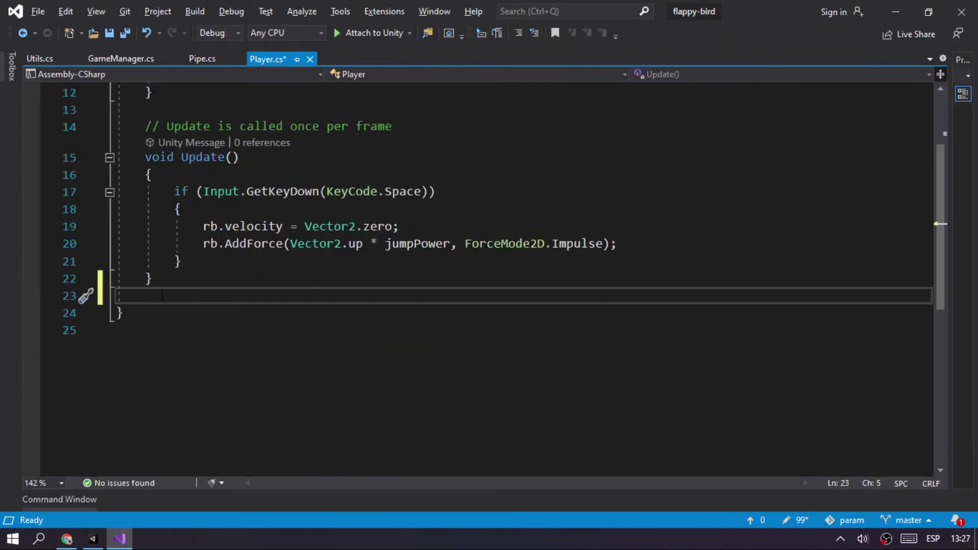
Add an OnTriggerEnter2D method stub to the Player class.
key(Return)
text(On)
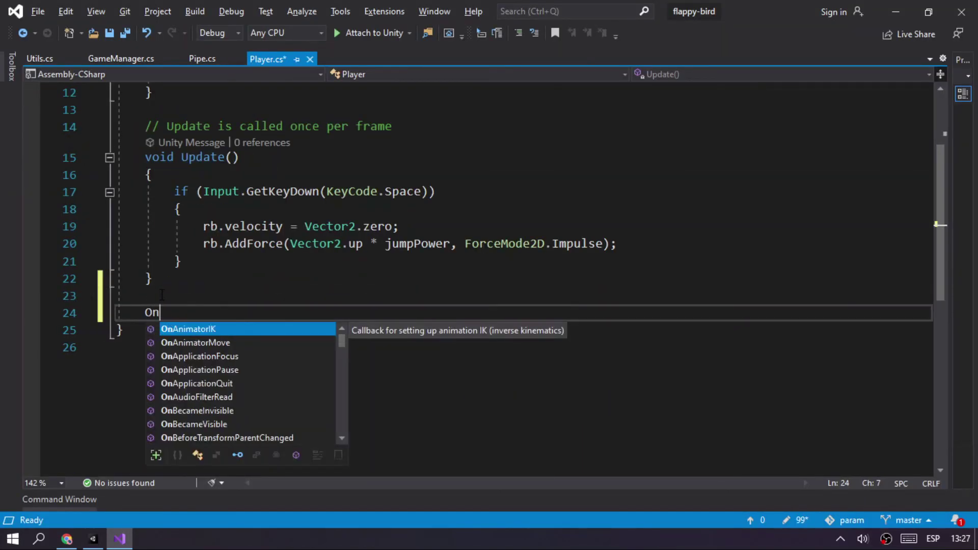
text(Tri)
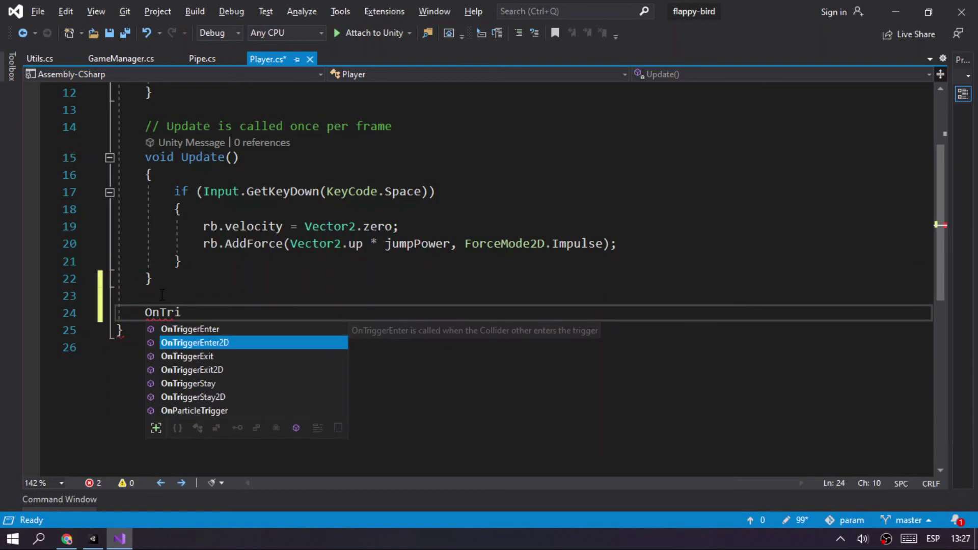
key(Down)
key(Up)
key(Escape)
key(Tab)
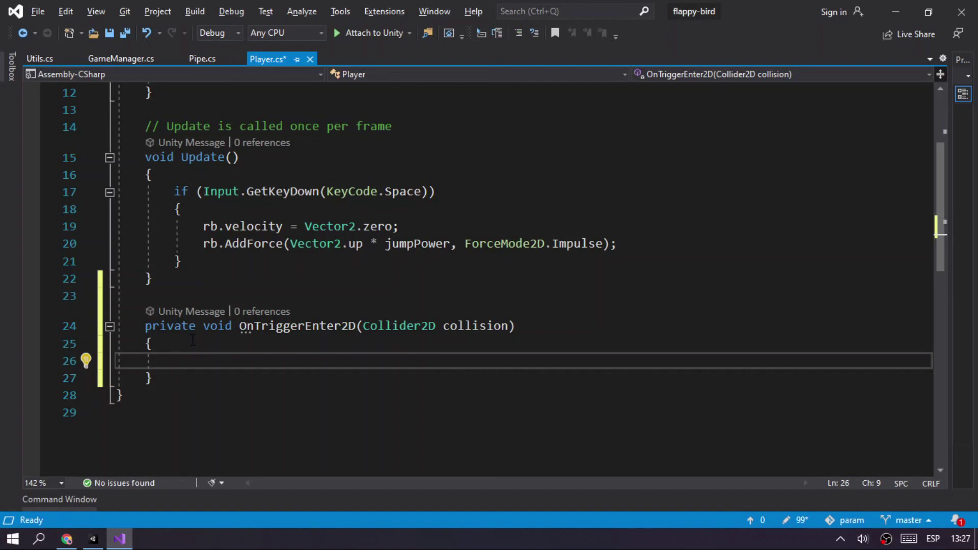
Make the handler print "GameOver" when collision.gameObject.tag equals "Pipe", and save Player.cs.
text(if()
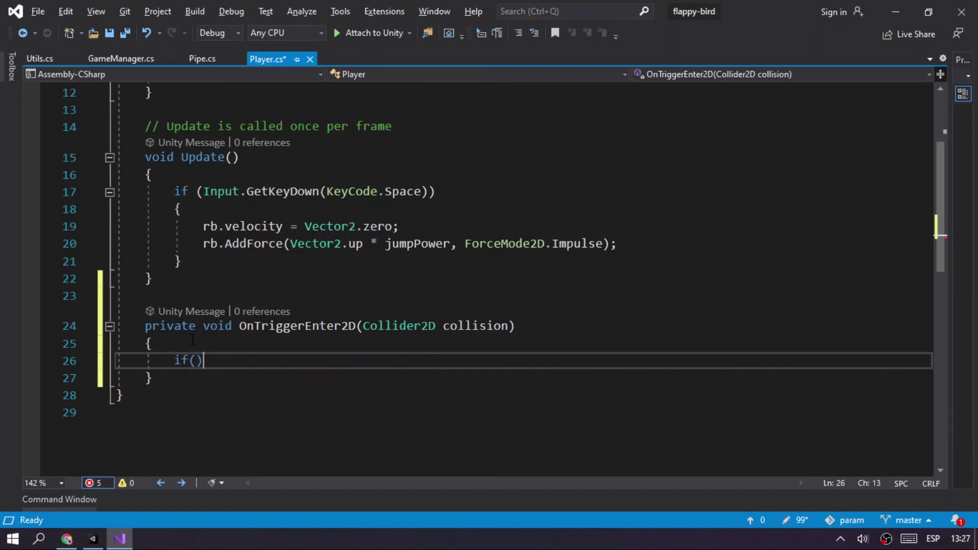
text(collision)
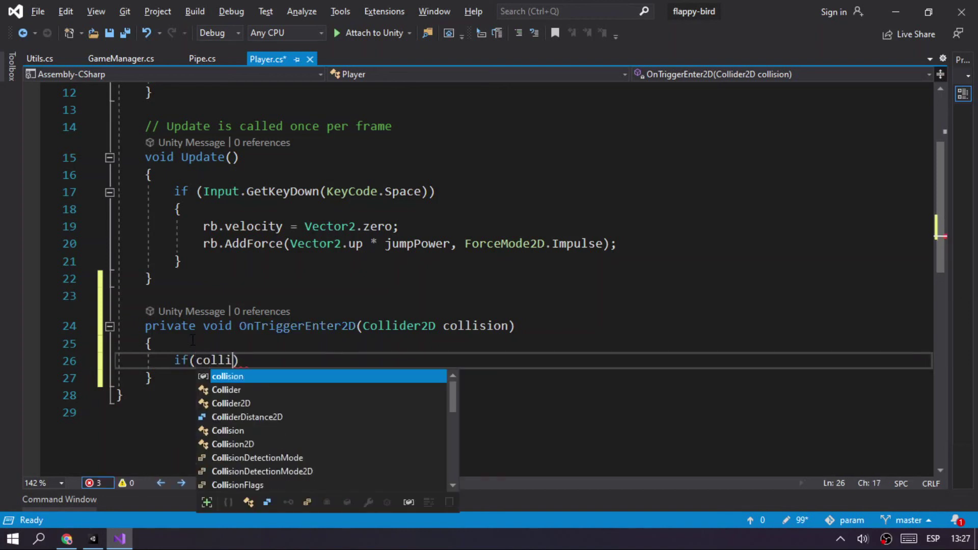
key(Tab)
text(.ga)
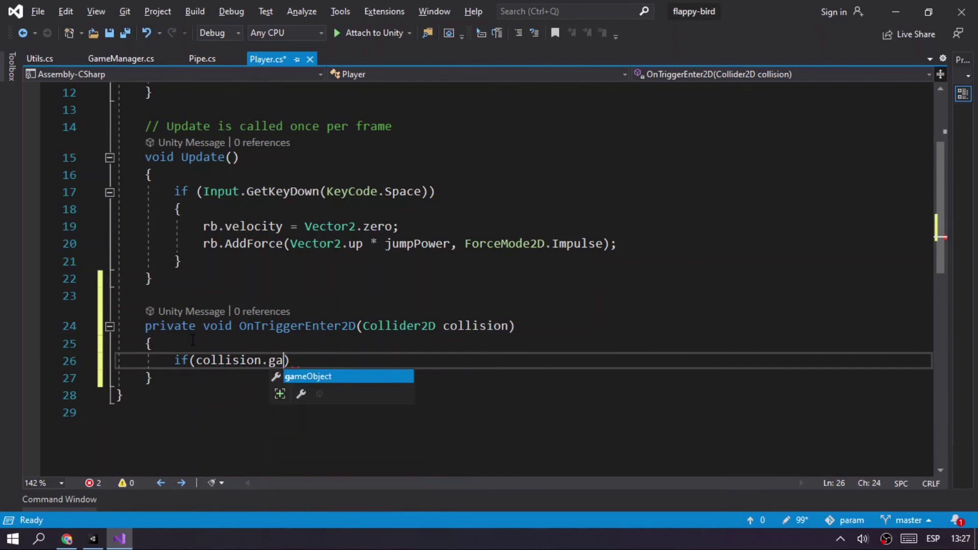
key(Tab)
text(.)
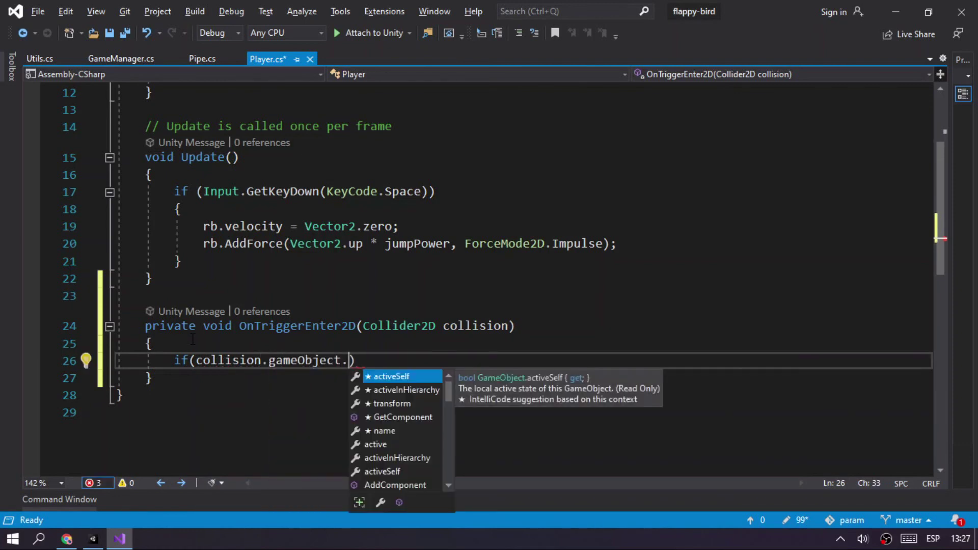
text(ta)
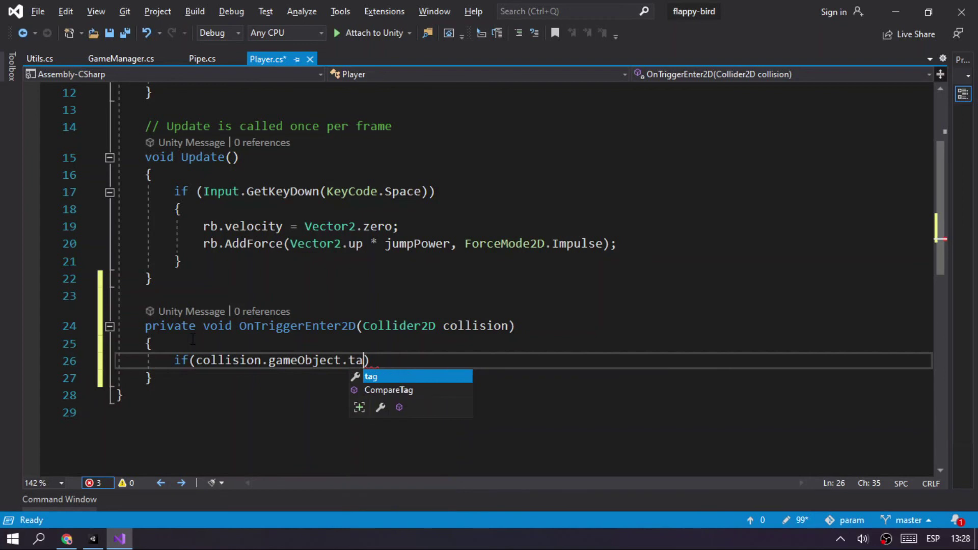
key(Tab)
text(== "Pipe") {)
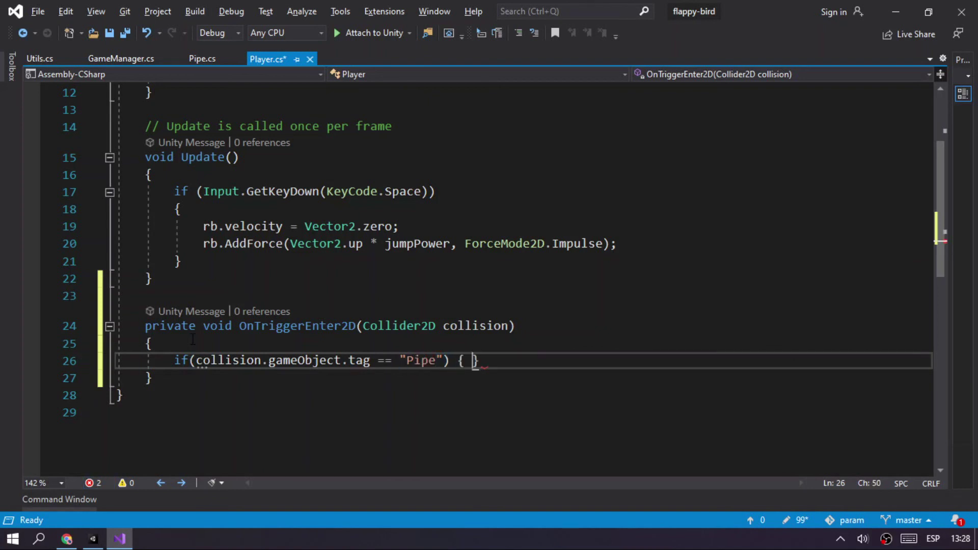
key(Return)
text(pri()
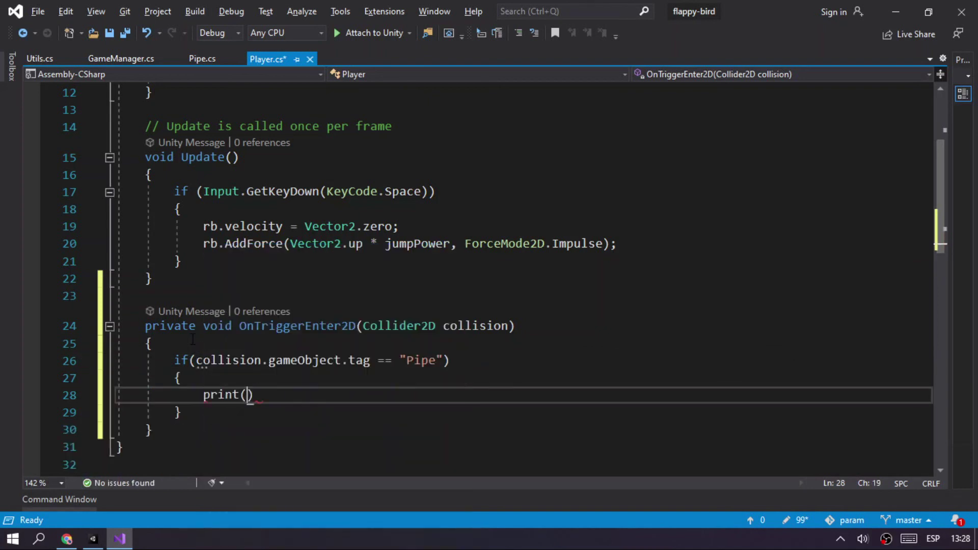
text("GameOver"))
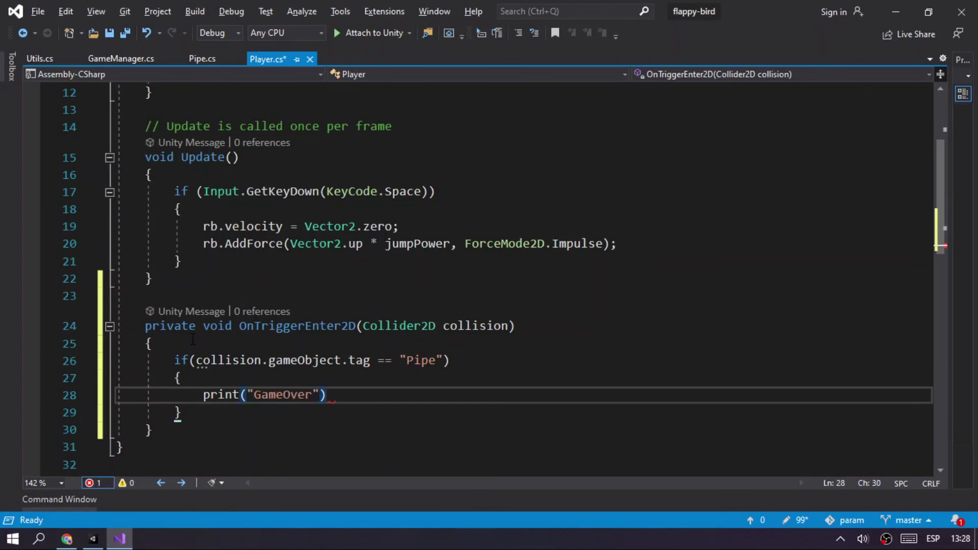
text(;)
key(ctrl+s)
key(alt+Tab)
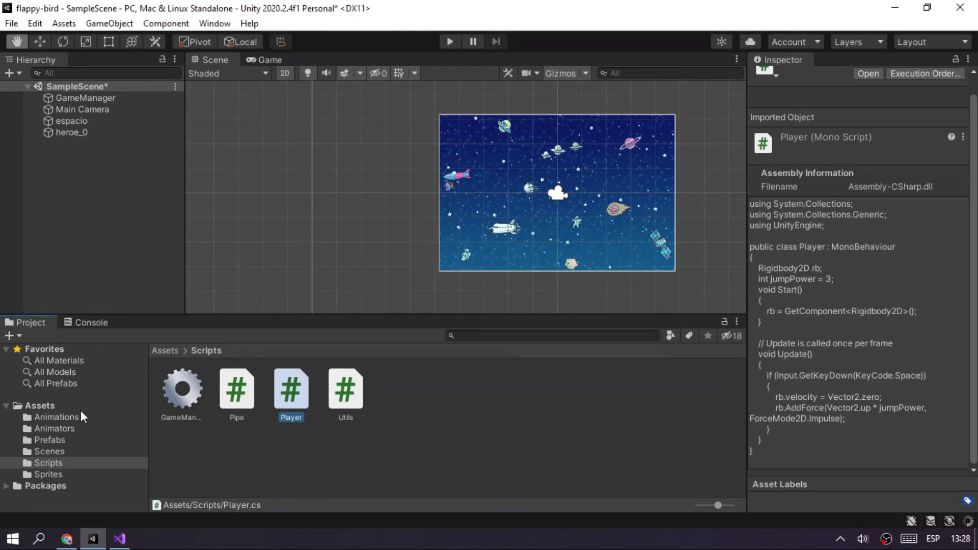
Open the Pipe prefab and create a new tag named Pipe.
click(66, 438)
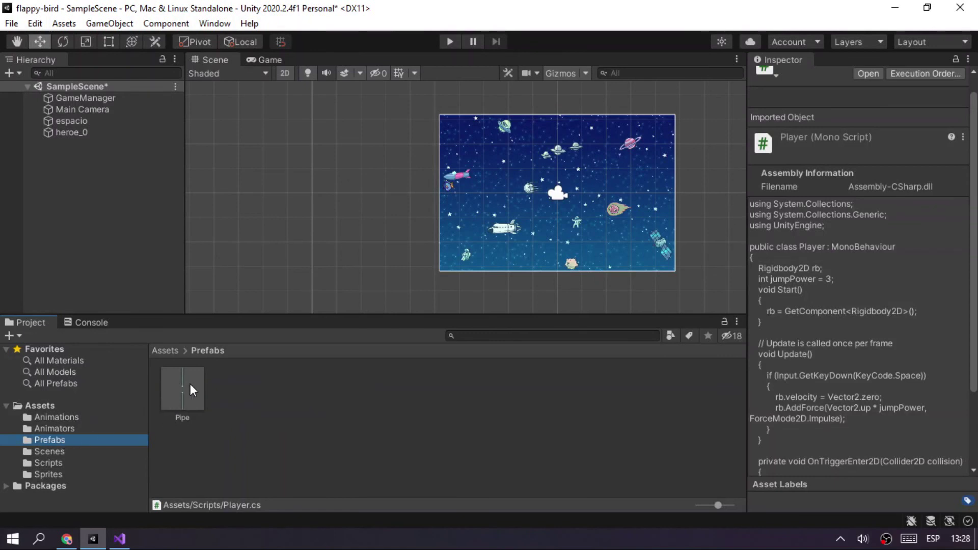
click(190, 389)
click(808, 97)
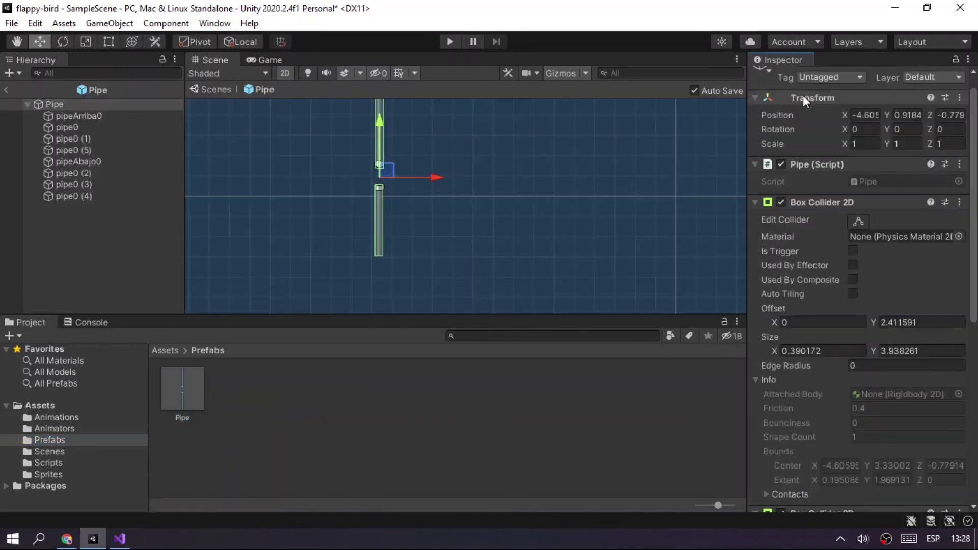
click(47, 108)
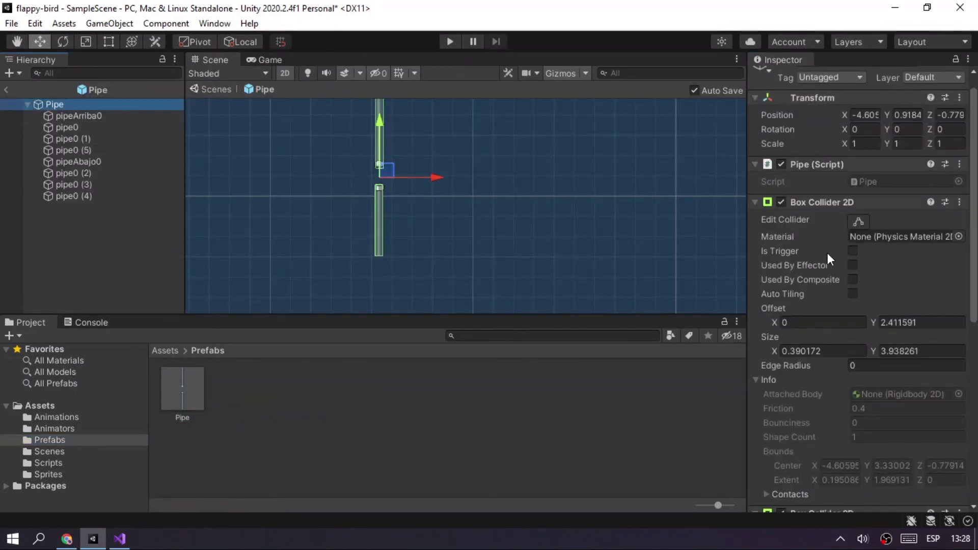
scroll(824, 200, up, 1)
click(838, 96)
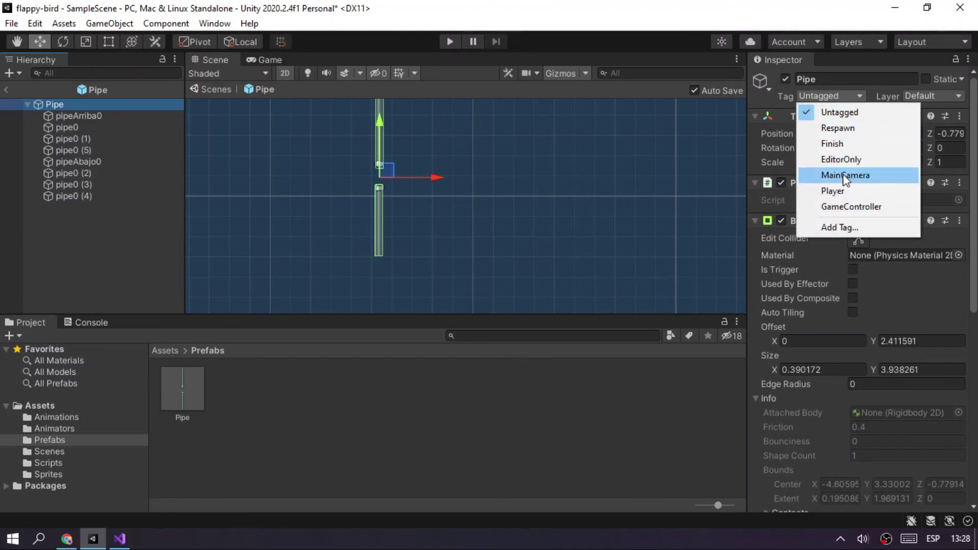
click(843, 225)
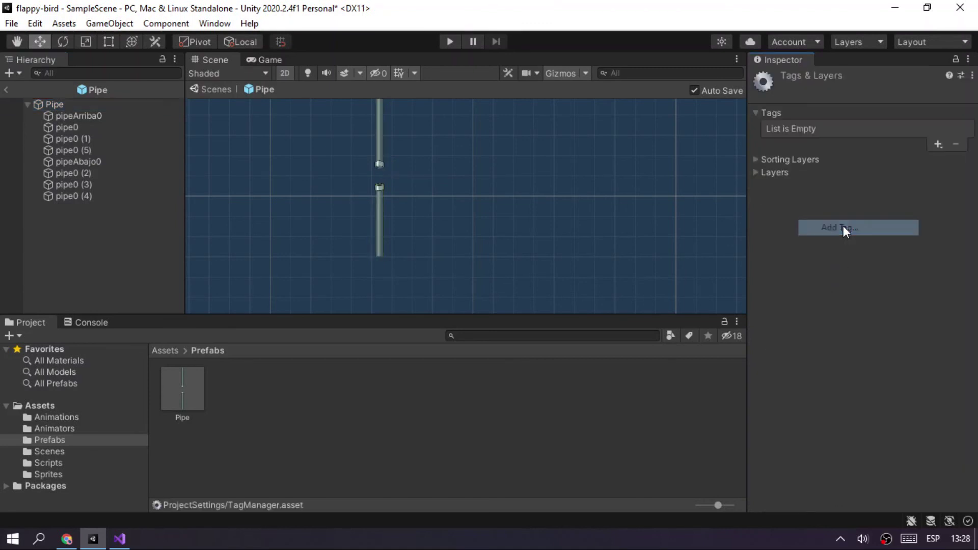
click(937, 144)
text(Pipe)
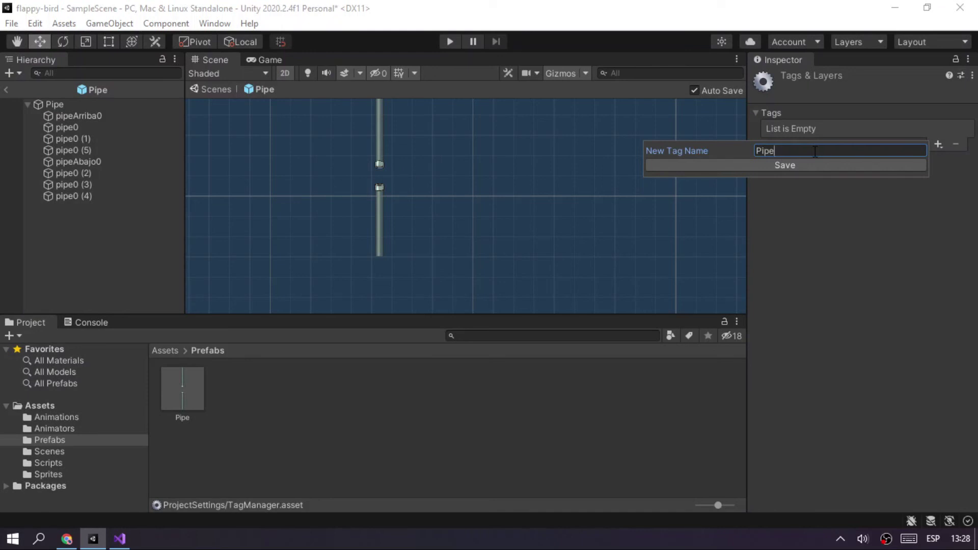
key(Return)
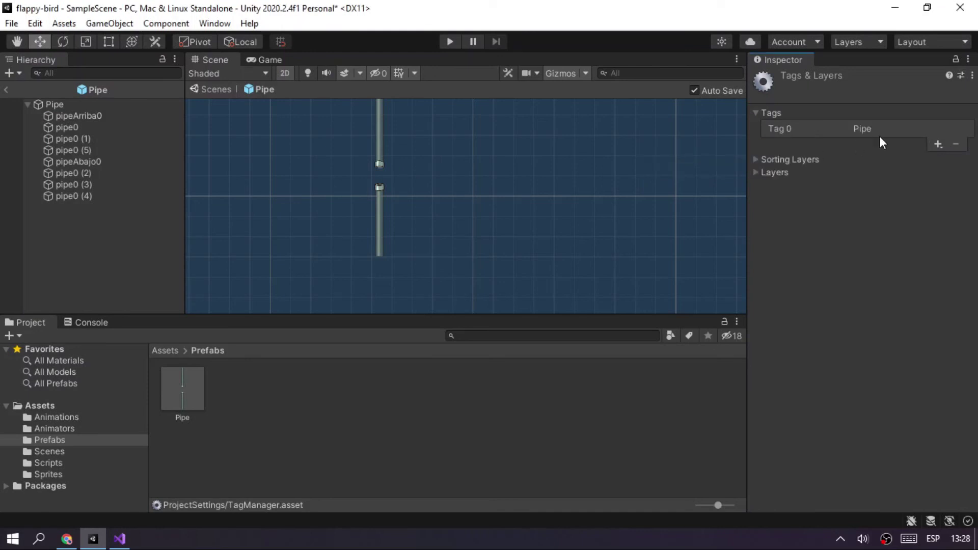
Assign the Pipe tag to the Pipe prefab's root object.
click(88, 117)
click(57, 102)
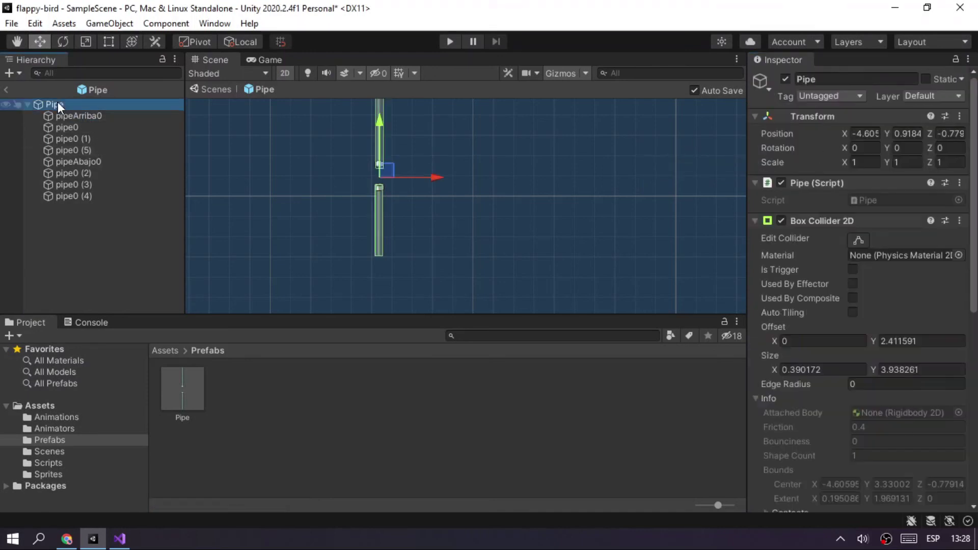
click(827, 97)
click(829, 220)
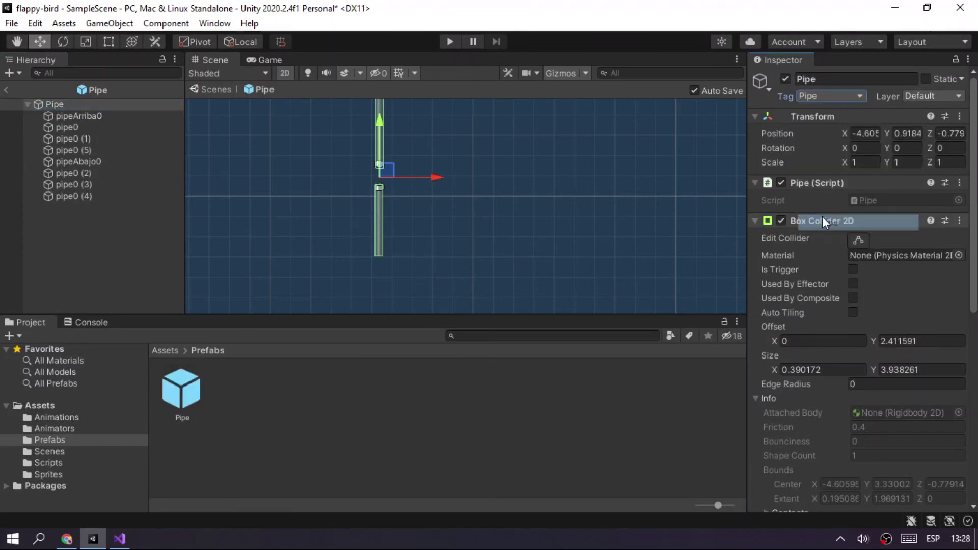
Exit Prefab Mode back to SampleScene and play the game.
click(642, 152)
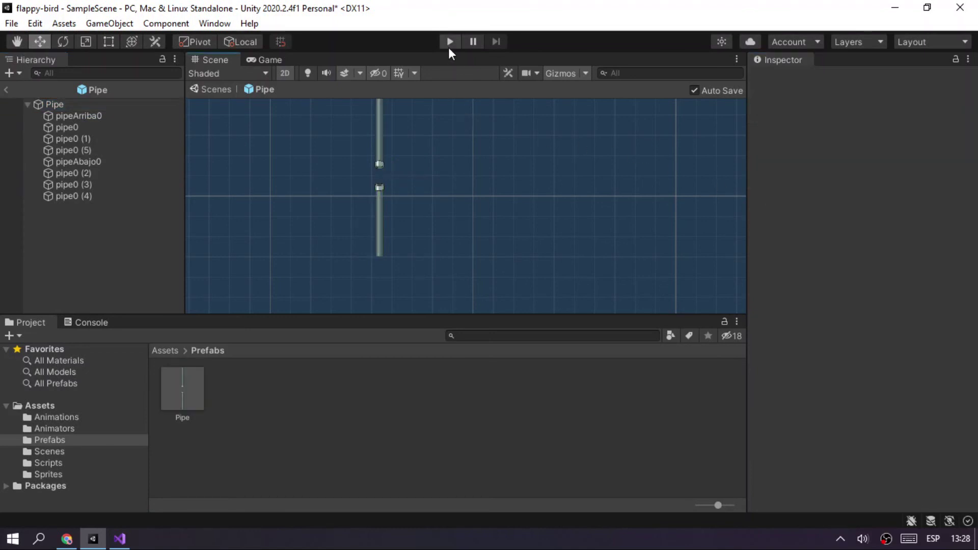
click(7, 95)
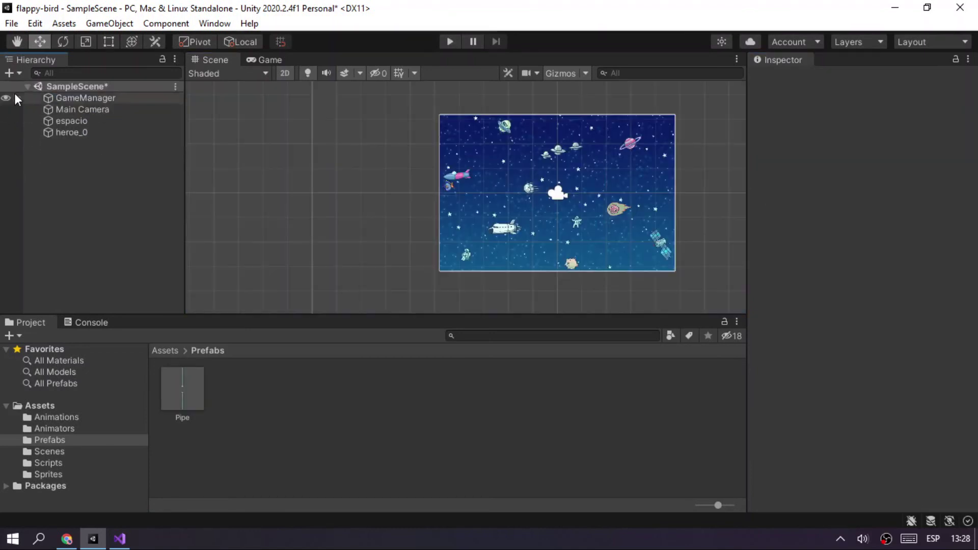
click(450, 41)
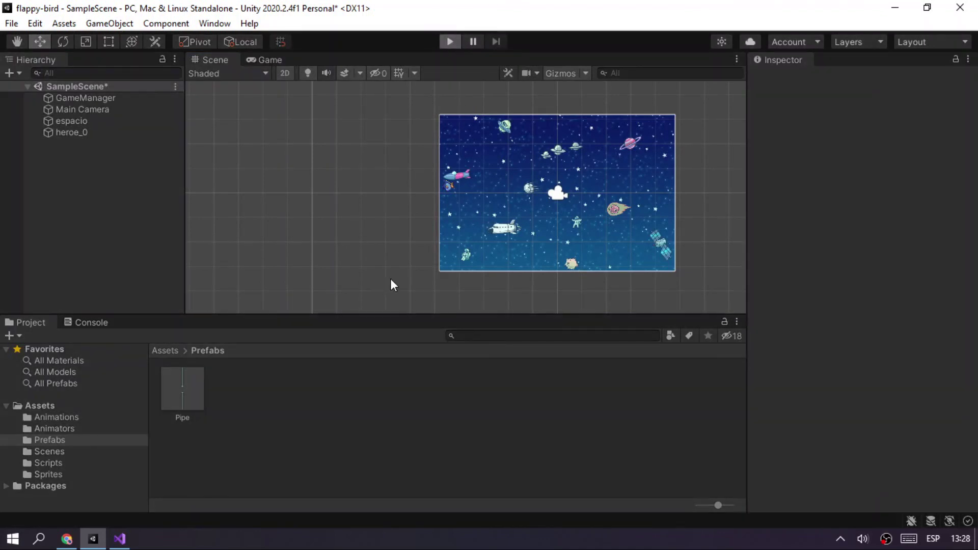
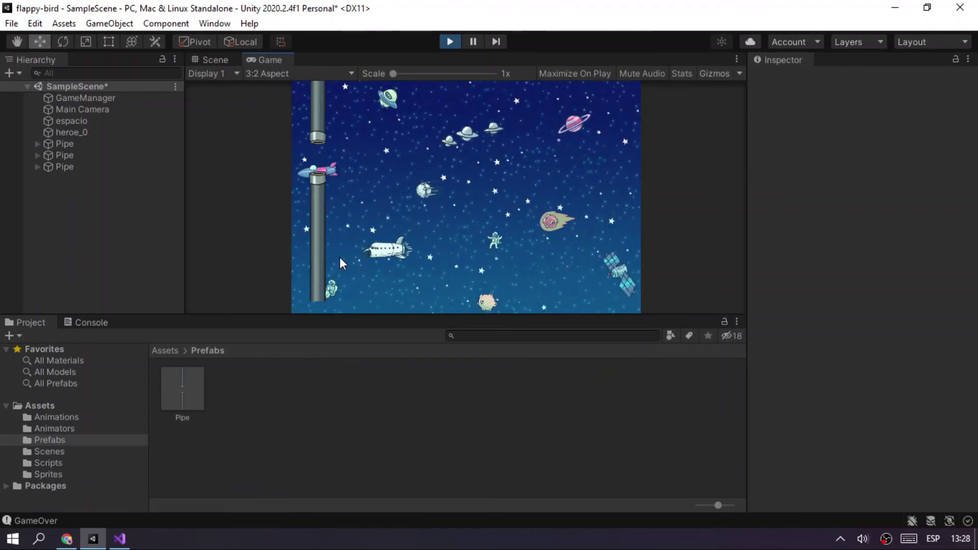
Stop the running game, save the scene, and open the Assets/Scenes folder.
click(449, 41)
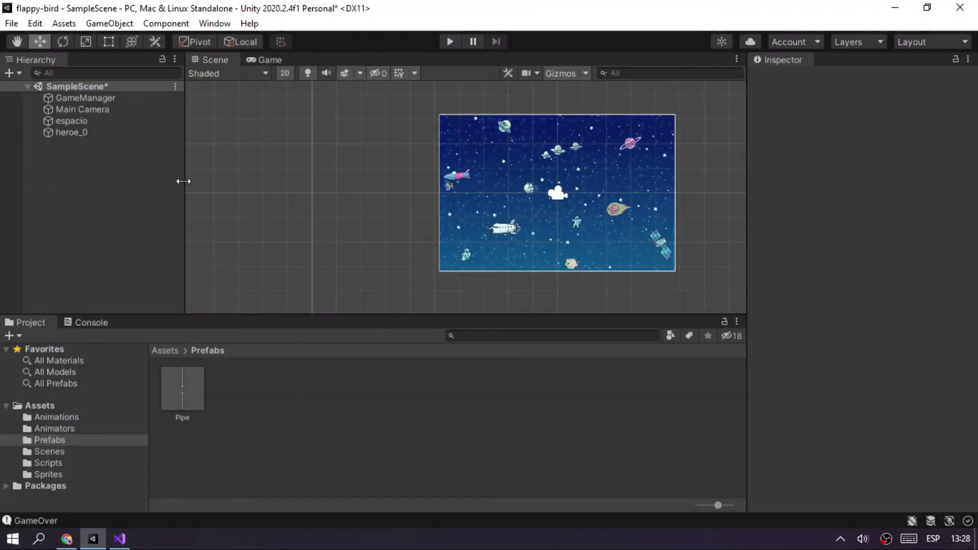
key(ctrl+s)
click(52, 405)
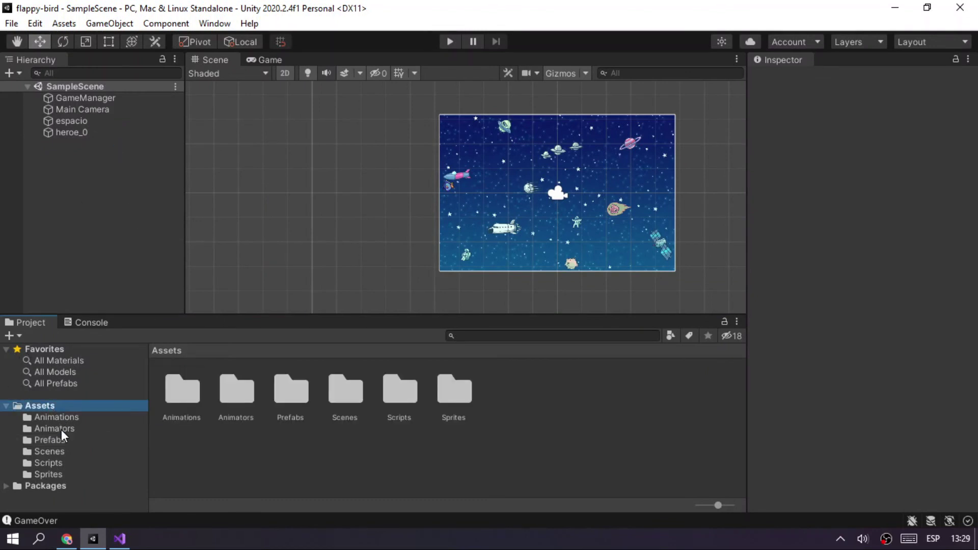
click(54, 450)
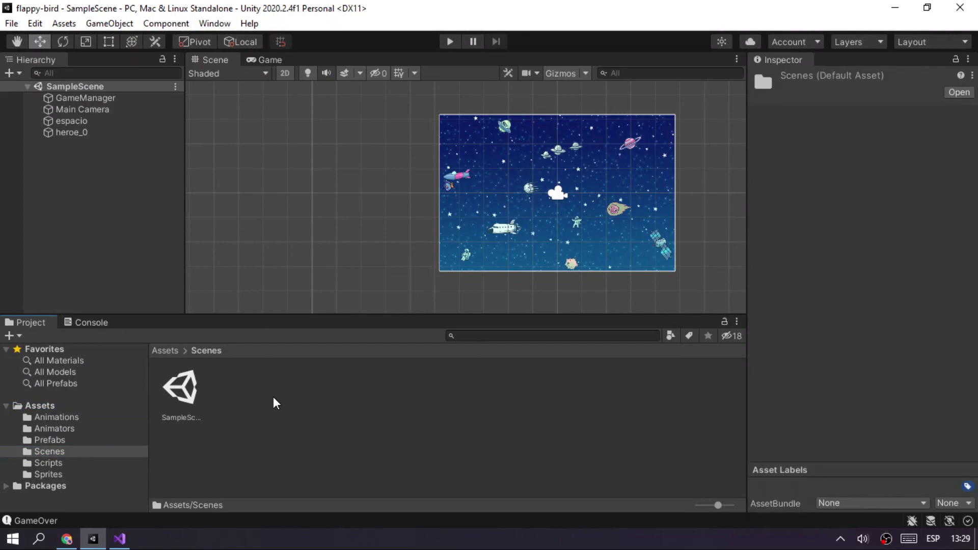
Create a new scene named GameOver in Scenes and open it.
right_click(273, 397)
mouse_move(362, 23)
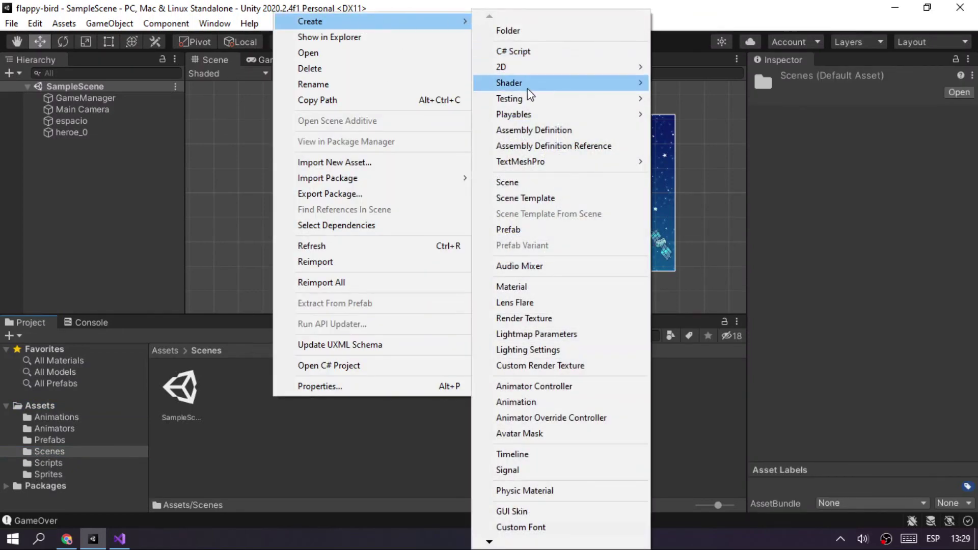
click(531, 179)
text(GameOver)
key(Return)
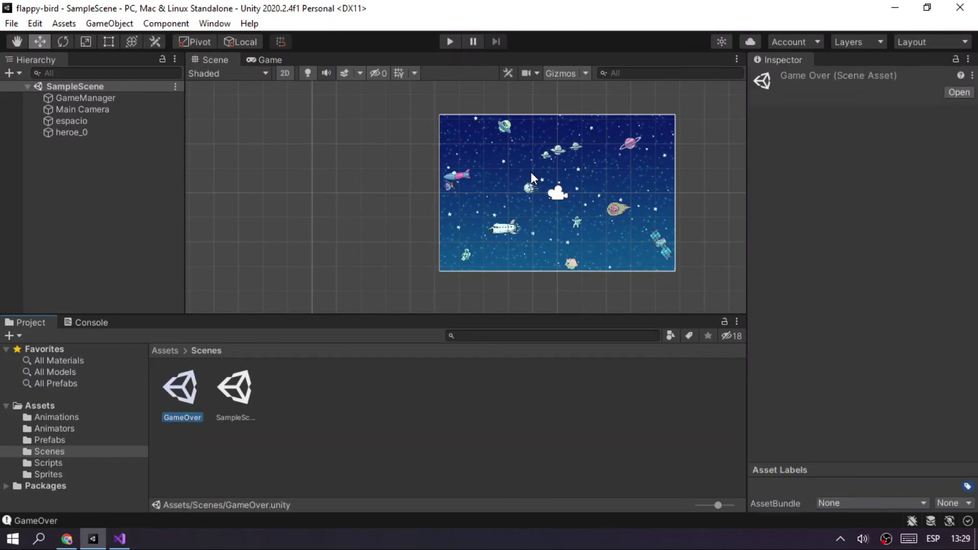
double_click(173, 393)
Rename SampleScene to Init, then select the GameOver scene asset.
click(228, 392)
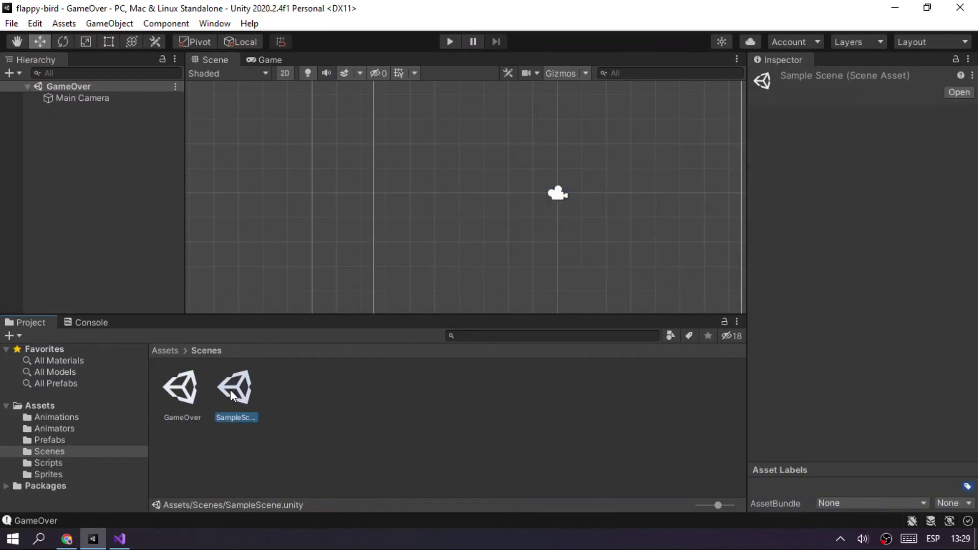
click(230, 395)
text(Init)
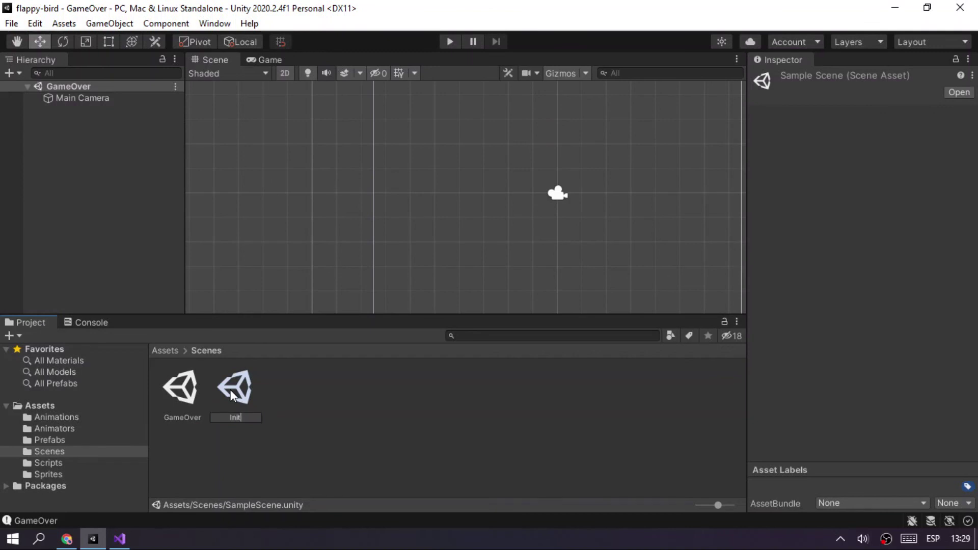
key(Return)
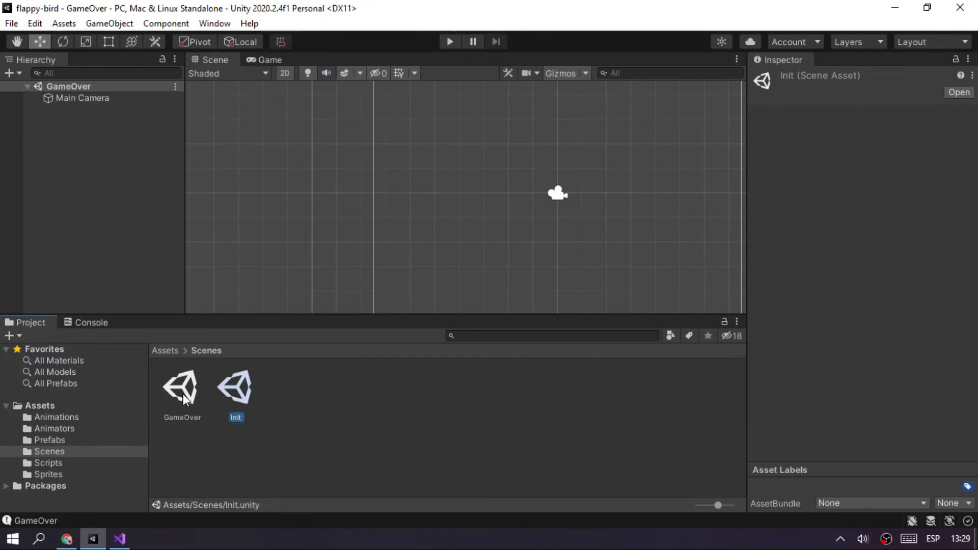
click(184, 397)
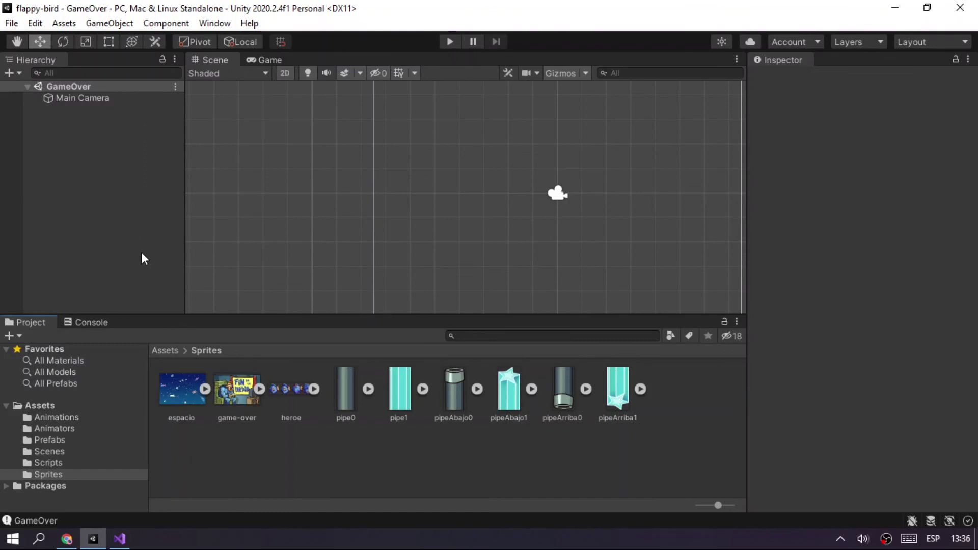
Drag the game-over sprite into the scene and set the Main Camera size to 3.2.
drag(237, 389, 441, 168)
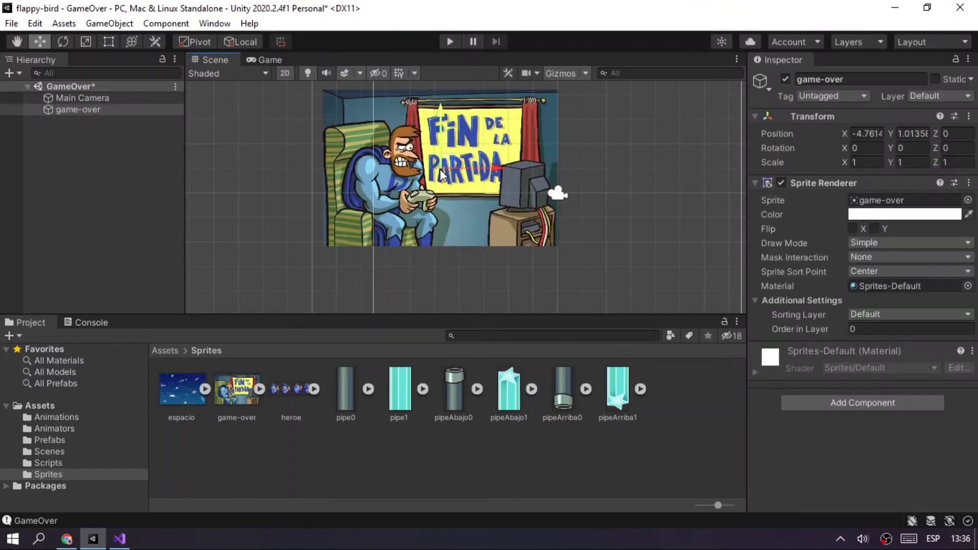
double_click(66, 109)
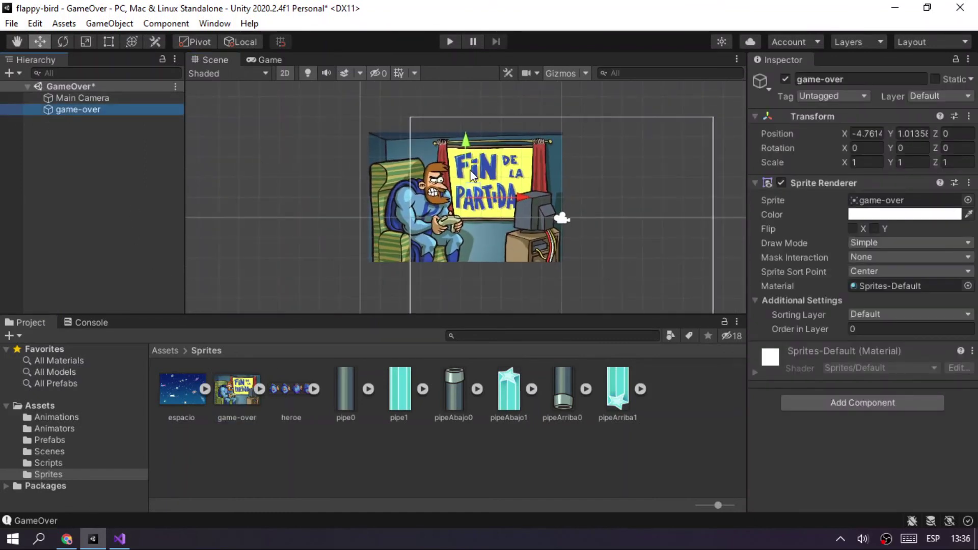
click(77, 97)
click(859, 263)
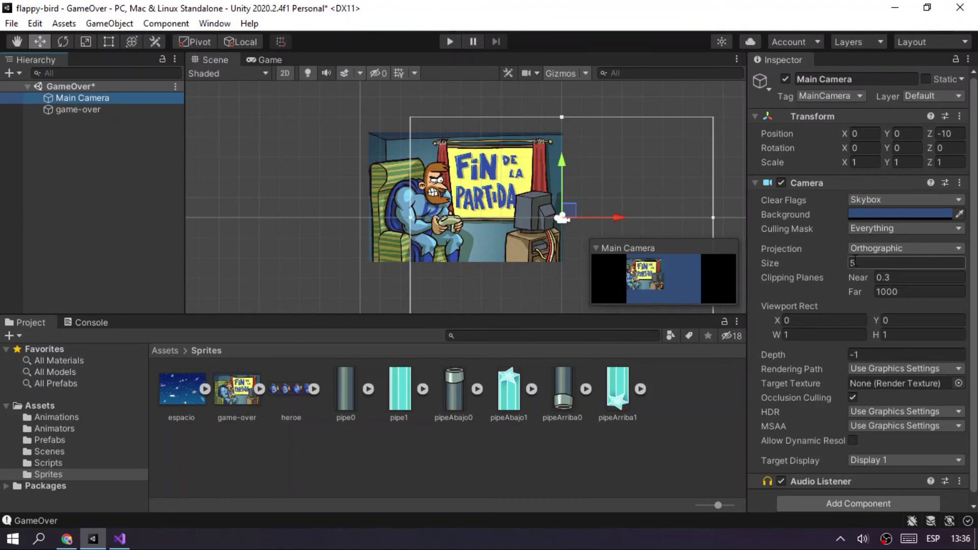
text(3.2)
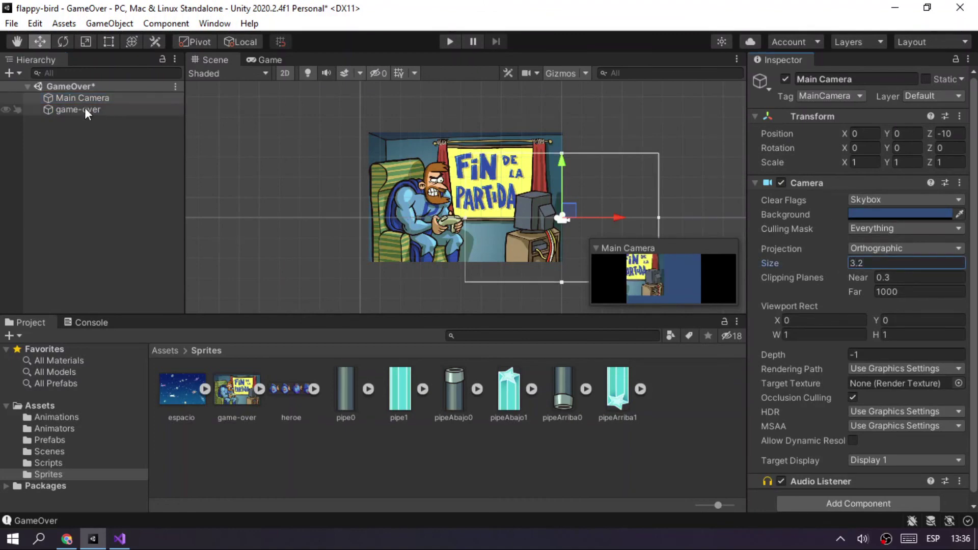
Center the game-over object at position X 0, Y 0.
click(76, 109)
click(865, 134)
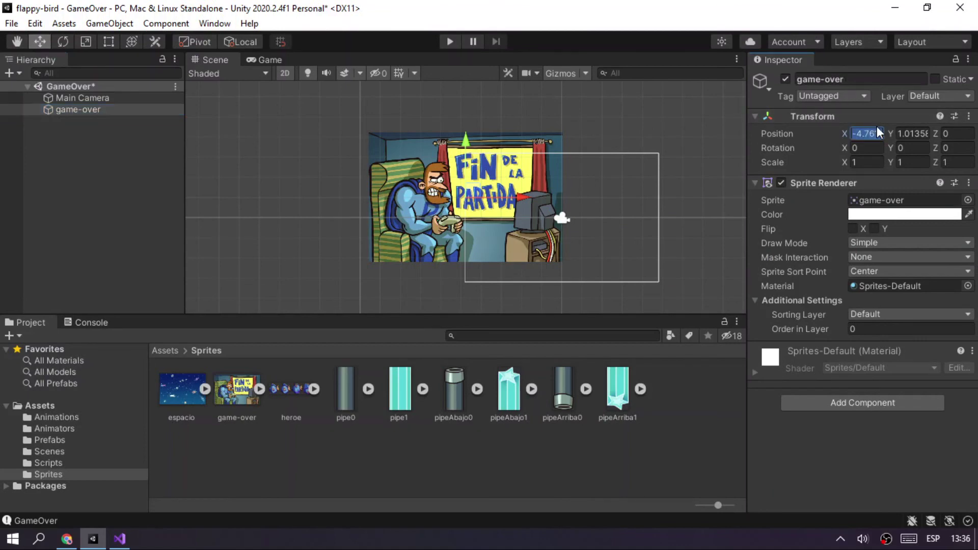
text(0)
key(Tab)
text(0)
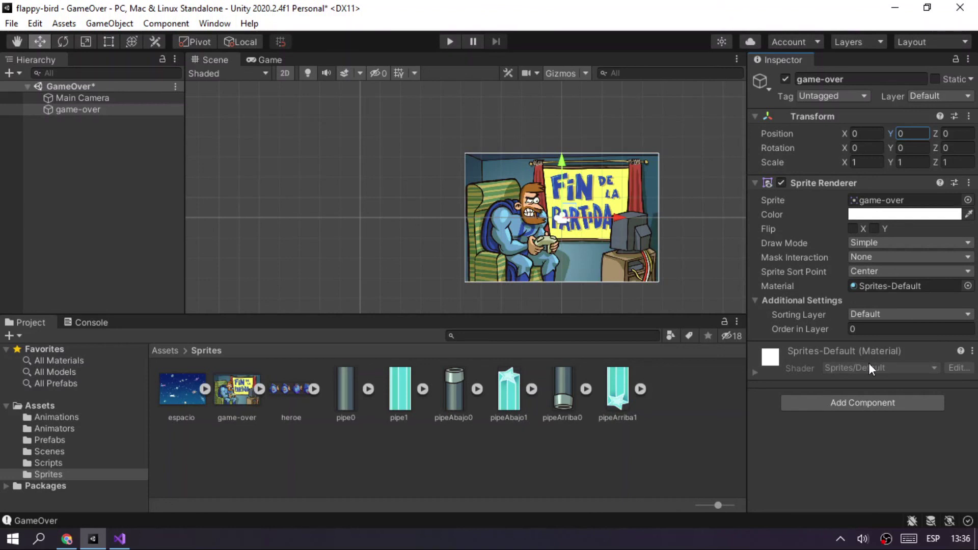
click(864, 396)
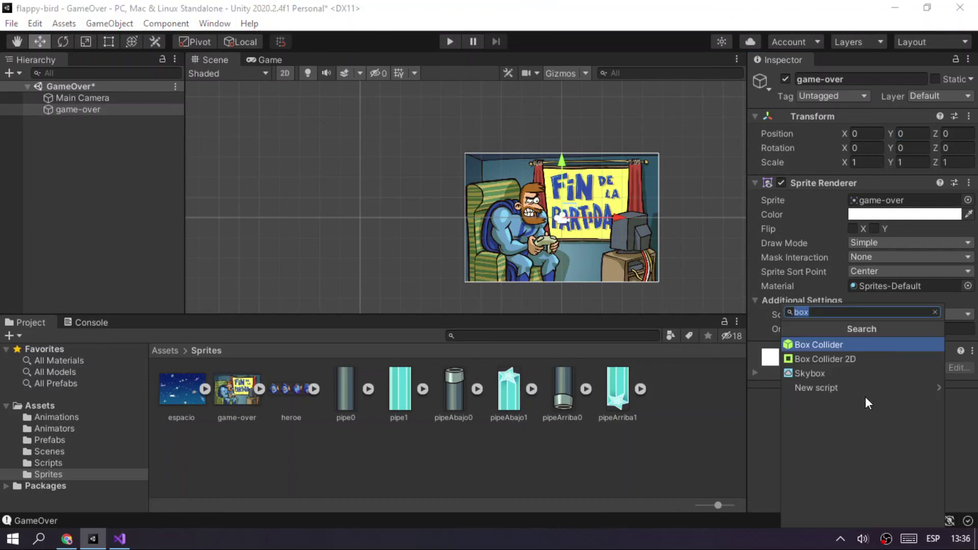
Add a Box Collider 2D to game-over and create a GameOver C# script in Scripts.
click(818, 363)
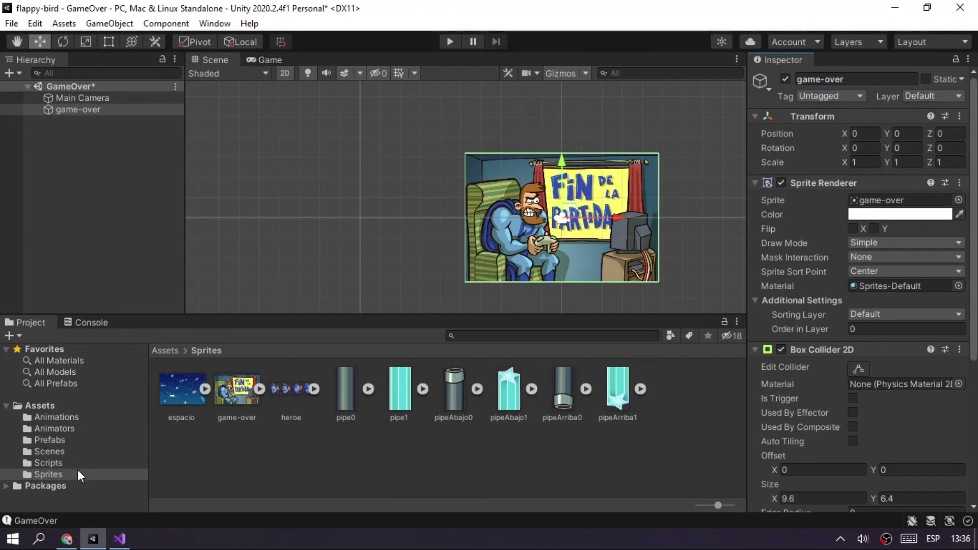
click(51, 461)
right_click(437, 429)
mouse_move(518, 61)
click(676, 53)
text(G)
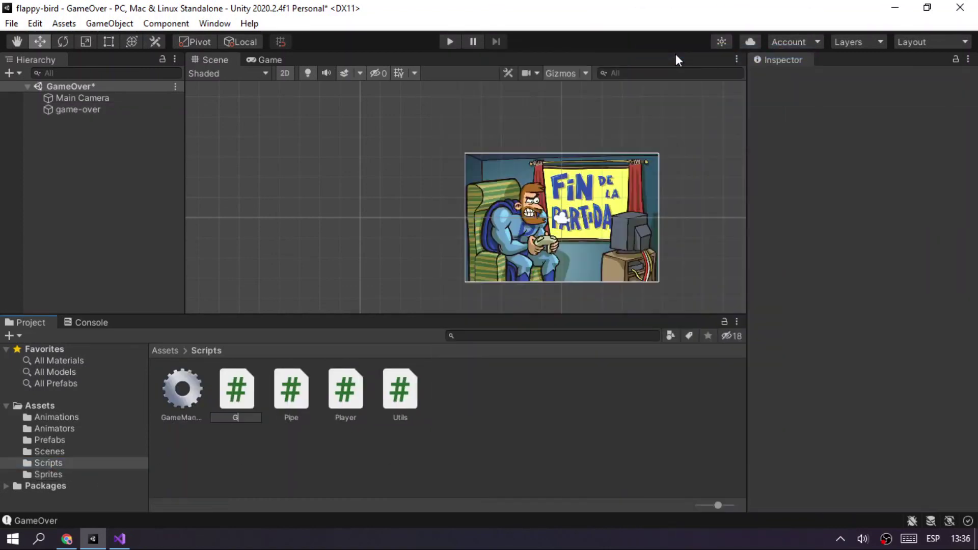
text(ameOver)
key(Return)
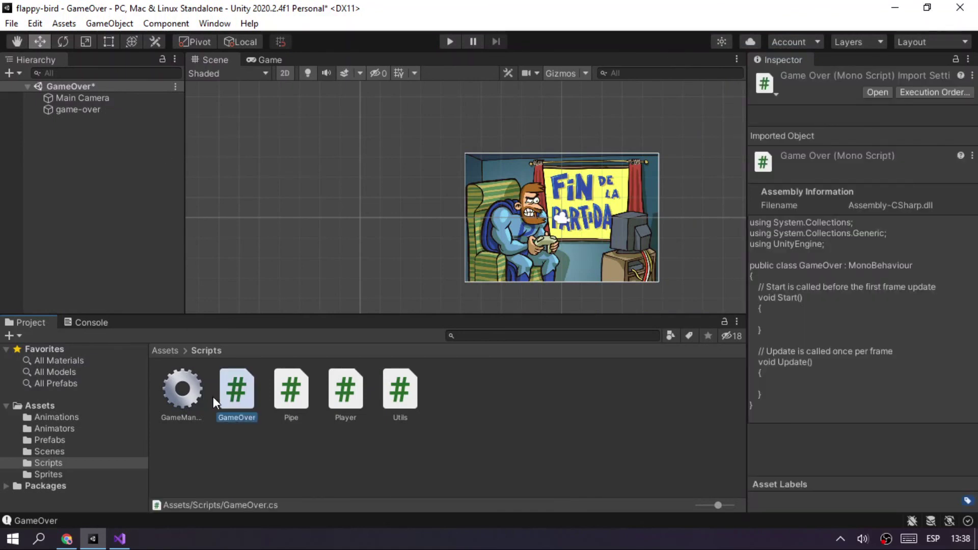
Attach the GameOver script to the game-over object, save the scene, and open the script.
drag(238, 405, 74, 112)
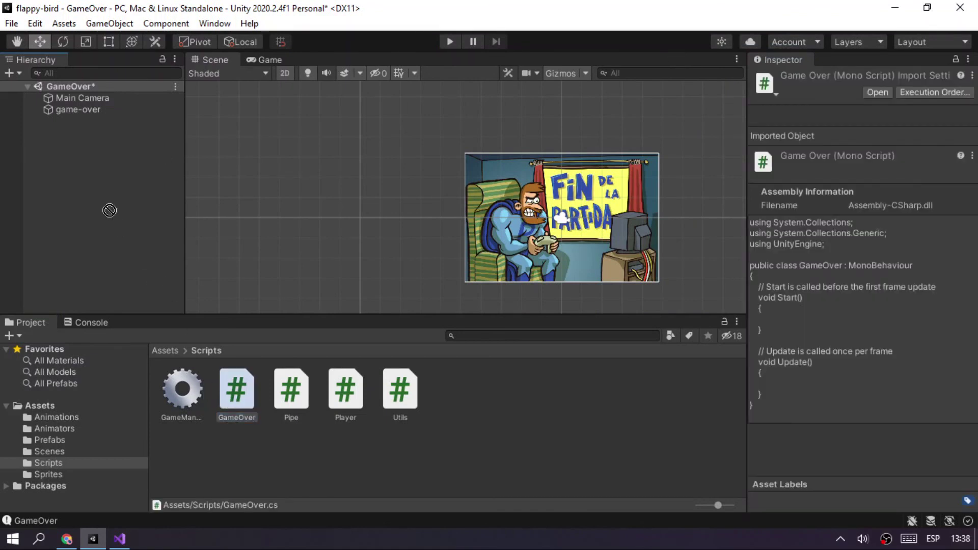
click(69, 112)
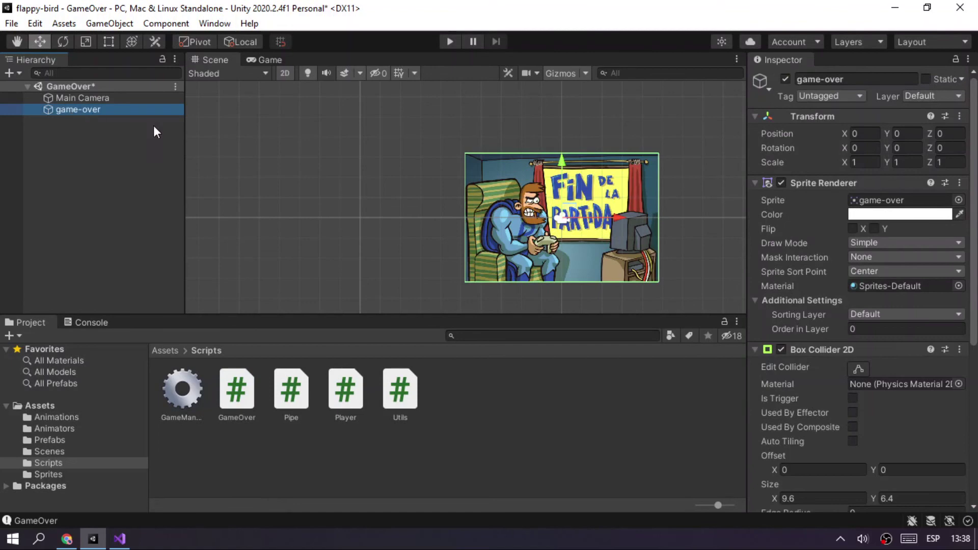
key(ctrl+s)
click(248, 397)
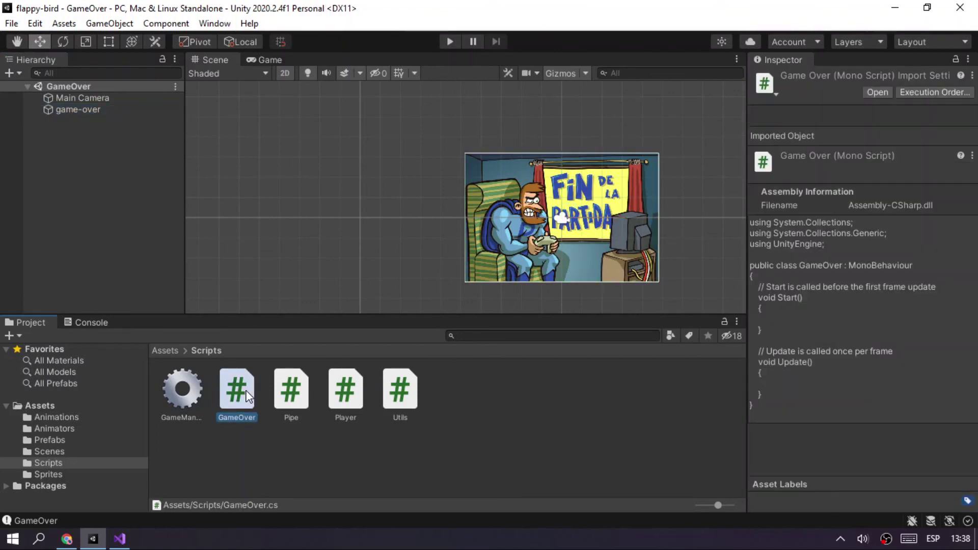
double_click(248, 397)
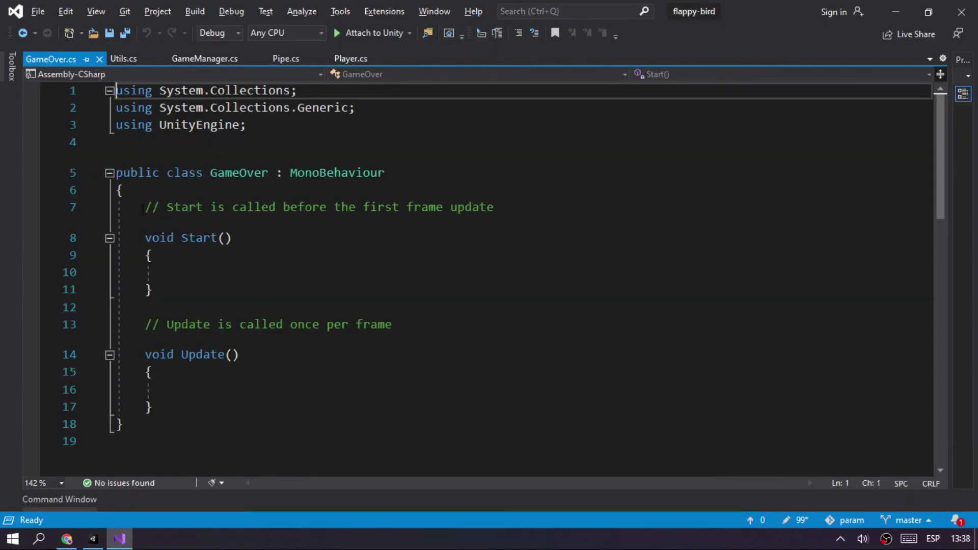
Replace the default Start and Update methods with an OnMouseDown method stub.
mouse_move(144, 210)
mouse_down()
mouse_move(176, 408)
mouse_move(138, 211)
mouse_up()
click(176, 407)
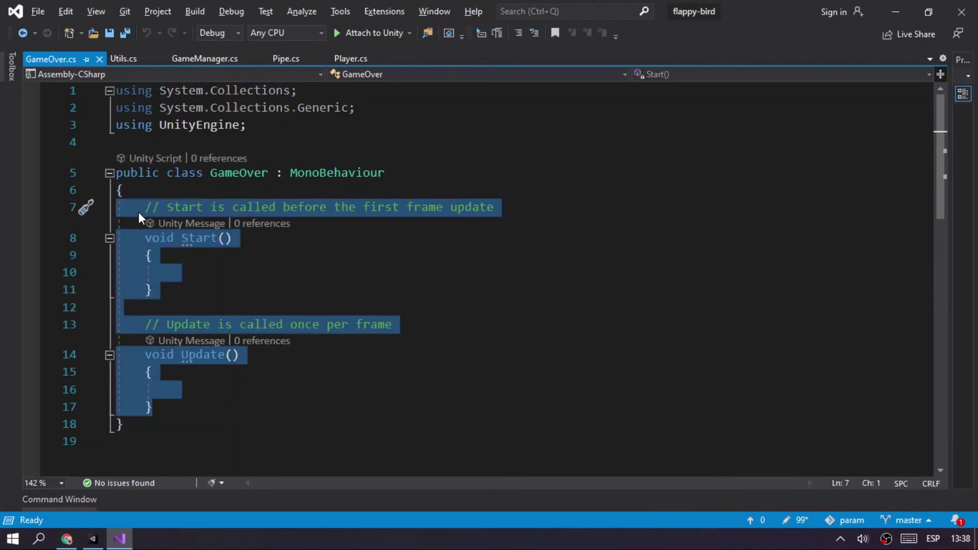
text(OnMouseD)
key(Return)
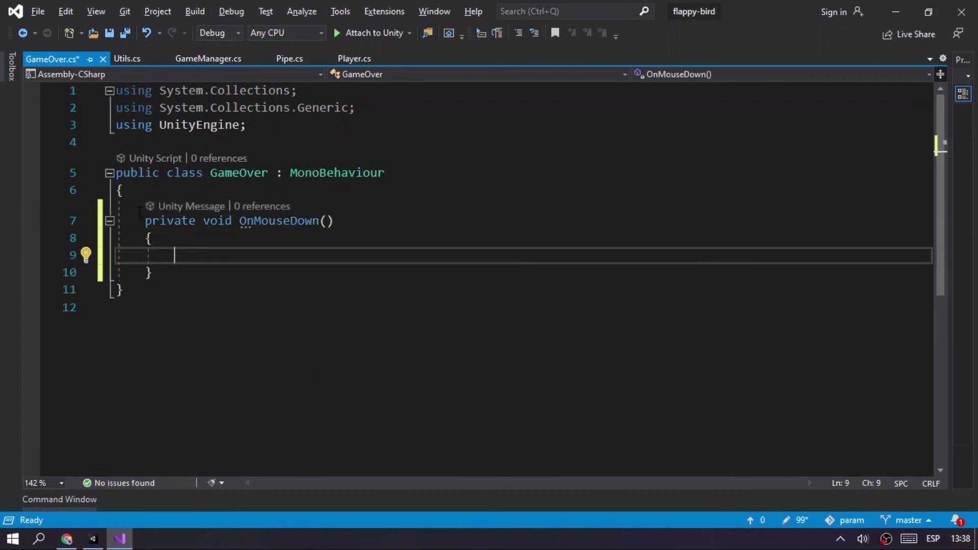
Begin the OnMouseDown body with UnityEngine.SceneManagement.SceneManager using autocomplete.
text(Unity)
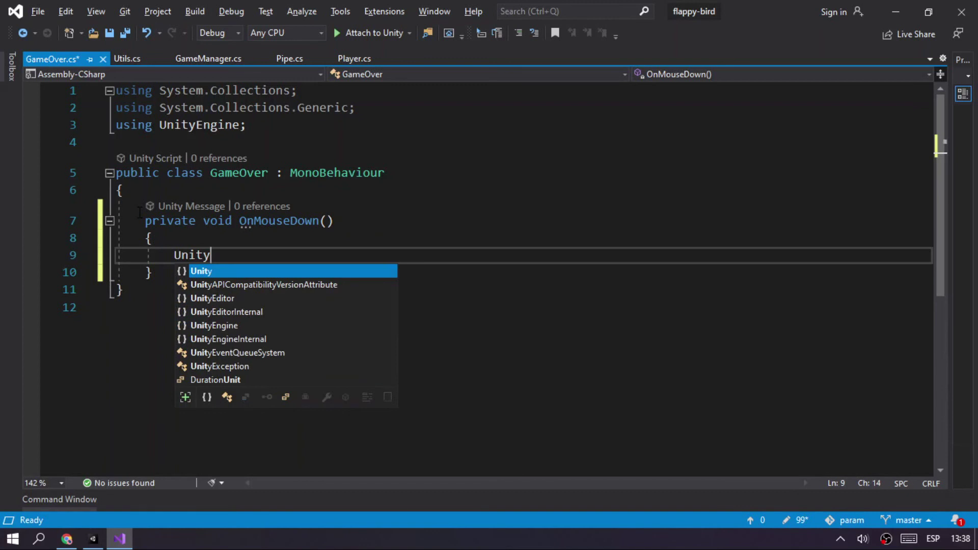
text(En)
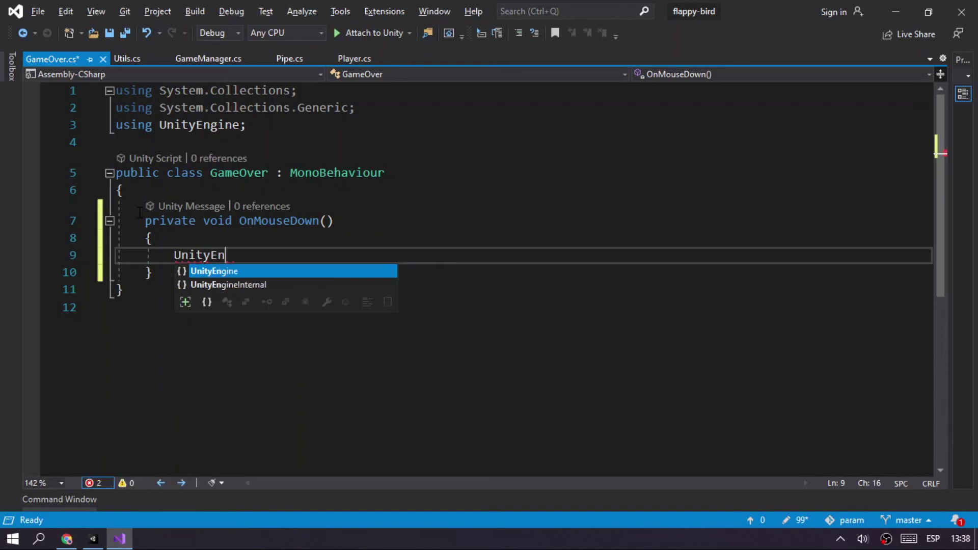
key(Tab)
text(.)
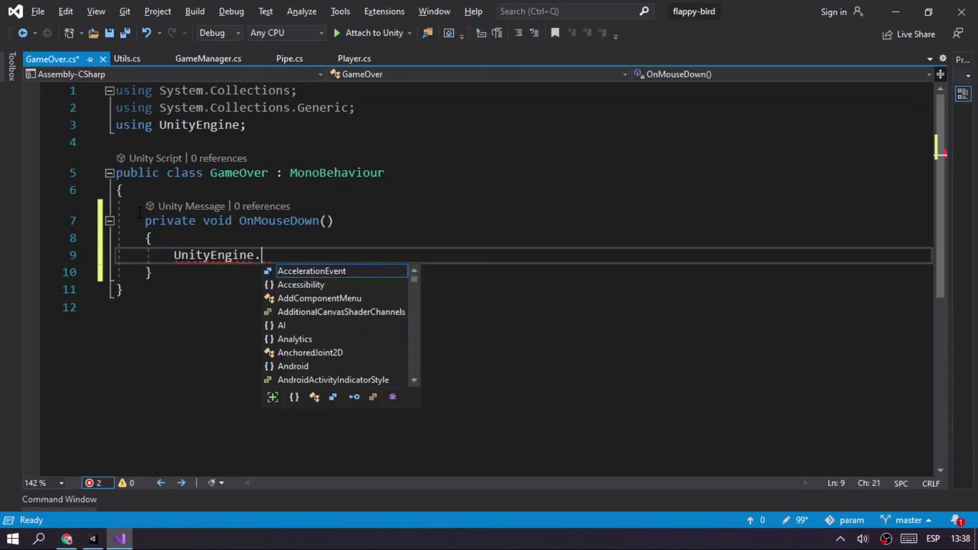
text(Sce)
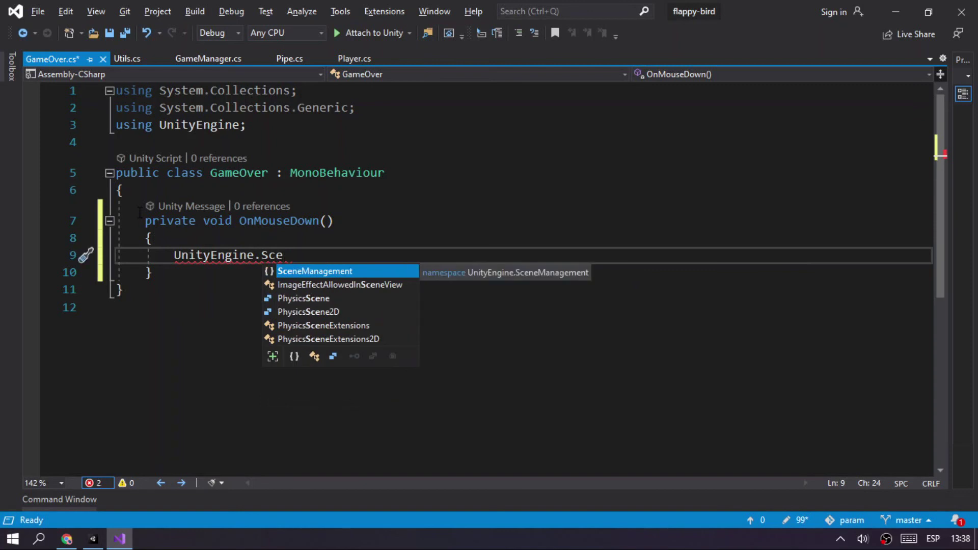
key(Tab)
text(.)
text(Load)
key(BackSpace)
key(BackSpace)
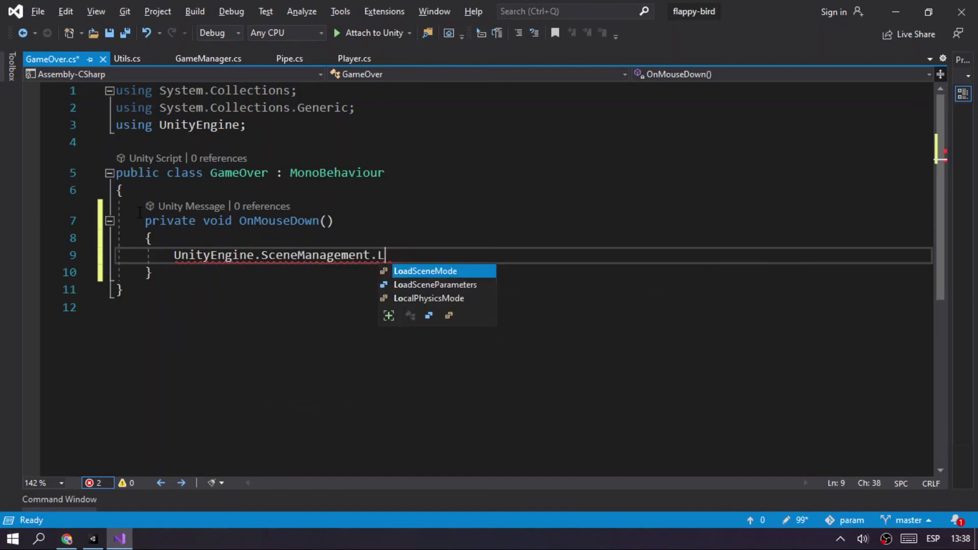
key(BackSpace)
text(Scen)
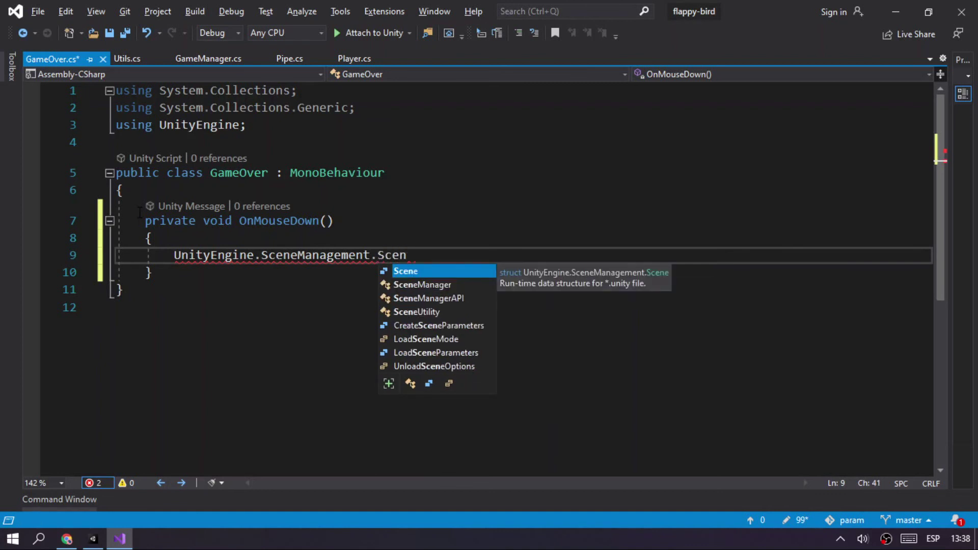
key(Down)
key(Tab)
Finish the call as LoadScene(0), save GameOver.cs, and return to Unity.
text(.Load)
key(Tab)
text(();)
key(Left)
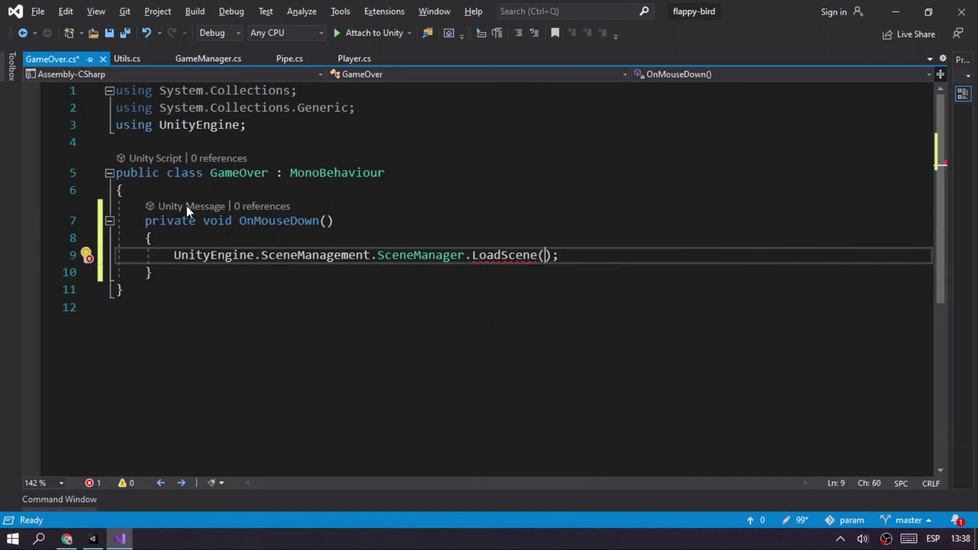
text("Init)
key(BackSpace)
key(BackSpace)
key(BackSpace)
key(BackSpace)
key(BackSpace)
text(0)
key(ctrl+s)
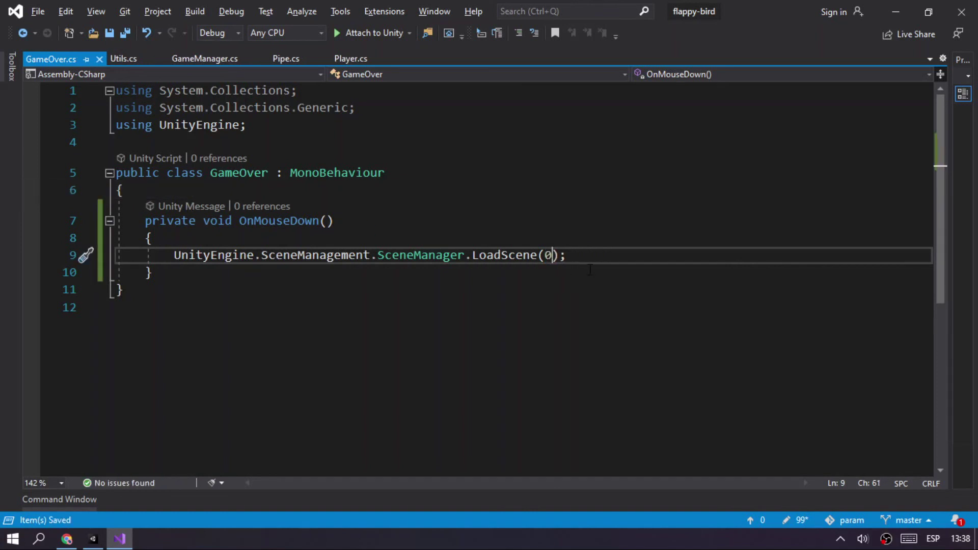
key(alt+Tab)
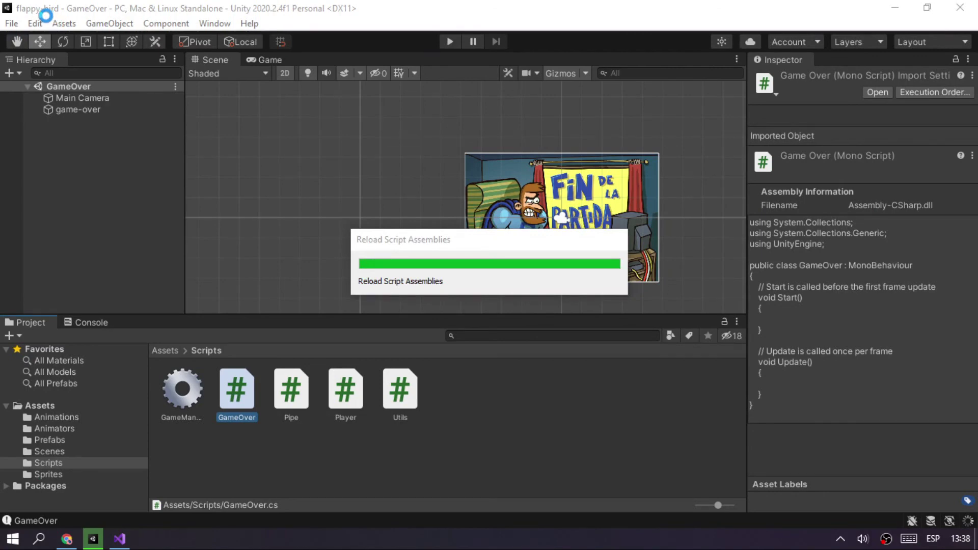
Add the open GameOver scene to Build Settings as index 1, then reopen the Init scene.
click(13, 24)
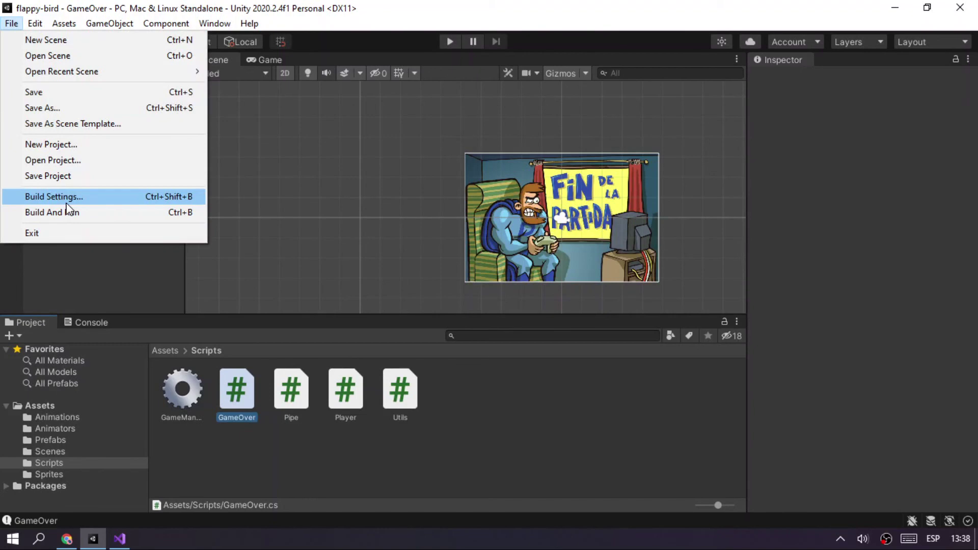
click(62, 197)
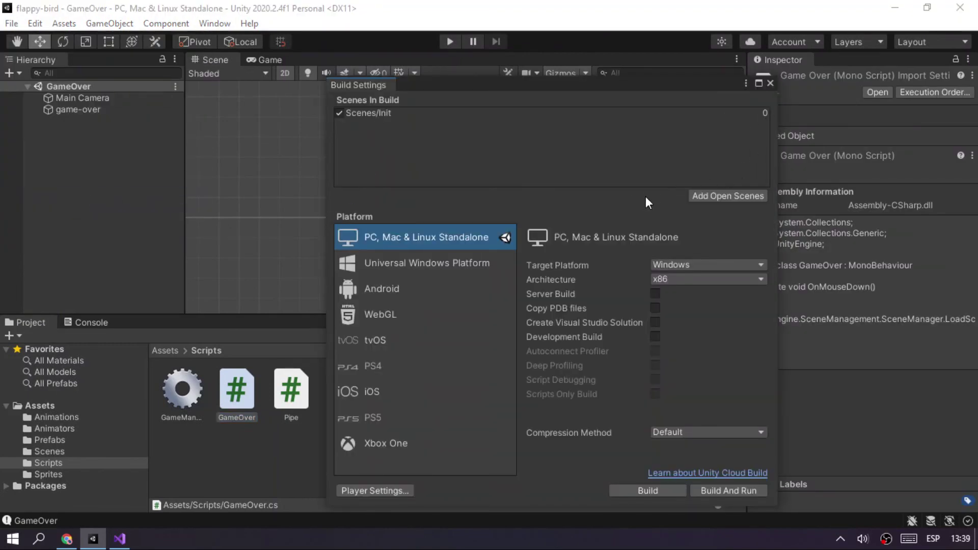
click(706, 195)
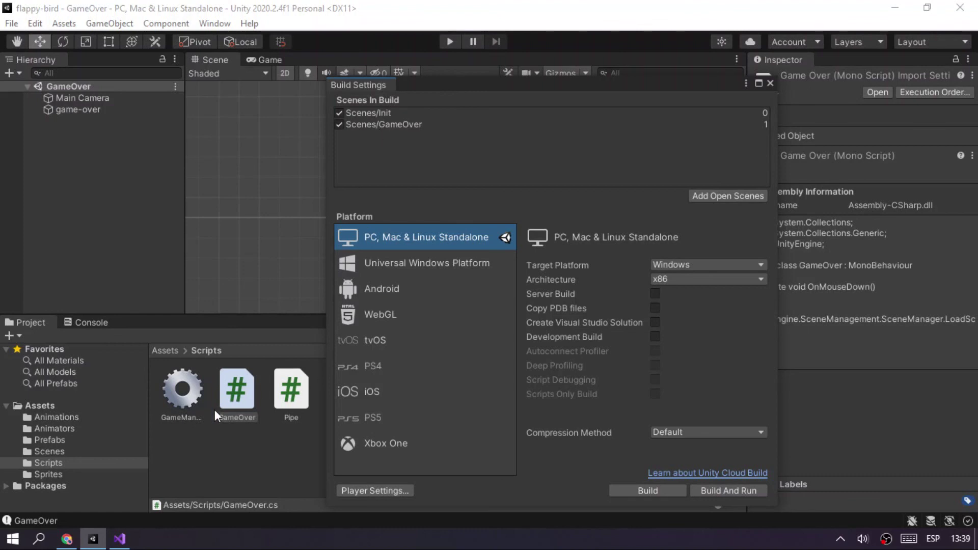
click(43, 440)
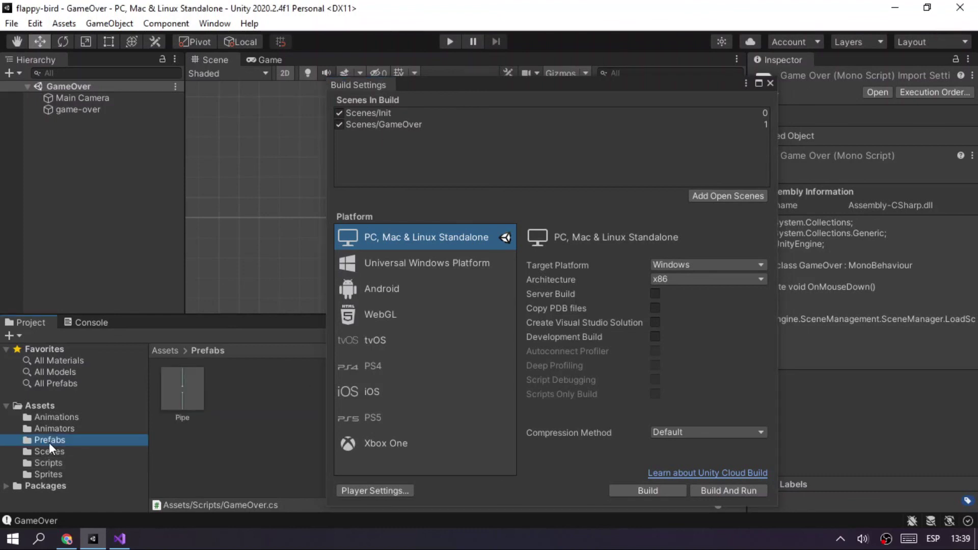
click(51, 451)
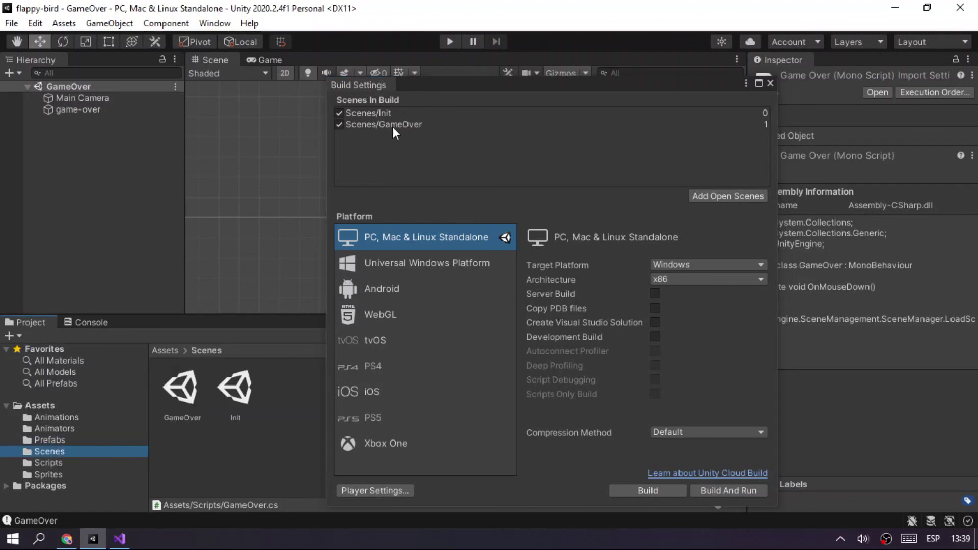
click(770, 83)
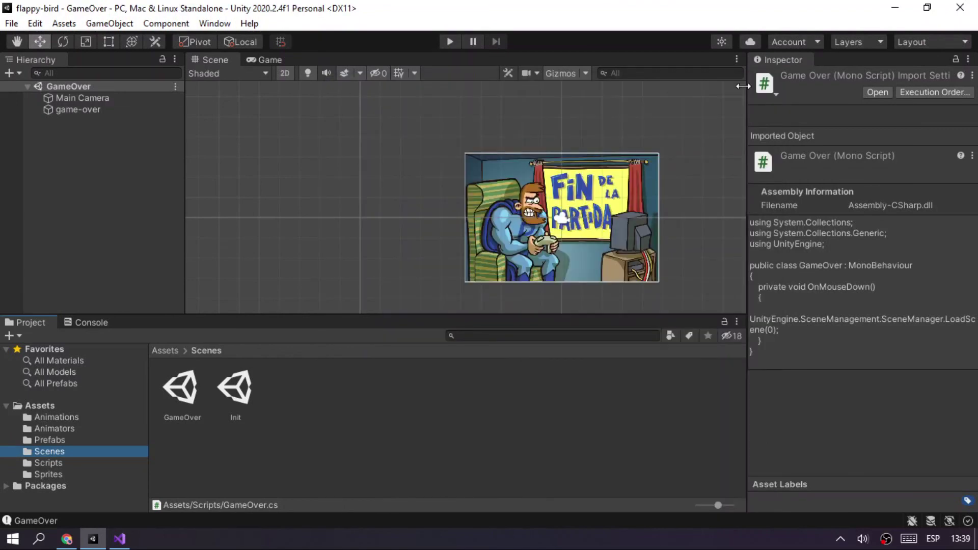
click(406, 170)
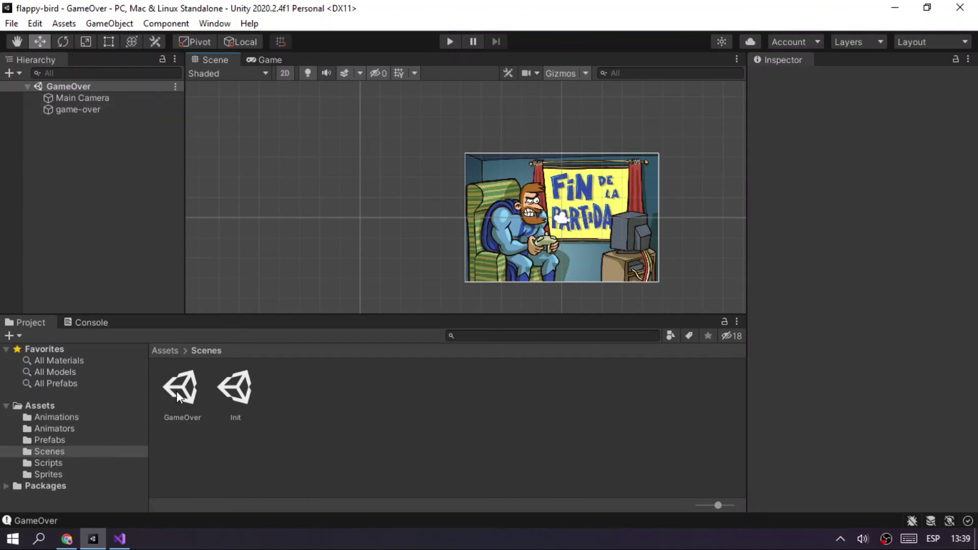
double_click(239, 390)
Delete the print("GameOver") statement on line 28 of Player.cs.
key(alt+Tab)
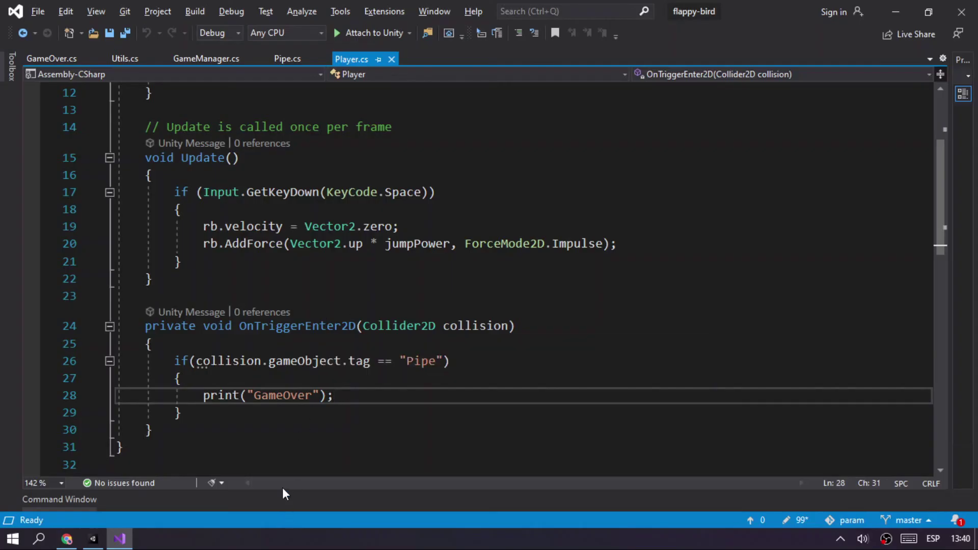
drag(203, 395, 336, 396)
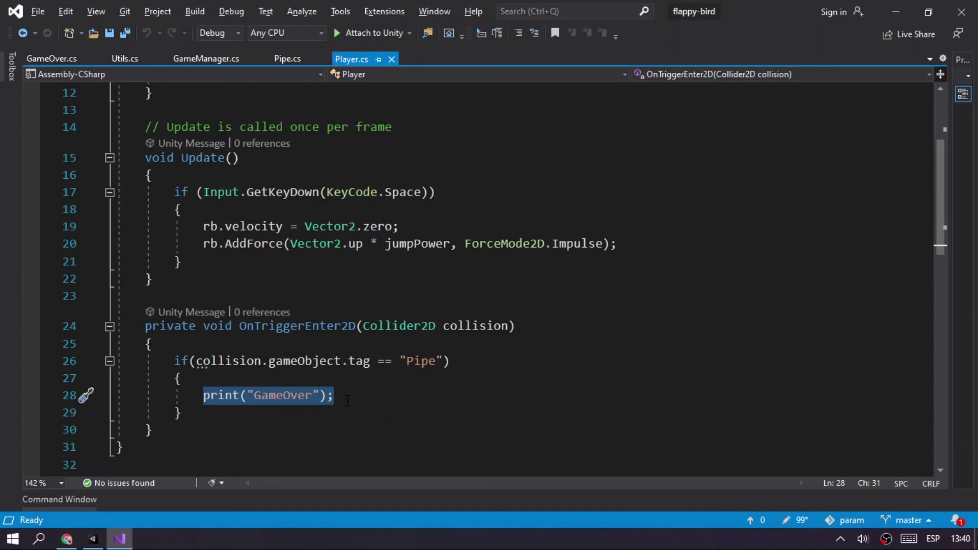
key(Delete)
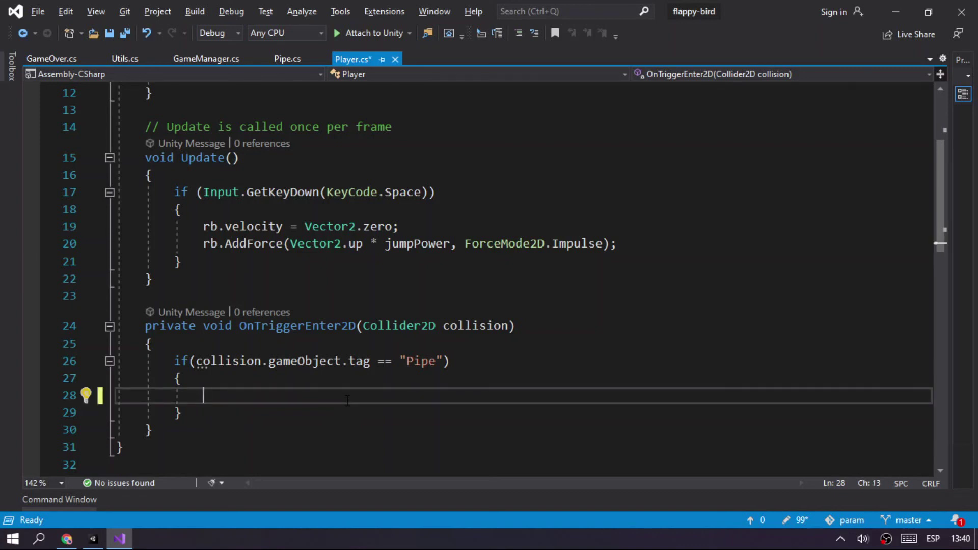
Write UnityEngine.SceneManagement.SceneManager.LoadScene("GameOver") in its place and save Player.cs.
text(UnityEn)
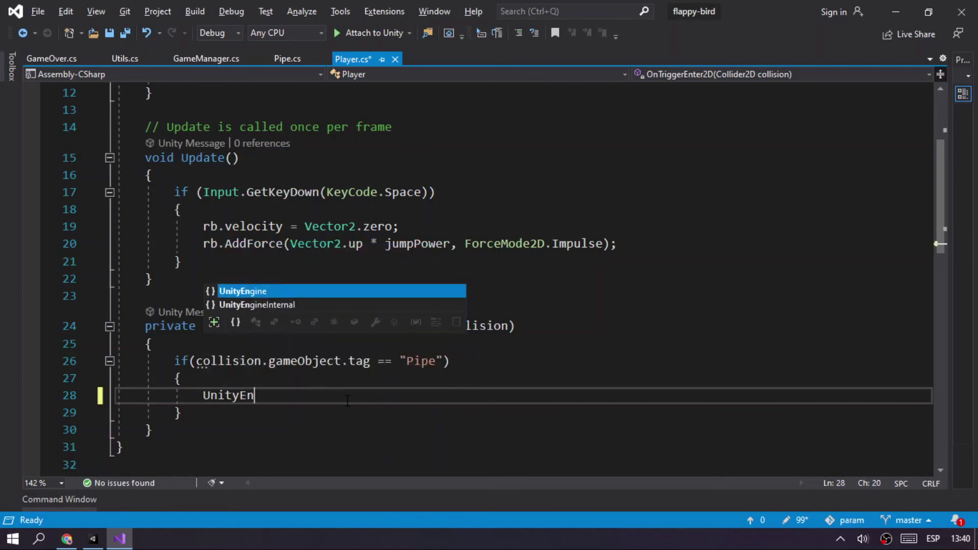
key(Tab)
text(.Sce)
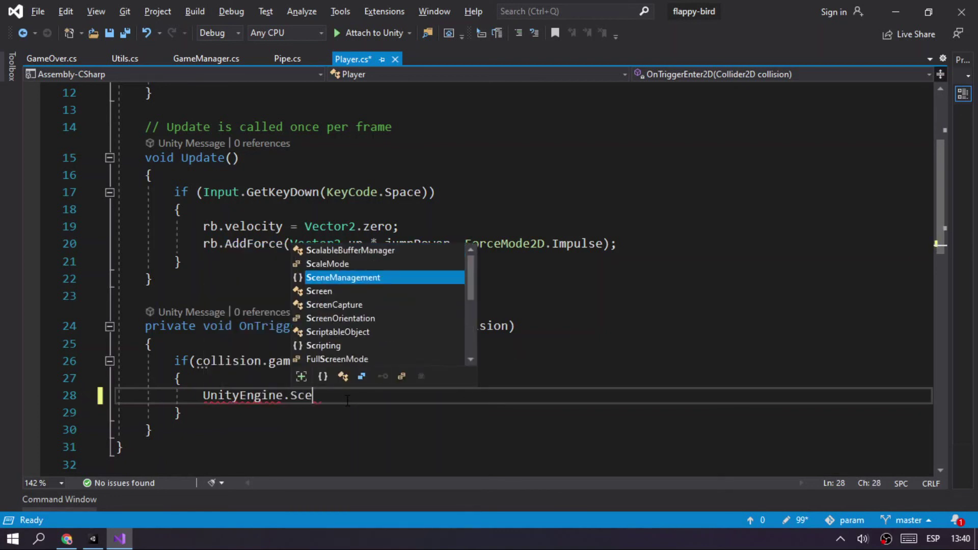
key(Tab)
text(.Sce)
key(Tab)
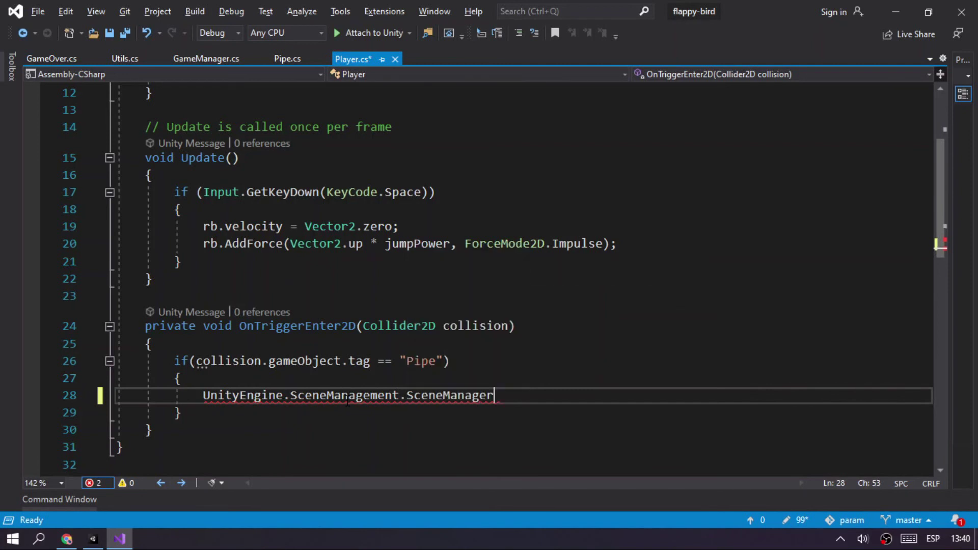
text(.Loa)
key(Tab)
text(();)
key(Left)
key(Left)
text(")
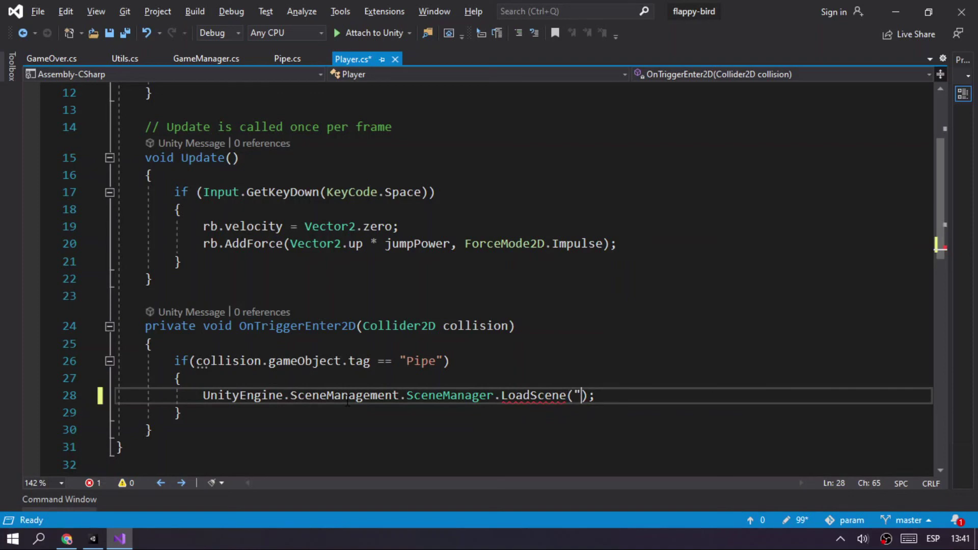
text(GameOver)
key(ctrl+s)
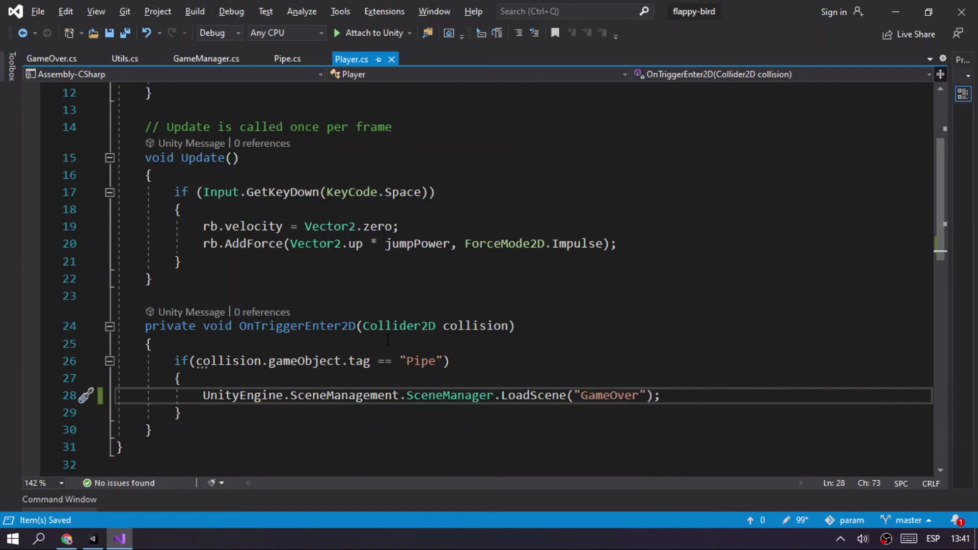
key(alt+Tab)
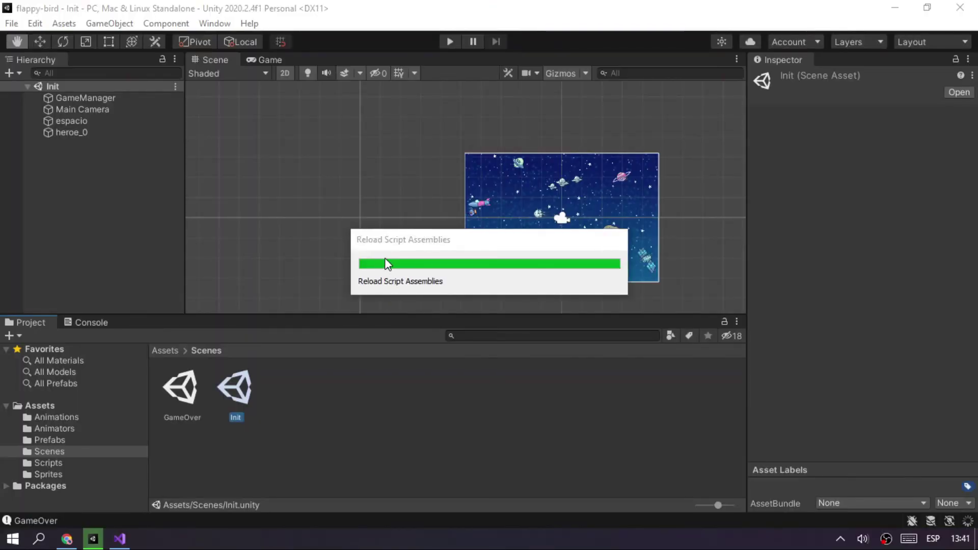
Play-test: crash into a pipe, click the game-over screen to restart Init, then stop play.
key(ctrl+p)
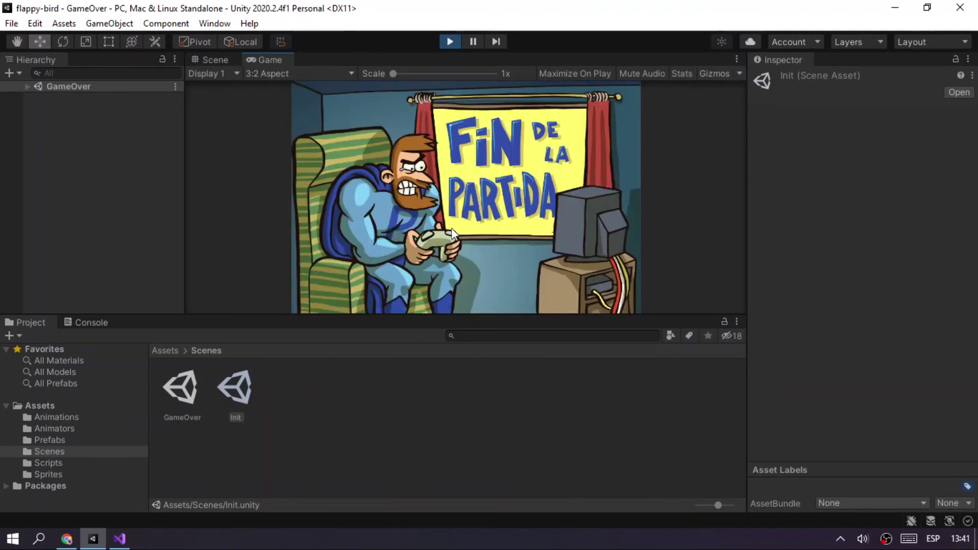
click(455, 207)
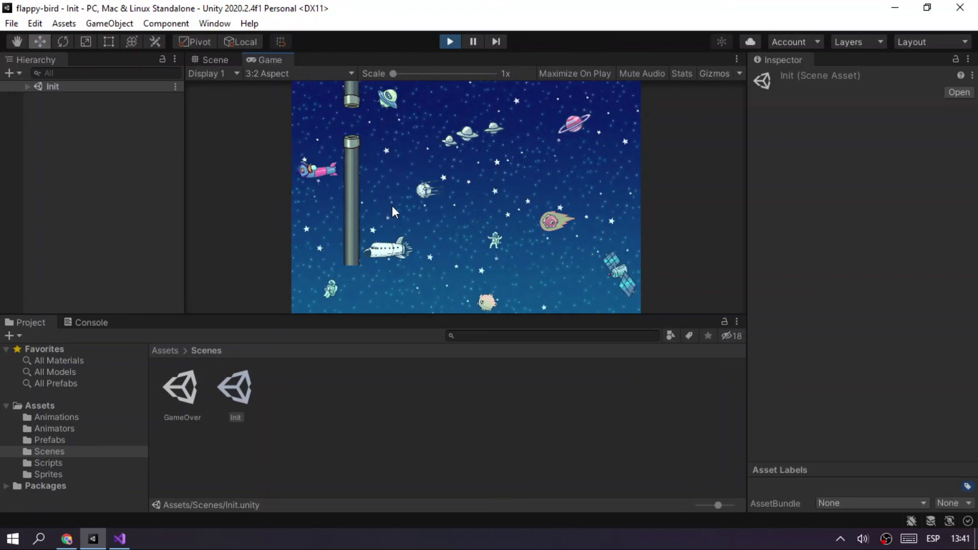
click(453, 43)
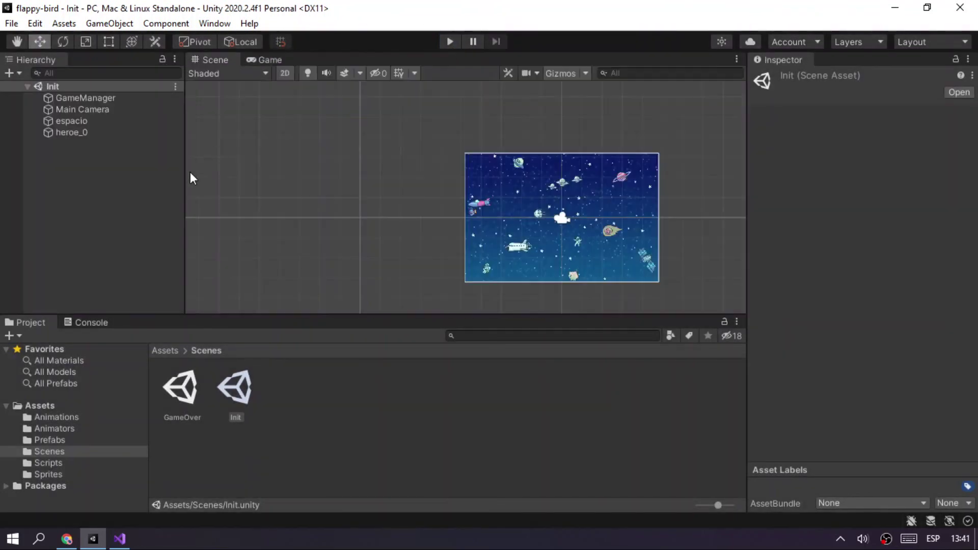
click(47, 408)
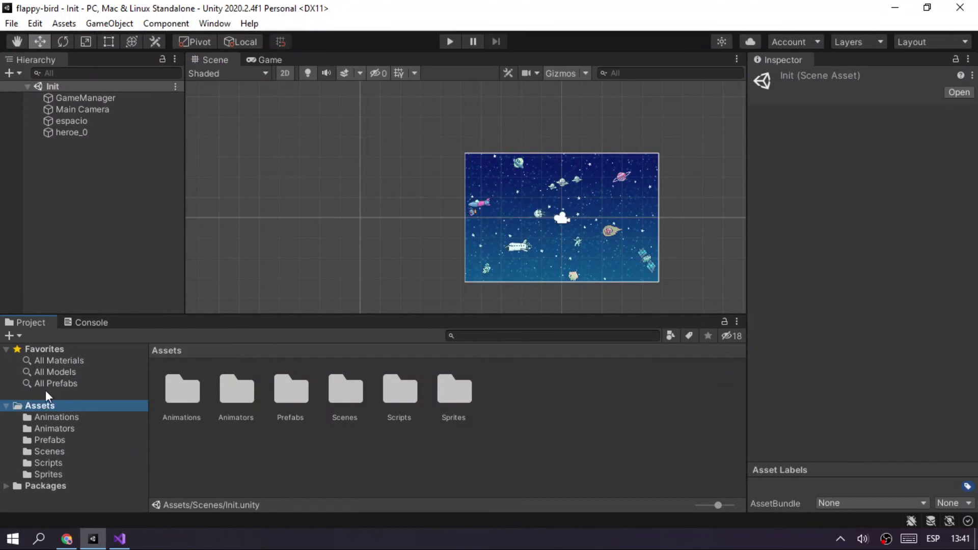
Open the Pipe prefab from the Prefabs folder for editing.
double_click(303, 390)
click(184, 388)
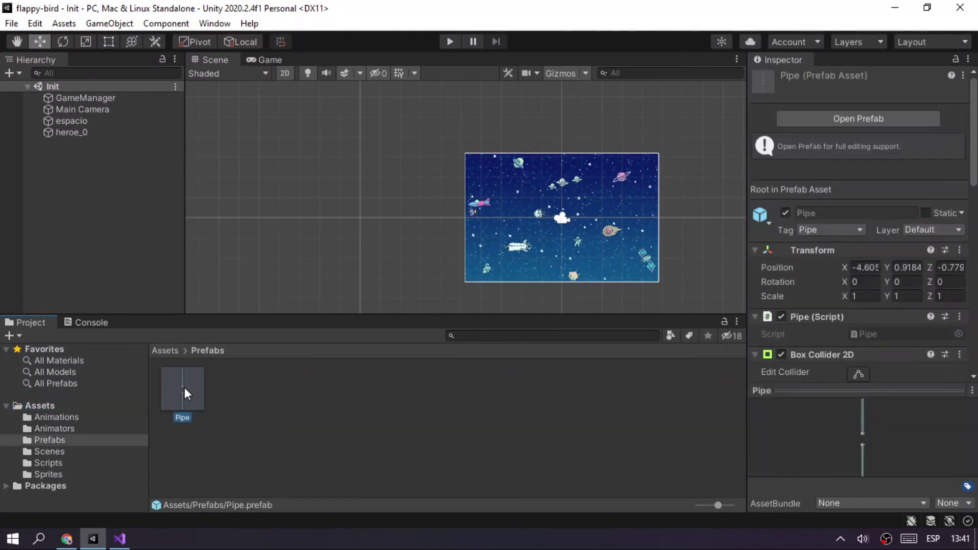
double_click(184, 387)
scroll(868, 220, down, 3)
scroll(866, 219, up, 3)
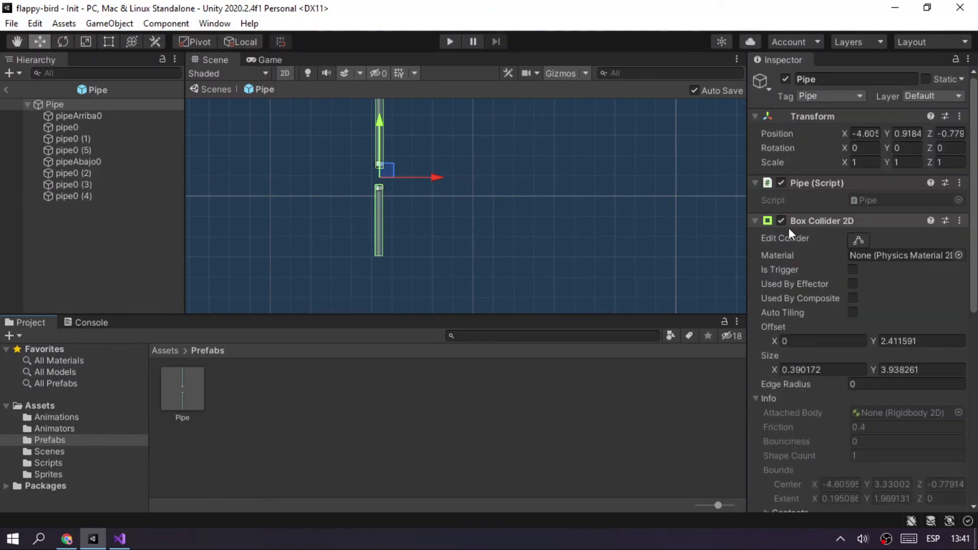
Duplicate pipe0 (4) and move the copy, pipe0 (6), further down the pipe.
click(75, 195)
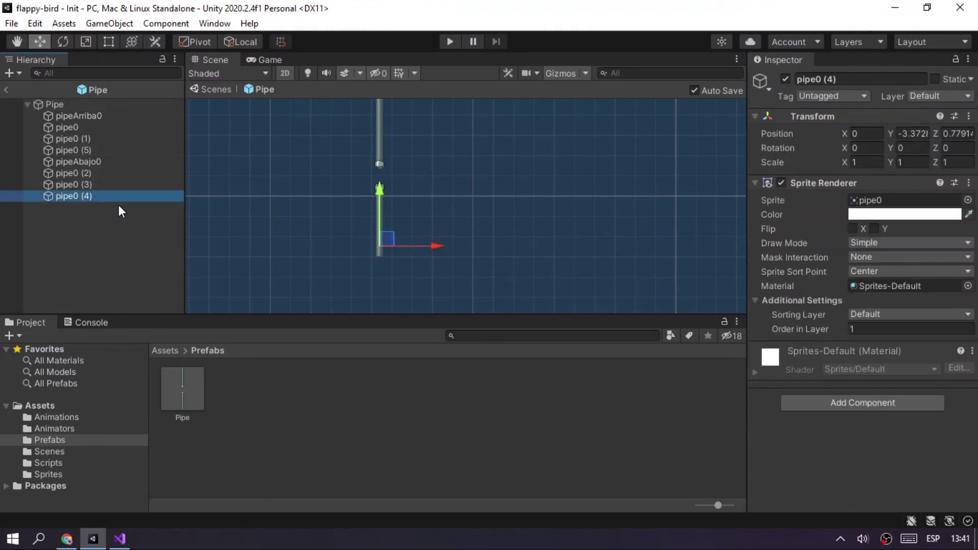
key(ctrl+d)
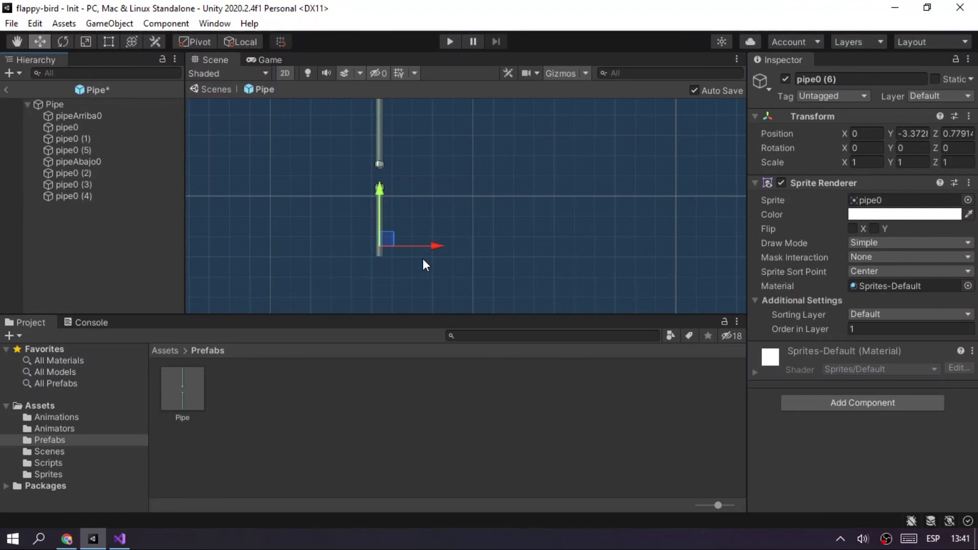
click(69, 197)
click(72, 206)
scroll(381, 210, up, 3)
scroll(380, 266, up, 3)
drag(371, 191, 379, 233)
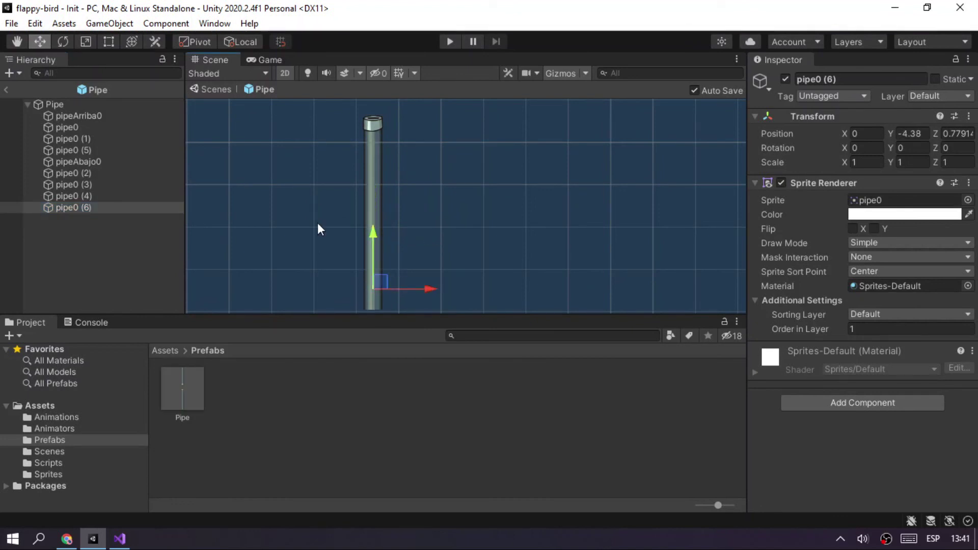
Add pipe0 (7) and pipe0 (8) below, lowering the bottom segment to Y -6.36.
click(74, 207)
key(ctrl+d)
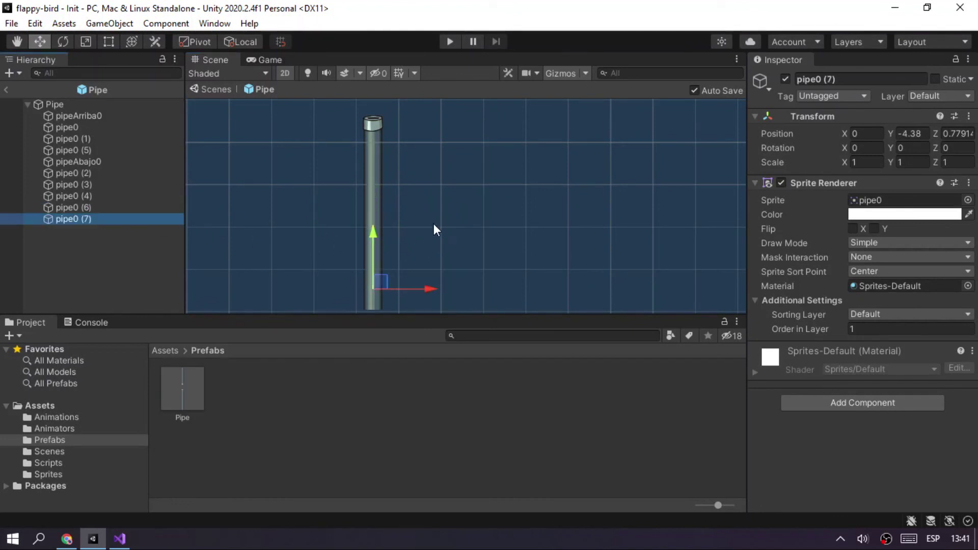
scroll(433, 226, down, 1)
scroll(406, 198, down, 1)
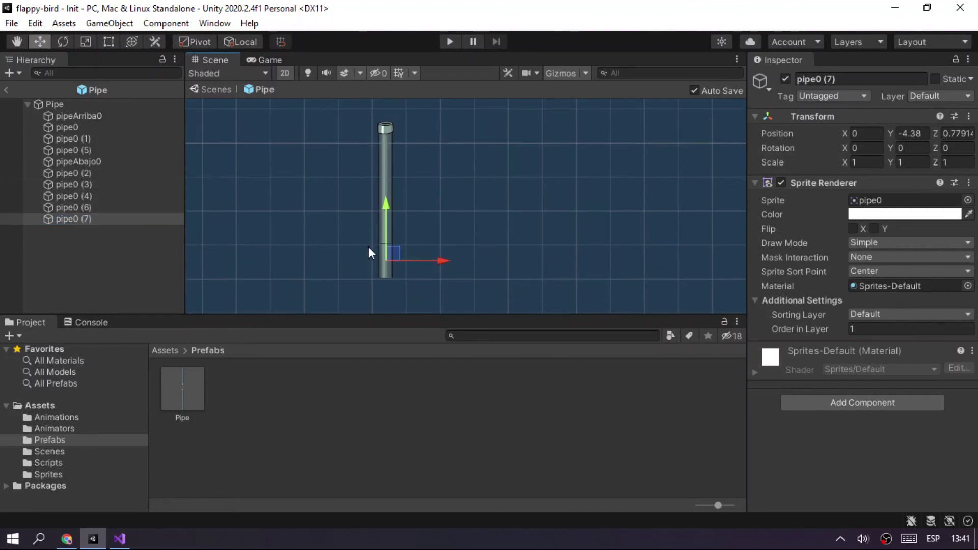
scroll(436, 236, up, 2)
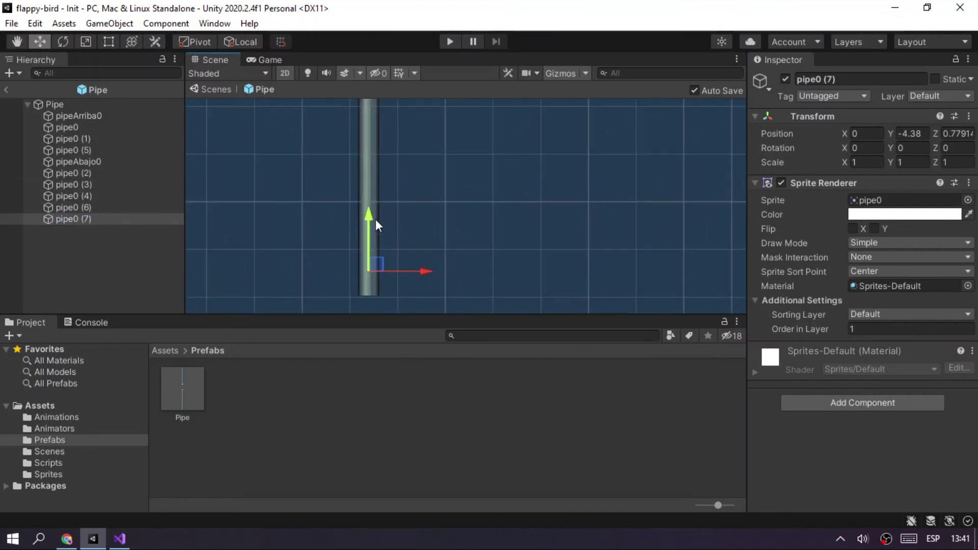
drag(368, 214, 380, 263)
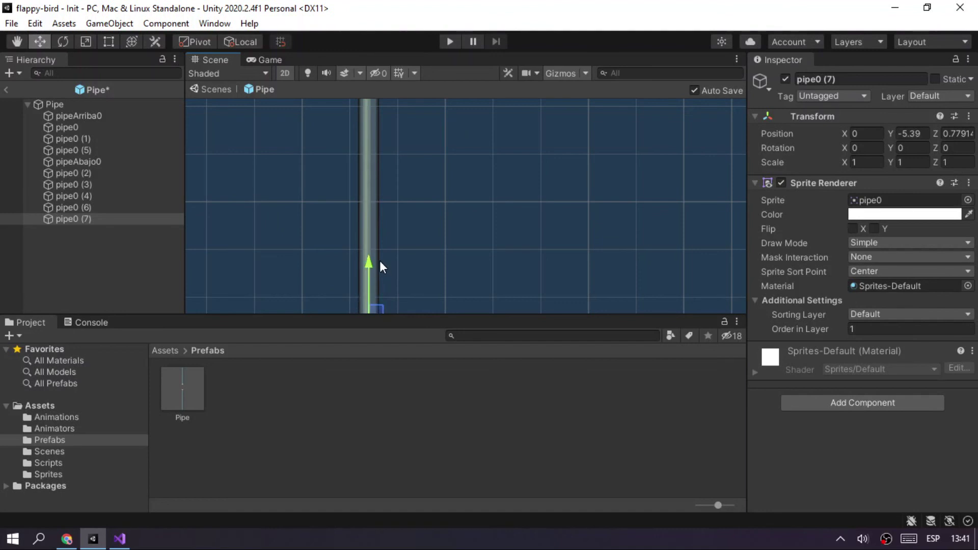
middle_drag(380, 260, 452, 136)
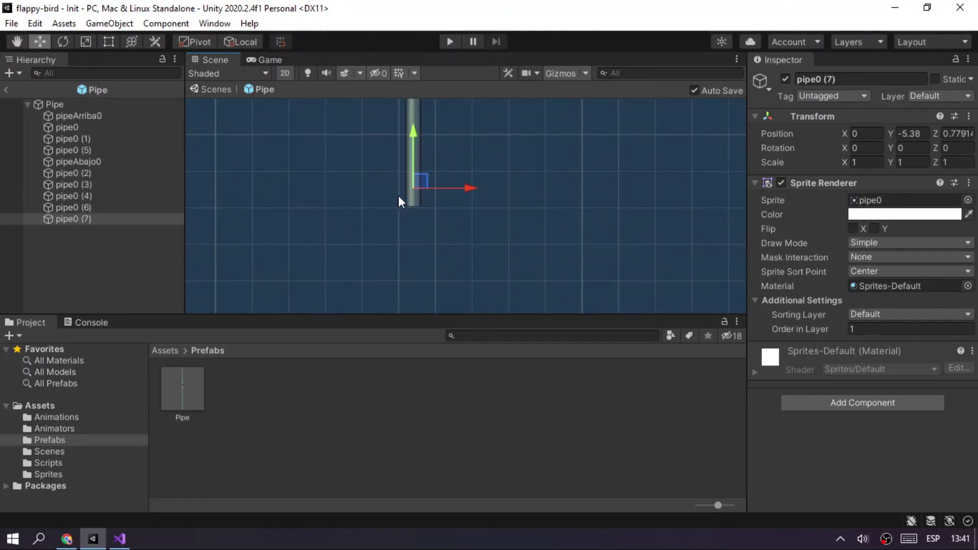
key(ctrl+d)
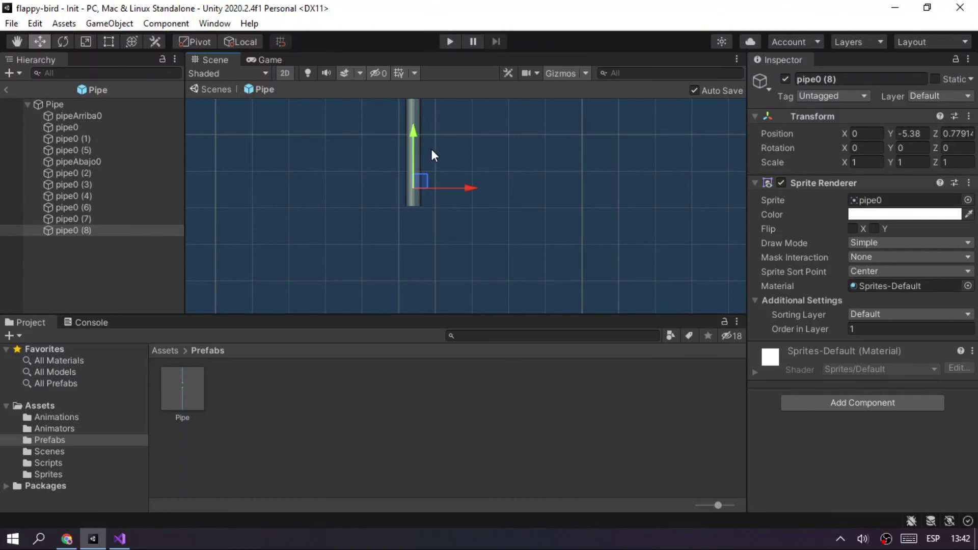
drag(416, 130, 427, 164)
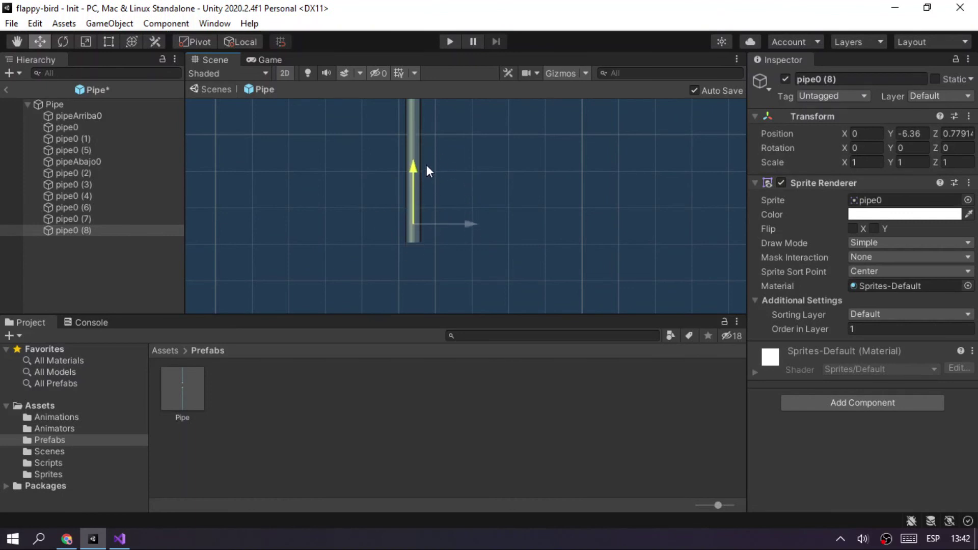
middle_drag(489, 286, 472, 444)
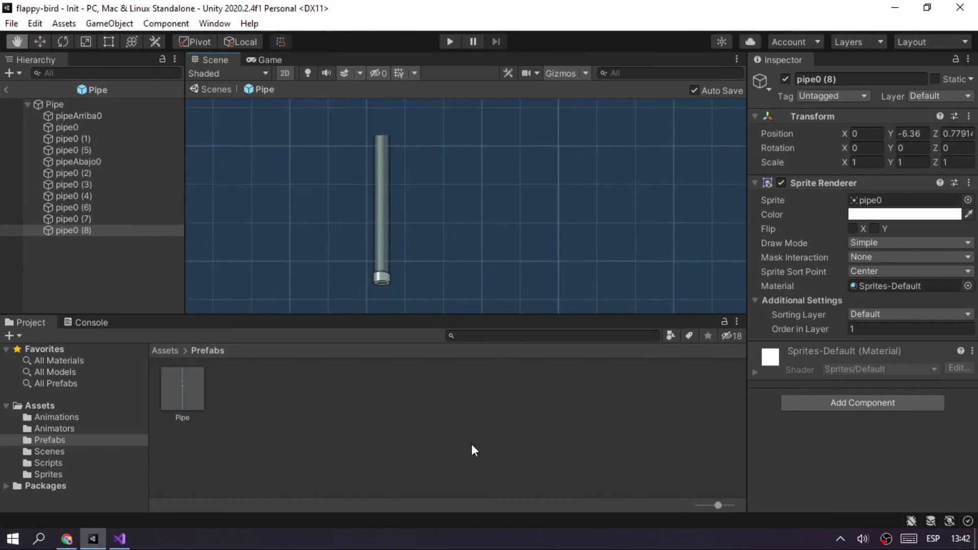
Check the positions of the pipe pieces, ending on the topmost segment pipe0 (5).
click(73, 115)
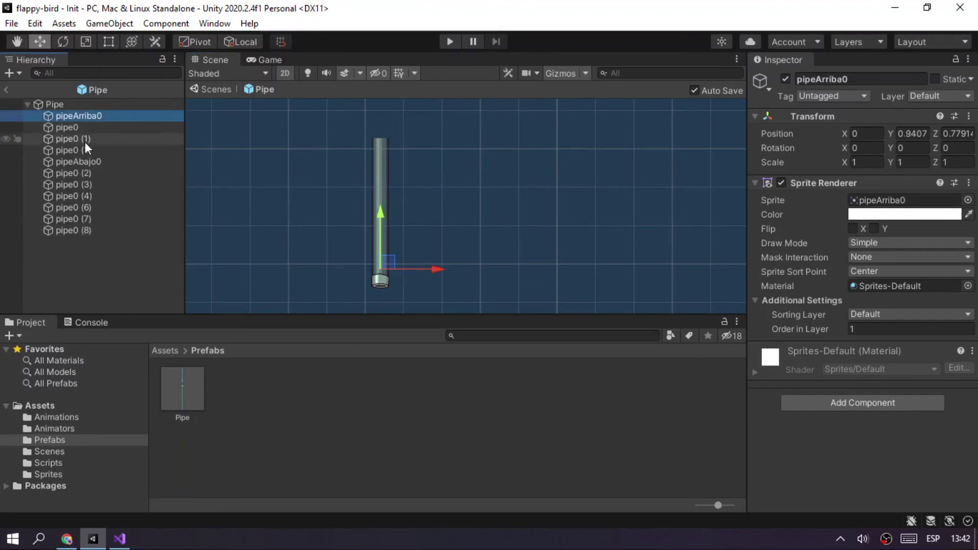
click(86, 173)
click(81, 162)
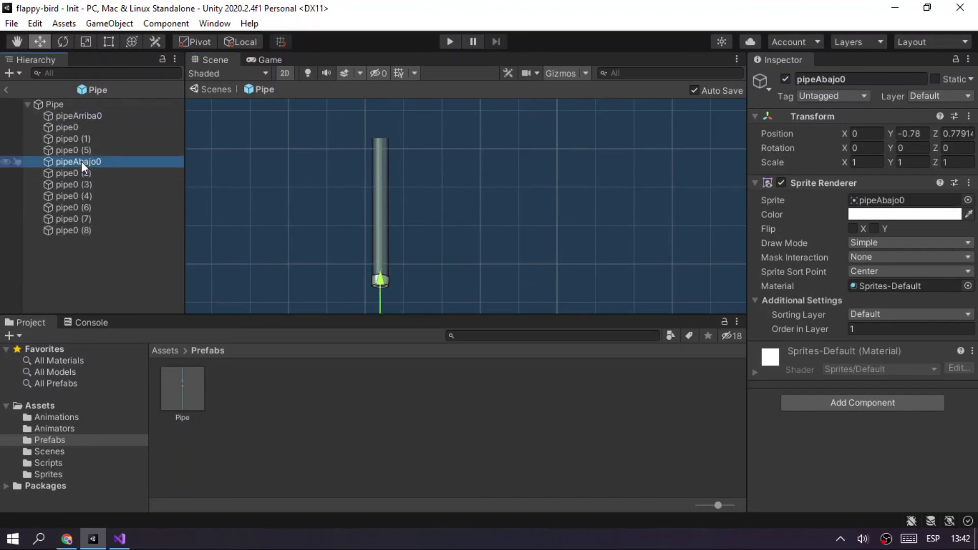
click(80, 142)
click(78, 127)
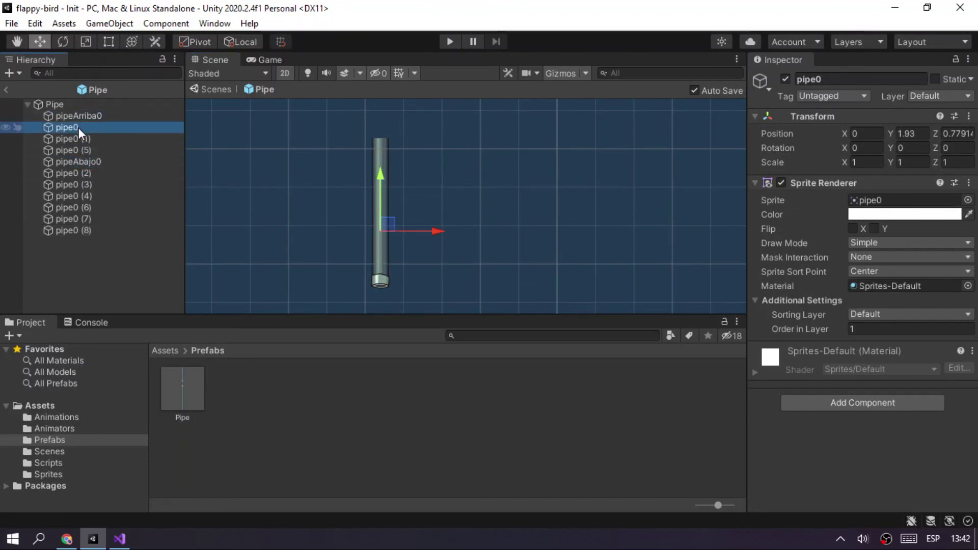
click(77, 152)
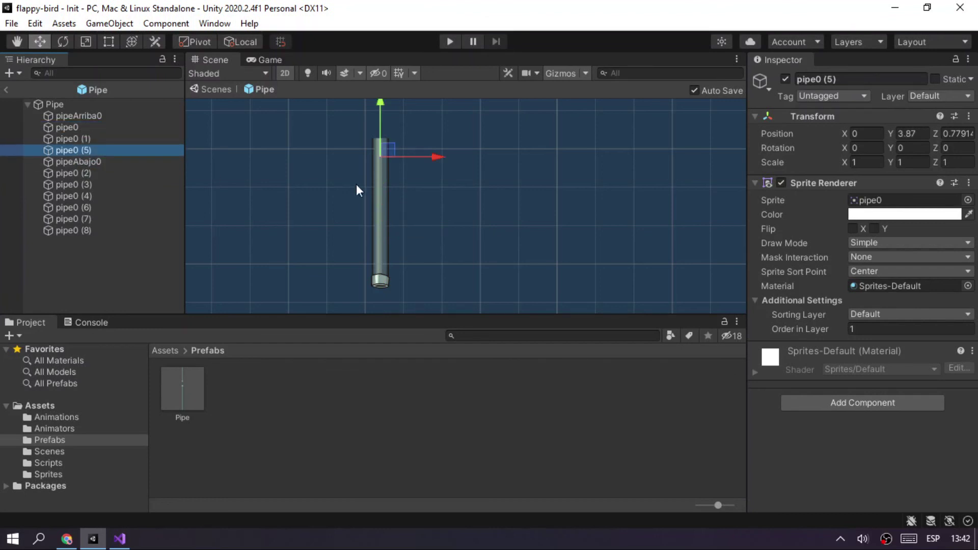
Stack pipe0 (9), (10) and (11) on top at Y 4.85, 5.83 and 6.83.
middle_drag(417, 131, 398, 199)
key(ctrl+d)
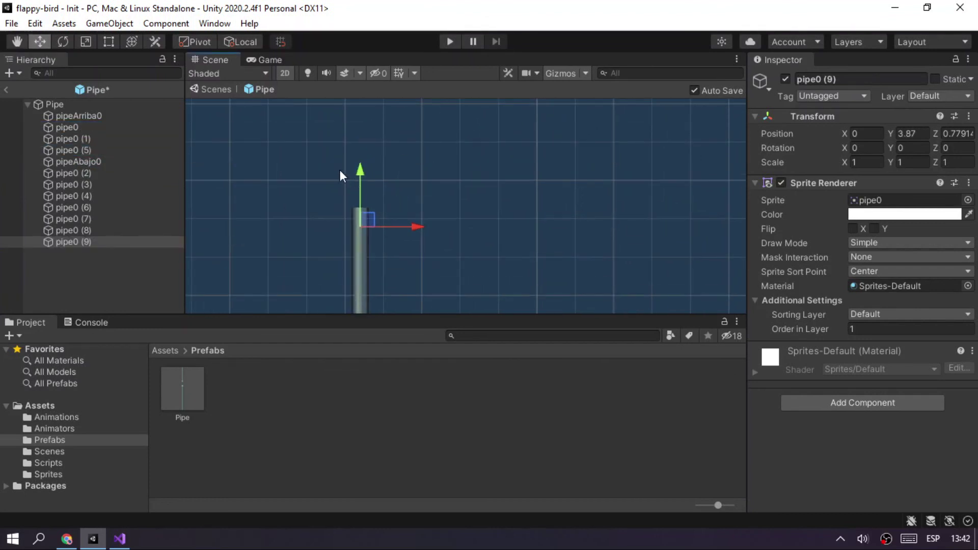
drag(359, 175, 370, 137)
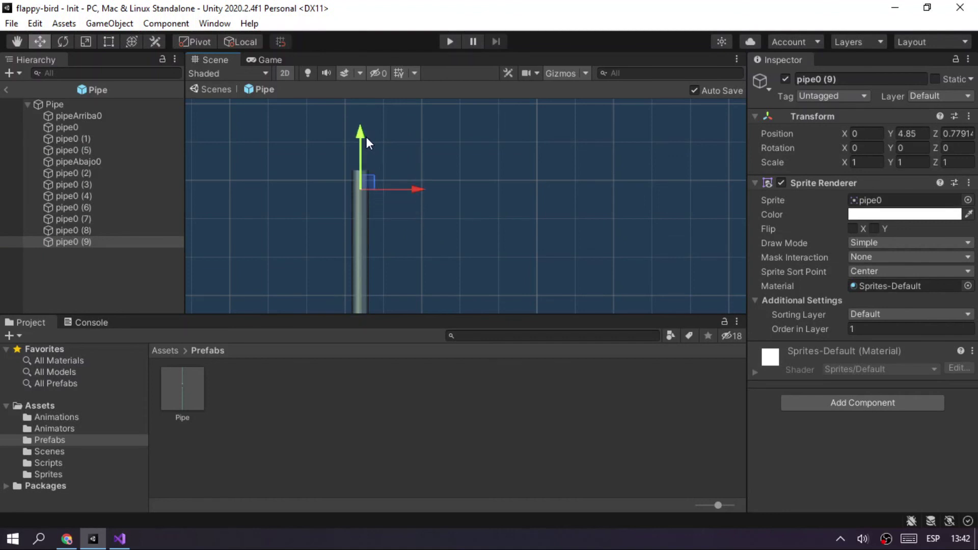
key(ctrl+d)
drag(362, 137, 368, 99)
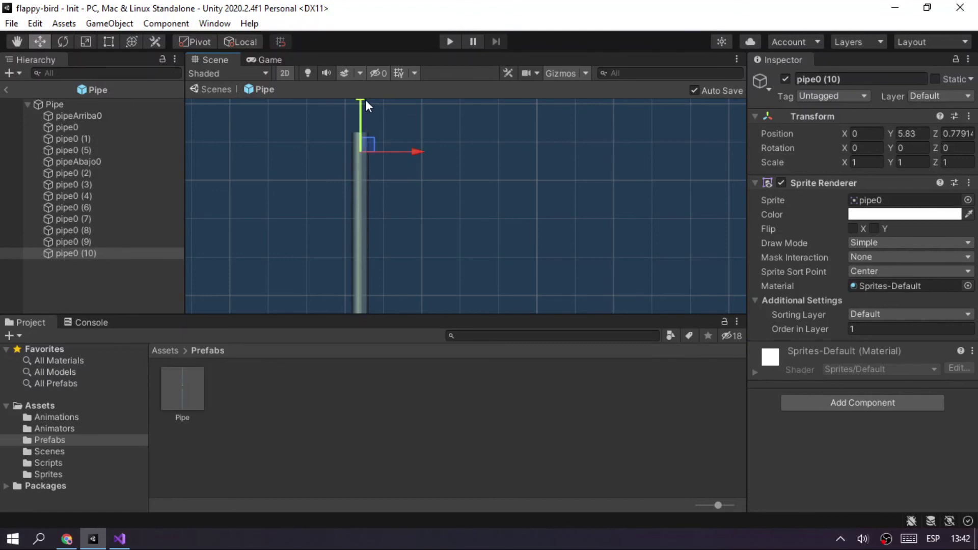
key(ctrl+d)
drag(363, 113, 369, 75)
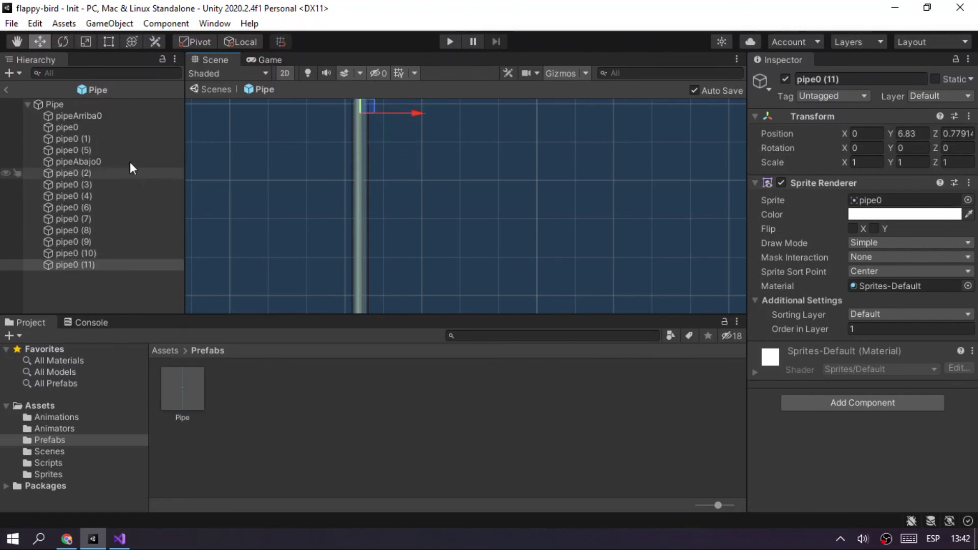
click(68, 107)
Drag the Box Collider 2D's top and bottom edges to the upper pipe's ends (offset Y 3.89791, size Y 6.910898).
mouse_move(514, 285)
middle_down()
mouse_move(498, 218)
mouse_move(489, 241)
middle_up()
click(858, 240)
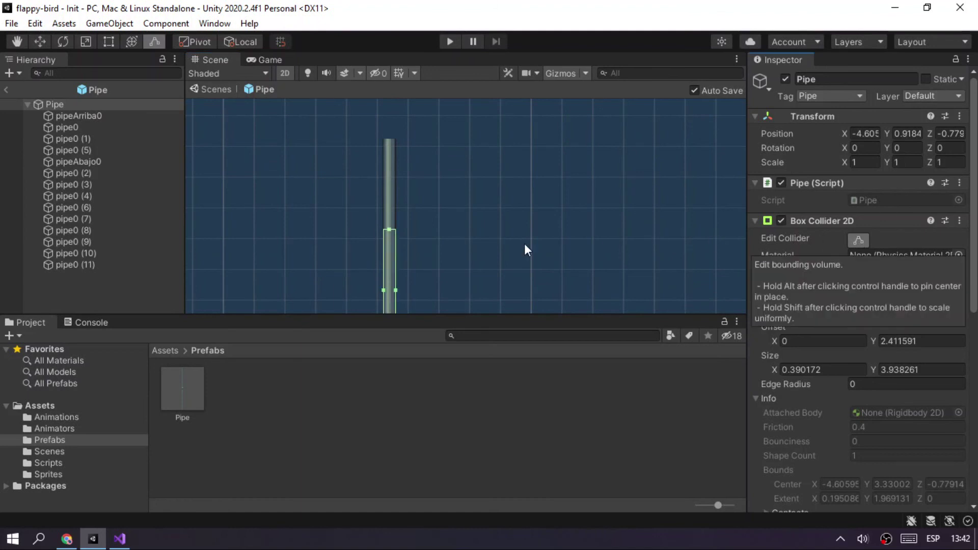
drag(390, 229, 390, 138)
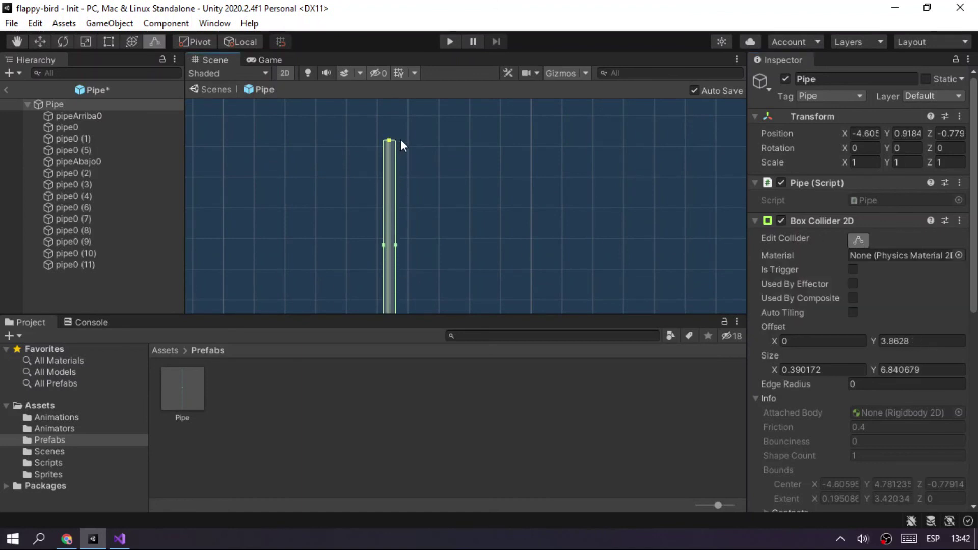
middle_drag(472, 244, 476, 103)
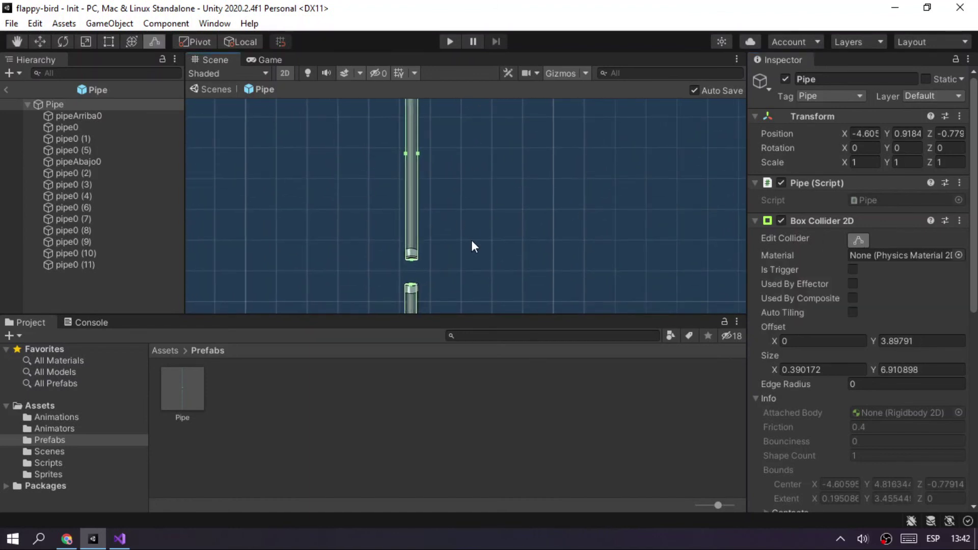
middle_drag(461, 257, 488, 186)
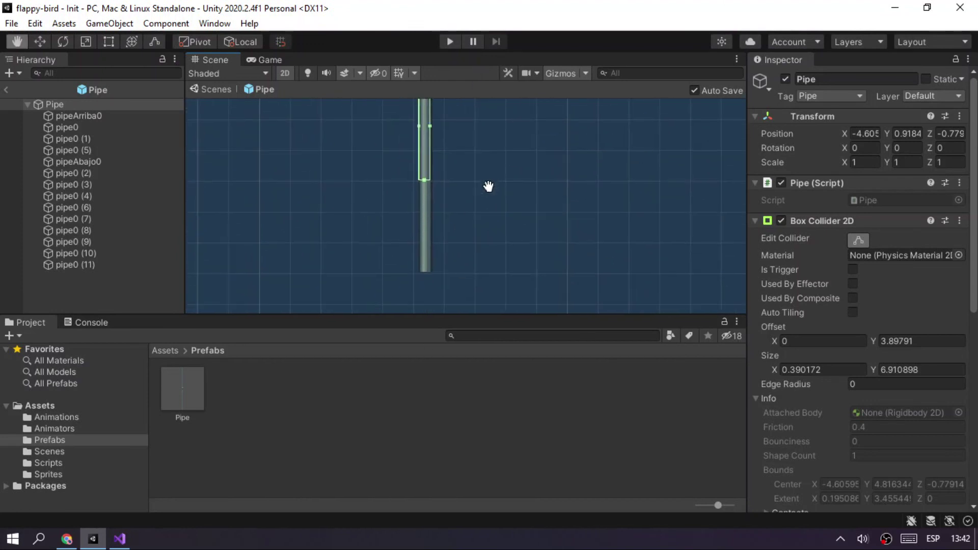
drag(423, 177, 430, 266)
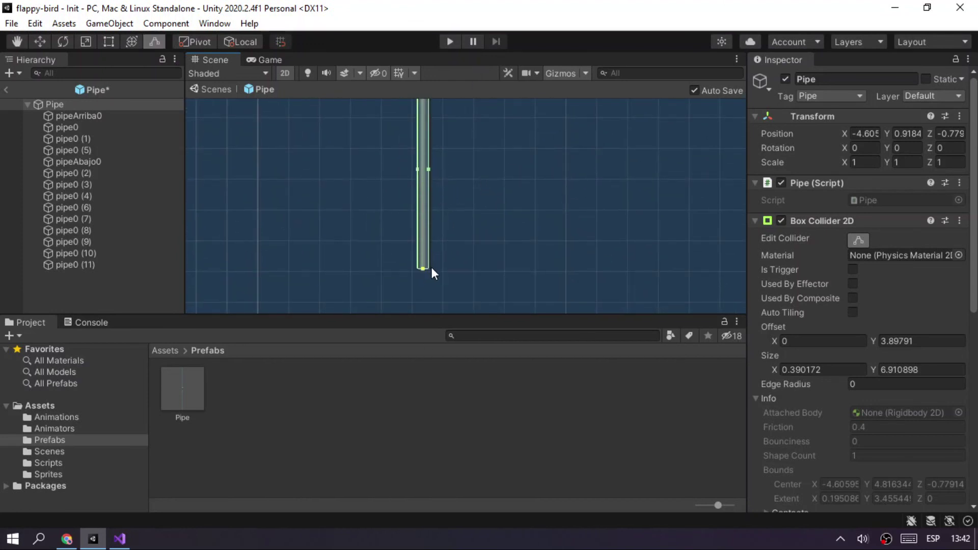
click(577, 221)
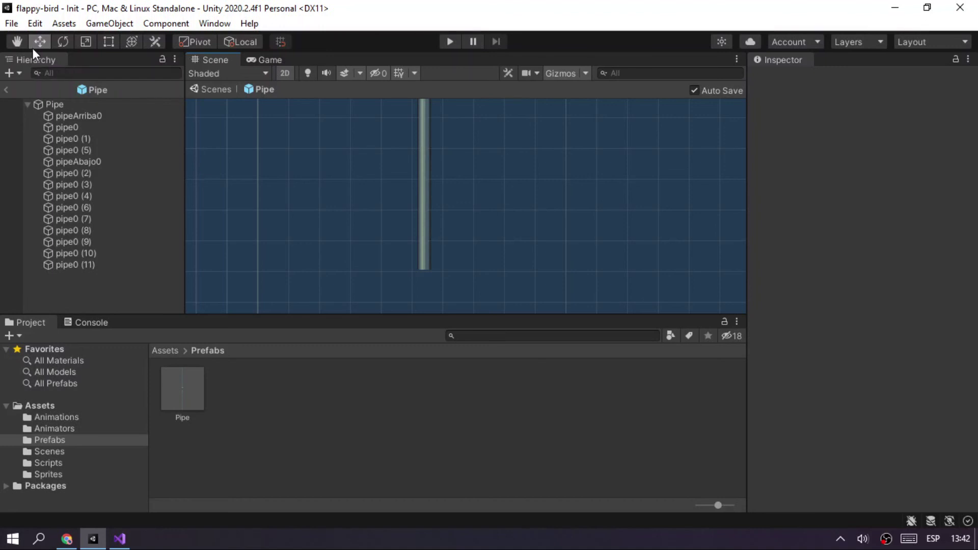
Exit prefab mode to Init, play until FIN DE LA PARTIDA appears, then switch to Chrome.
click(6, 92)
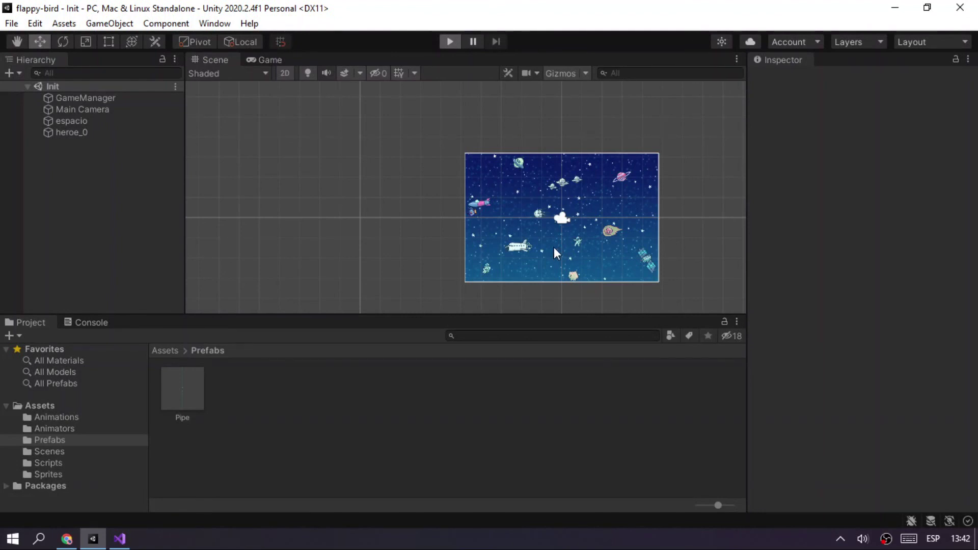
key(ctrl+p)
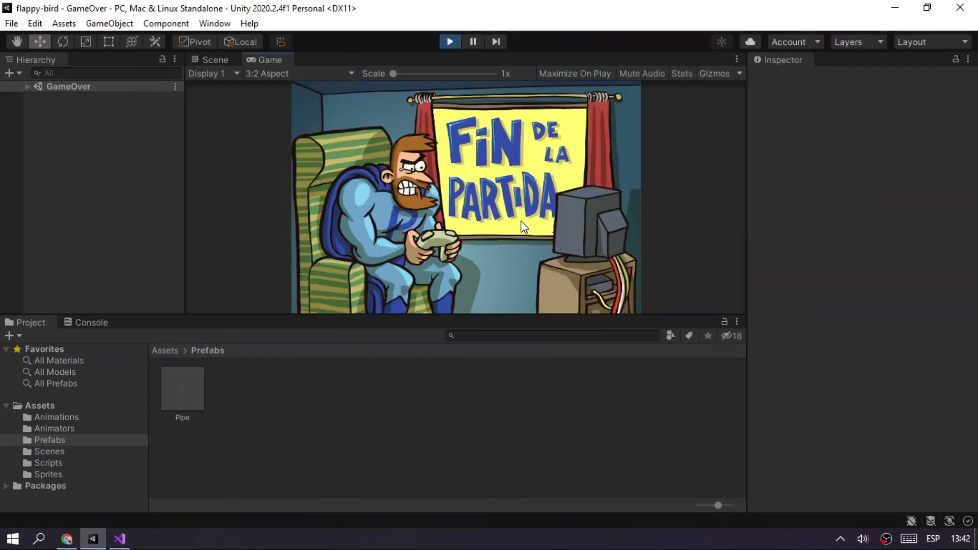
key(alt+Tab)
key(Tab)
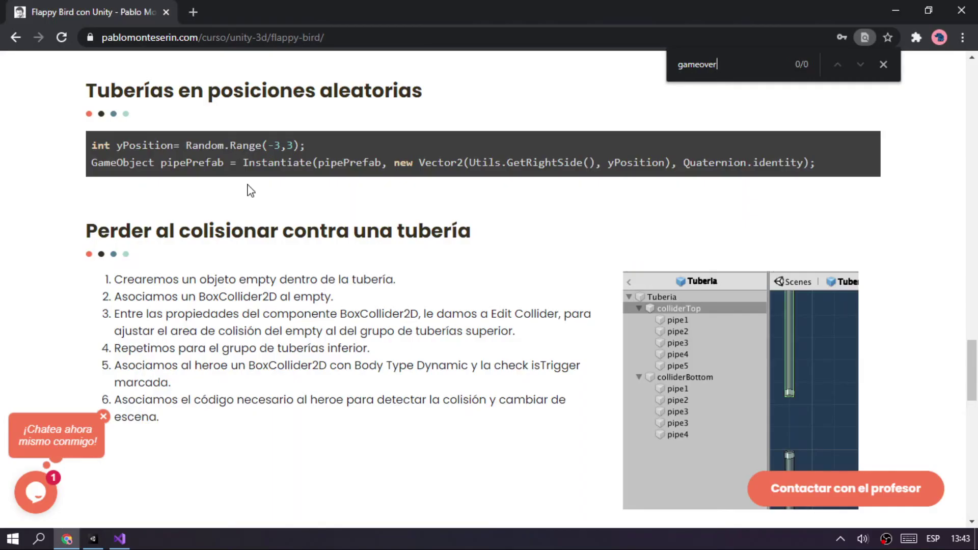
Review the 'Perder al salir por los límites de la pantalla' tutorial section, then stop the running game in Unity.
scroll(264, 178, down, 5)
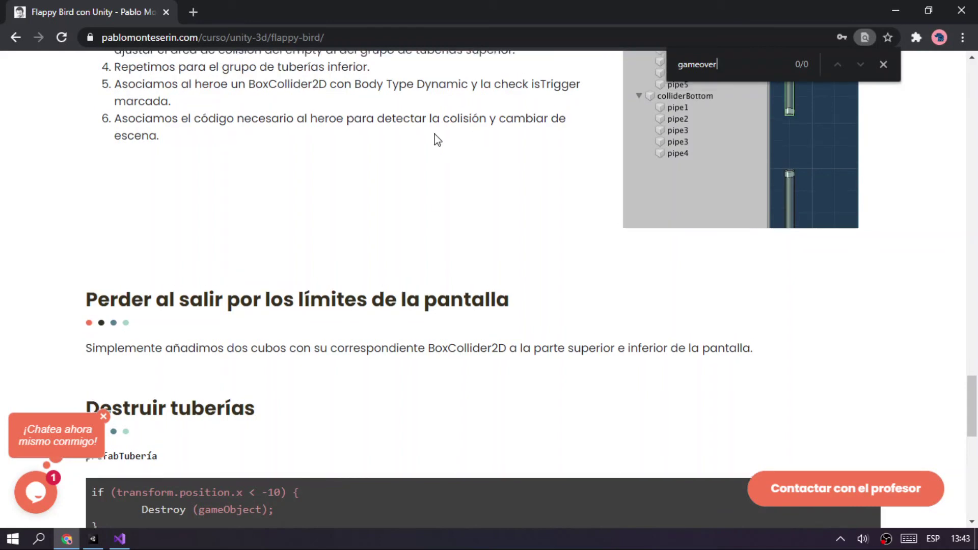
scroll(434, 137, up, 1)
key(alt+Tab)
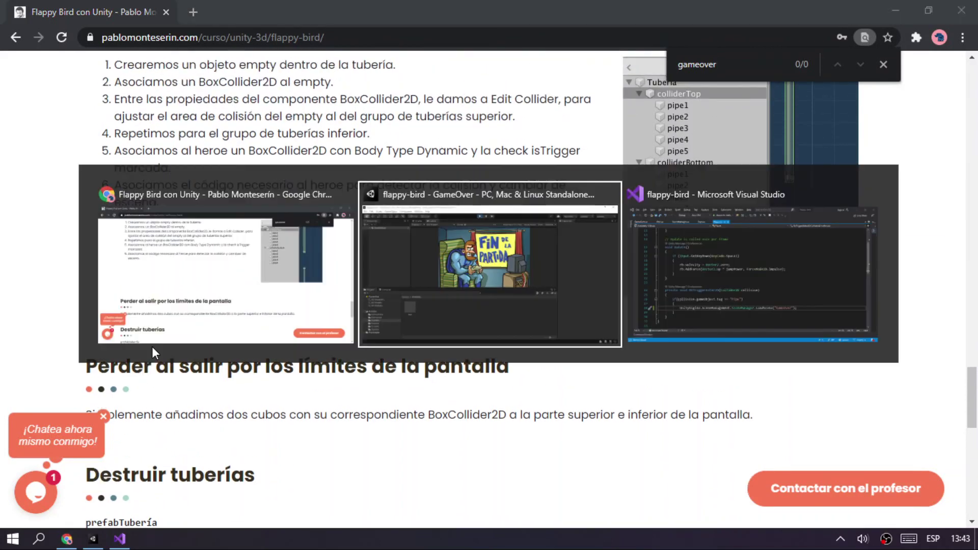
click(450, 41)
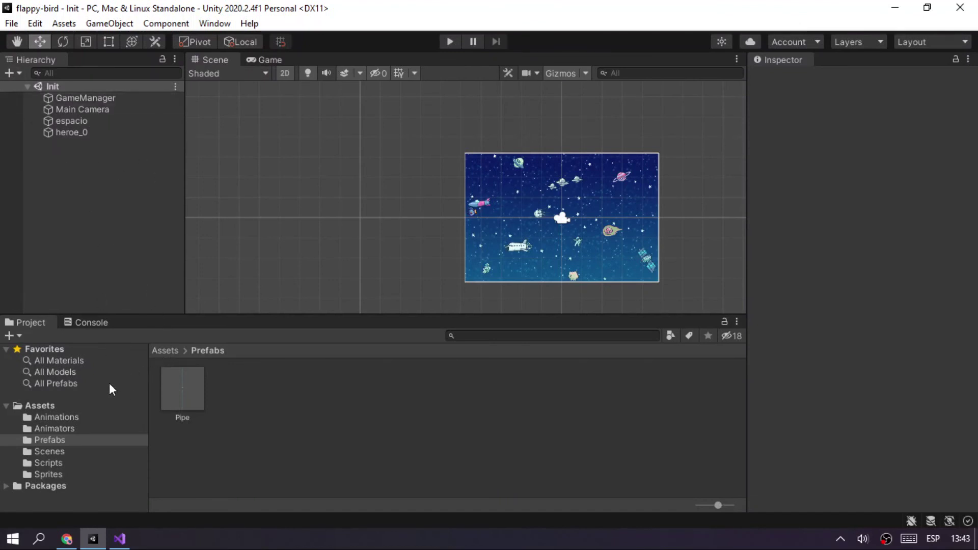
Add a new cube to the scene and name it Top.
right_click(60, 180)
mouse_move(132, 385)
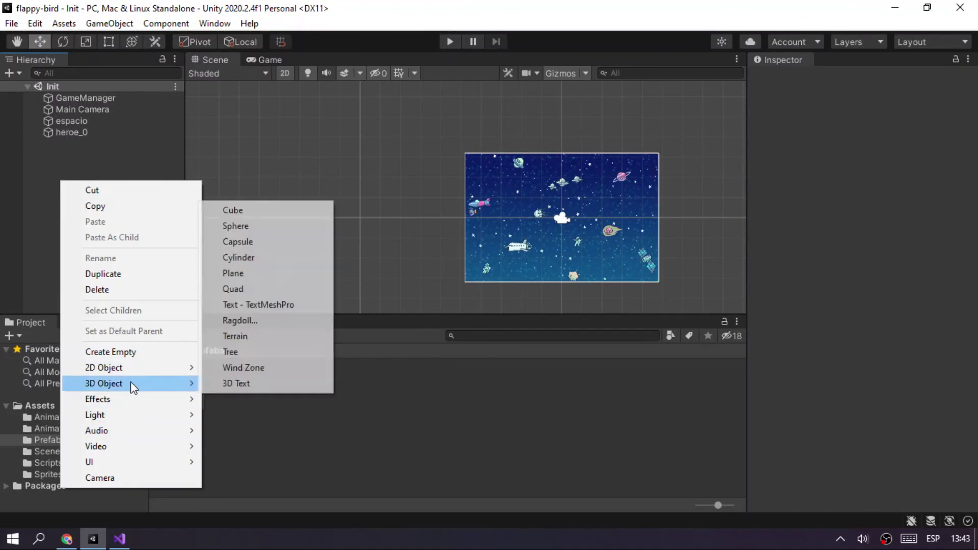
click(278, 203)
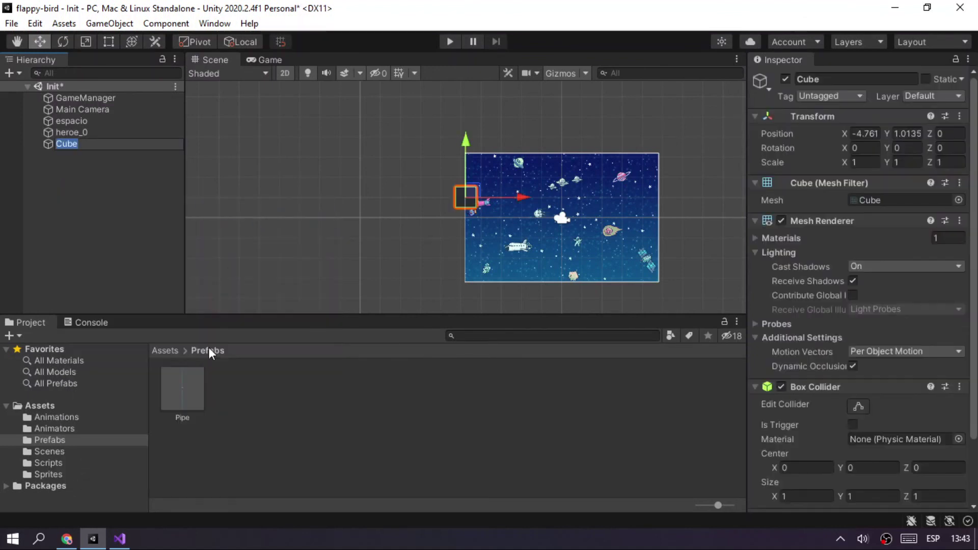
click(825, 79)
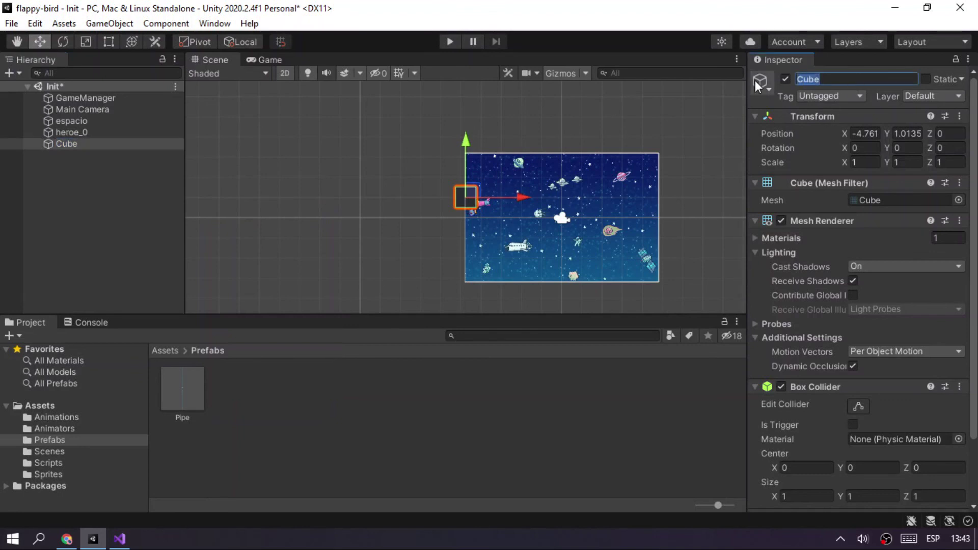
text(Top)
key(Return)
right_click(105, 232)
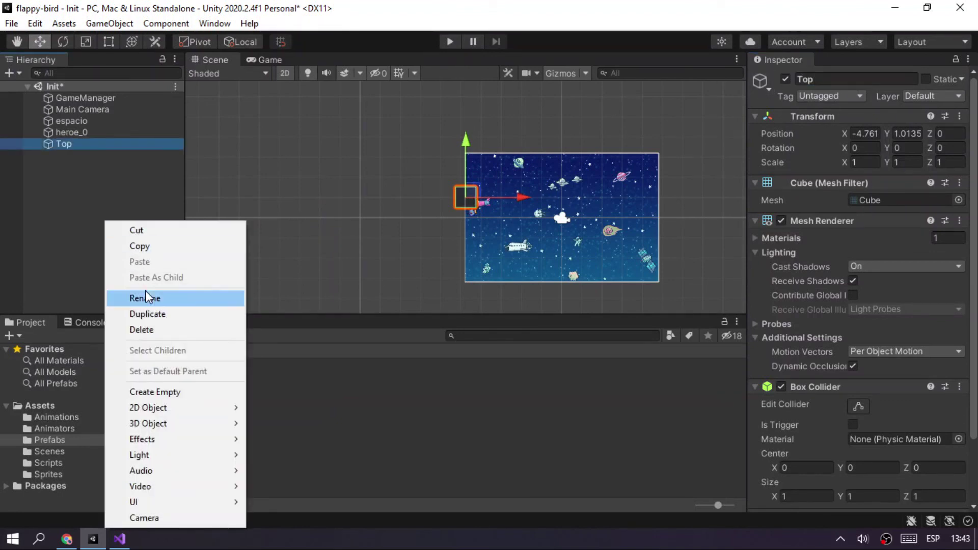
click(113, 166)
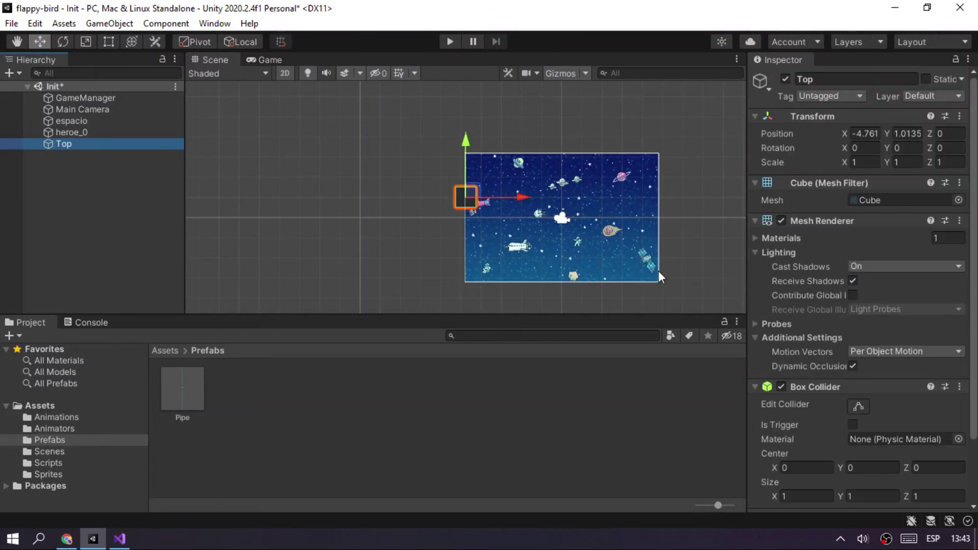
Stretch Top into a wide thin bar and place it at Y 3.6 on the background's top edge.
key(t)
drag(475, 189, 660, 198)
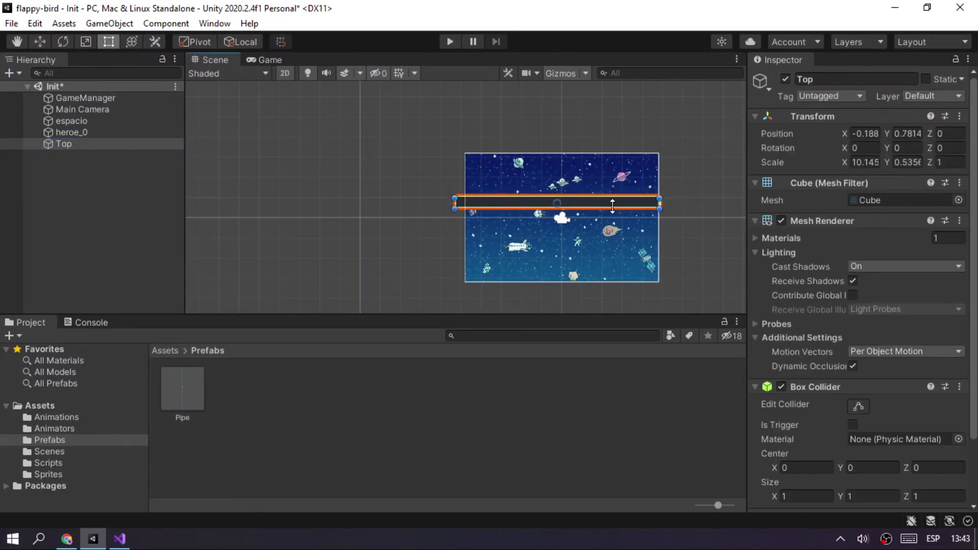
key(w)
drag(557, 145, 543, 85)
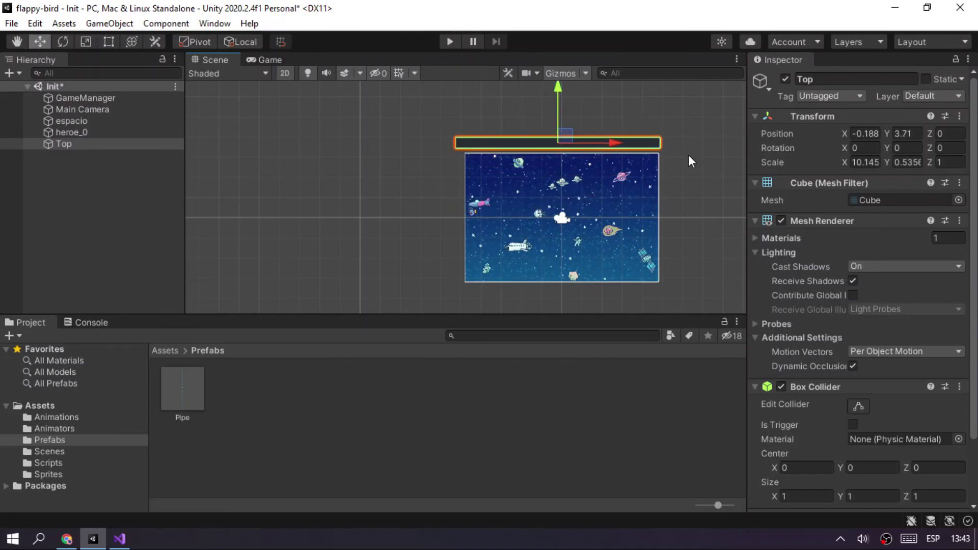
drag(557, 87, 557, 89)
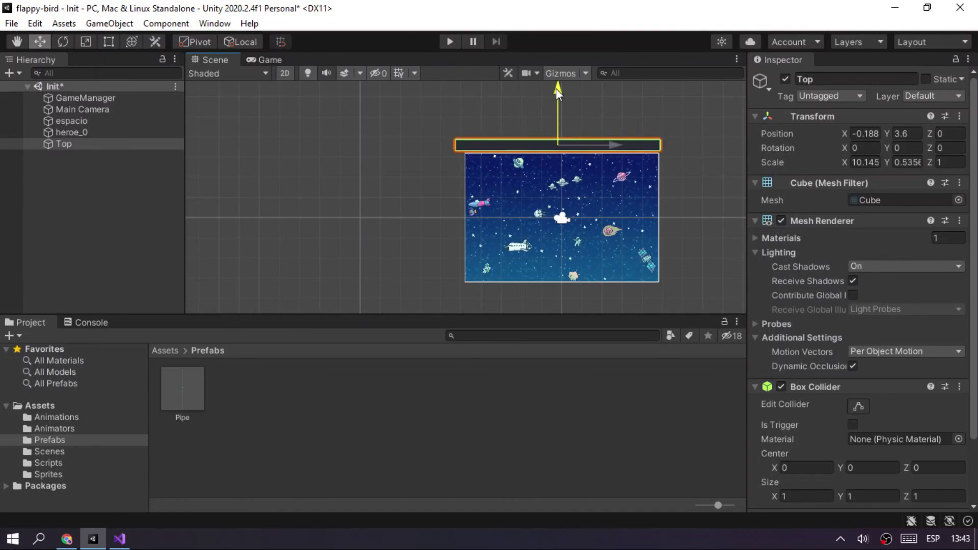
click(691, 174)
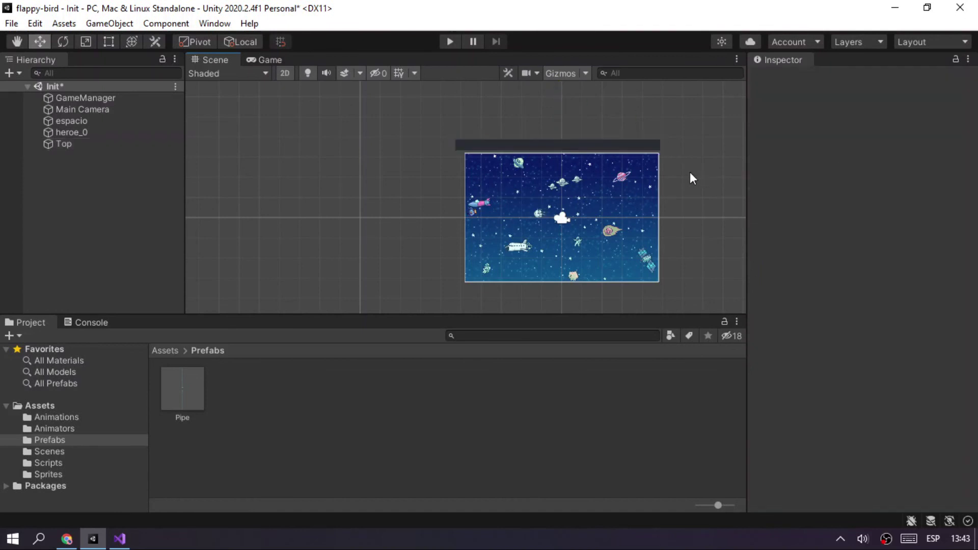
Duplicate Top, move the copy to Y -3.62 below the background, and rename it Bottom.
click(47, 145)
key(ctrl+d)
drag(564, 89, 567, 234)
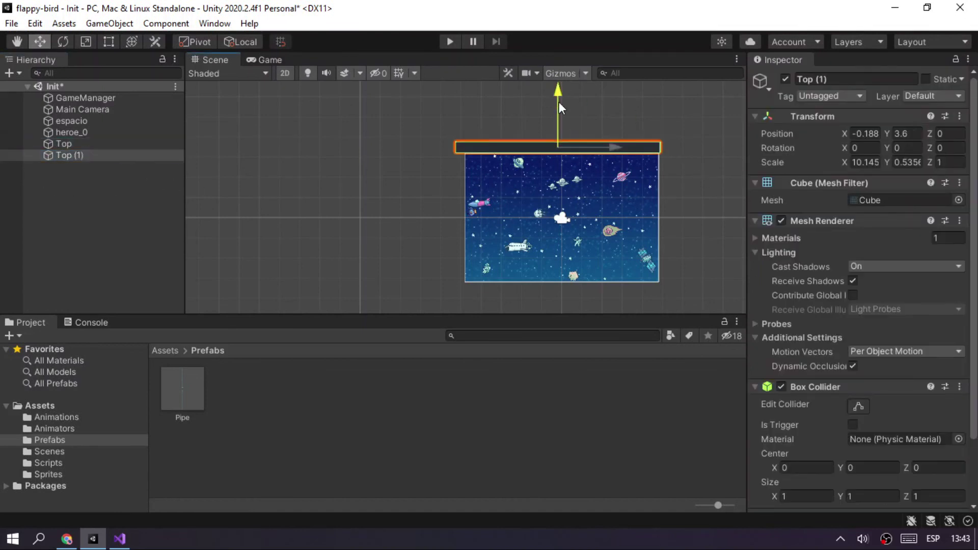
click(815, 79)
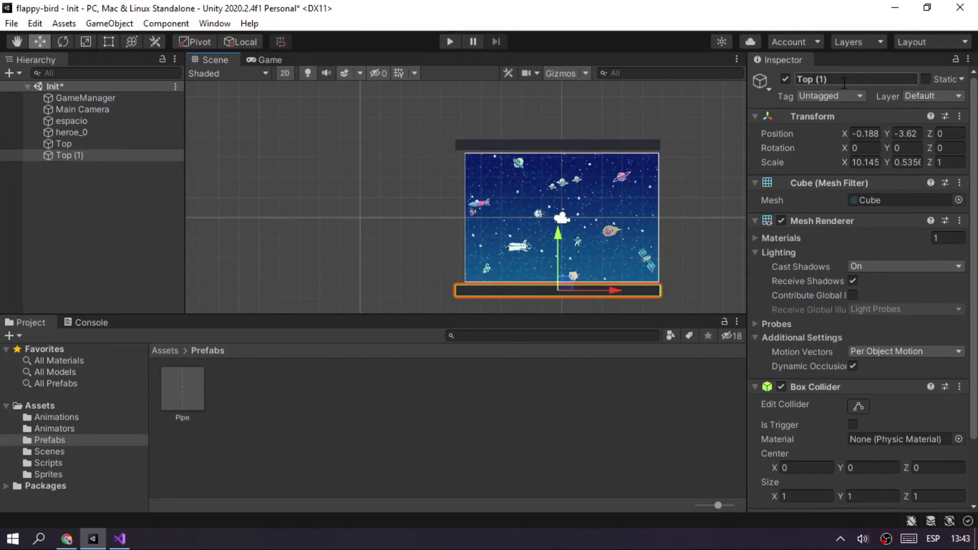
text(Bot)
text(tom)
key(Return)
click(90, 145)
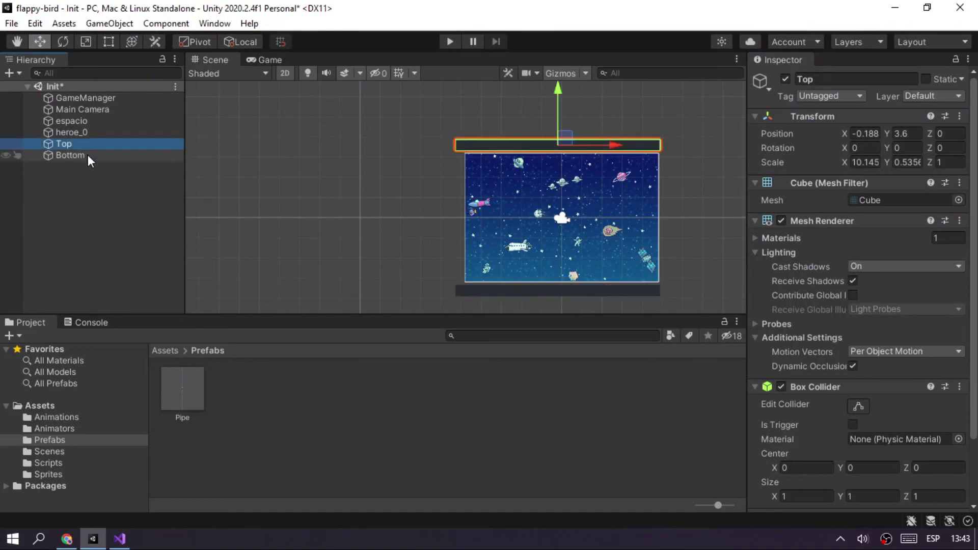
With Top and Bottom selected, remove their Box Collider and add a Box Collider 2D.
ctrl+click(88, 155)
click(959, 387)
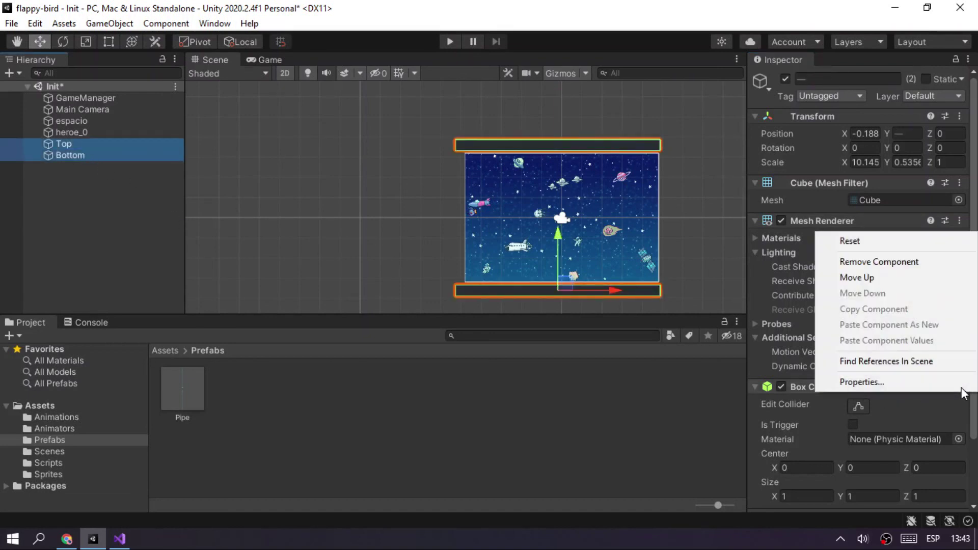
click(864, 263)
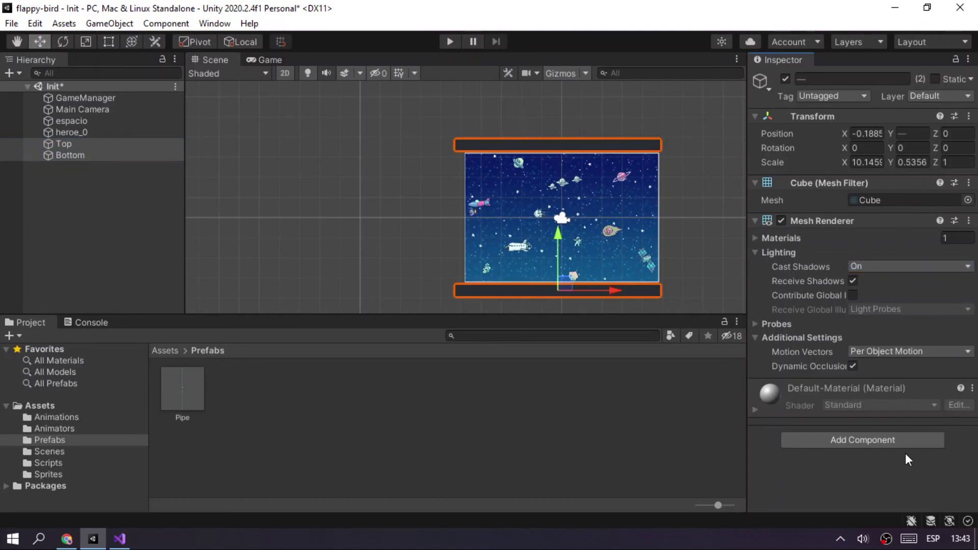
click(896, 441)
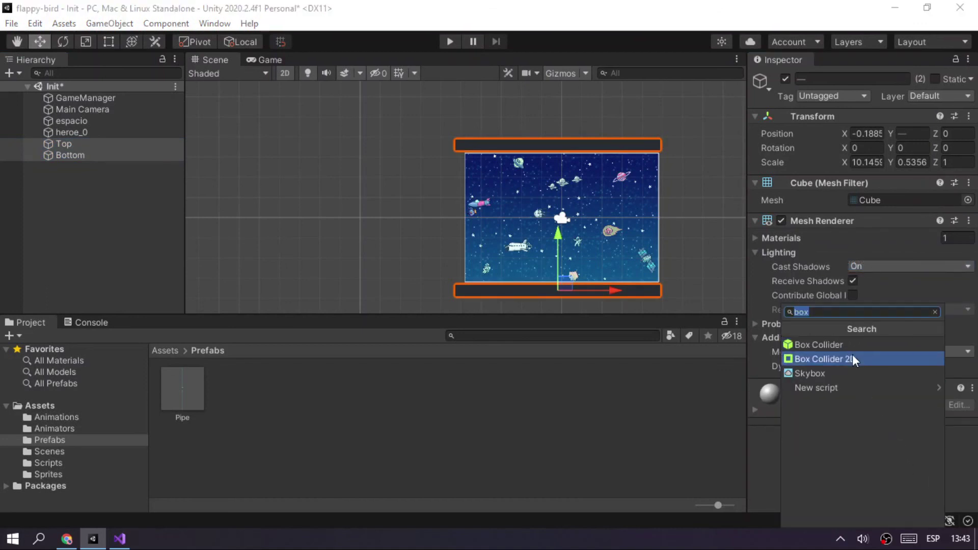
click(851, 356)
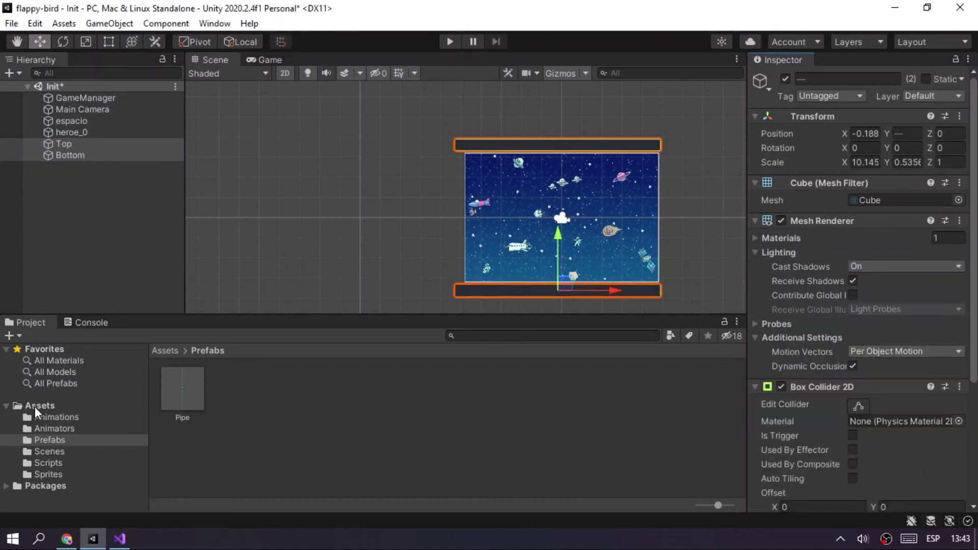
click(53, 467)
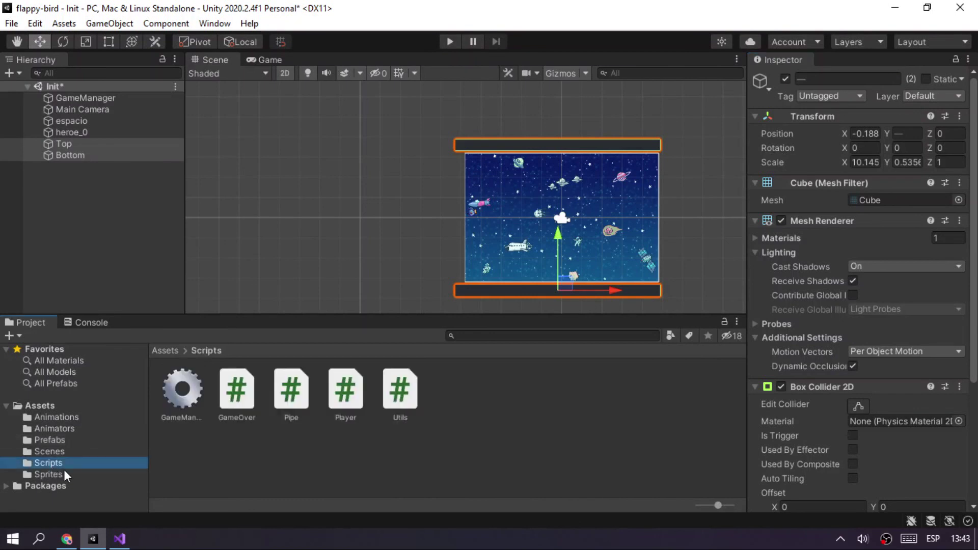
Create a C# script named GameOverCollider in Assets/Scripts and open it in Visual Studio.
right_click(491, 402)
click(762, 50)
text(G)
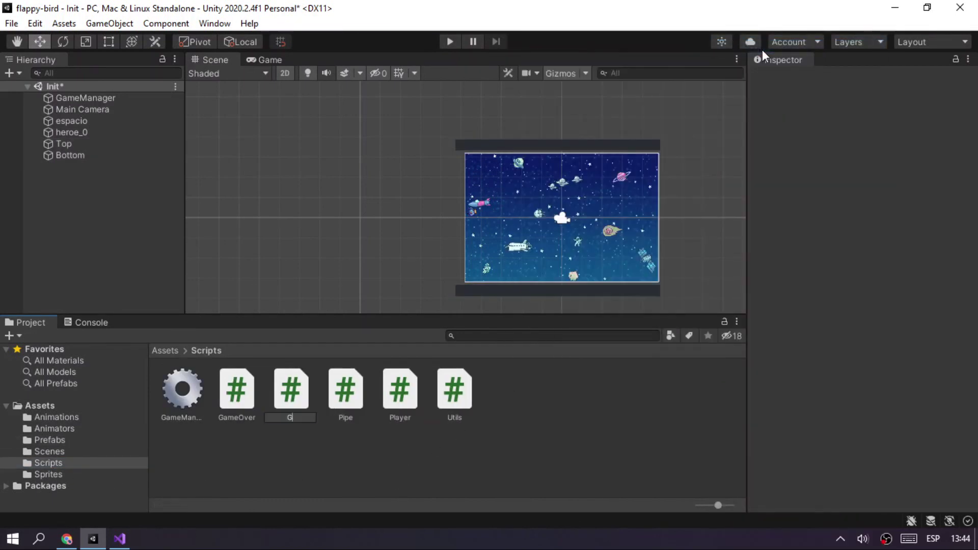
text(rCollider)
key(Return)
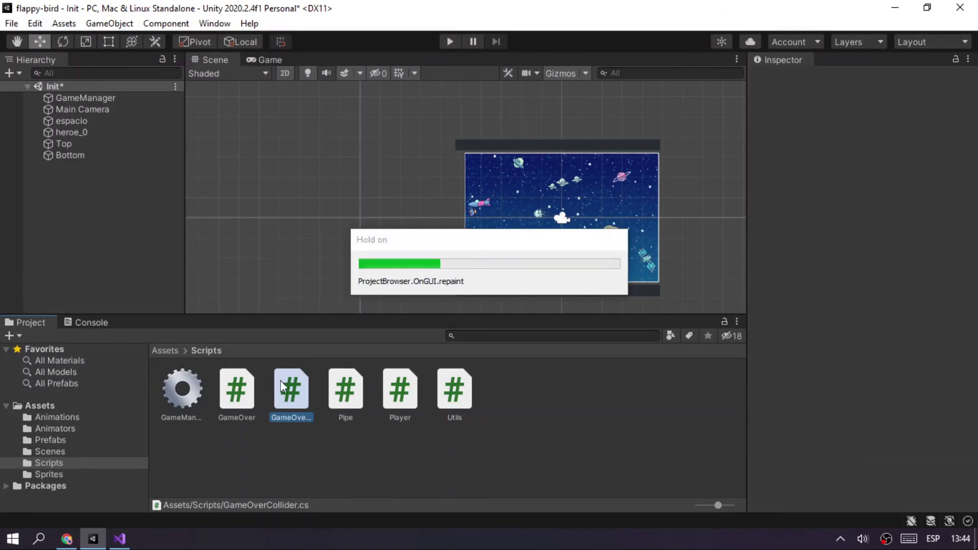
double_click(280, 380)
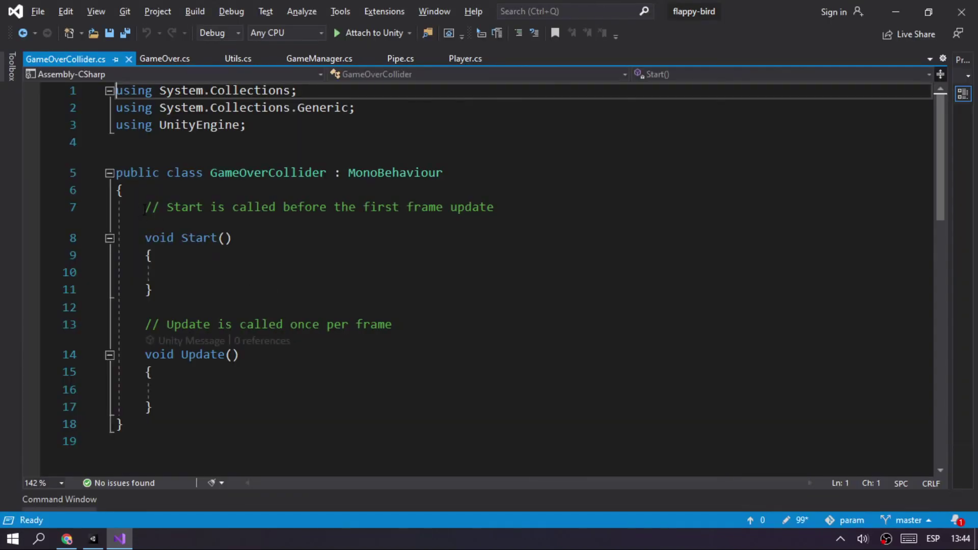
Replace Start and Update with an OnTriggerEnter2D that checks collision.gameObject.tag == "Player".
drag(145, 207, 185, 408)
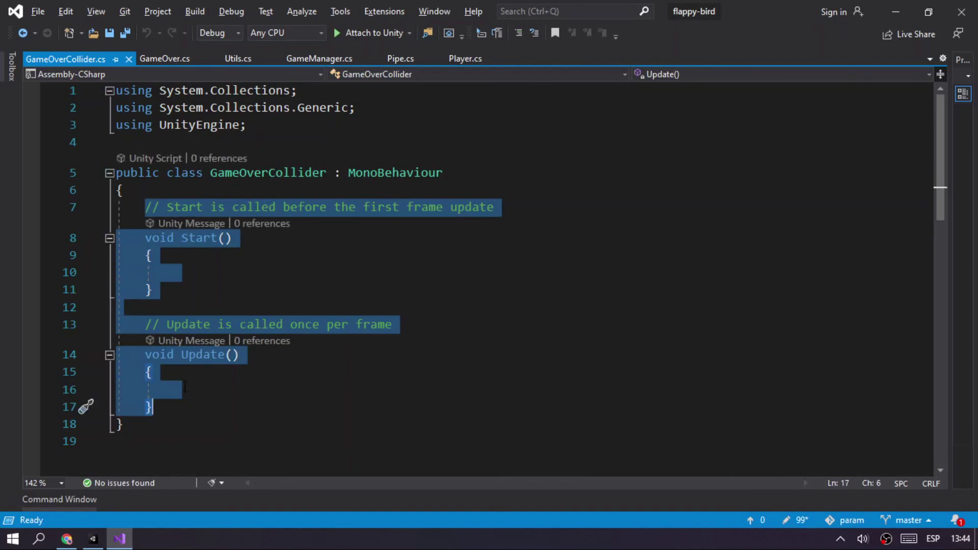
text(On)
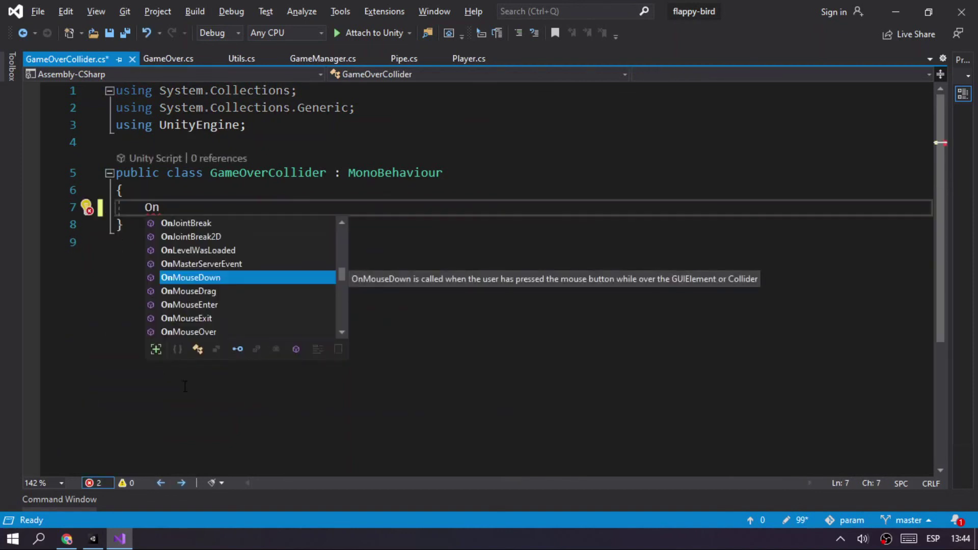
text(trr)
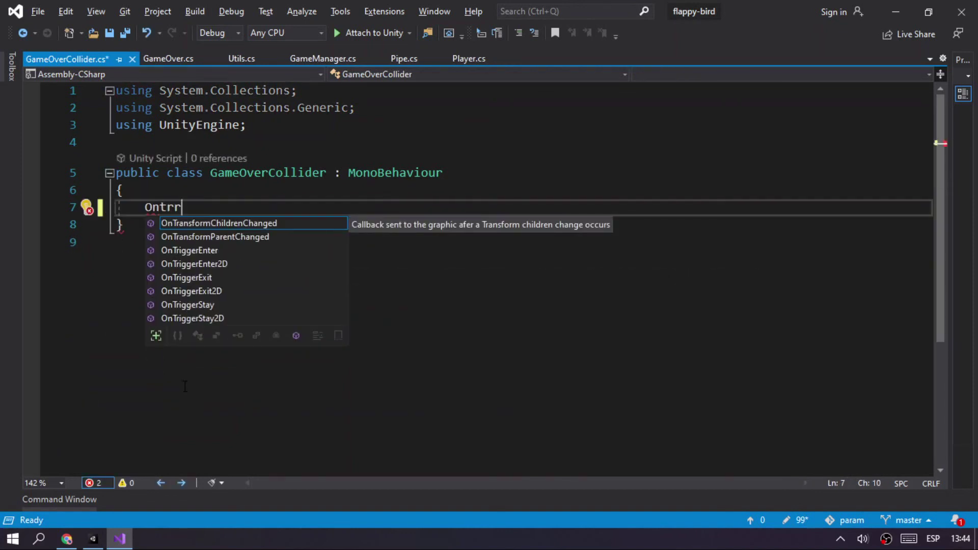
key(Down)
key(Down)
key(Down)
key(Tab)
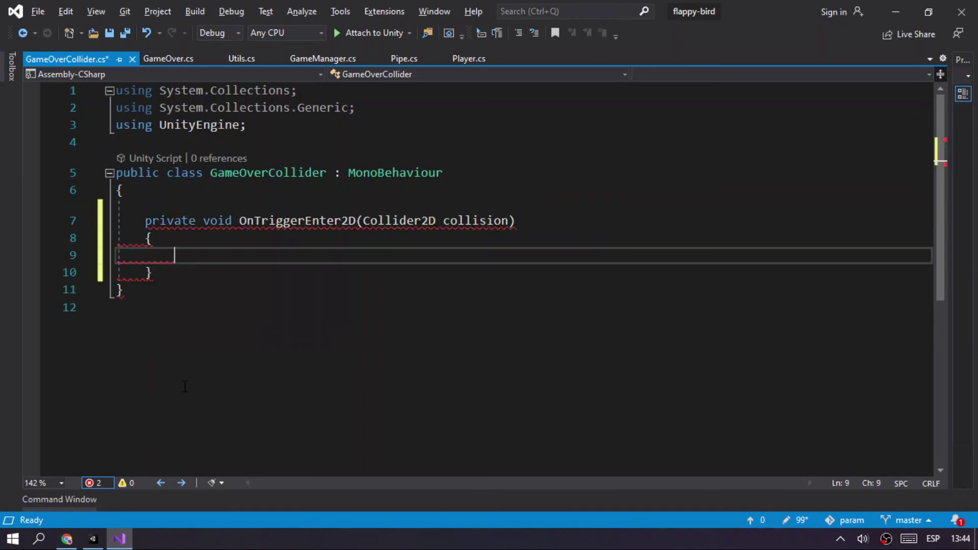
text(if())
text(ollision.g)
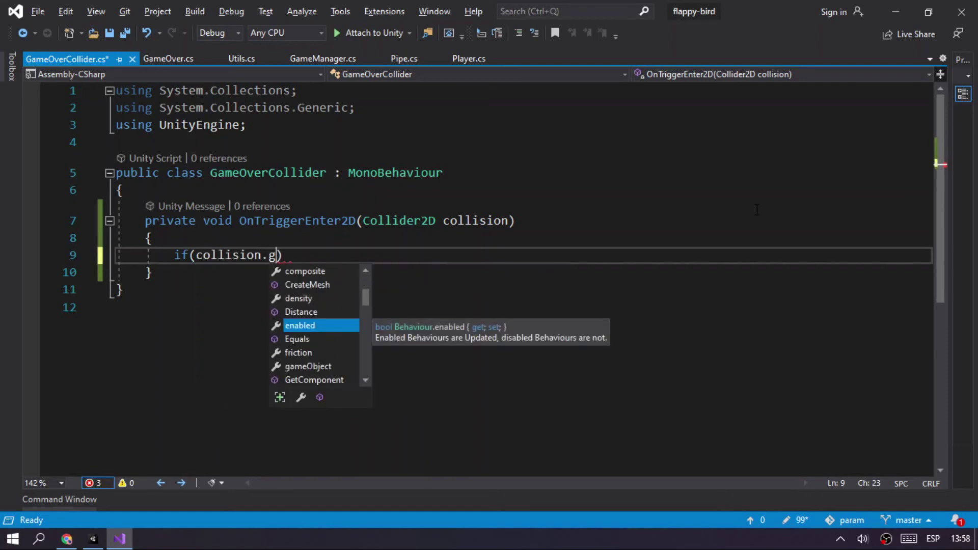
text(ame)
key(Tab)
text(.tag == ")
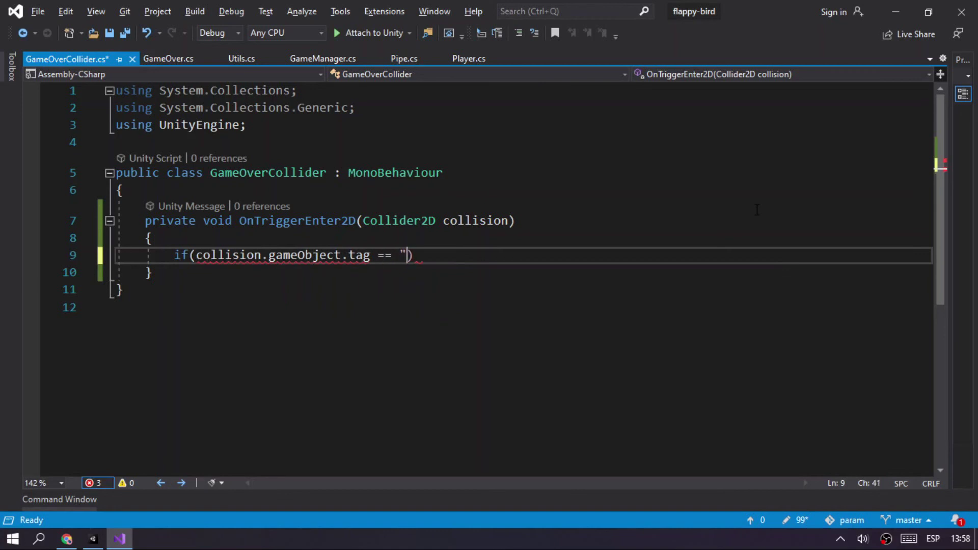
text(Player")
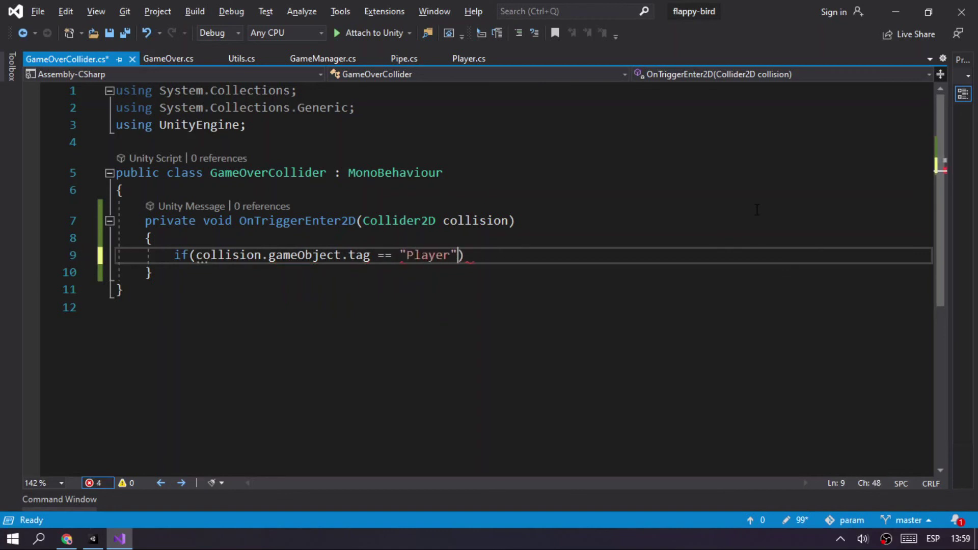
text(){)
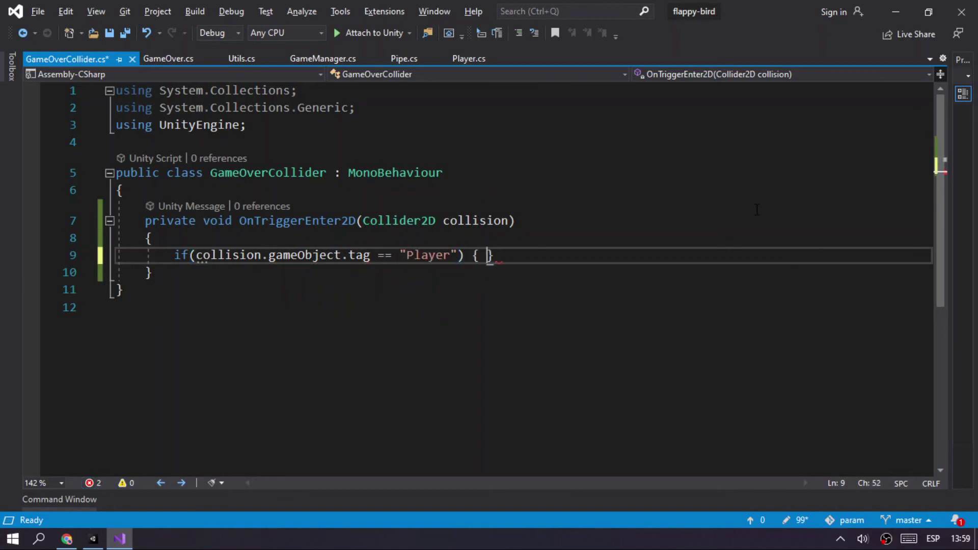
key(Return)
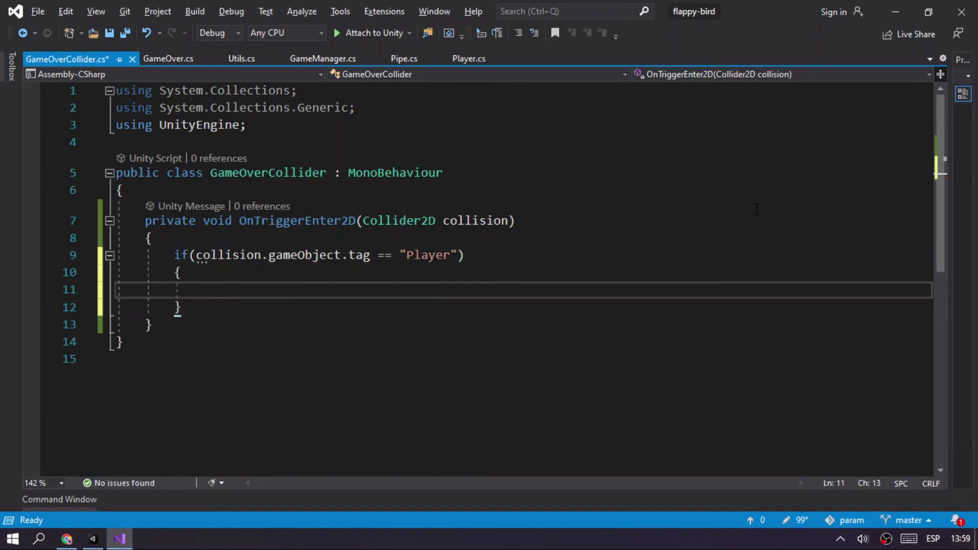
Inside the if, call UnityEngine.SceneManagement.SceneManager.LoadScene("GameOver"), then save and return to Unity.
text(Unity)
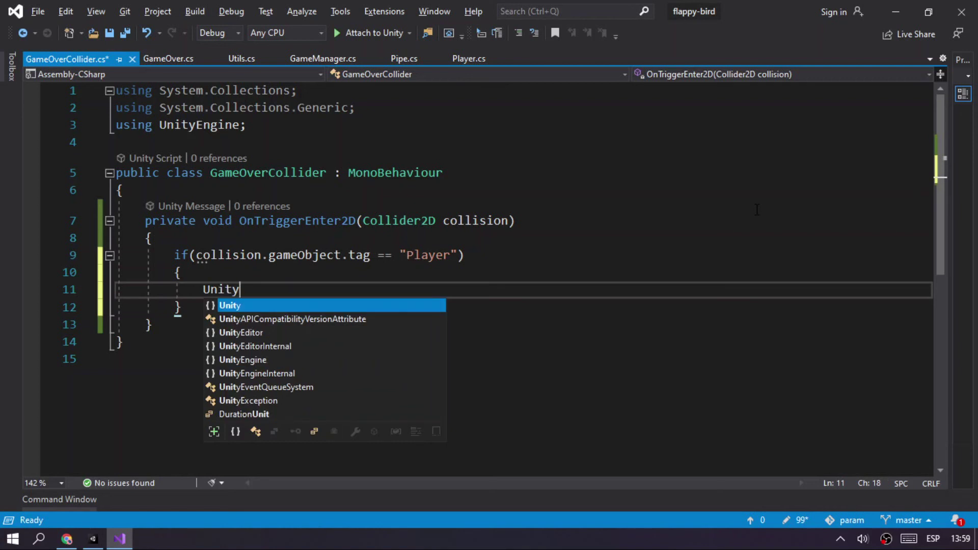
text(En)
key(Tab)
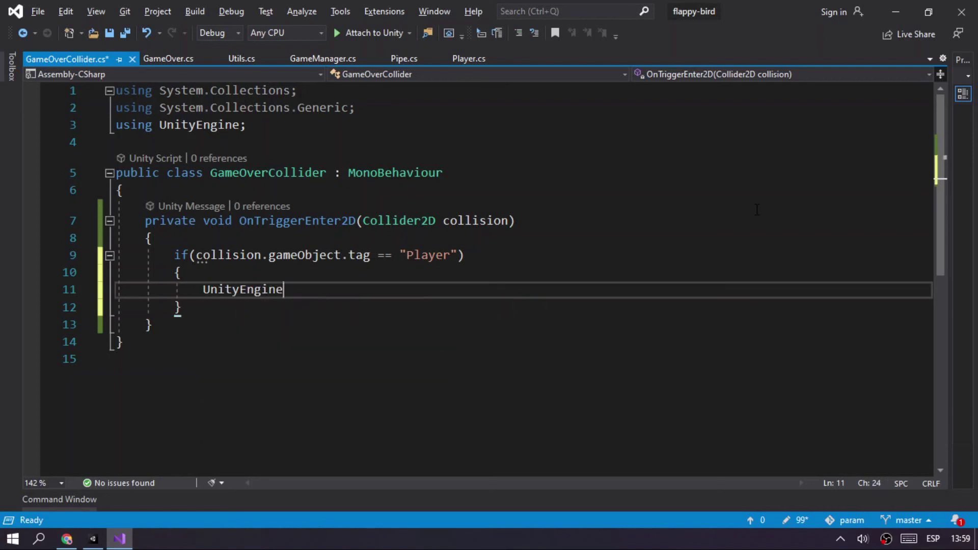
text(.Sce)
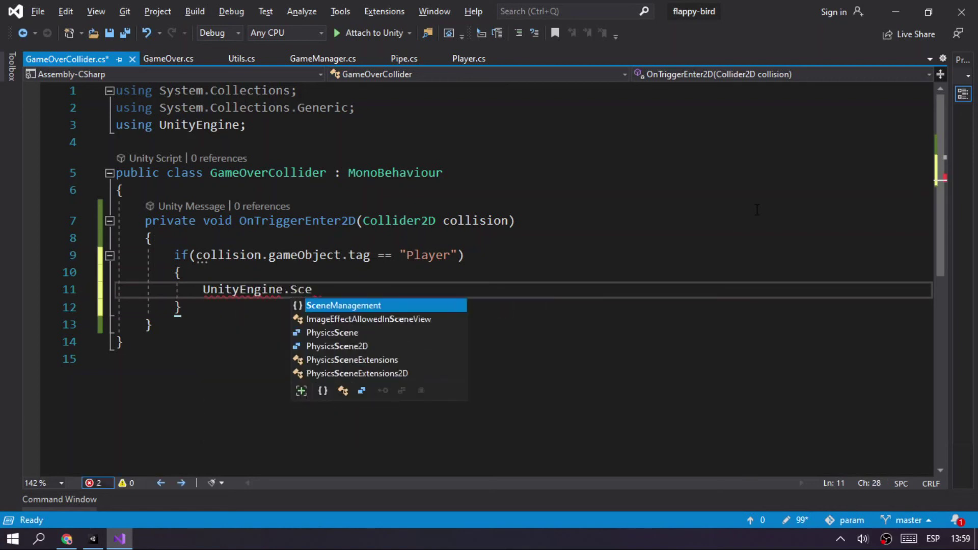
key(Tab)
text(.Sc)
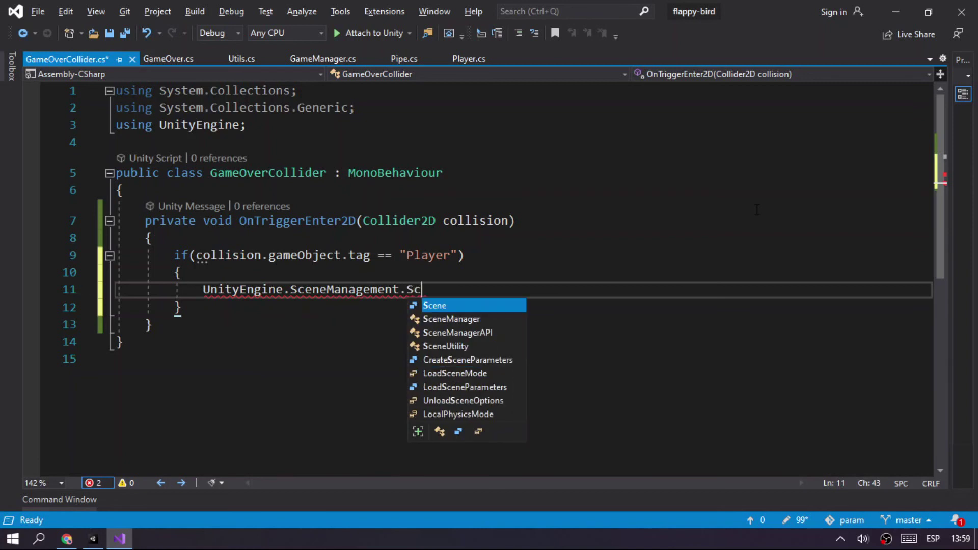
text(eneManager.Load)
key(Tab)
key(Left)
text(")
text(GameOver)
key(alt+Tab)
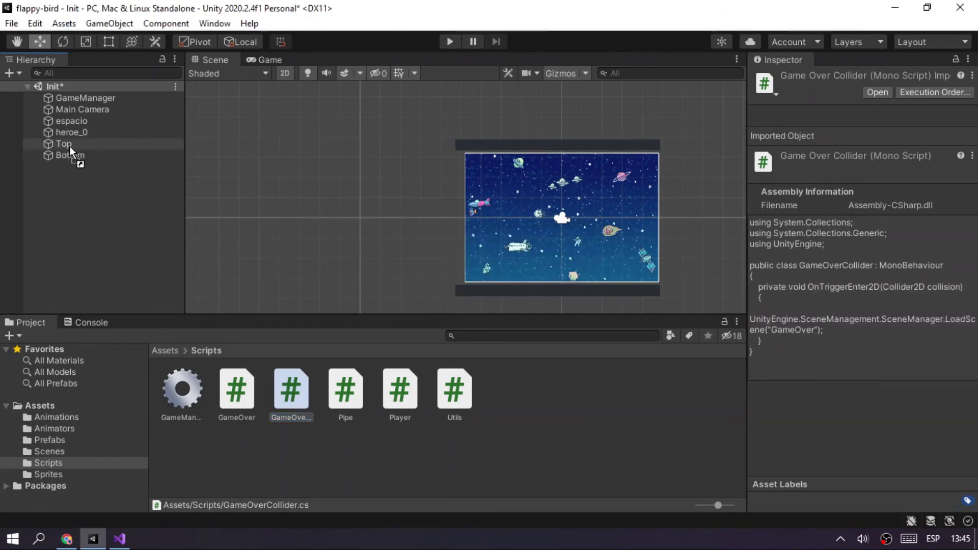
Attach the GameOverCollider script to the Top and Bottom bars and save the scene.
drag(302, 406, 67, 144)
drag(285, 404, 67, 155)
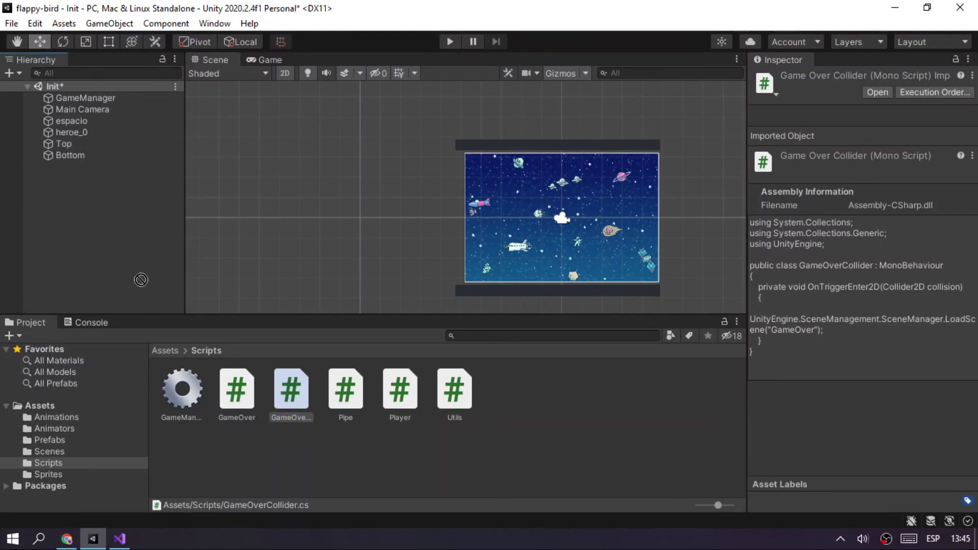
key(ctrl+s)
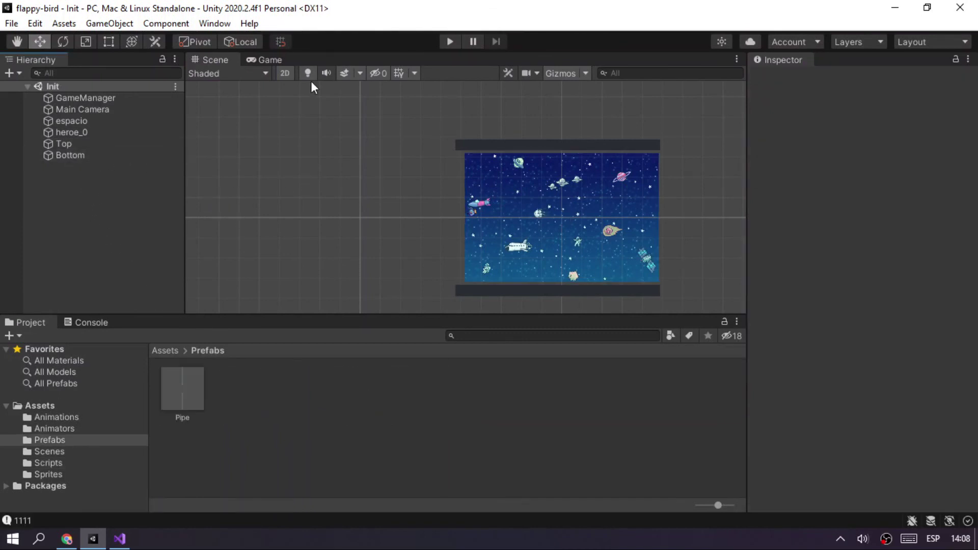
Tag heroe_0 as Player, save Init, and test-run until the FIN DE LA PARTIDA screen appears.
click(80, 131)
click(829, 96)
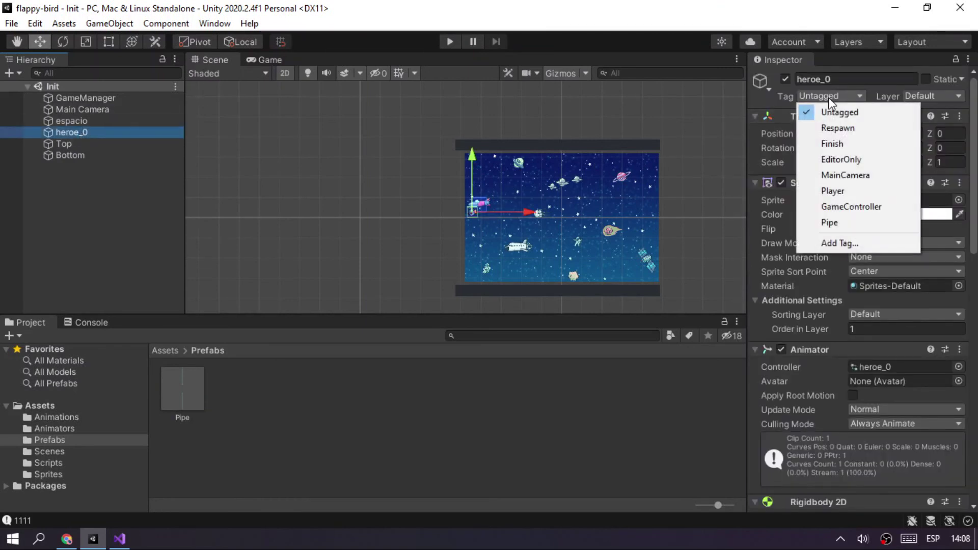
click(838, 192)
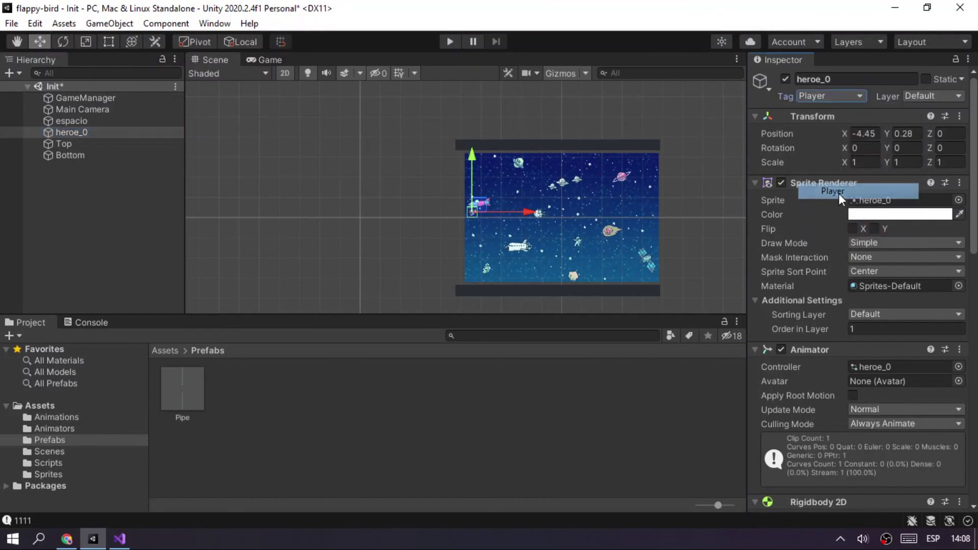
key(ctrl+s)
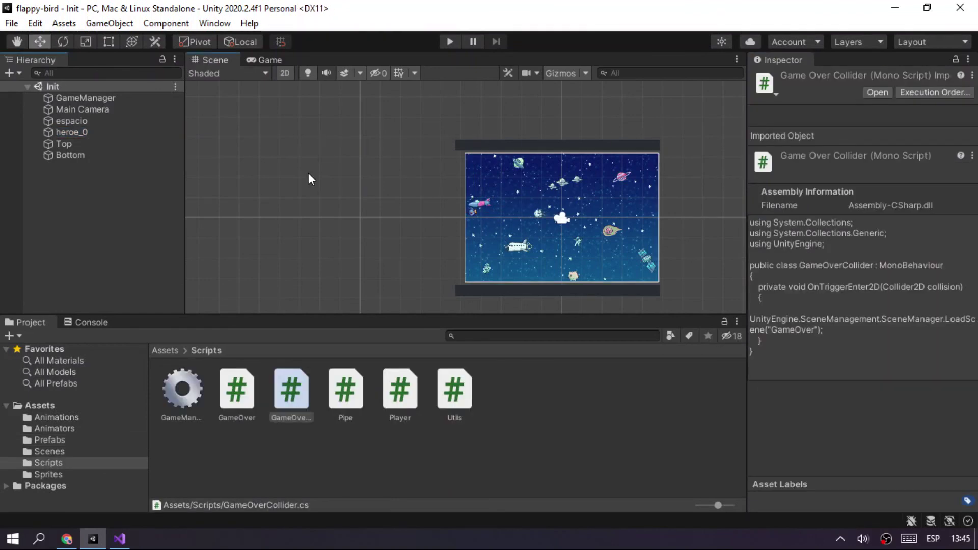
click(447, 43)
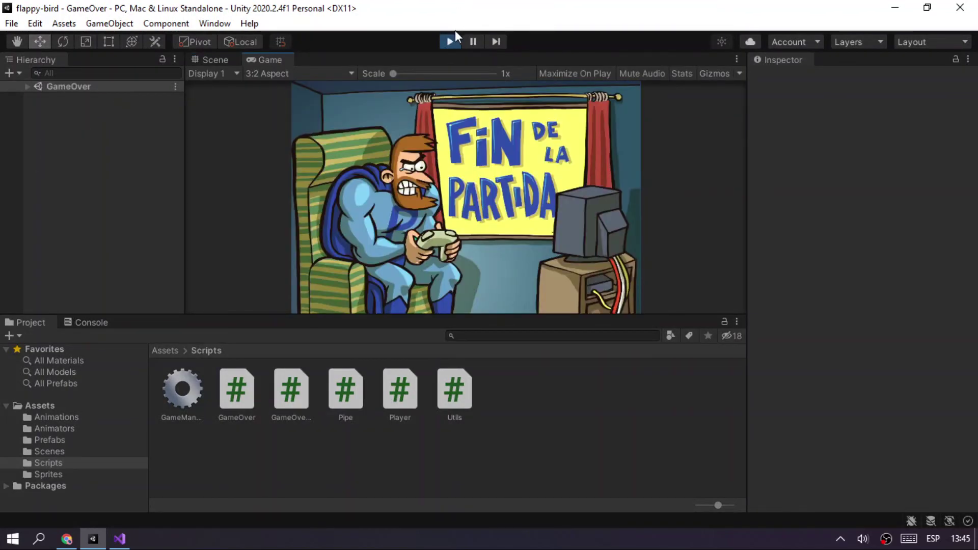
click(451, 41)
key(alt+Tab)
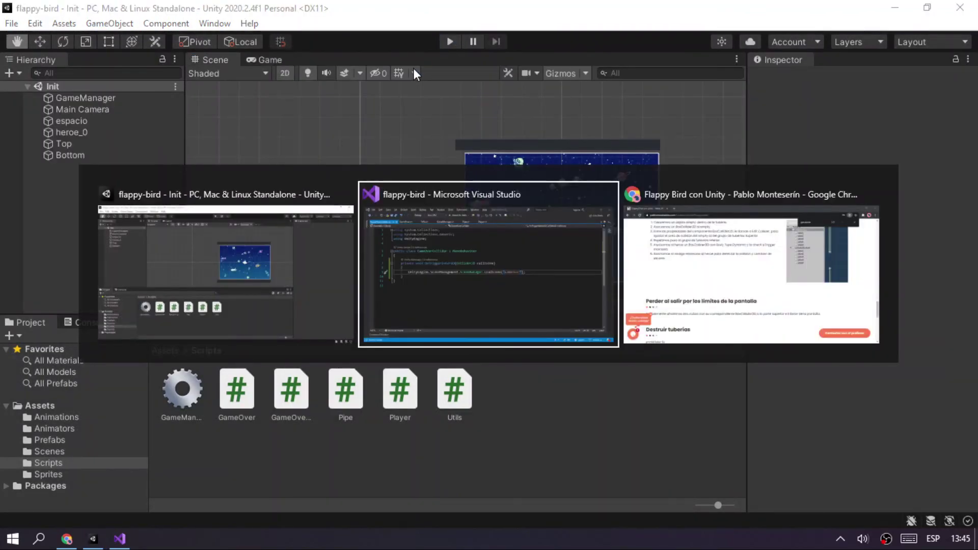
Copy the tutorial's 'Destruir tuberías' if…Destroy snippet and bring Visual Studio back to the front.
key(alt+Tab)
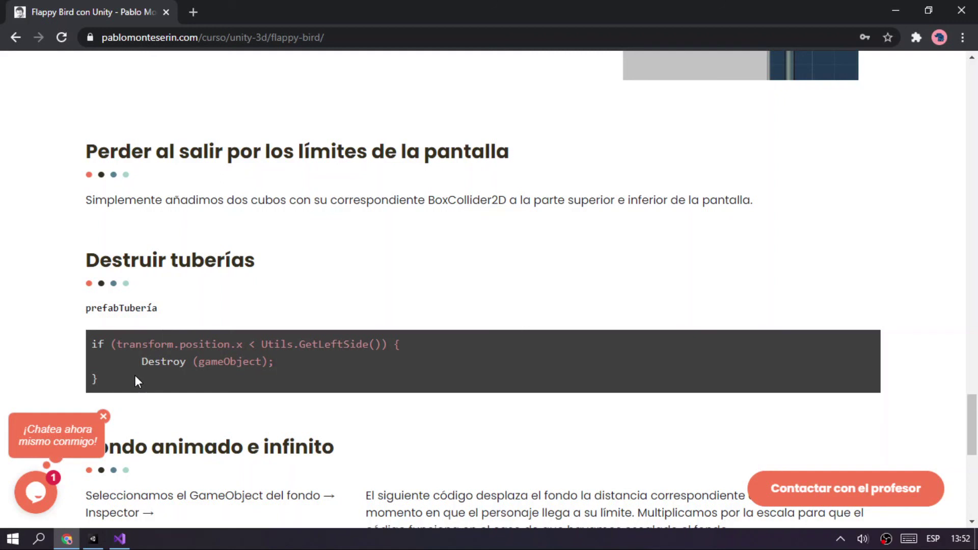
drag(127, 377, 82, 347)
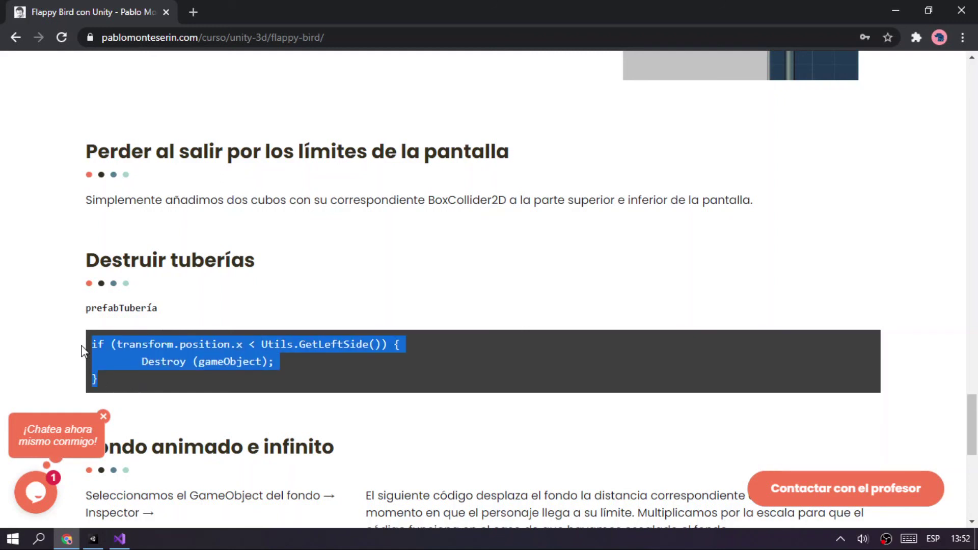
key(alt+Tab)
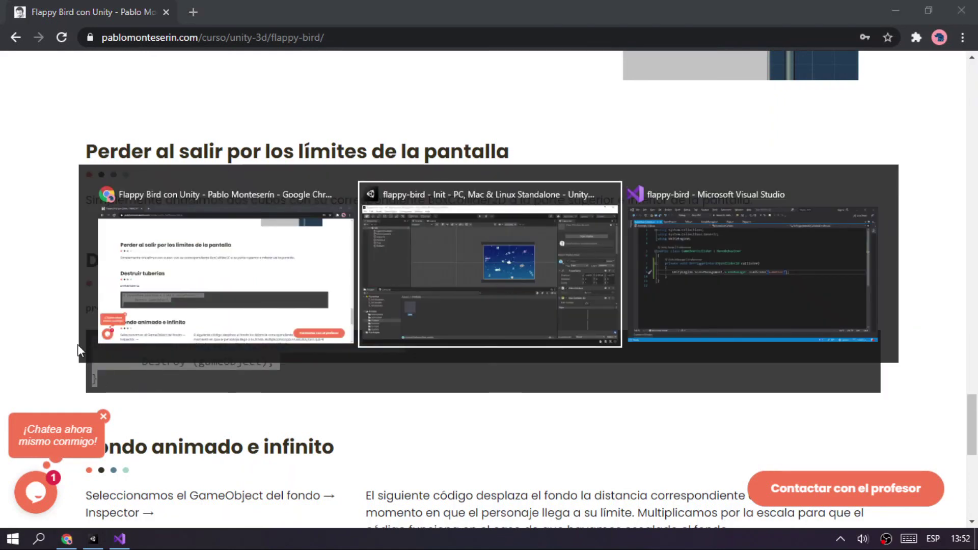
key(alt+Tab)
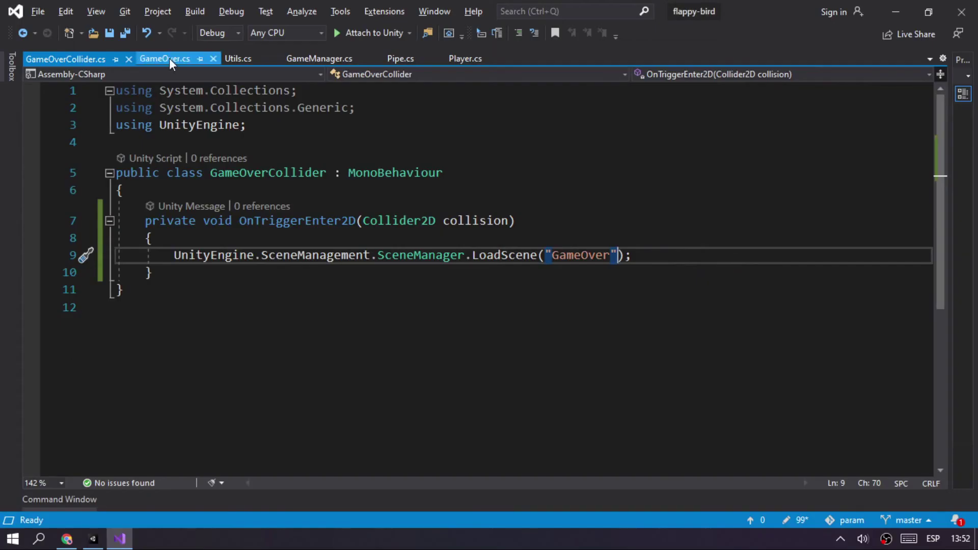
In Pipe.cs, insert the if/Destroy block after the Translate line in Update and save.
click(399, 57)
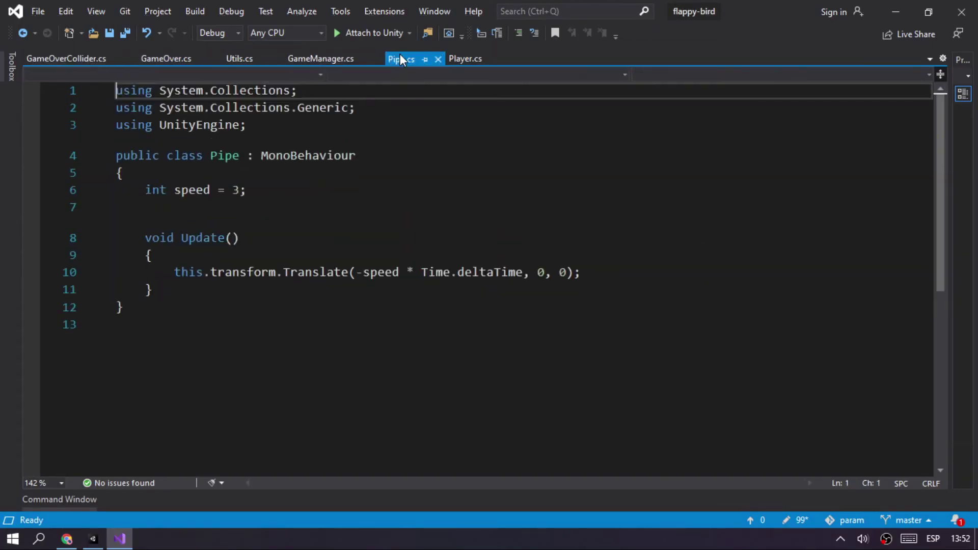
click(590, 272)
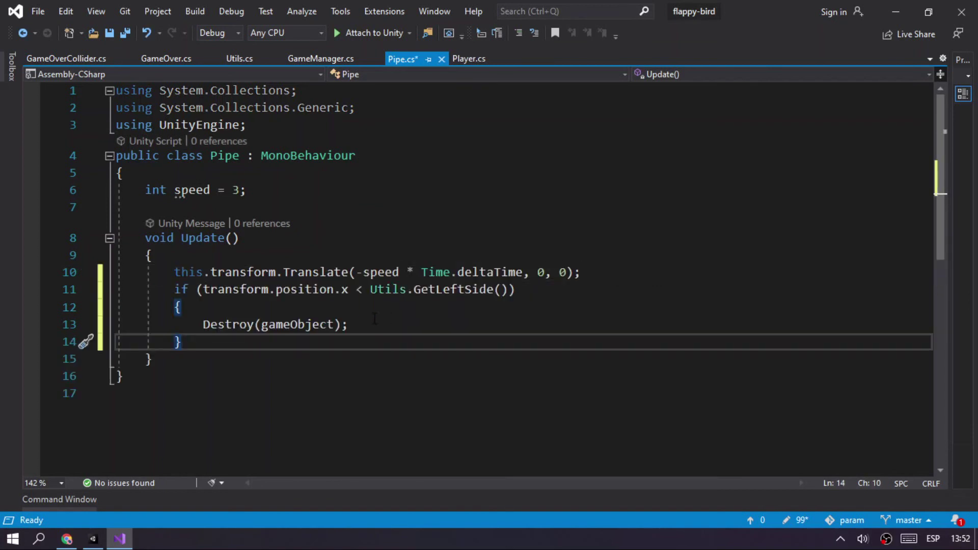
key(ctrl+s)
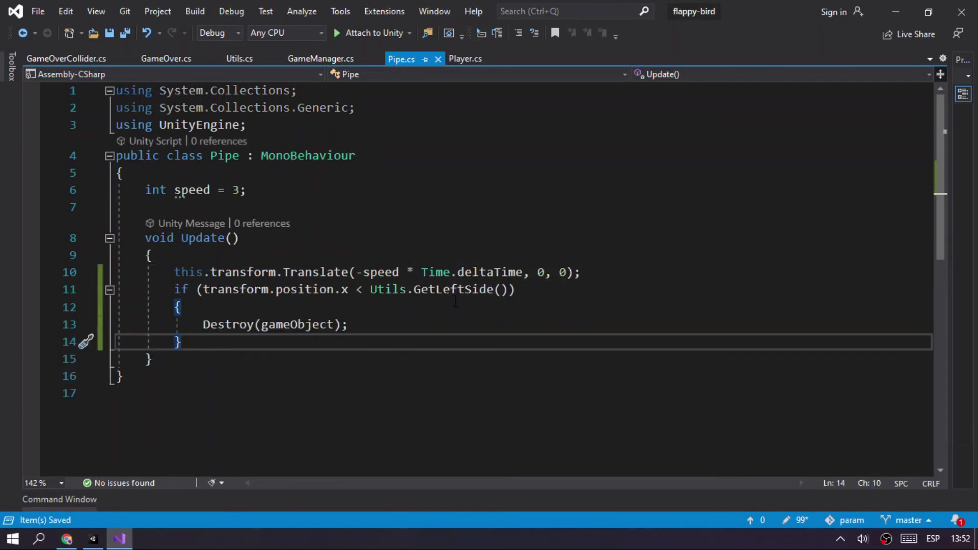
drag(414, 290, 488, 289)
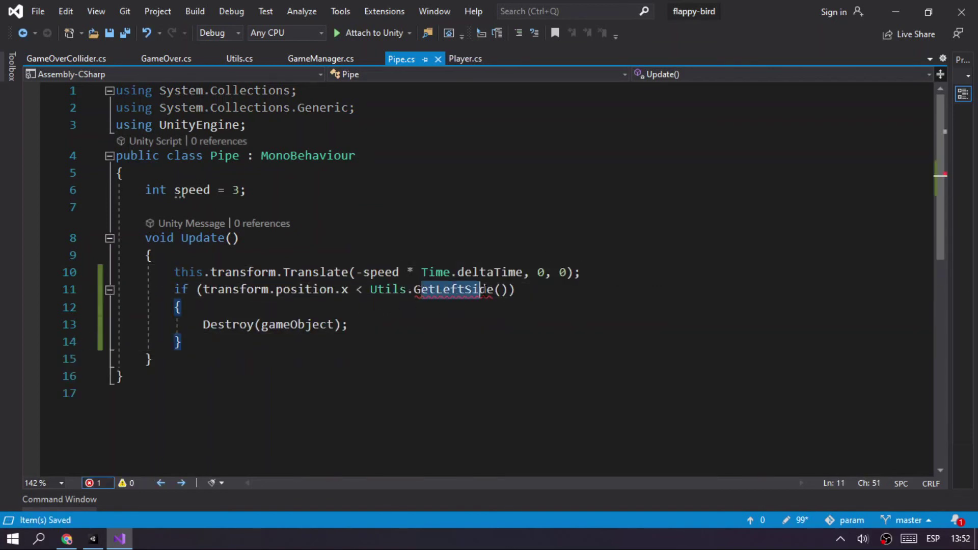
In Utils.cs, paste a copy of the GetRightSide method directly below the original.
click(243, 58)
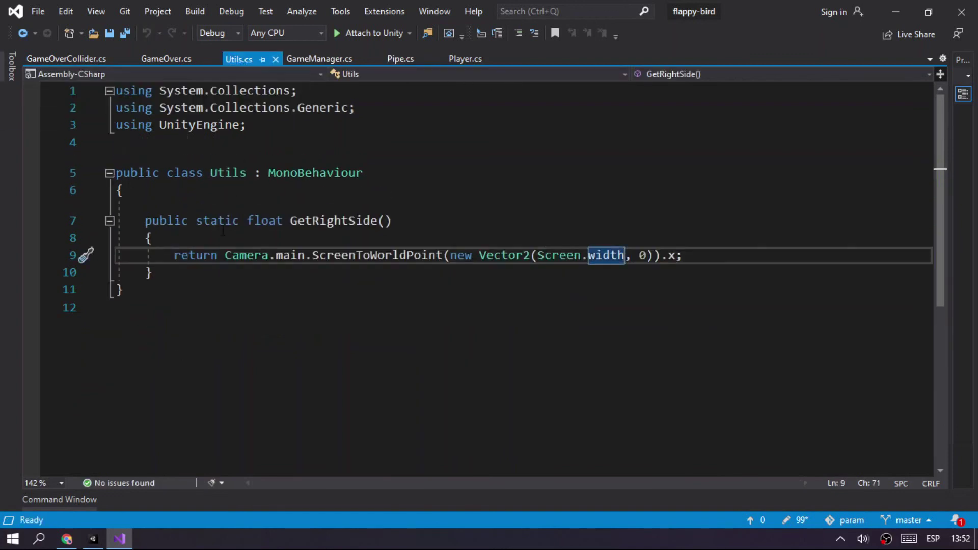
drag(145, 221, 155, 270)
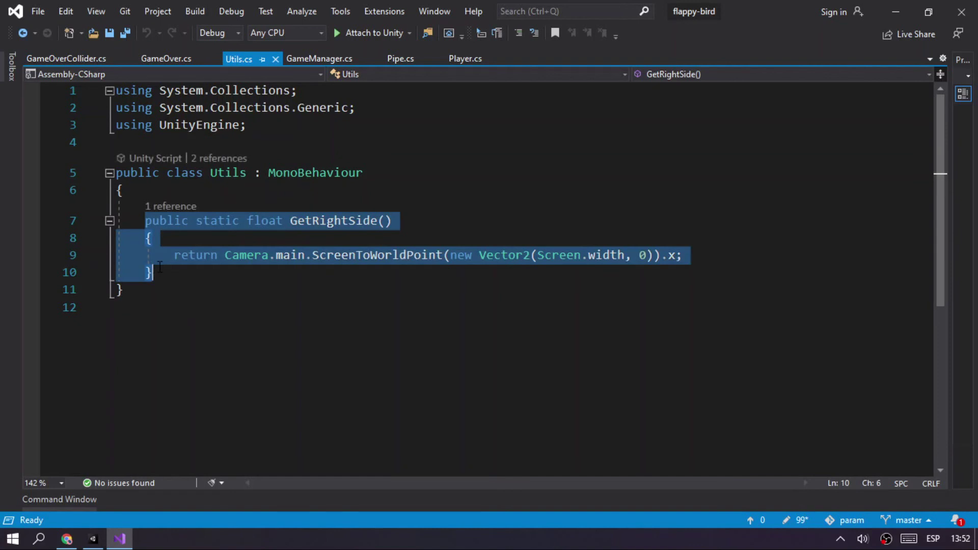
key(ctrl+c)
key(Right)
key(Return)
key(Return)
key(ctrl+v)
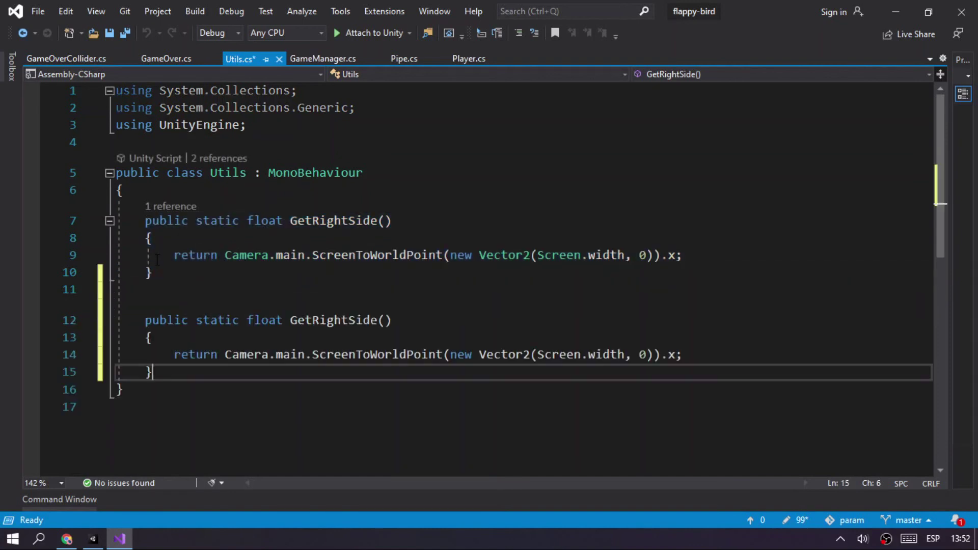
click(345, 321)
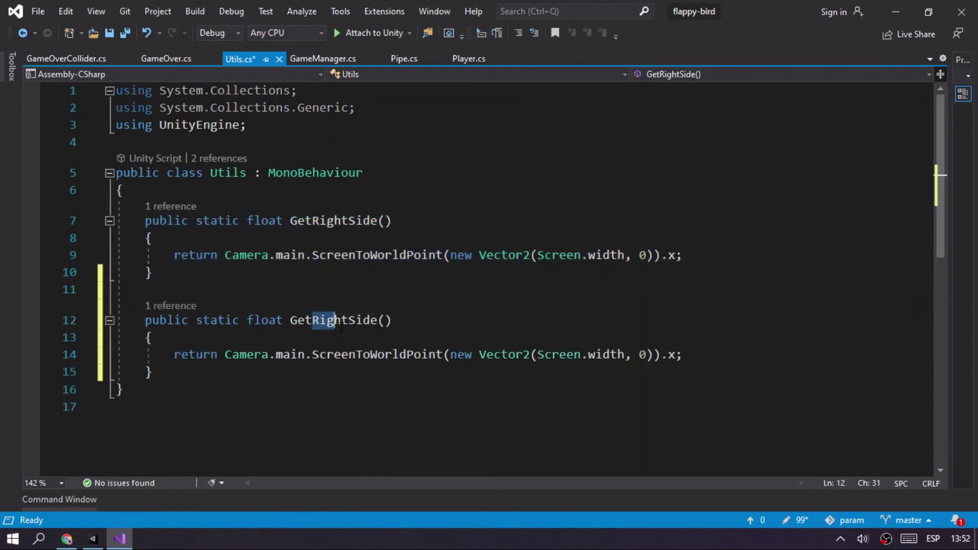
click(346, 325)
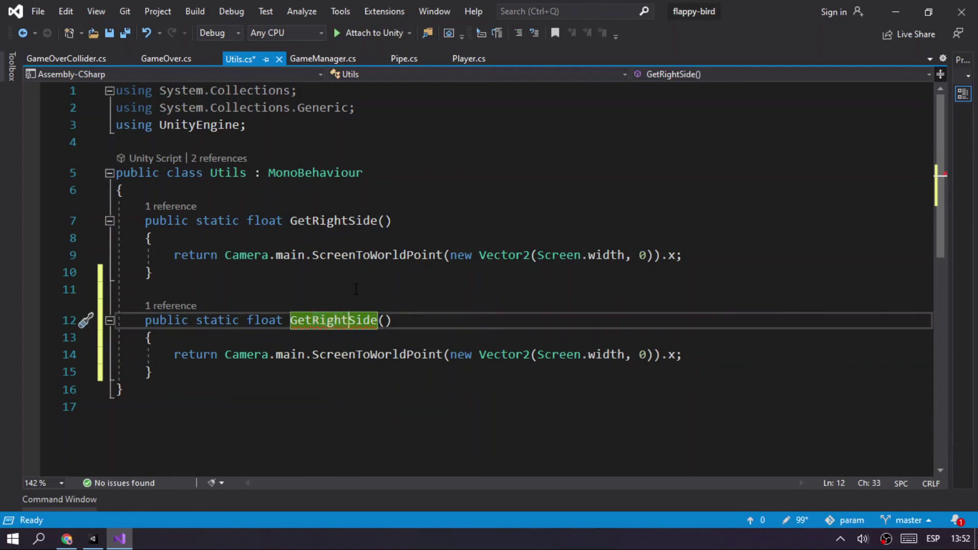
Rename the copy GetLeftSide, make it use Vector2.zero instead of new Vector2(Screen.width, 0), and save.
key(BackSpace)
key(BackSpace)
key(BackSpace)
key(BackSpace)
key(BackSpace)
text(Left)
drag(624, 355, 537, 354)
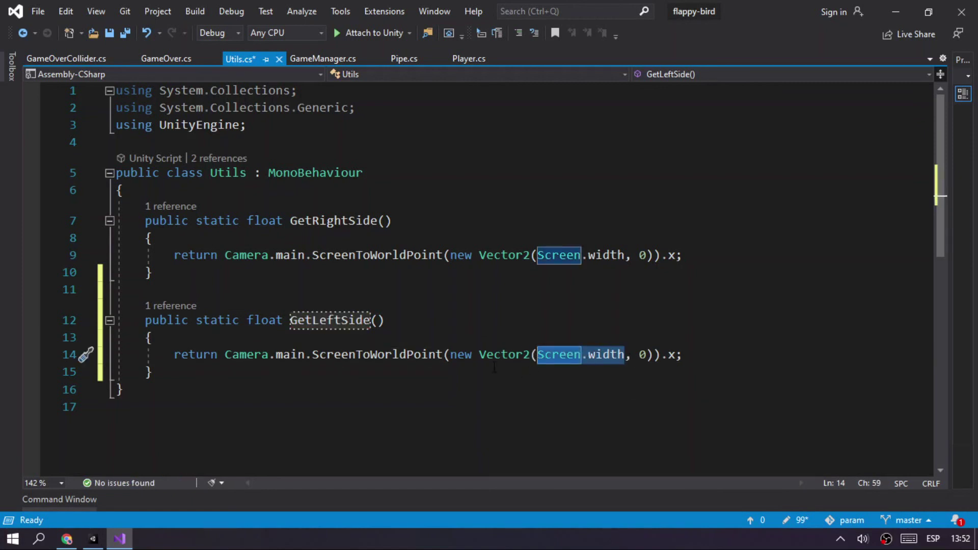
drag(452, 355, 654, 355)
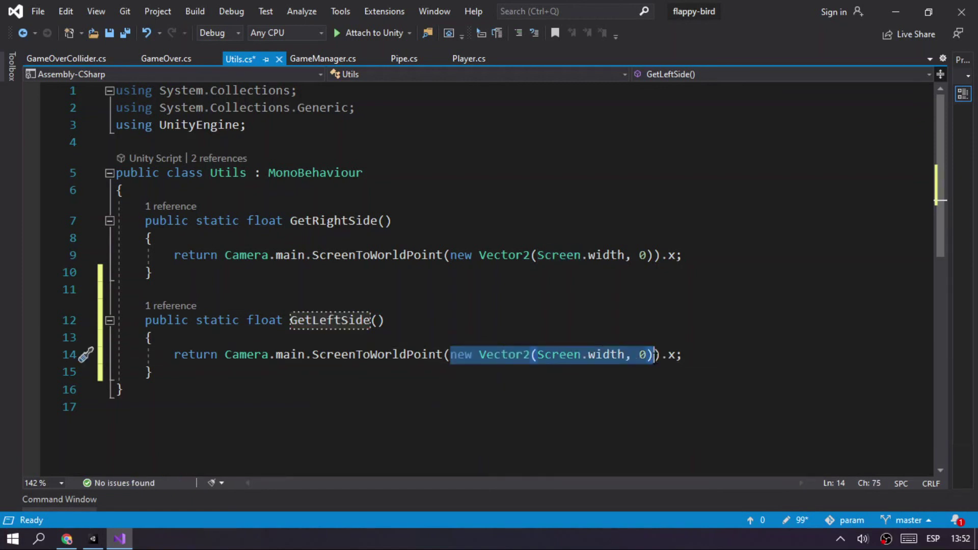
text(Vector2.ze)
key(Tab)
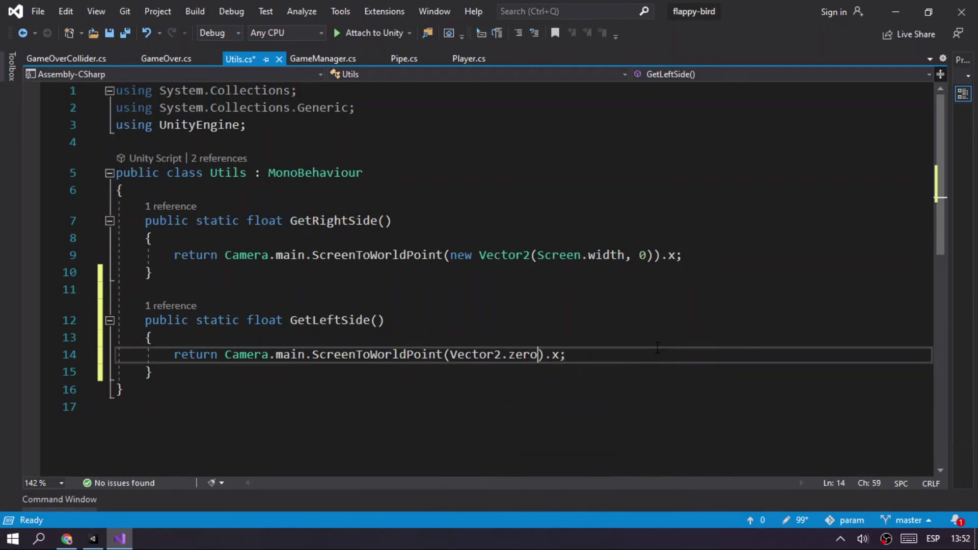
key(ctrl+s)
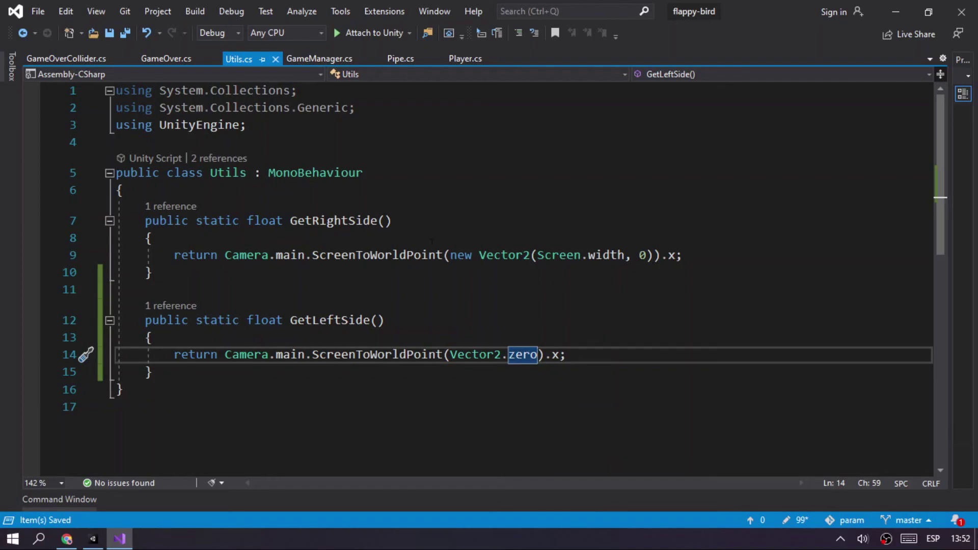
key(alt+Tab)
key(alt+Tab)
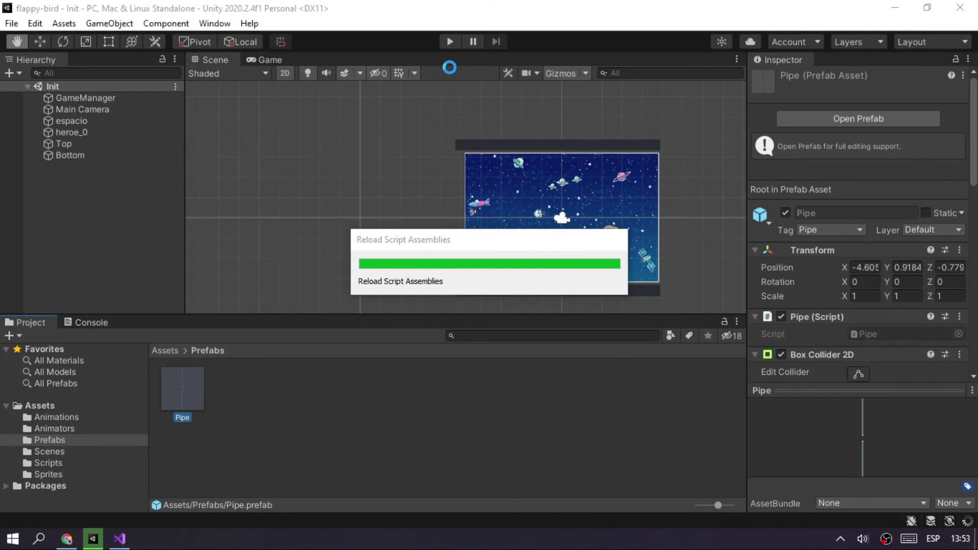
click(447, 42)
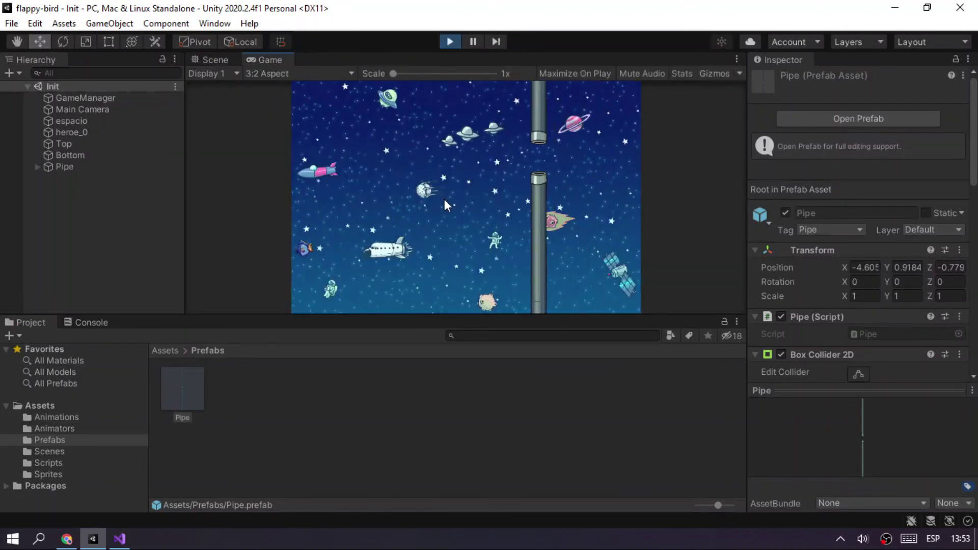
click(456, 39)
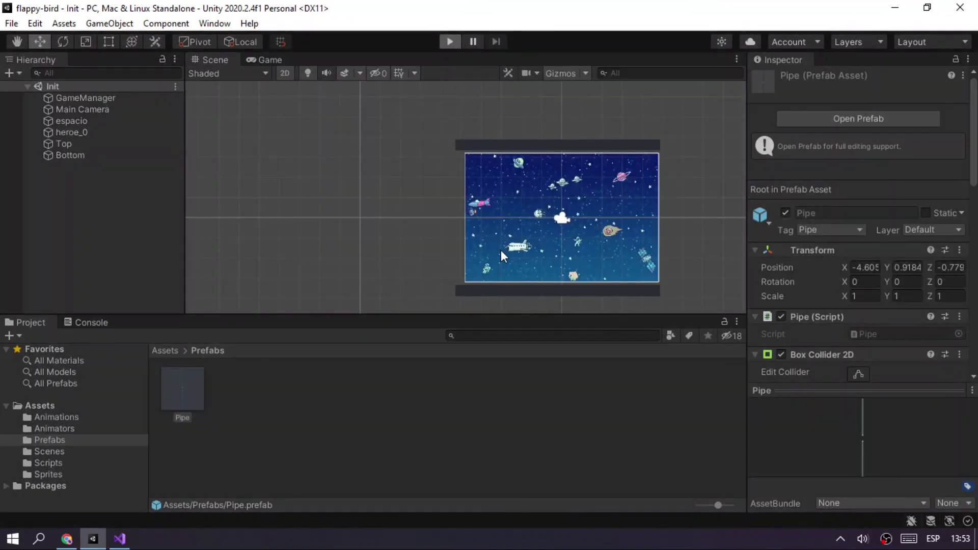
key(ctrl+p)
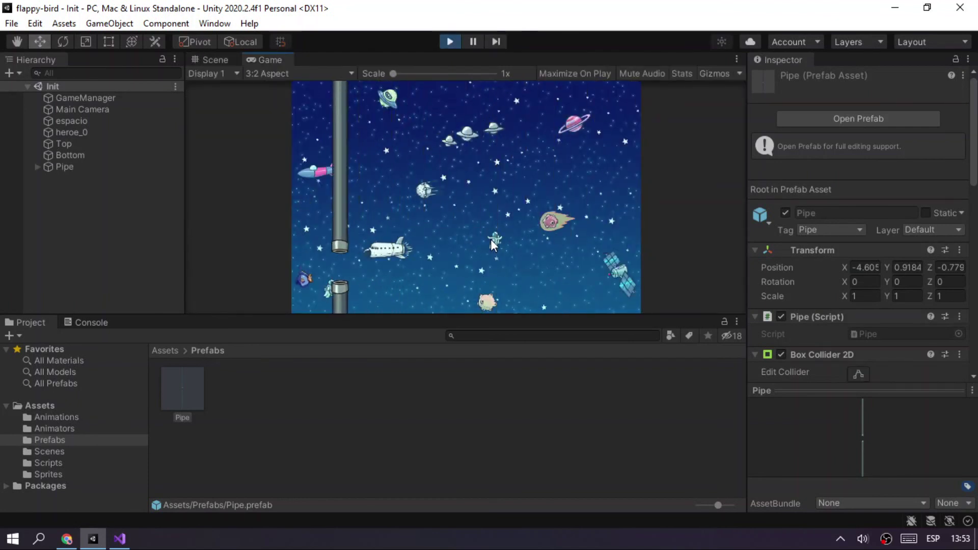
click(450, 42)
key(alt+Tab)
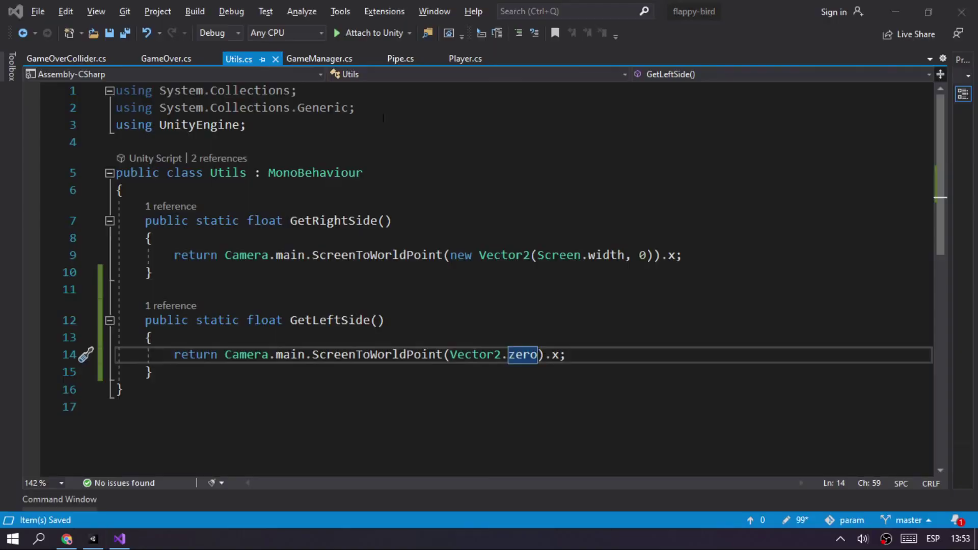
key(alt+Tab)
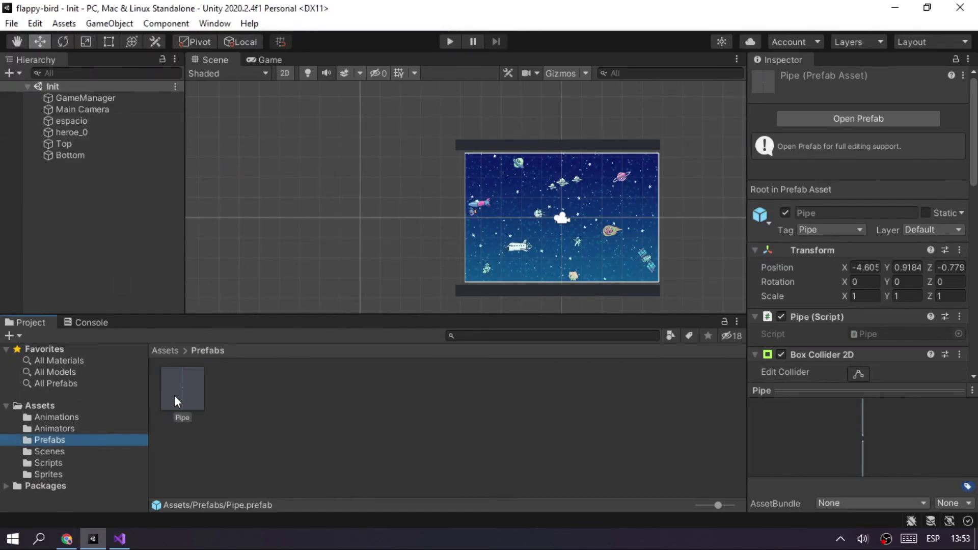
Open the Pipe prefab and add an empty child object named TopPipe under Pipe.
double_click(184, 385)
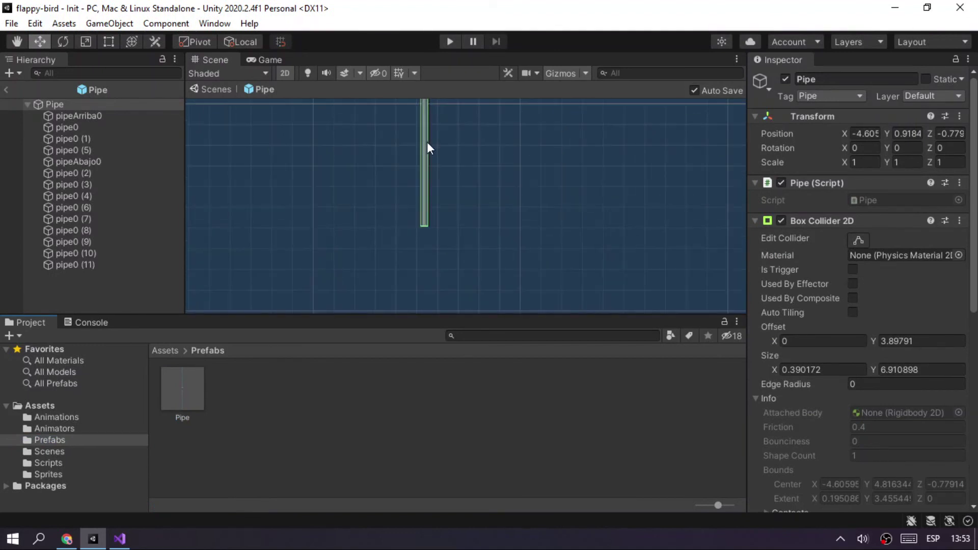
middle_drag(442, 126, 414, 205)
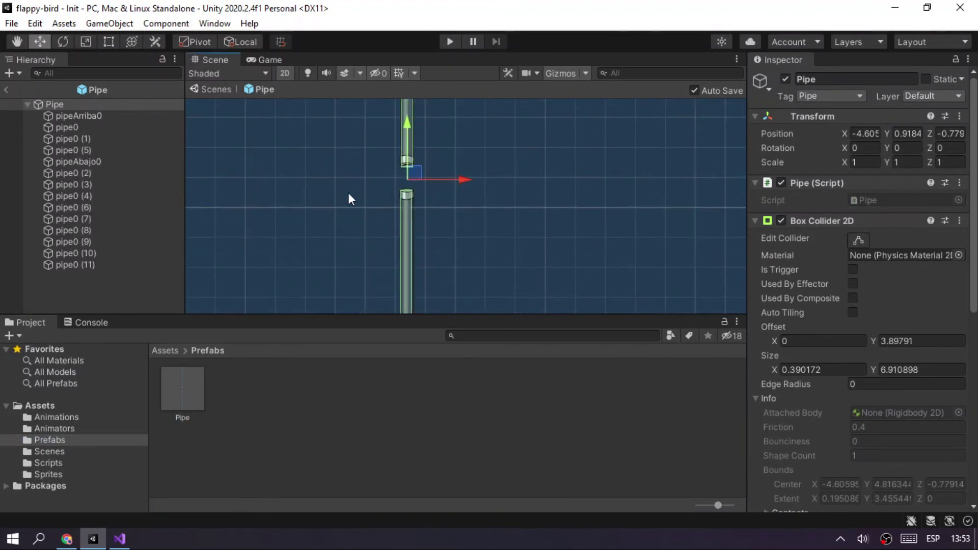
drag(408, 125, 404, 105)
key(ctrl+z)
click(60, 104)
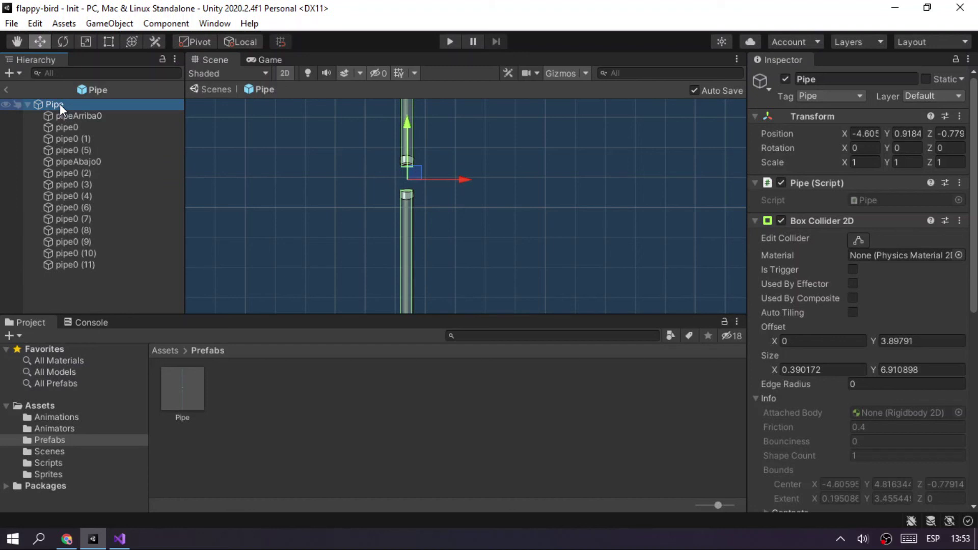
right_click(59, 104)
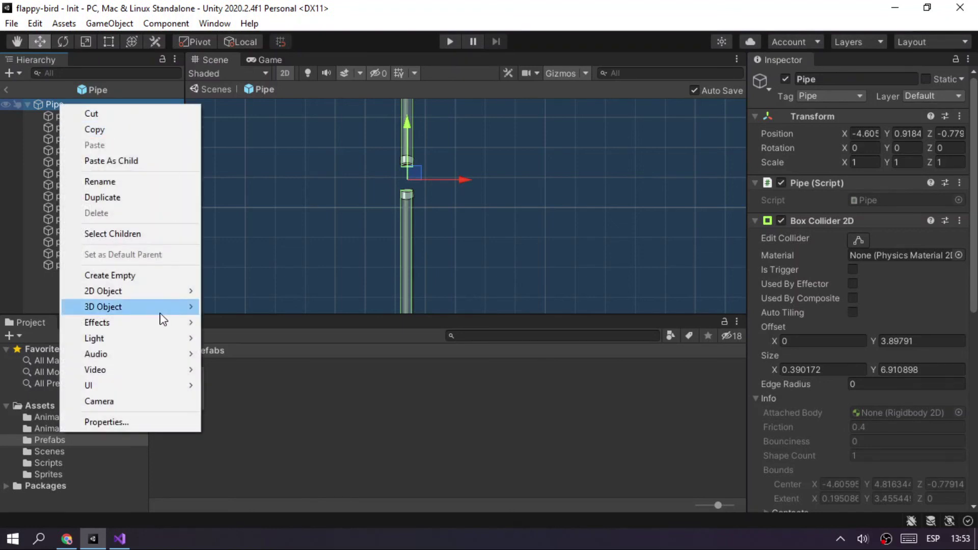
click(140, 275)
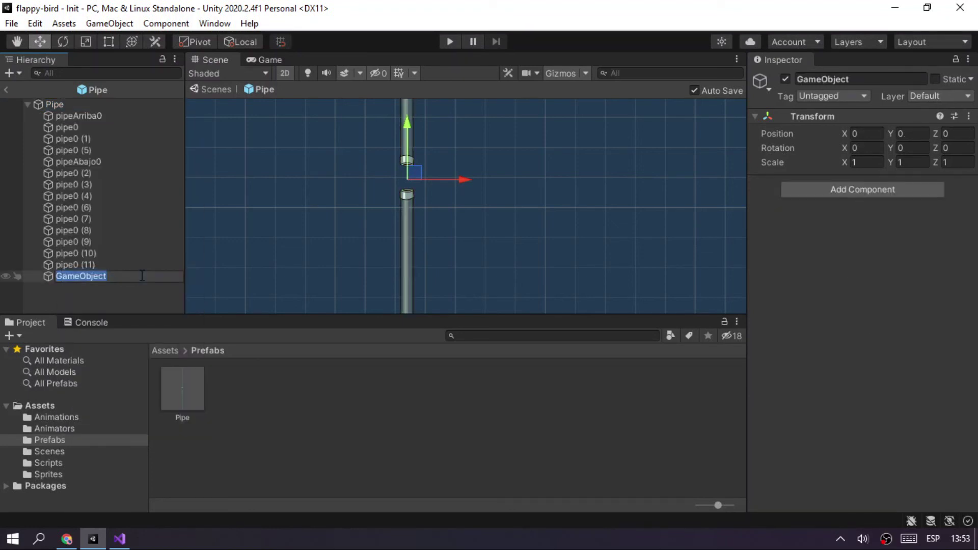
text(topPi)
key(ctrl+a)
text(TopPi)
key(Return)
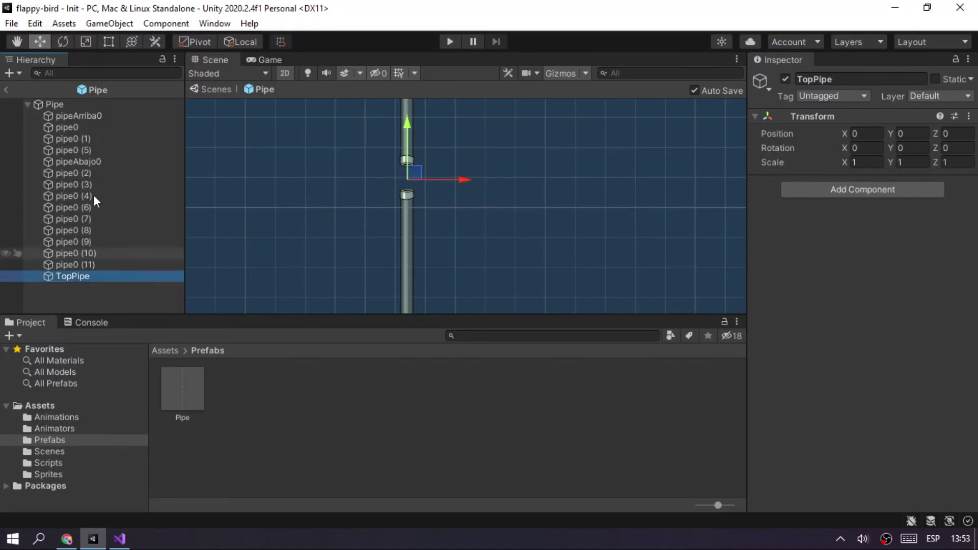
Parent the five top pieces, pipeArriba0 through pipeAbajo0, under TopPipe and check the remaining pieces.
click(78, 117)
key(shift+Down)
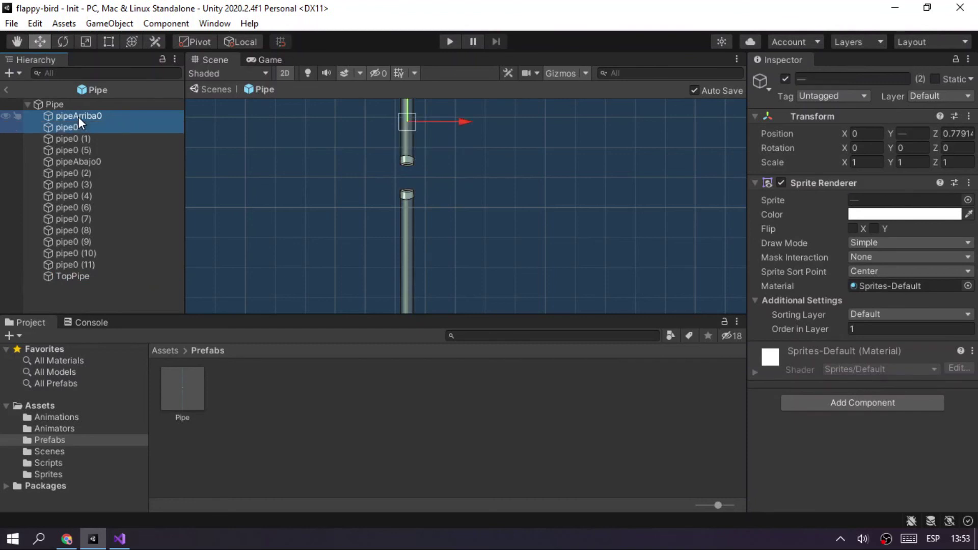
key(shift+Down)
key(shift+Down)
key(shift+Down)
key(shift+Down)
key(shift+Up)
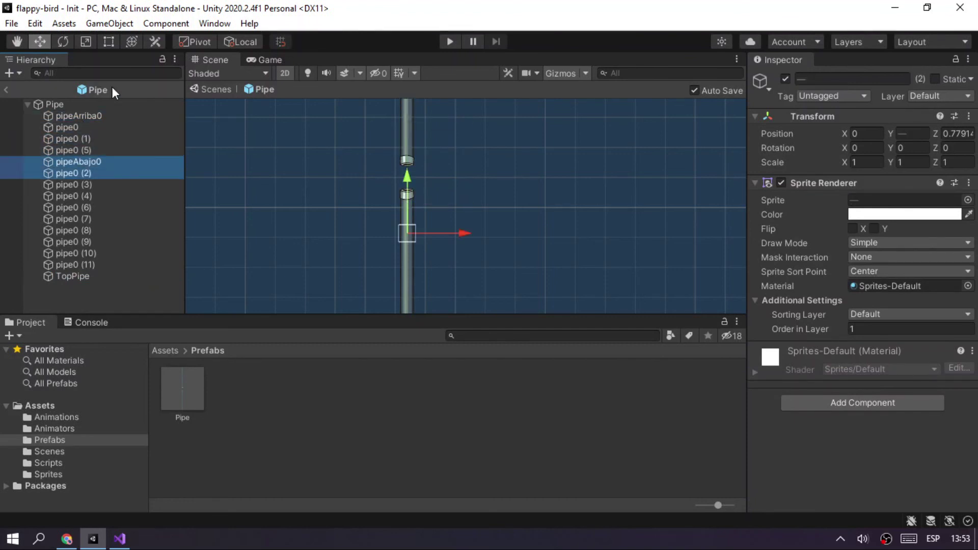
key(shift+Up)
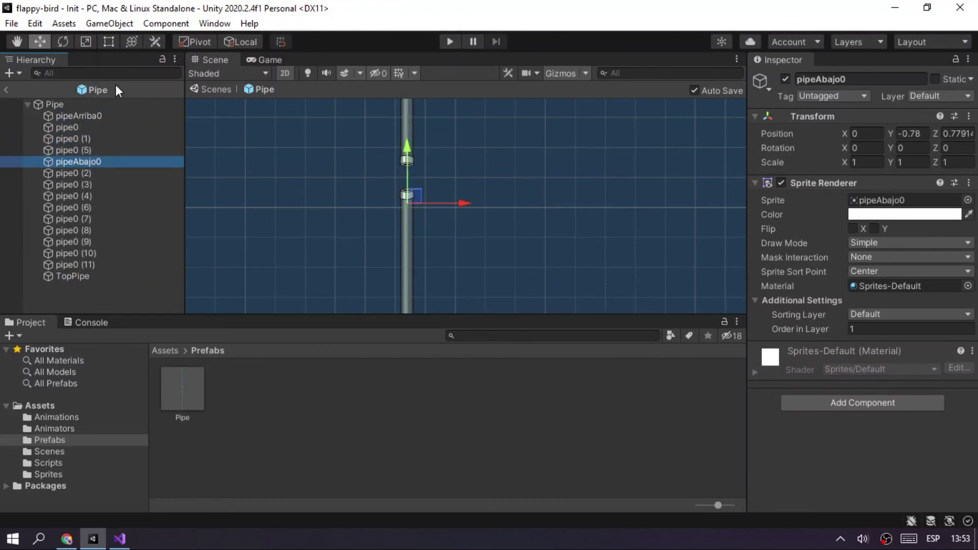
key(shift+Up)
key(shift+Up)
key(shift+Up)
key(shift+Up)
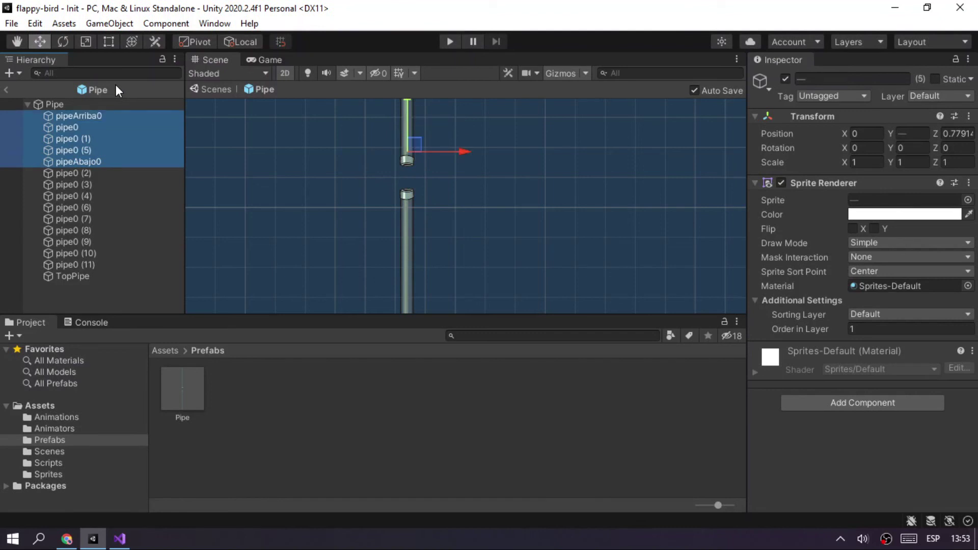
drag(94, 115, 67, 276)
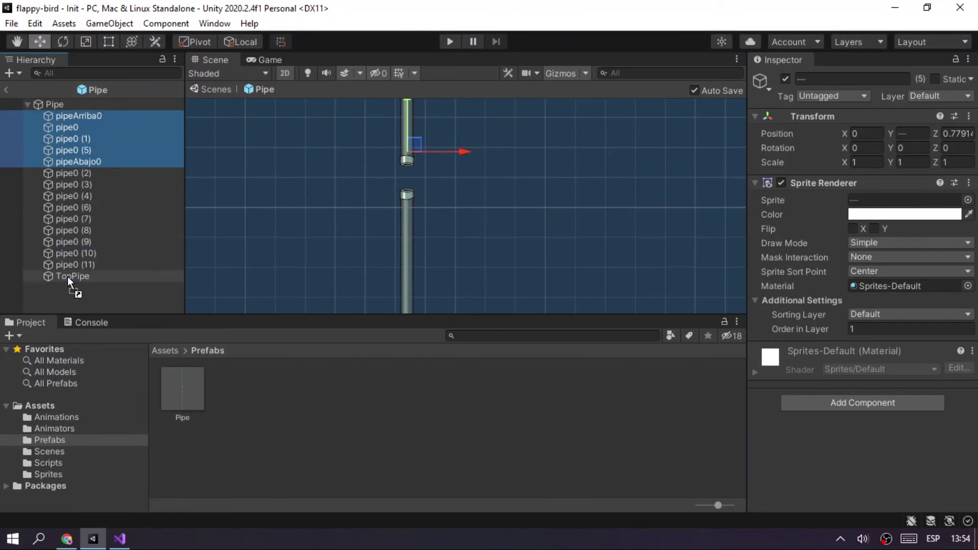
click(74, 116)
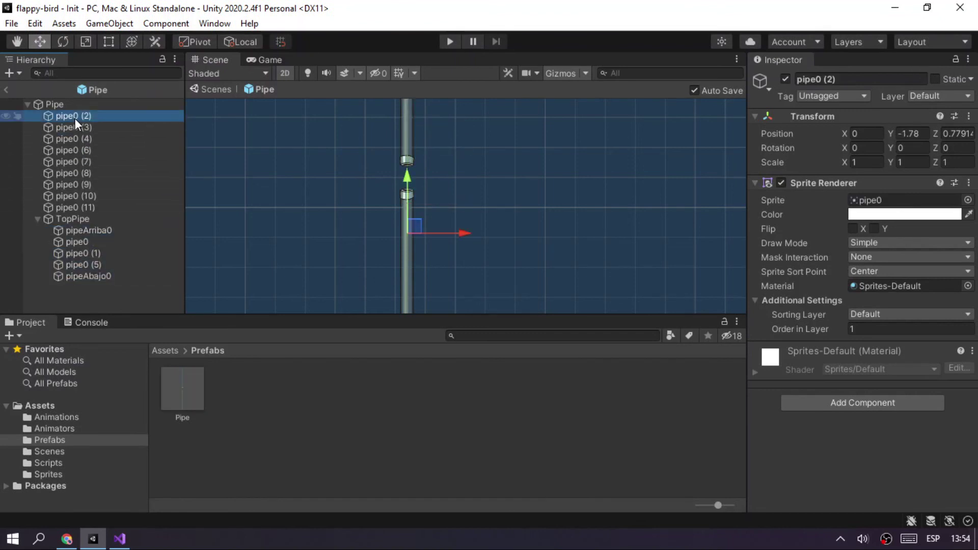
key(Down)
key(Down)
key(Down)
key(Down)
key(Down)
key(Down)
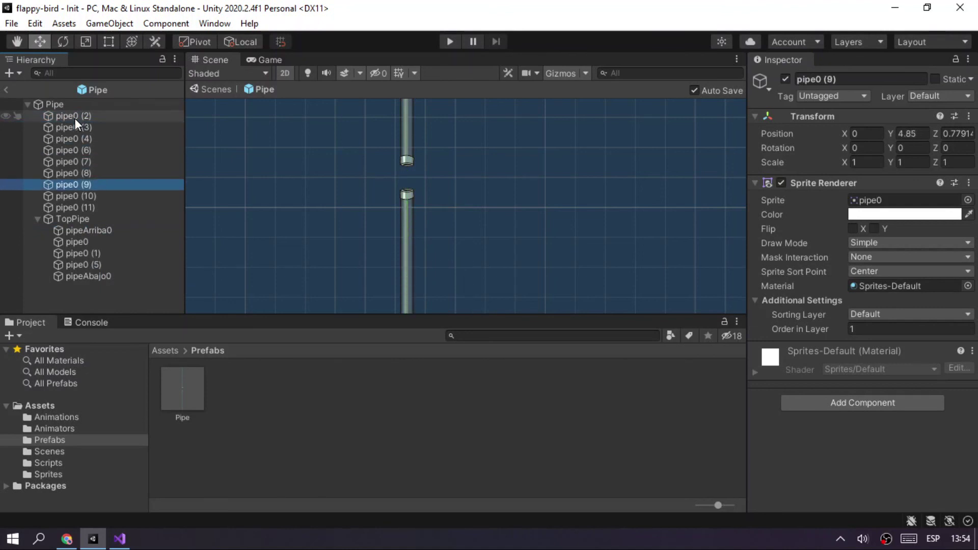
key(Down)
key(Down)
right_click(56, 105)
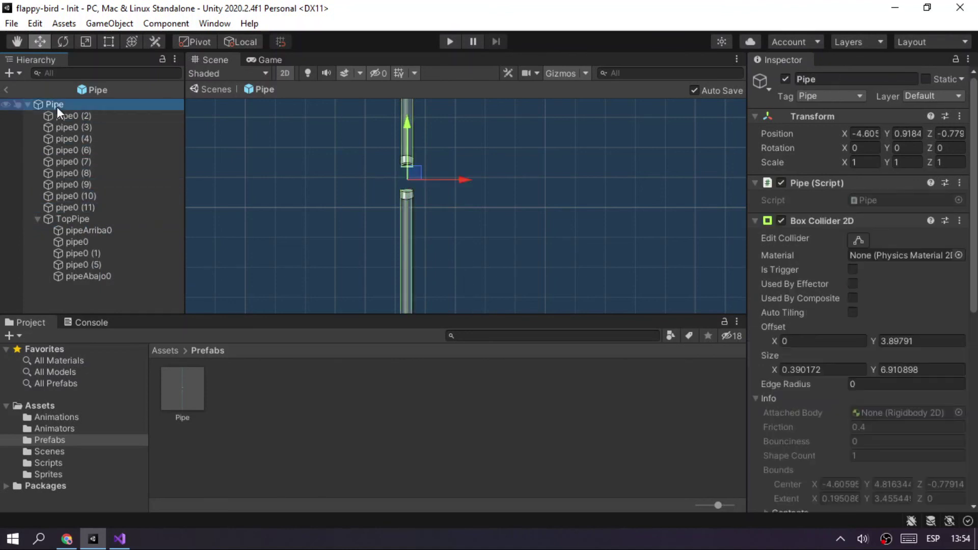
Add an empty BottomPipe child under Pipe and move pipe0 (2)–(11) into it.
click(130, 278)
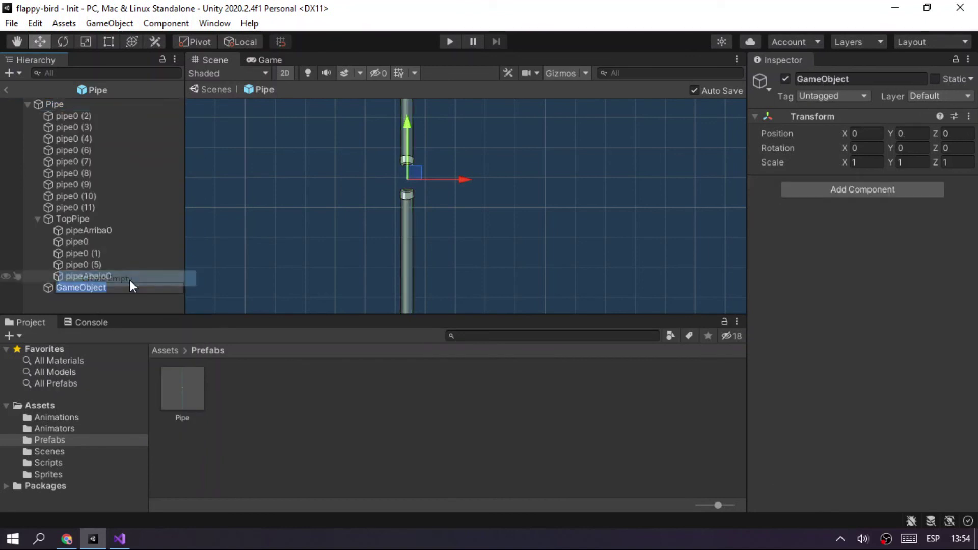
text(Bottom)
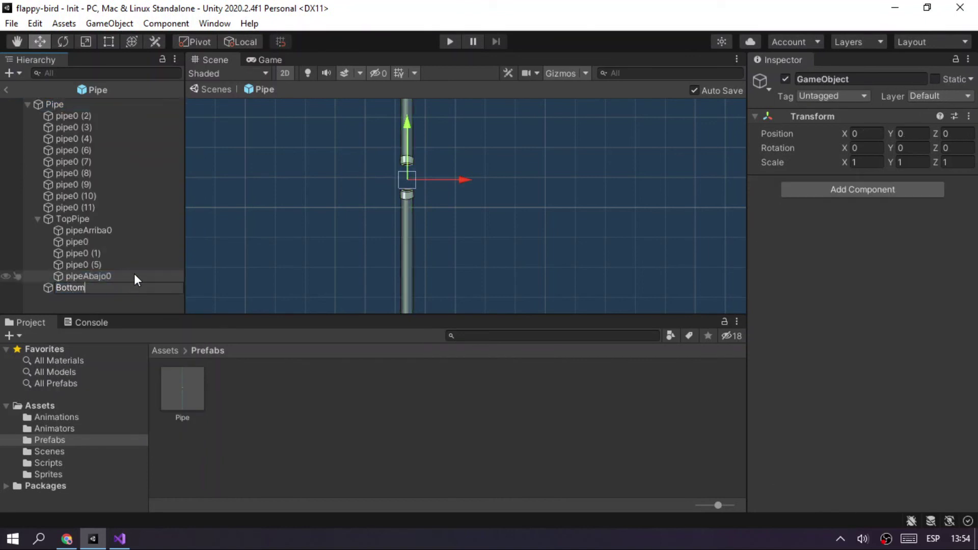
text(Pipe)
key(Return)
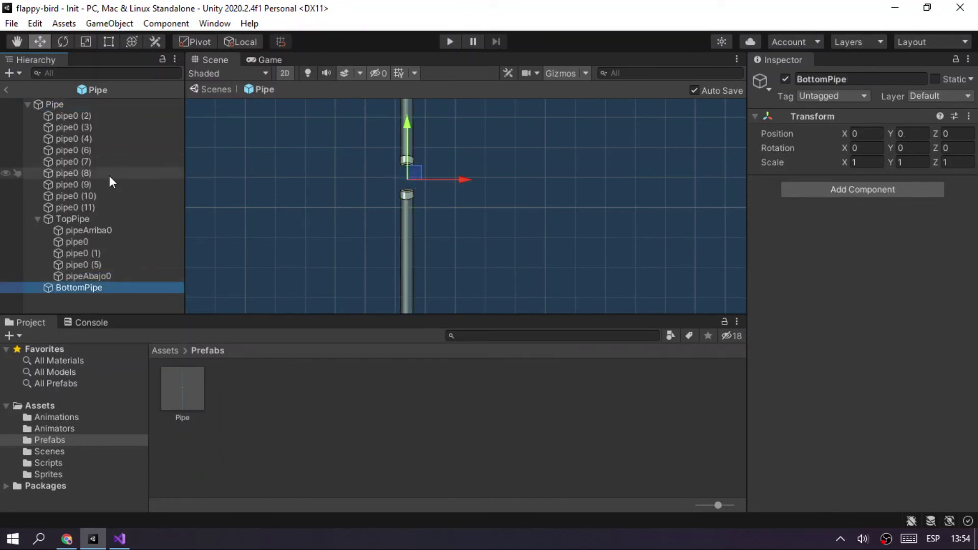
click(95, 208)
shift+click(79, 116)
drag(78, 113, 100, 287)
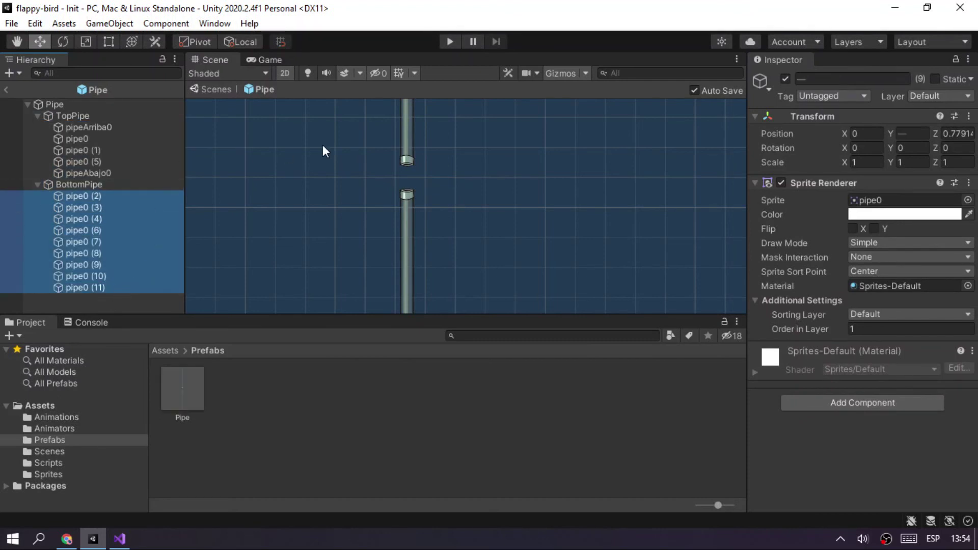
Move pipeAbajo0 into the BottomPipe group as well.
scroll(324, 144, up, 2)
scroll(347, 134, down, 4)
scroll(354, 139, down, 2)
middle_drag(366, 160, 400, 184)
click(422, 194)
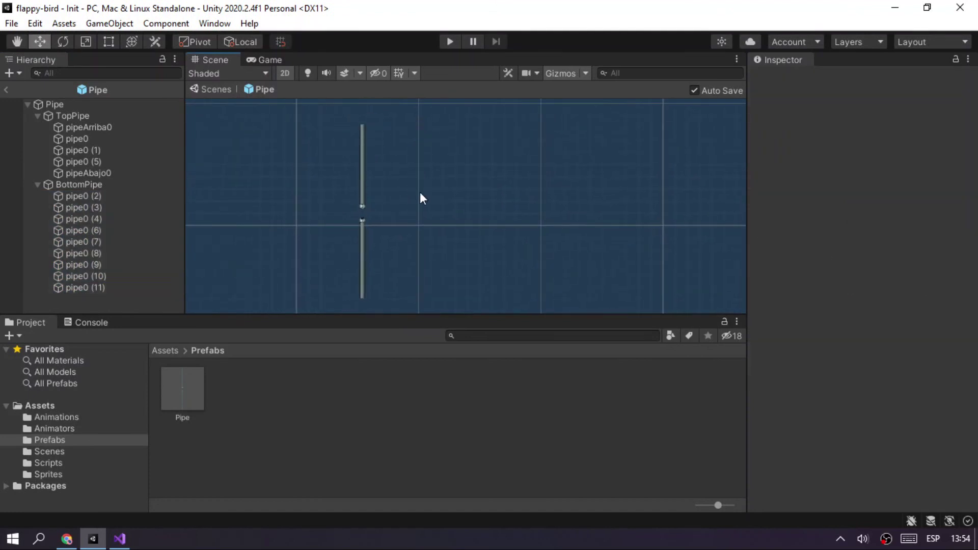
click(112, 173)
key(Up)
key(Down)
drag(111, 173, 99, 191)
Move pipe0 (9)–(11) back into the TopPipe group.
click(81, 158)
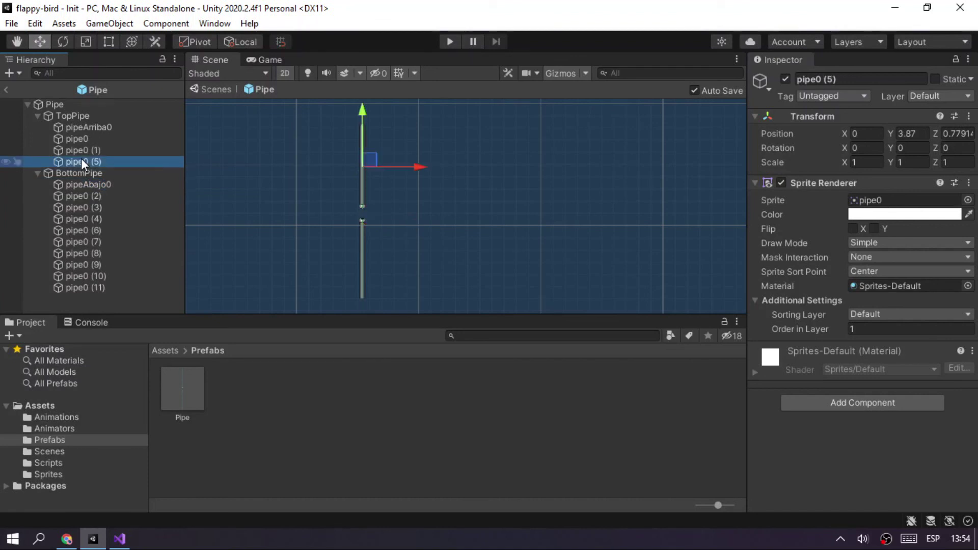
key(Up)
key(Up)
key(Up)
key(Up)
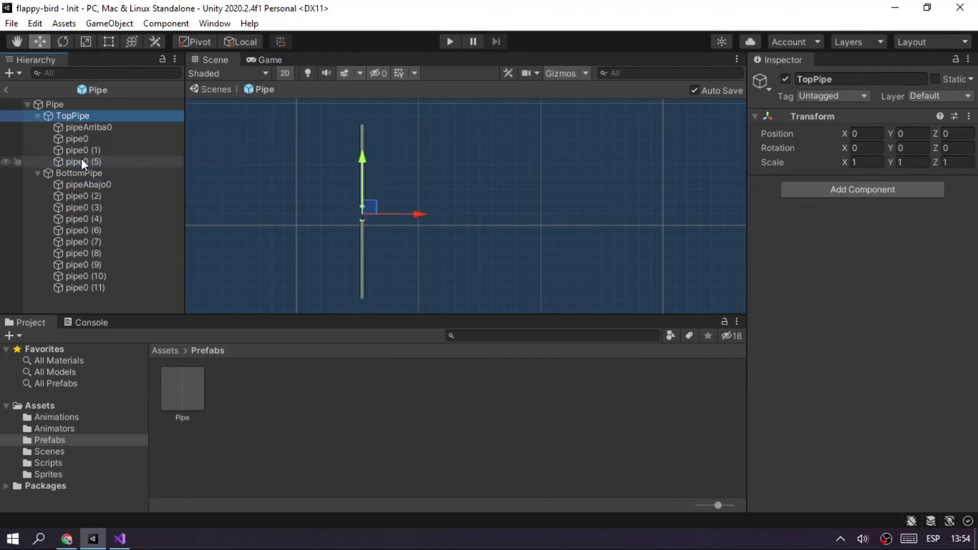
key(Up)
key(Down)
key(Down)
key(Down)
key(Down)
key(Down)
key(Down)
key(Down)
key(Down)
key(Down)
key(Down)
key(Down)
key(Down)
key(Down)
key(Down)
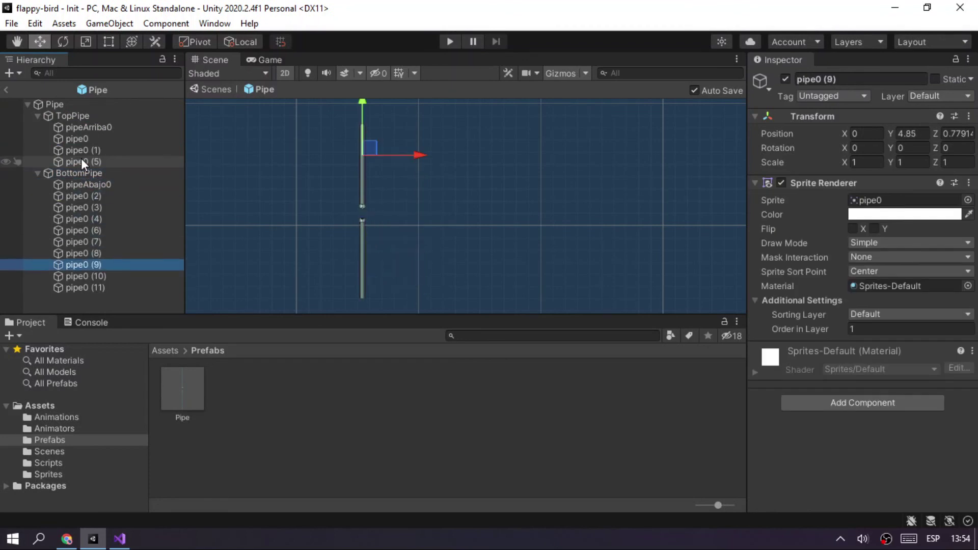
key(Down)
key(Down)
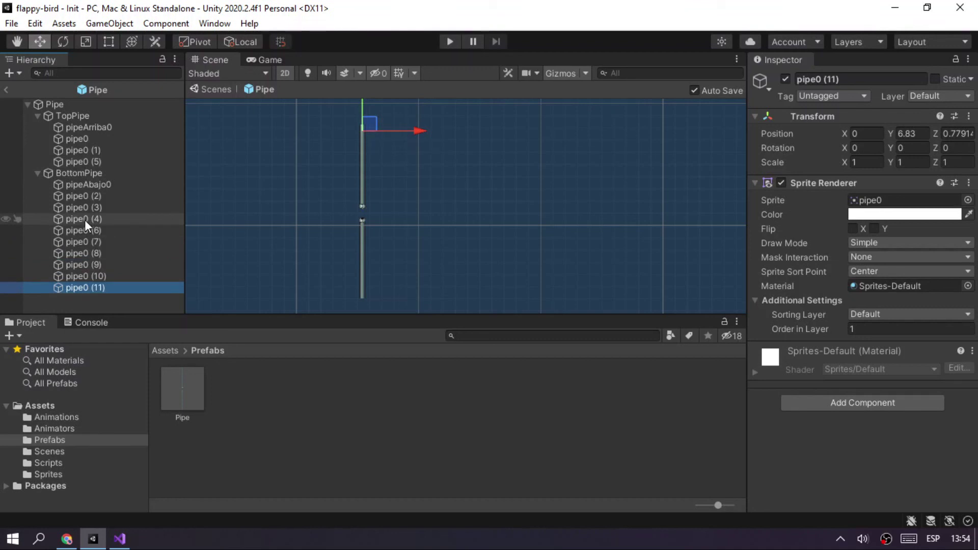
shift+click(94, 265)
drag(74, 265, 74, 118)
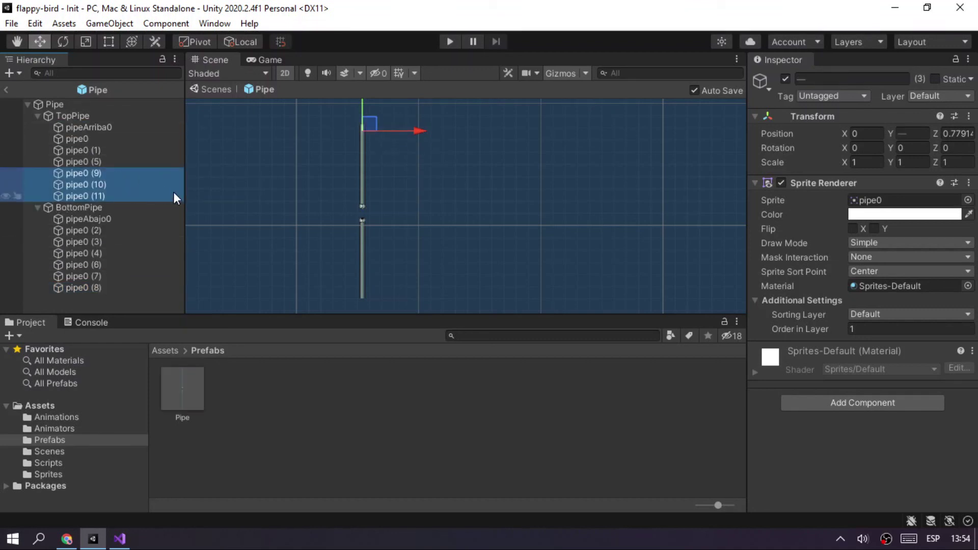
click(86, 116)
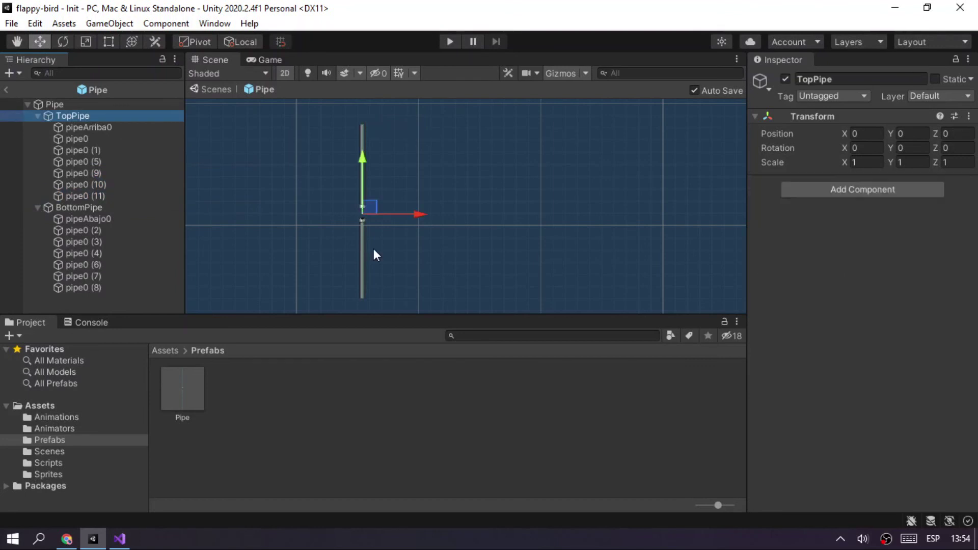
Set TopPipe's Transform Position Y to 1.
drag(364, 159, 363, 158)
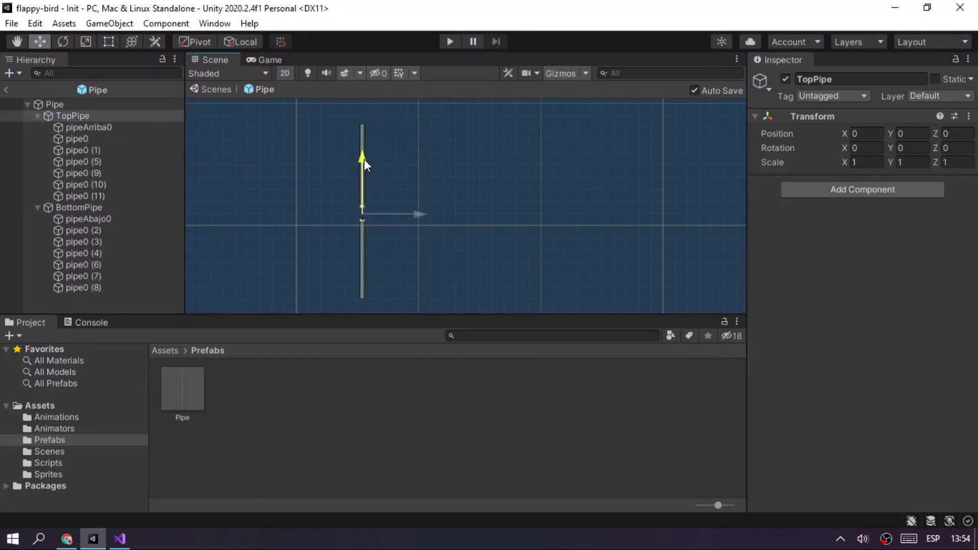
drag(364, 158, 363, 159)
click(909, 134)
text(2)
key(BackSpace)
text(1)
Set BottomPipe's Transform Position Y to -1.
click(90, 208)
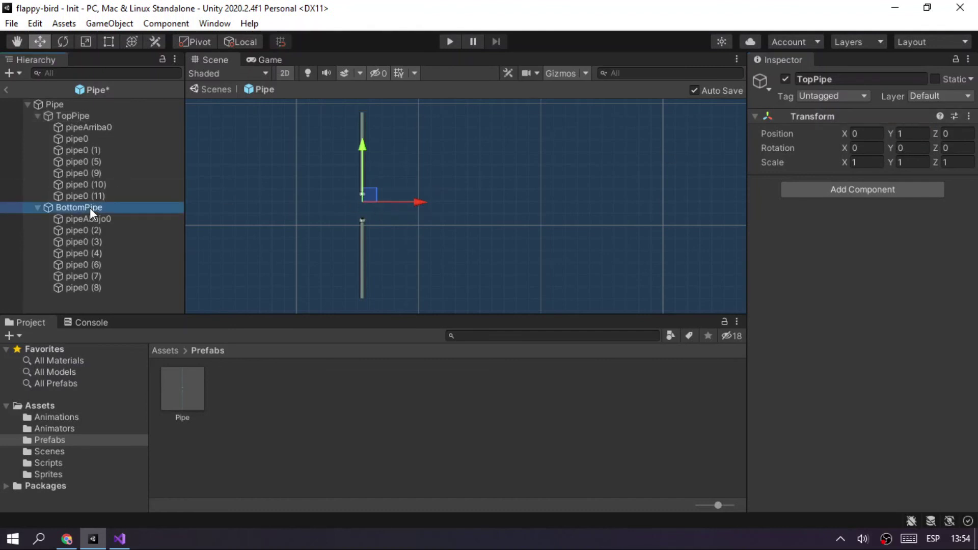
drag(890, 134, 797, 112)
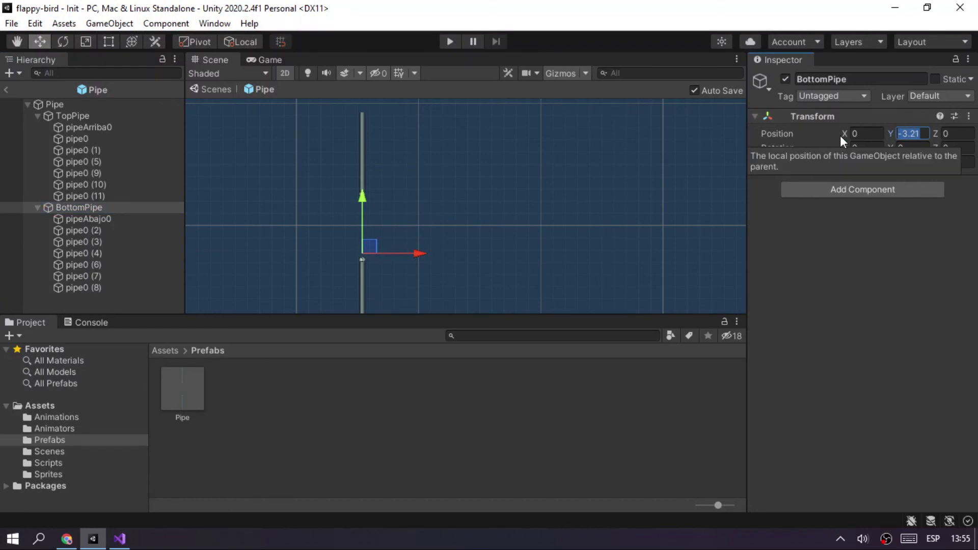
text(-1)
key(Return)
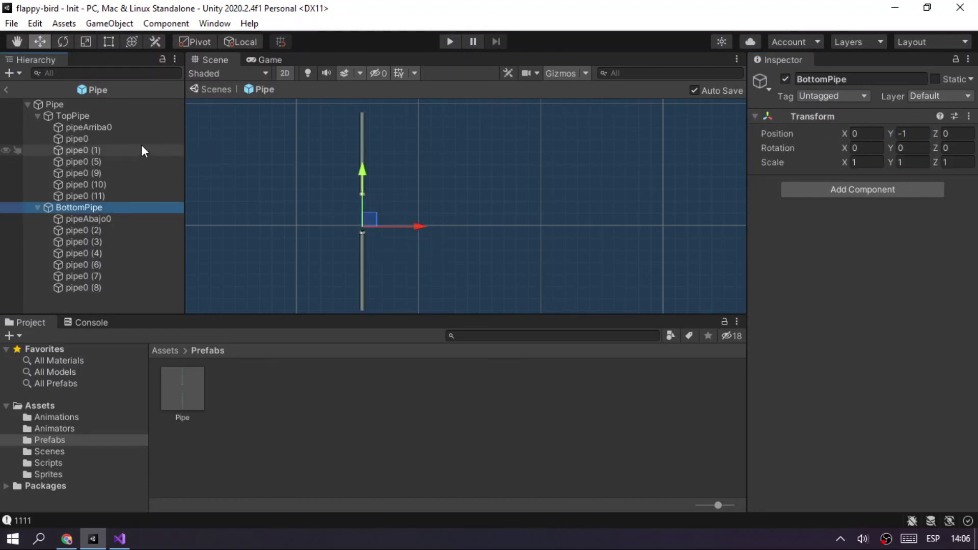
Refit the Pipe root's Box Collider 2D edges to span the pipe, giving offset Y 4.922776 and size Y 6.856958.
click(56, 104)
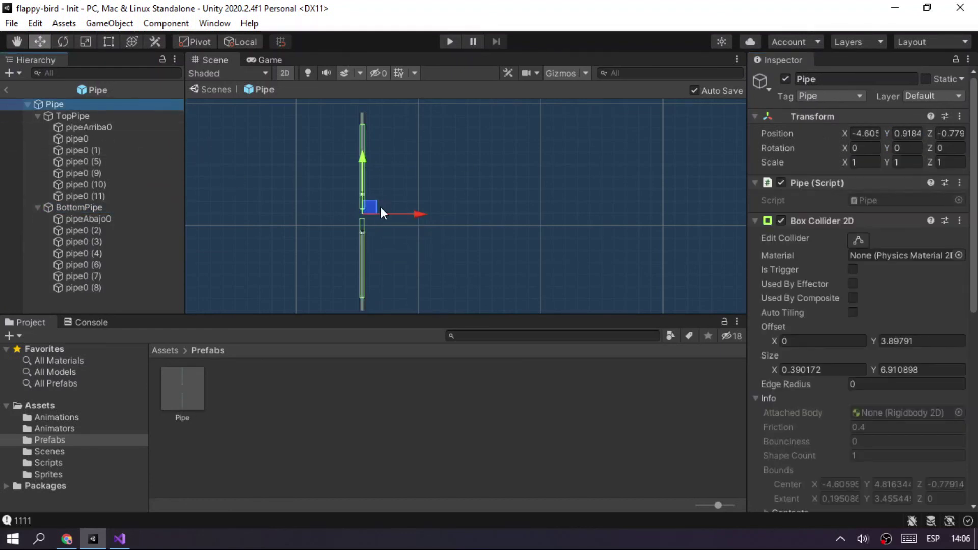
scroll(390, 193, up, 4)
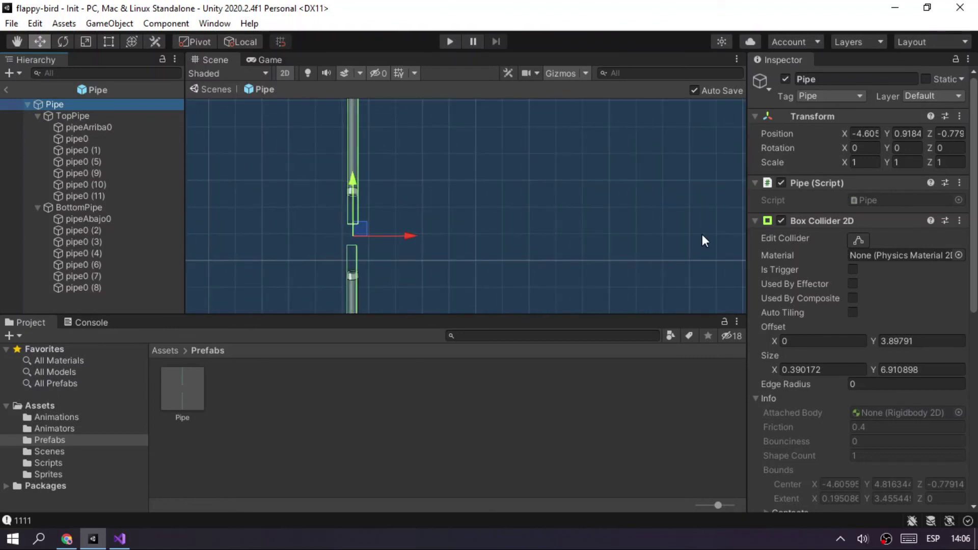
click(861, 240)
drag(353, 224, 352, 197)
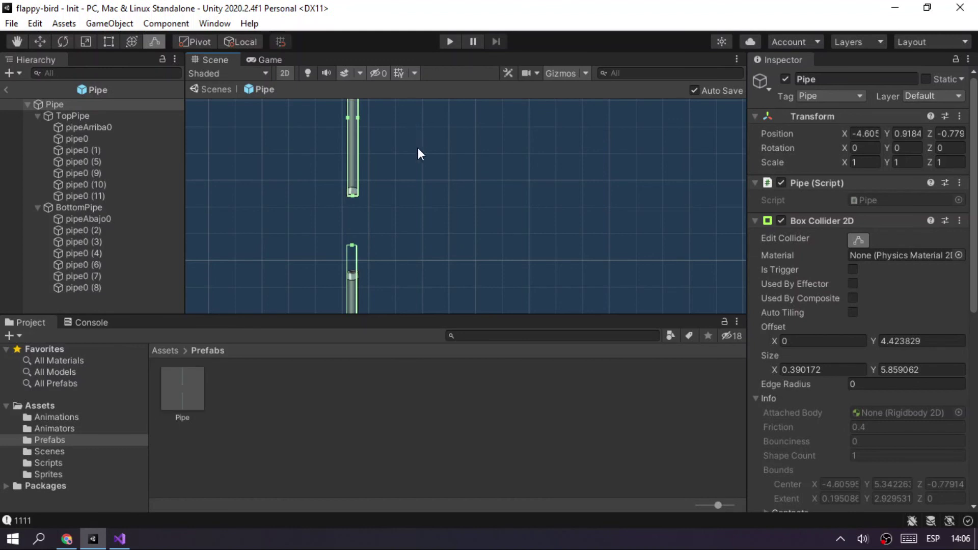
middle_drag(417, 153, 397, 216)
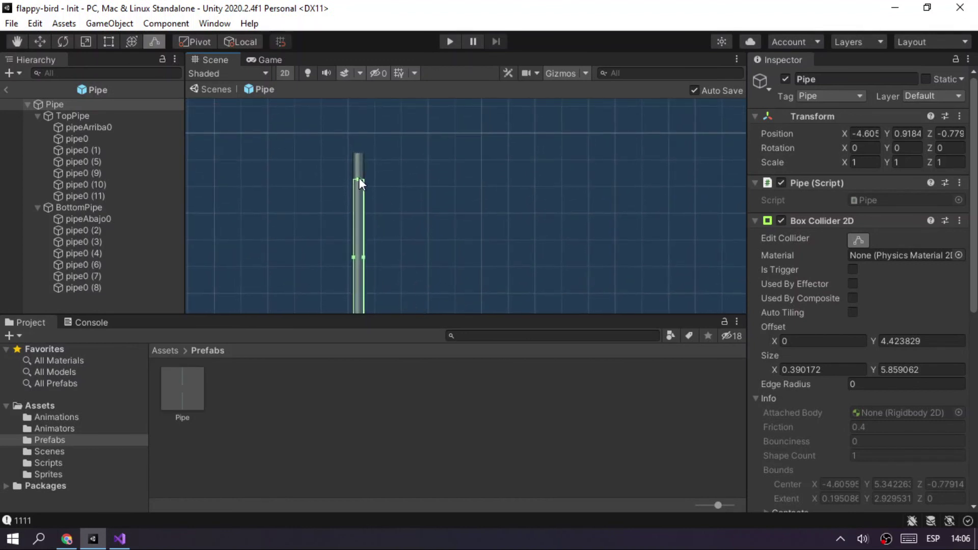
drag(359, 179, 359, 154)
drag(359, 150, 358, 151)
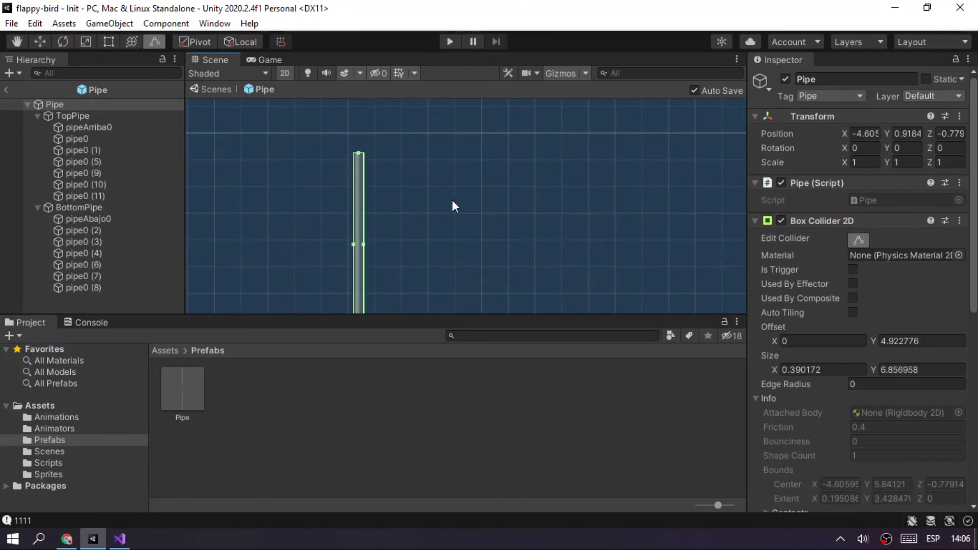
middle_drag(452, 204, 365, 227)
drag(356, 235, 358, 251)
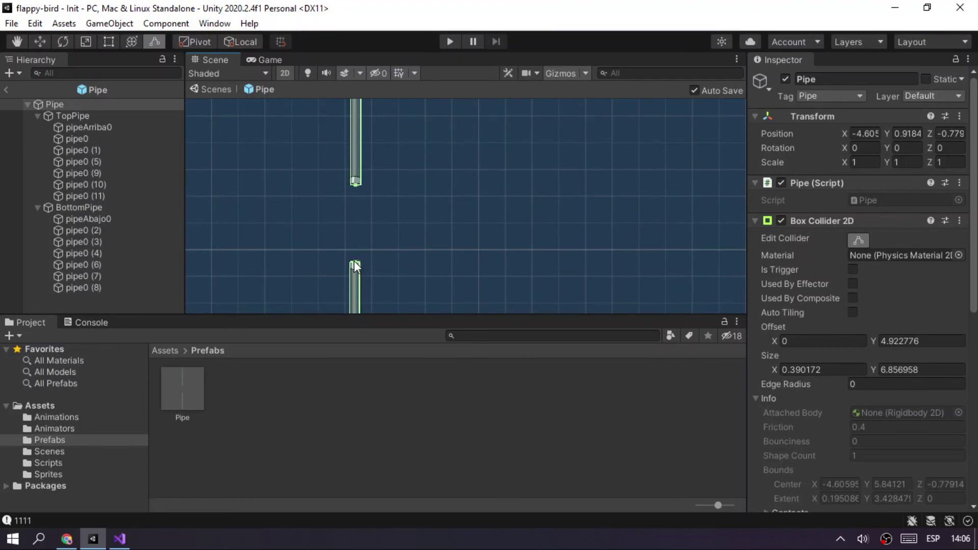
middle_drag(414, 253, 383, 110)
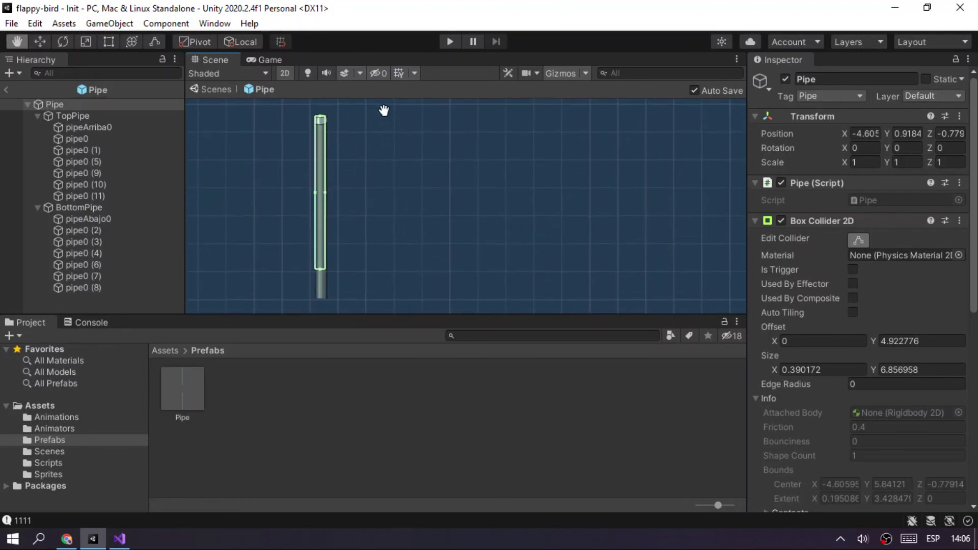
drag(319, 268, 324, 298)
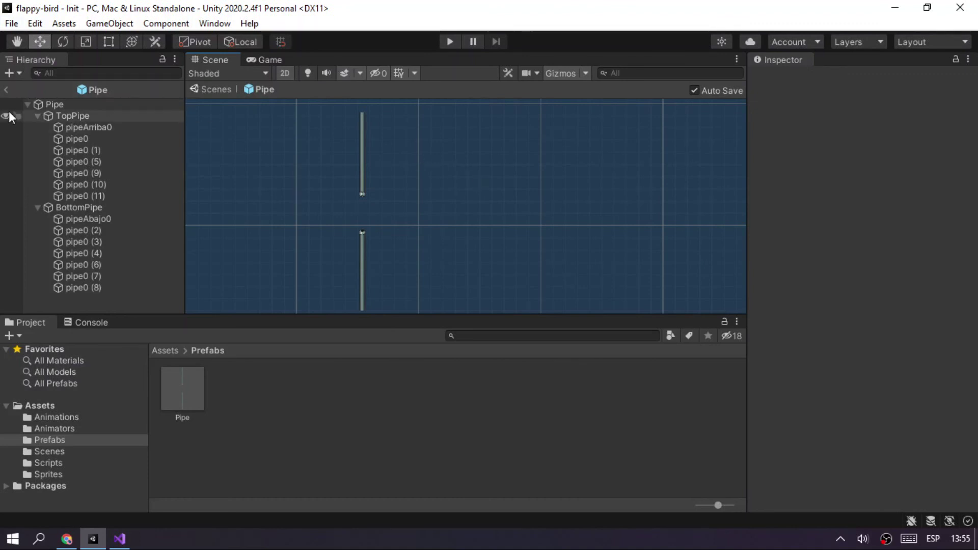
Use the Hierarchy back arrow to exit the Pipe prefab and return to the Init scene.
click(4, 89)
click(450, 42)
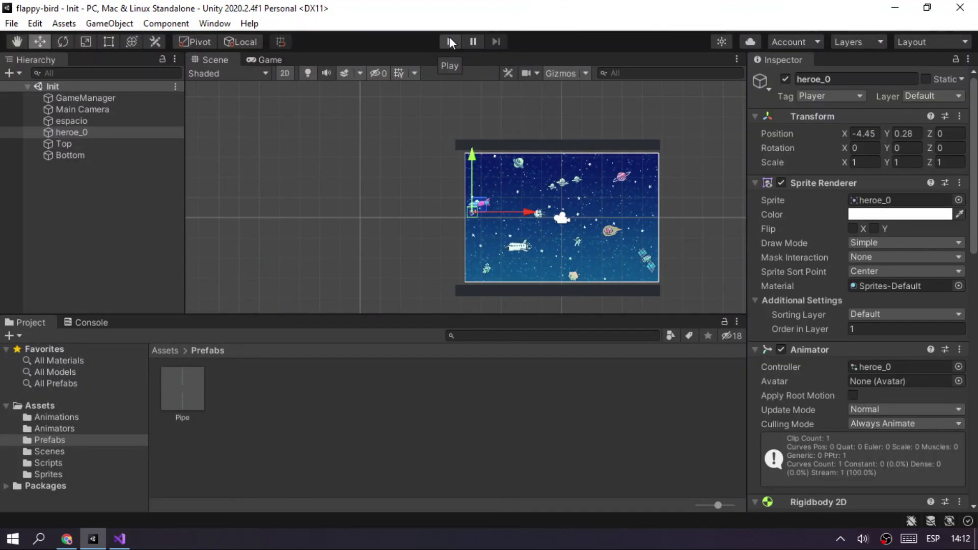
Play the game, flap the hero three times through the scrolling pipes, then stop the run.
click(448, 42)
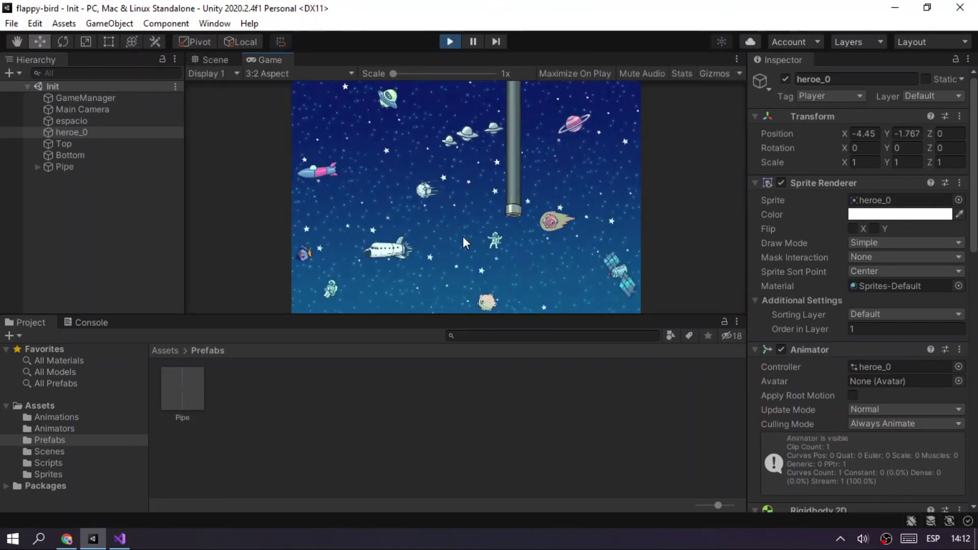
click(459, 227)
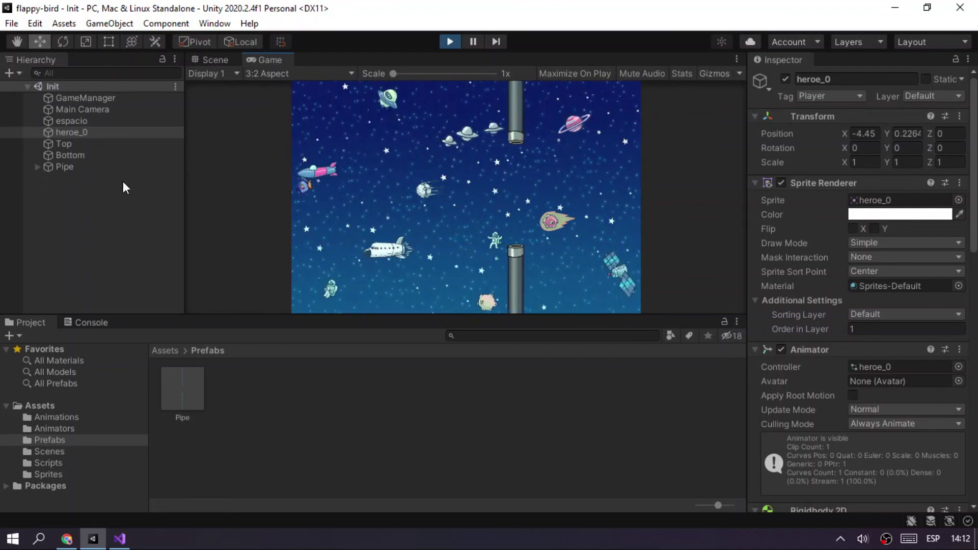
click(204, 191)
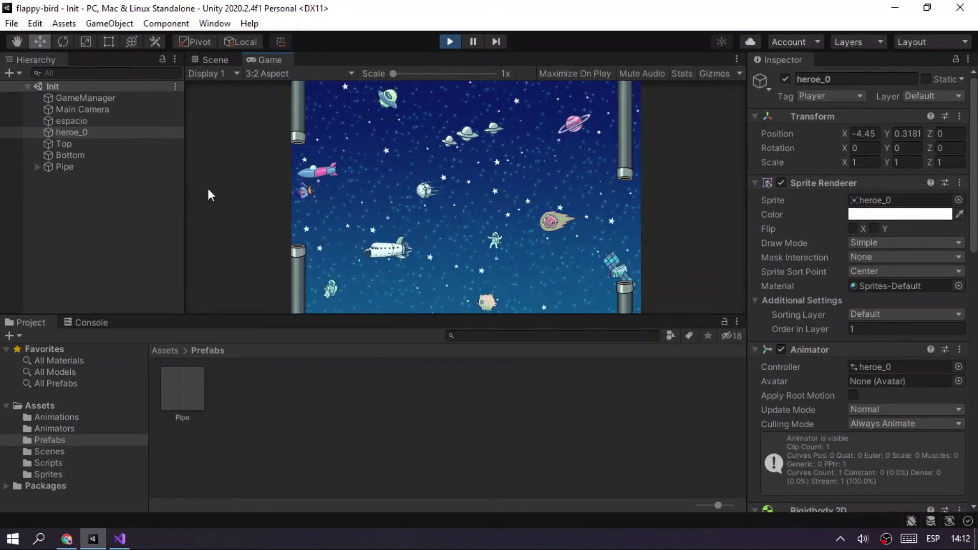
click(289, 197)
click(459, 41)
key(alt+Tab)
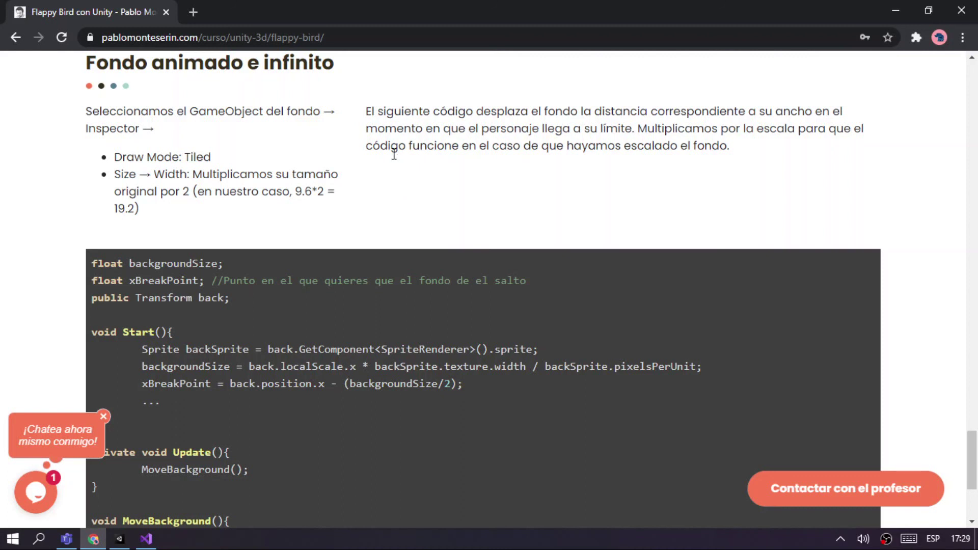
Read the tutorial's 'Fondo animado e infinito' section, then return to Unity.
key(alt+Tab)
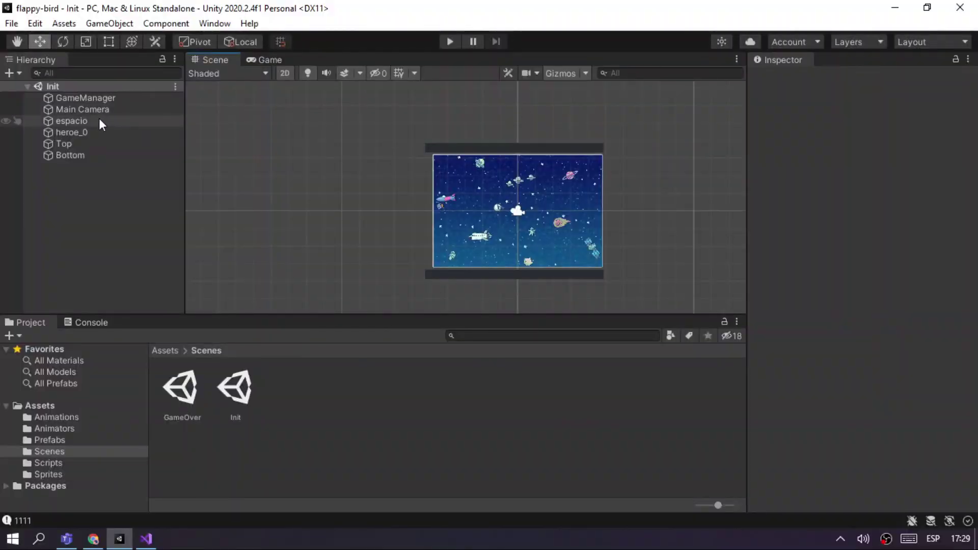
Set the espacio Sprite Renderer's Draw Mode to Tiled, following the tutorial.
click(96, 120)
key(alt+Tab)
drag(122, 156, 150, 230)
key(alt+Tab)
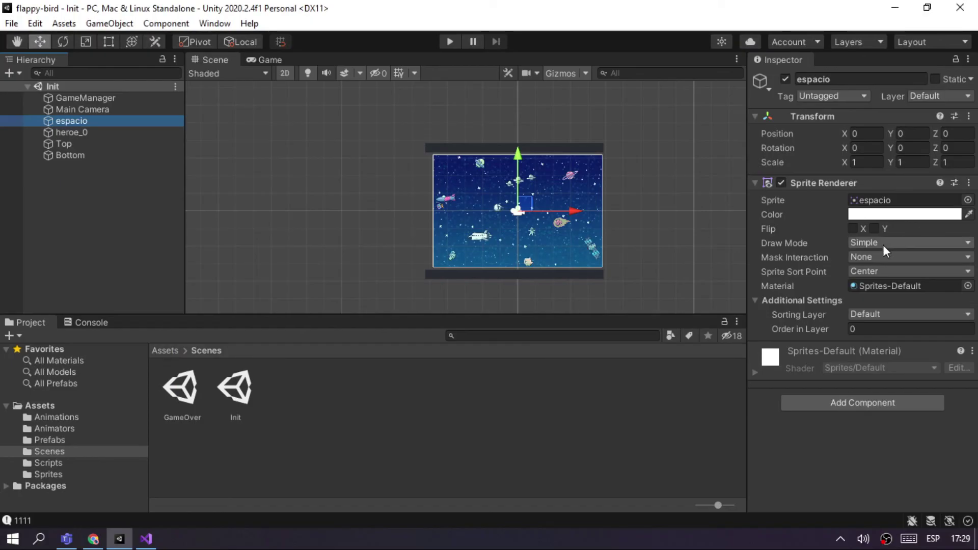
click(869, 243)
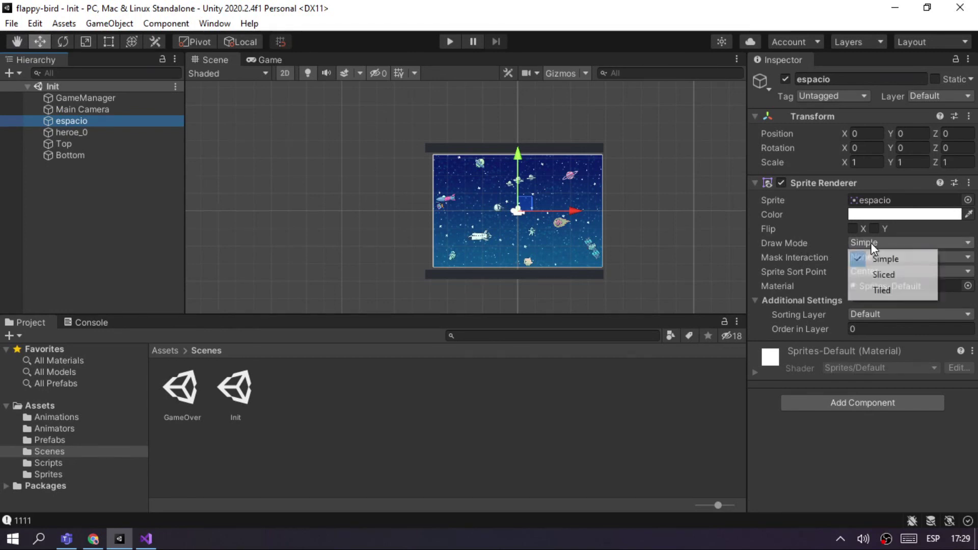
click(894, 292)
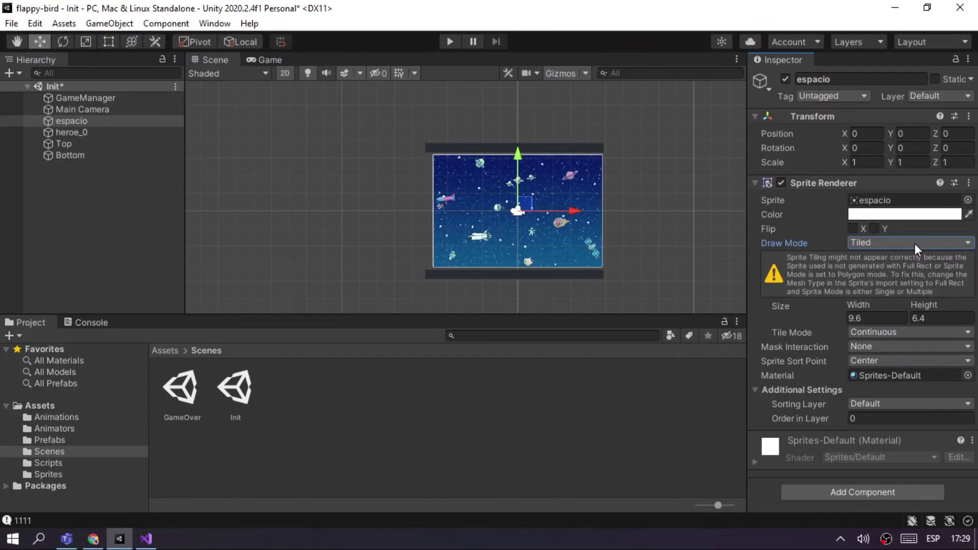
Change espacio's Size Width from 9.6 to 19.2 and save the Init scene.
key(alt+Tab)
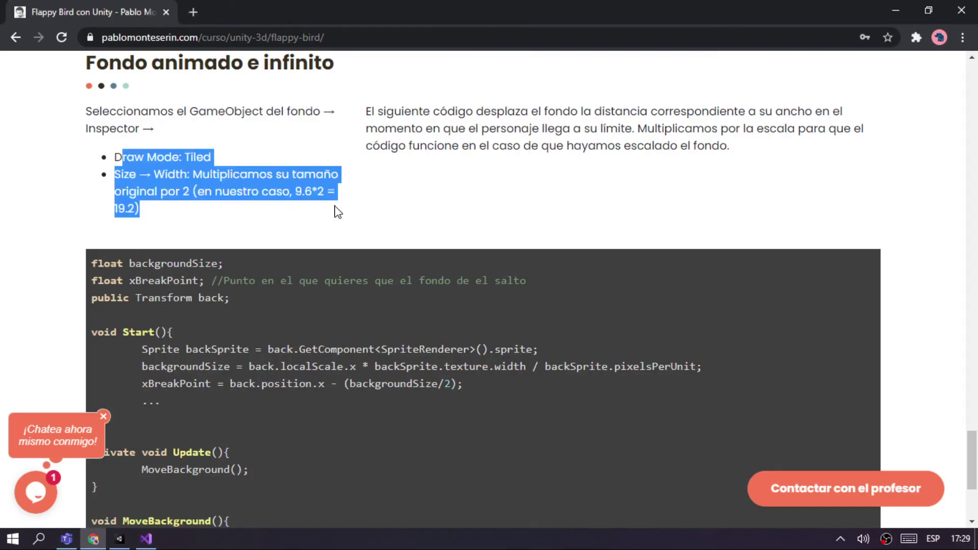
key(alt+Tab)
click(878, 319)
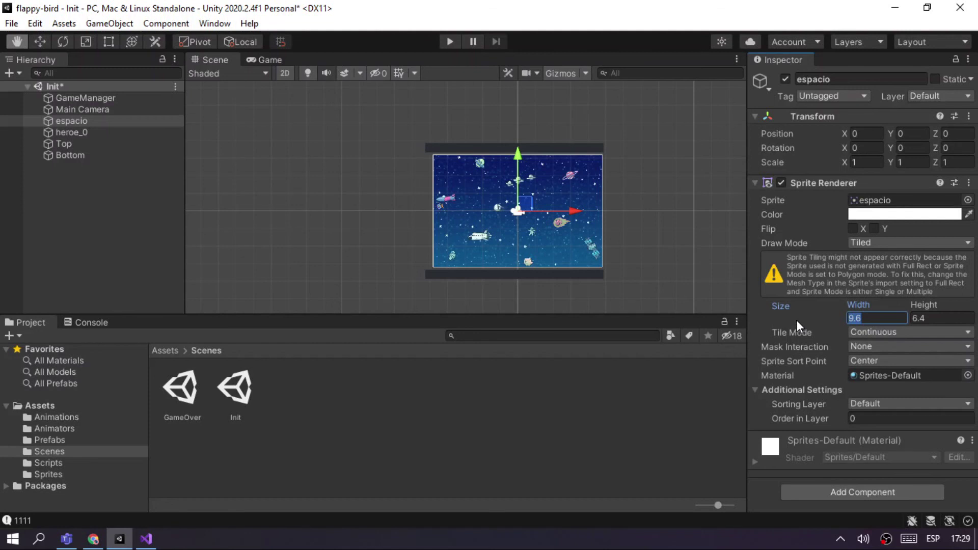
text(19.2)
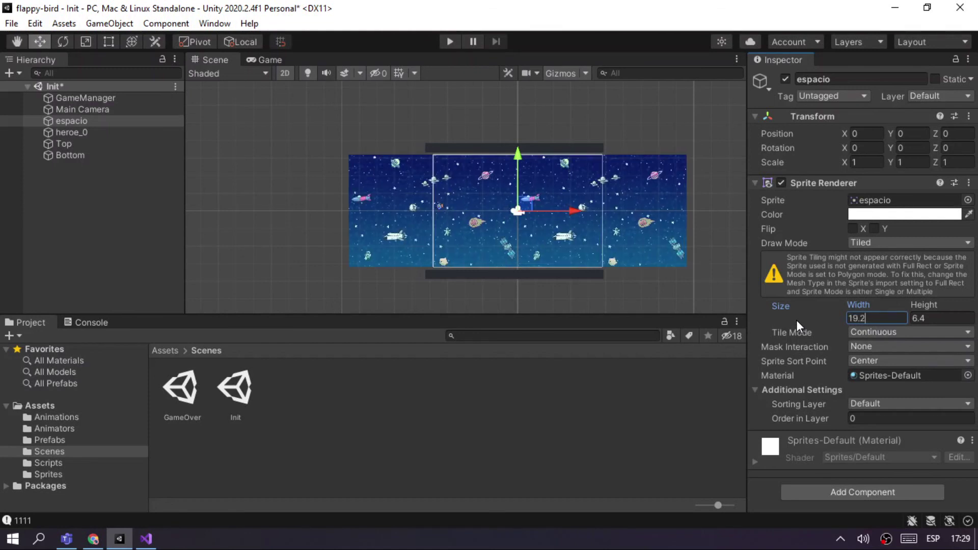
click(720, 256)
key(ctrl+s)
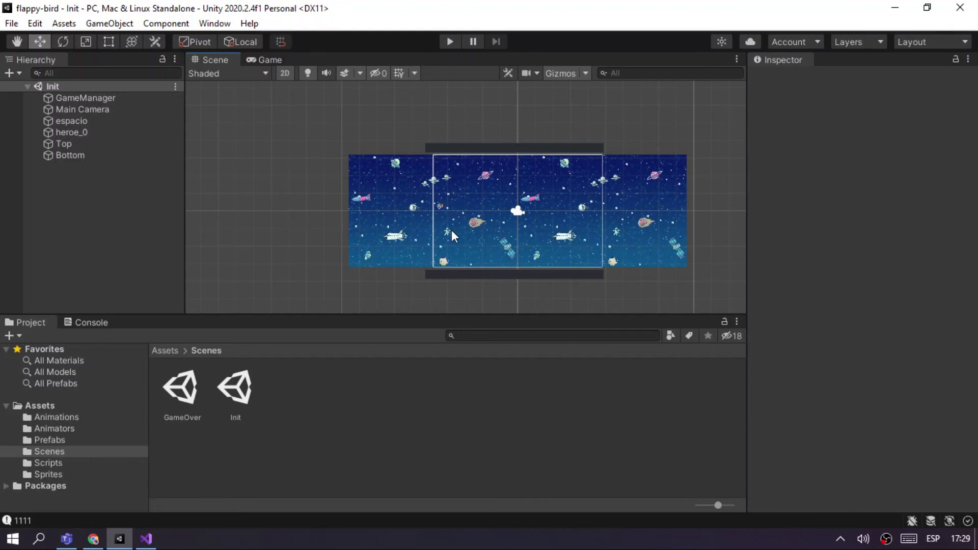
key(alt+Tab)
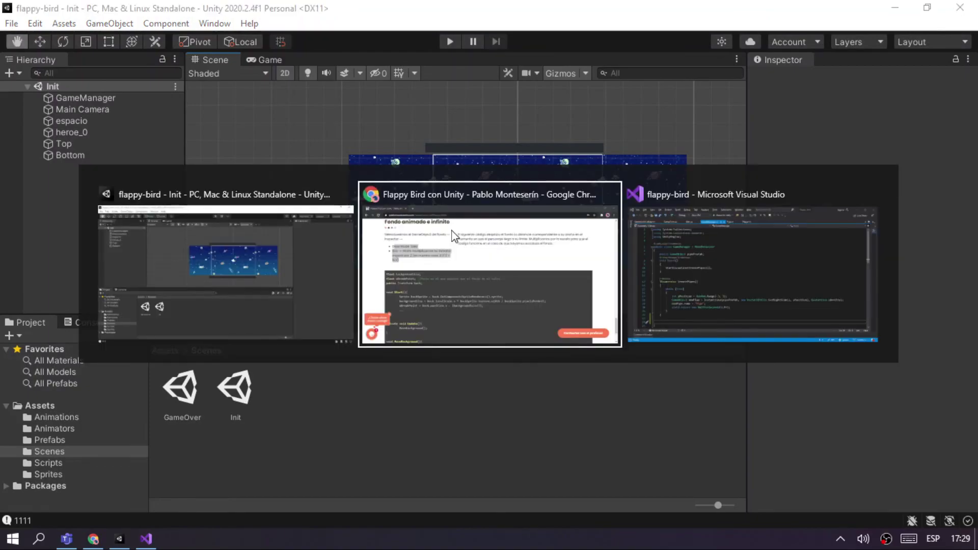
Select the tutorial's MoveBackground() function code and bring up GameManager.cs in Visual Studio.
scroll(243, 242, down, 1)
scroll(243, 245, down, 2)
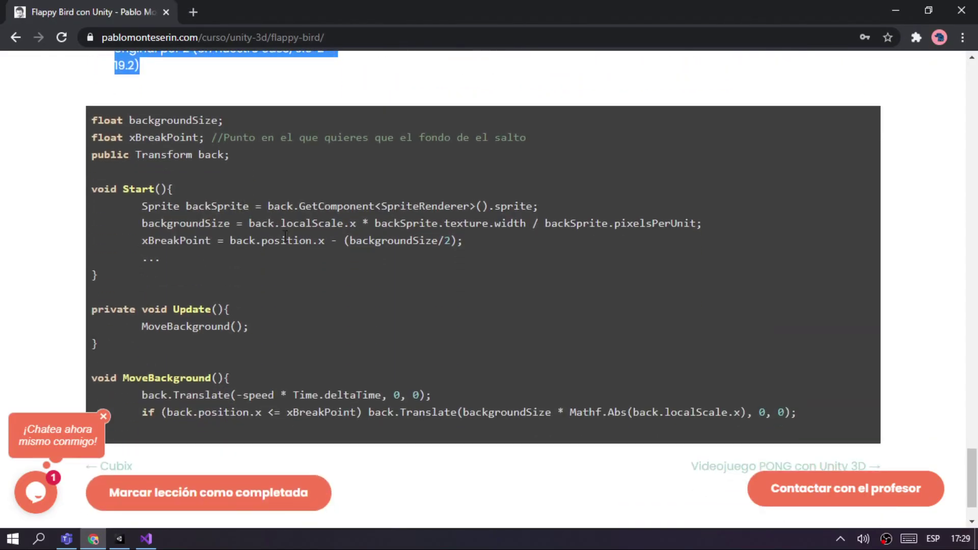
click(90, 306)
scroll(204, 300, down, 1)
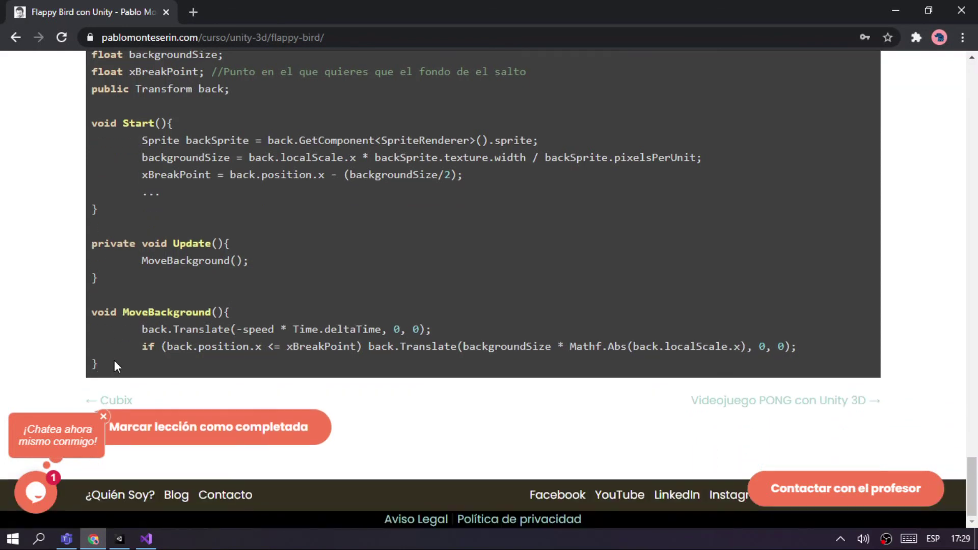
drag(113, 365, 93, 317)
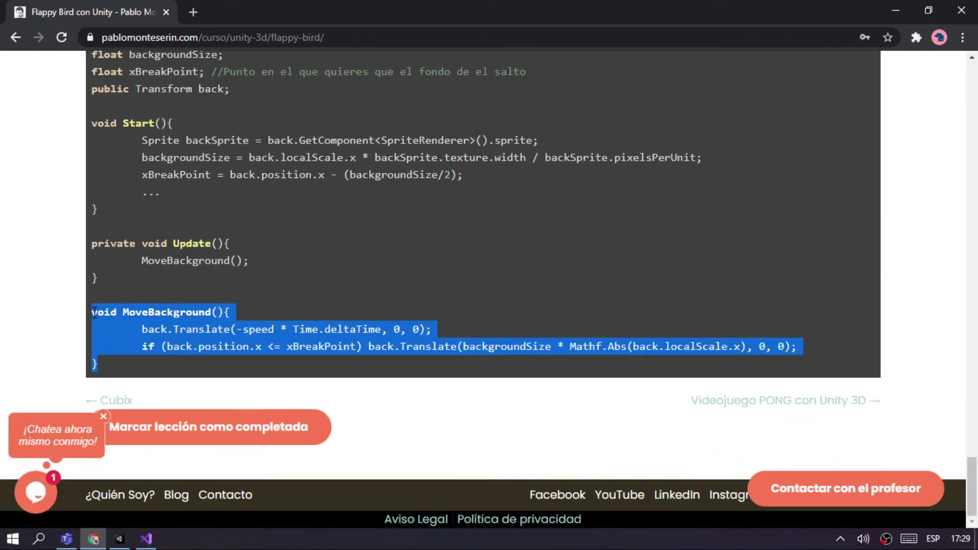
key(alt+Tab)
key(alt+Tab)
scroll(120, 305, down, 3)
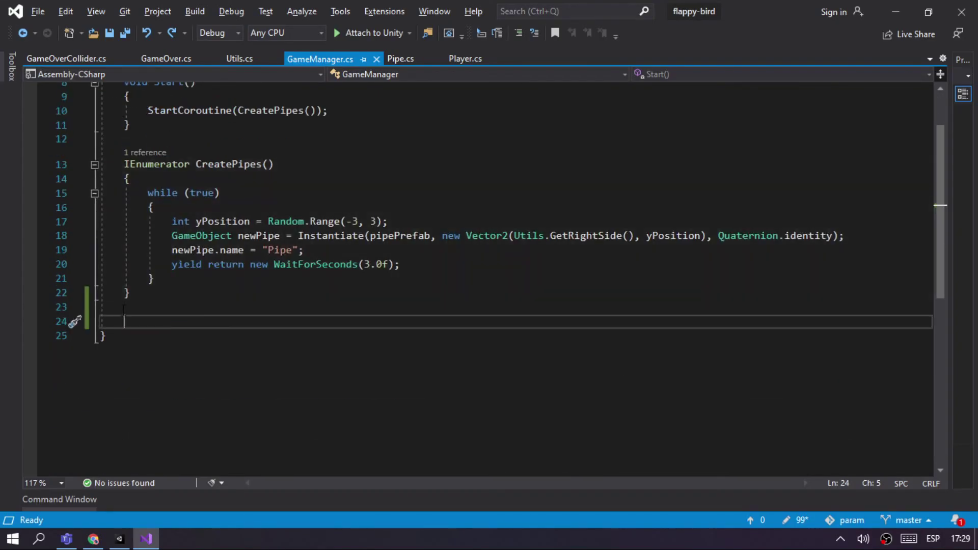
Paste MoveBackground() below CreatePipes and inspect the undefined back, speed and back.position.x references.
text(void MoveBackground()     {         back.Translate(-speed * Time.deltaTime, 0, 0);         if (back.position.x <= xBreakPoint) back.Translate(backgroundSize * Mathf.Abs(back.localScale.x), 0, 0);     })
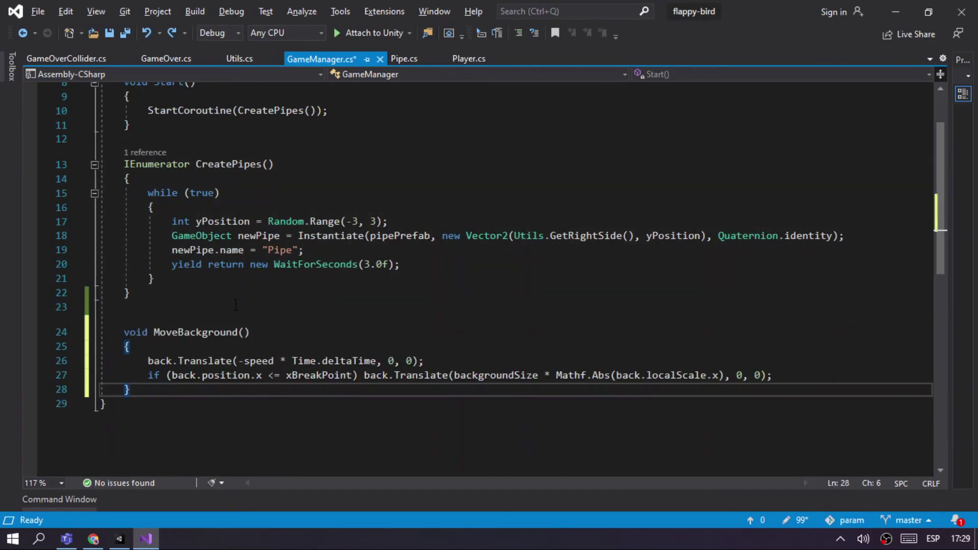
click(153, 361)
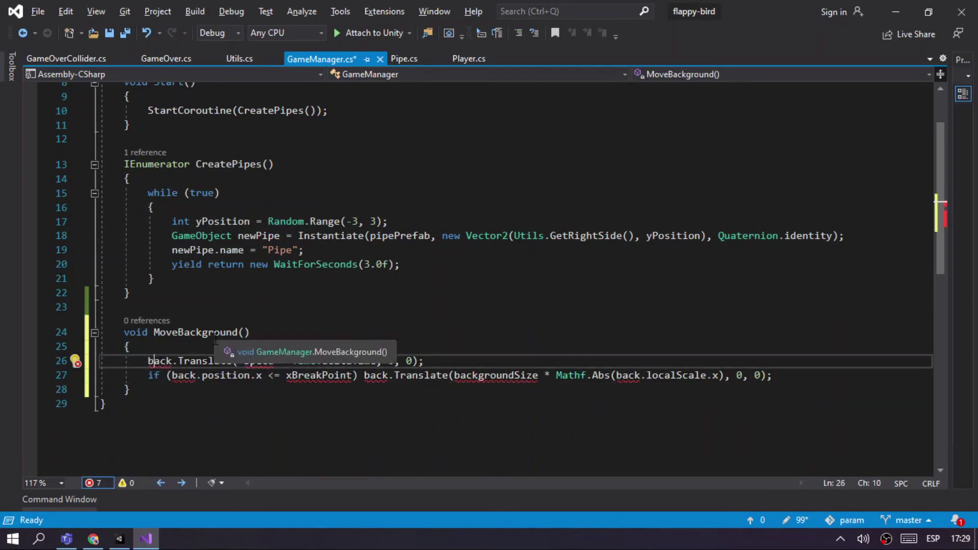
double_click(275, 360)
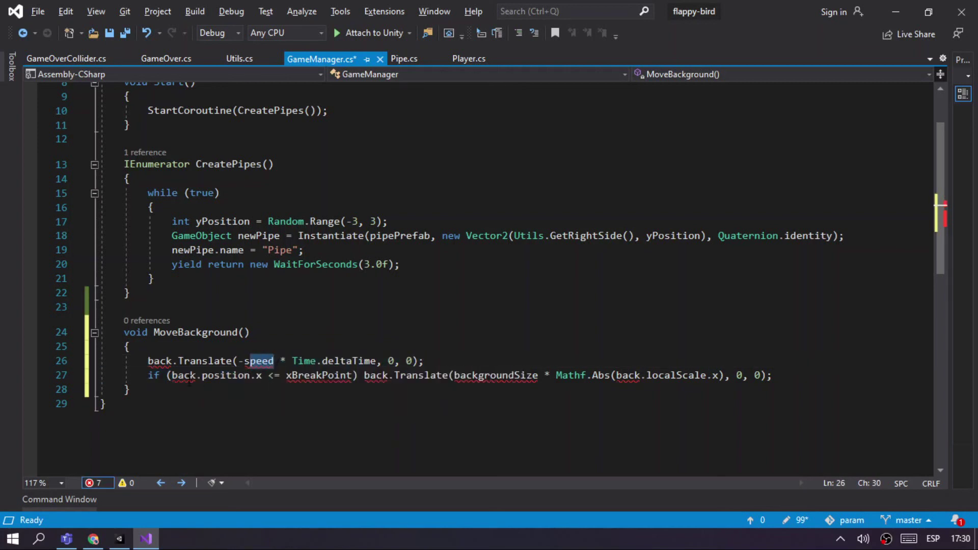
drag(172, 376, 269, 375)
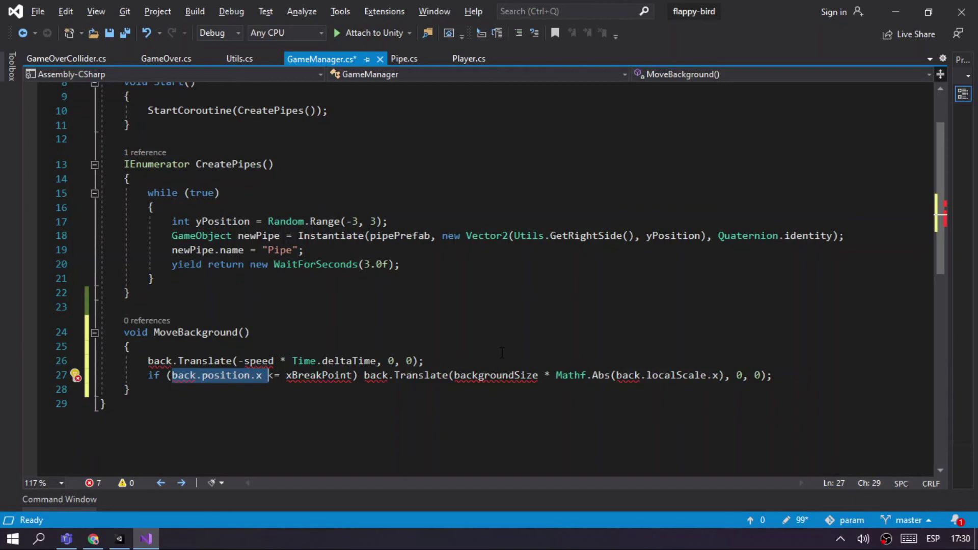
Glance at the Unity editor, then reselect the undefined back reference on line 26.
key(alt+Tab)
click(725, 334)
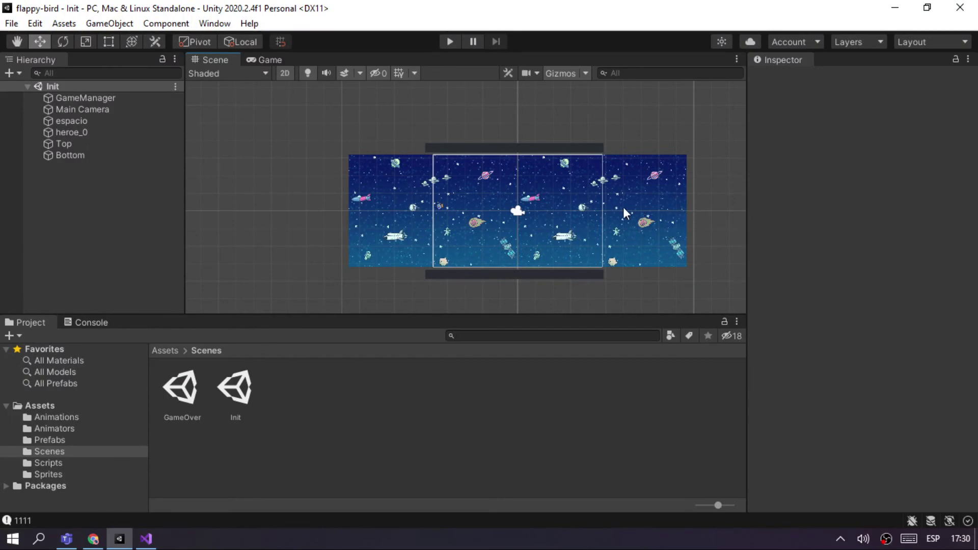
key(q)
key(alt+Tab)
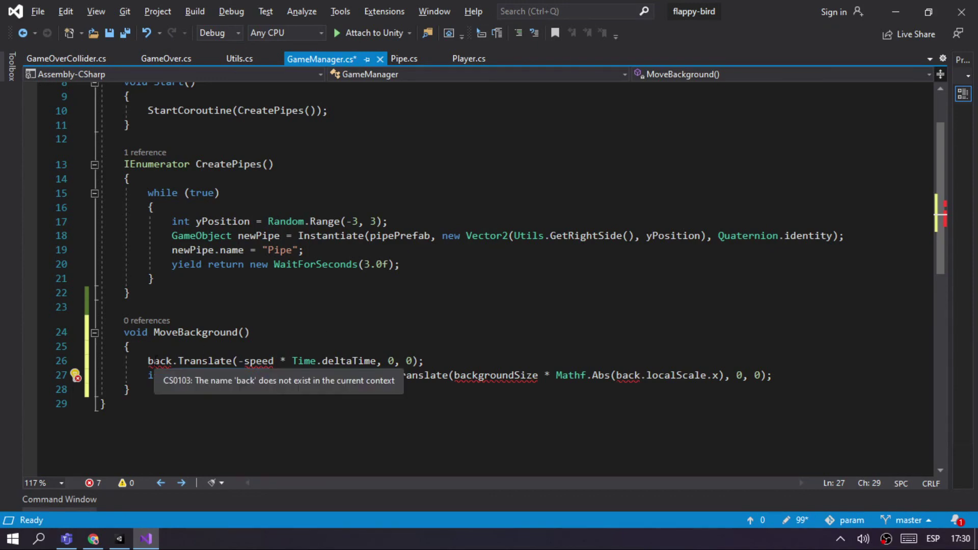
double_click(152, 361)
scroll(204, 325, up, 3)
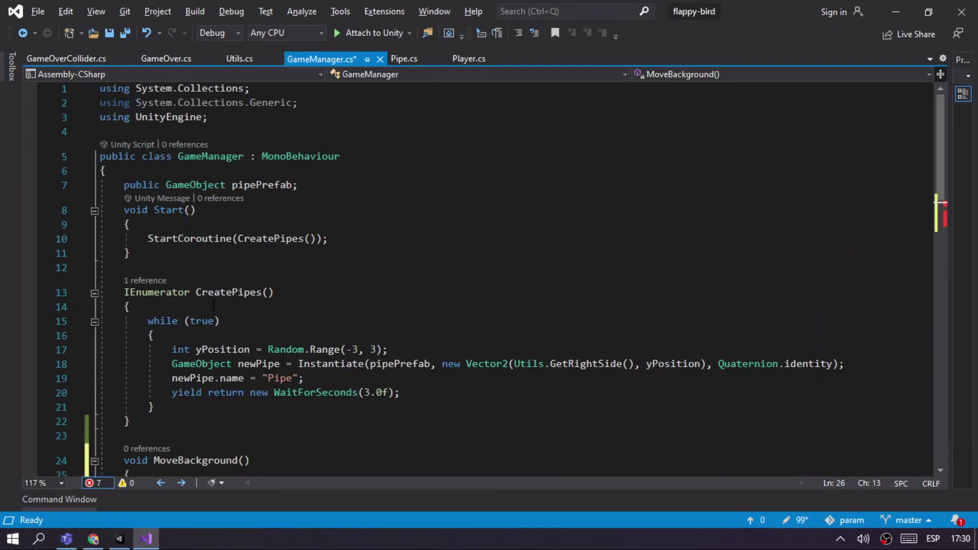
Declare 'public Transform back;' below the pipePrefab field and save GameManager.cs.
click(307, 185)
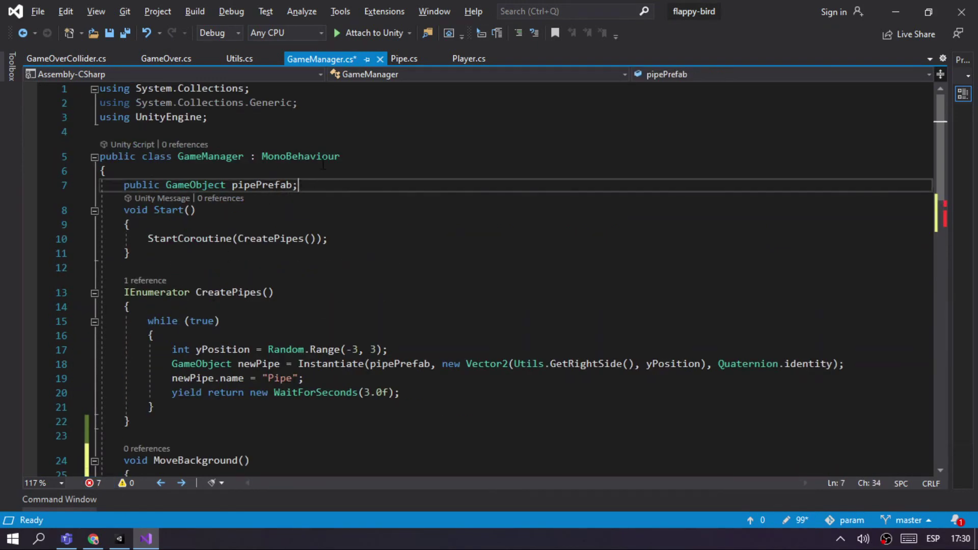
key(Return)
text(public Transform)
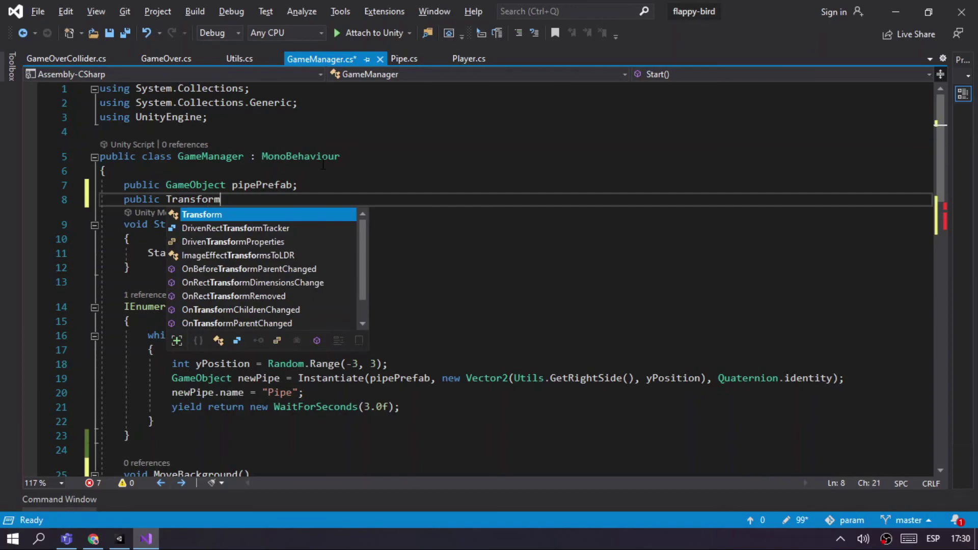
key(alt+Tab)
key(alt+Tab)
scroll(275, 255, down, 8)
scroll(239, 221, up, 3)
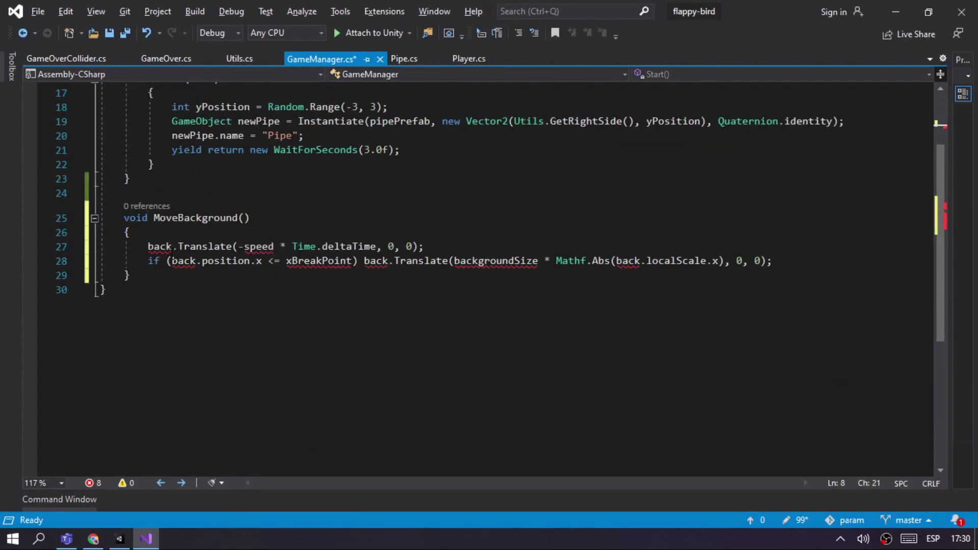
mouse_move(184, 251)
scroll(270, 209, up, 3)
scroll(252, 147, up, 3)
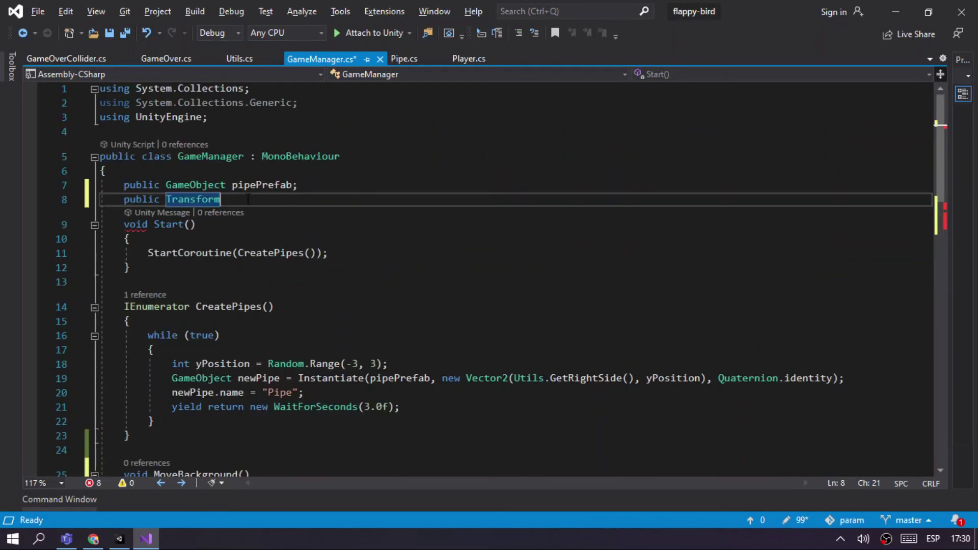
text(transf)
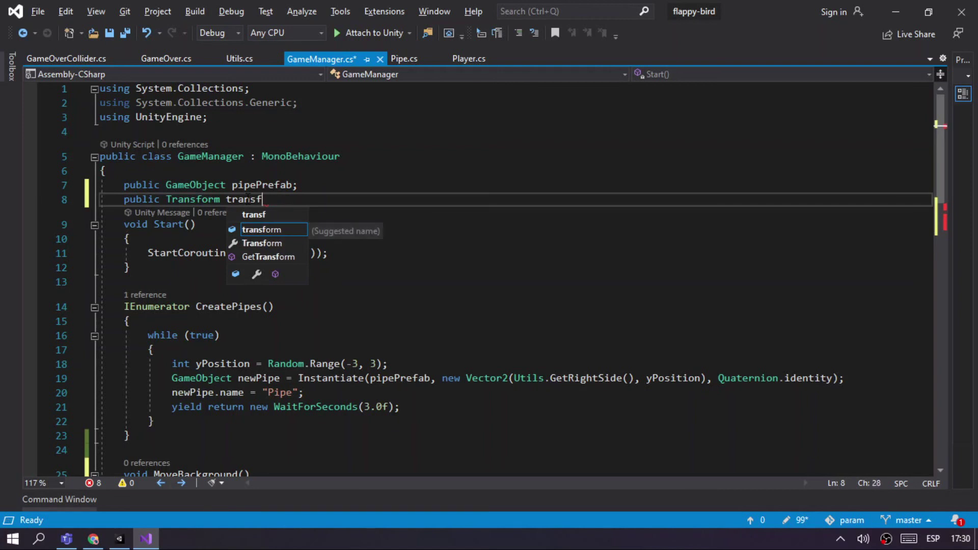
key(BackSpace)
key(BackSpace)
key(BackSpace)
key(BackSpace)
key(BackSpace)
key(BackSpace)
text(back;)
key(ctrl+s)
Add 'float speed = 4;' on the line below the back field.
scroll(378, 440, down, 3)
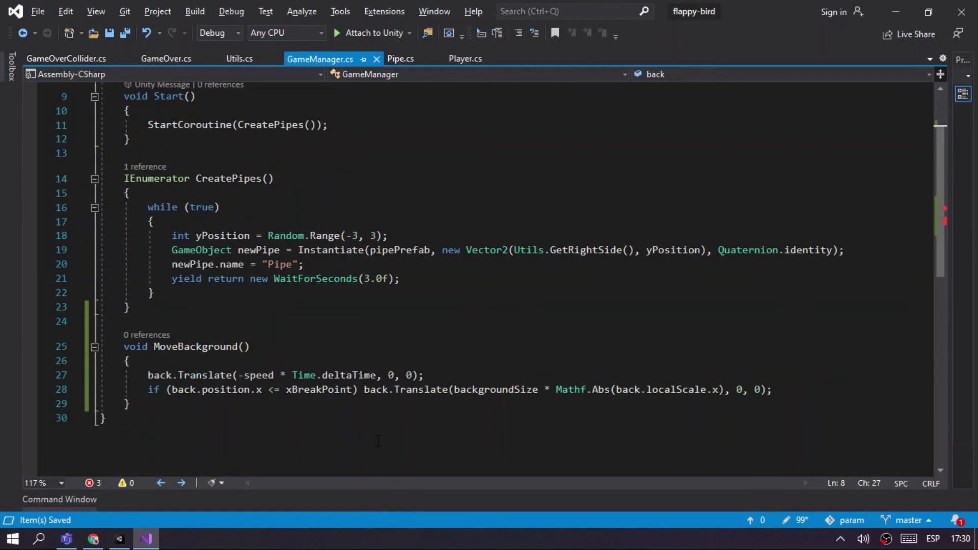
scroll(315, 203, up, 3)
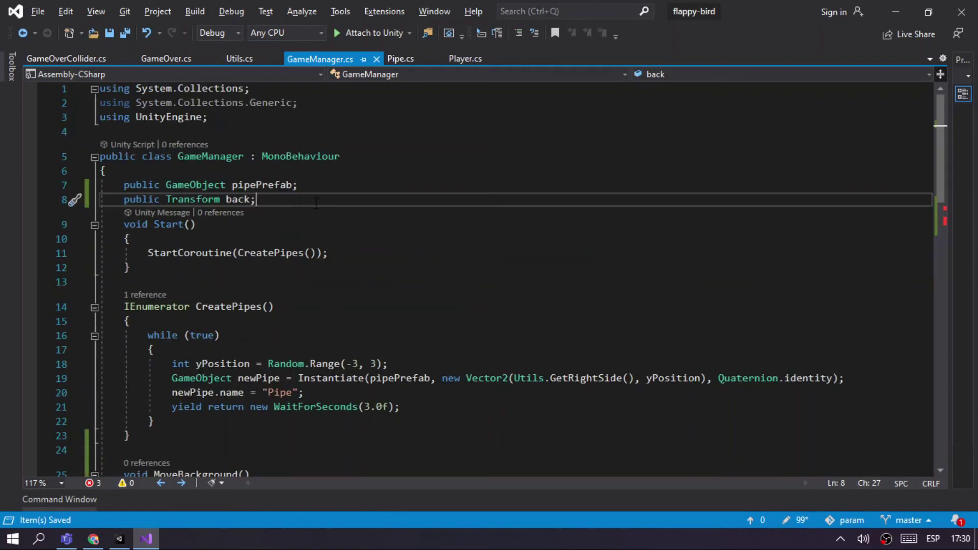
key(Return)
text(float speed = 4;)
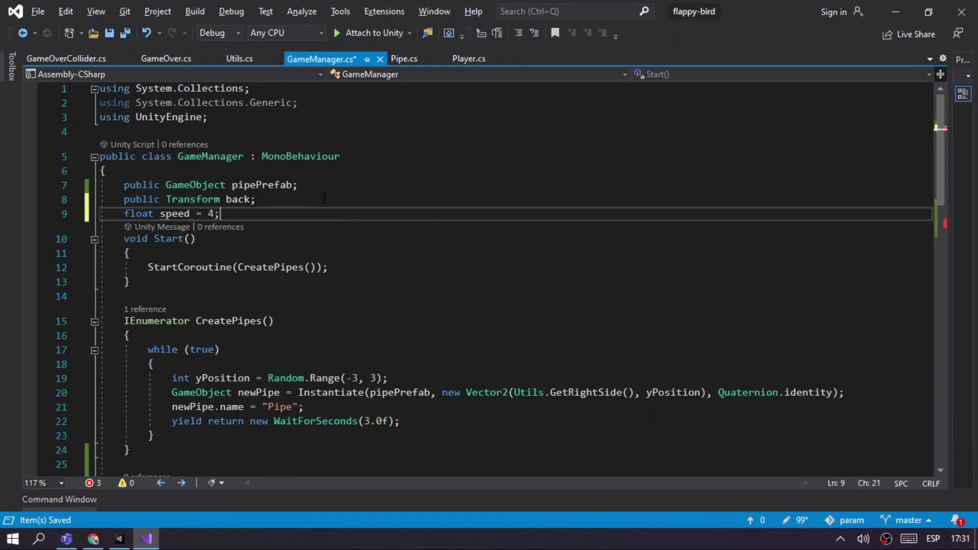
scroll(325, 198, down, 6)
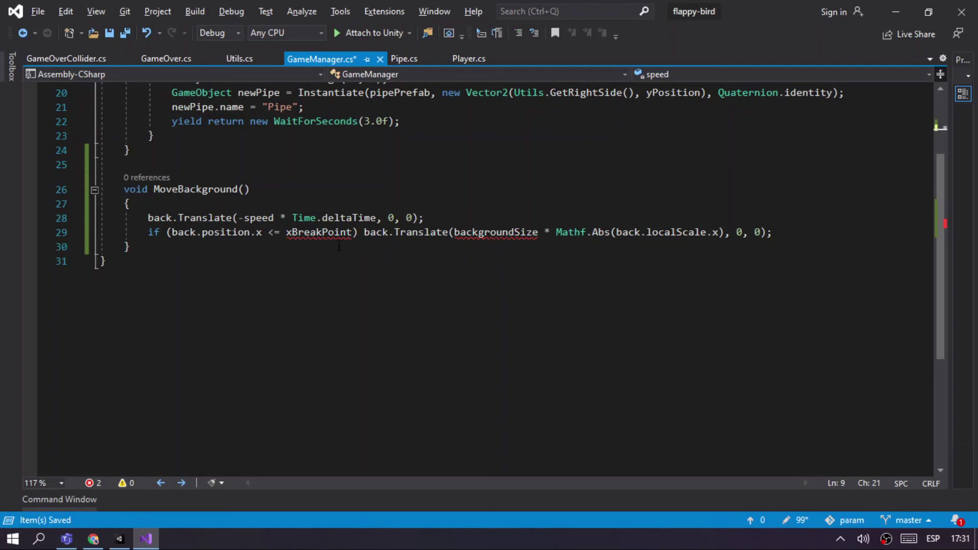
key(alt+Tab)
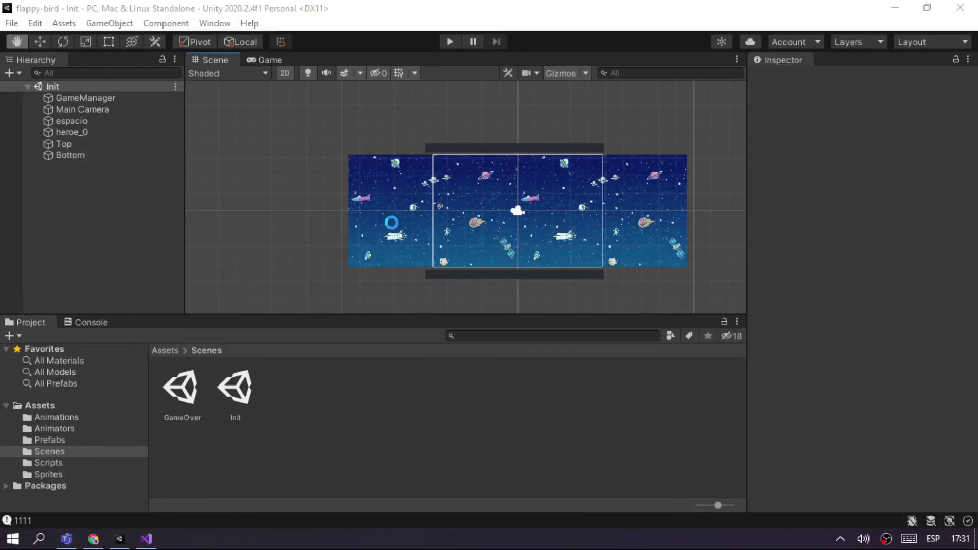
Select the tutorial's backSprite, backgroundSize and xBreakPoint Start() statements in Chrome and copy them.
key(alt+Tab)
key(alt+Tab)
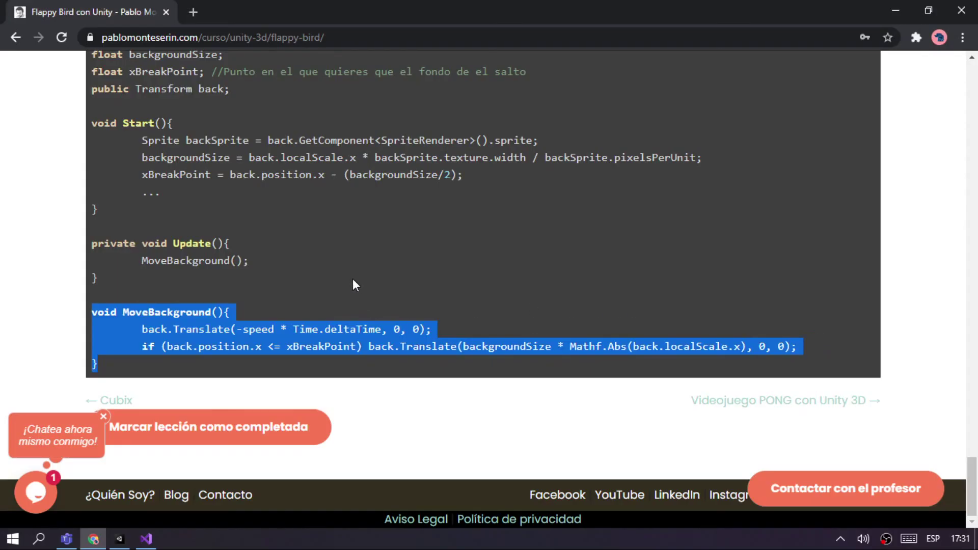
scroll(361, 296, up, 3)
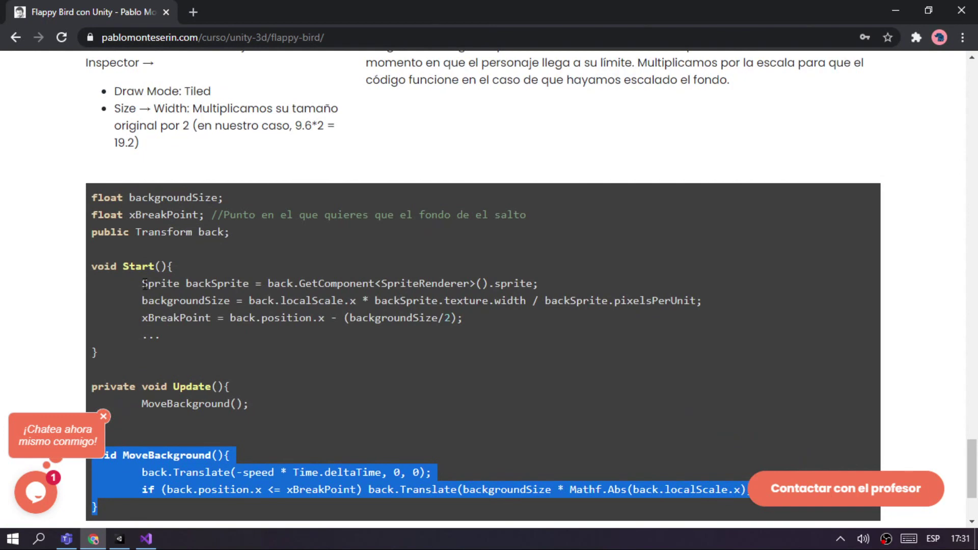
drag(143, 284, 551, 325)
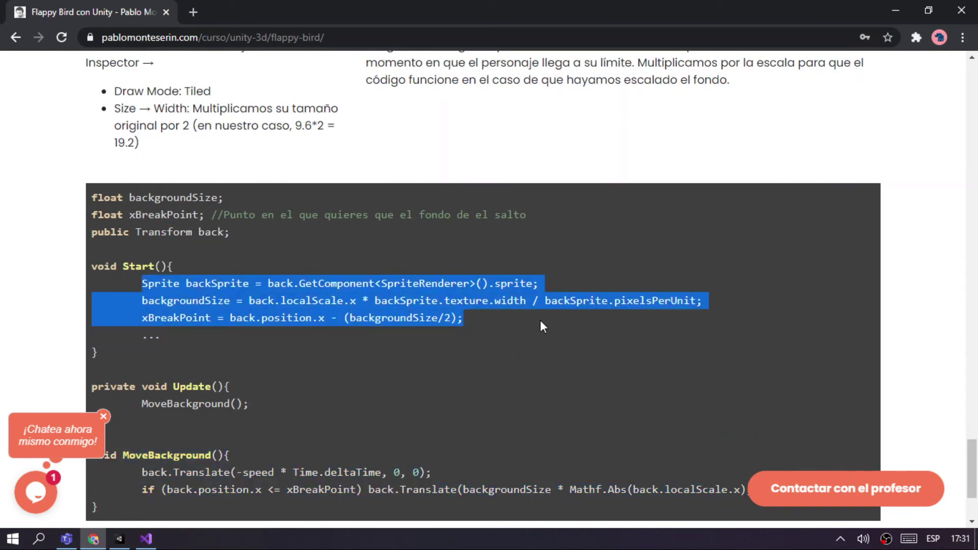
key(alt+Tab)
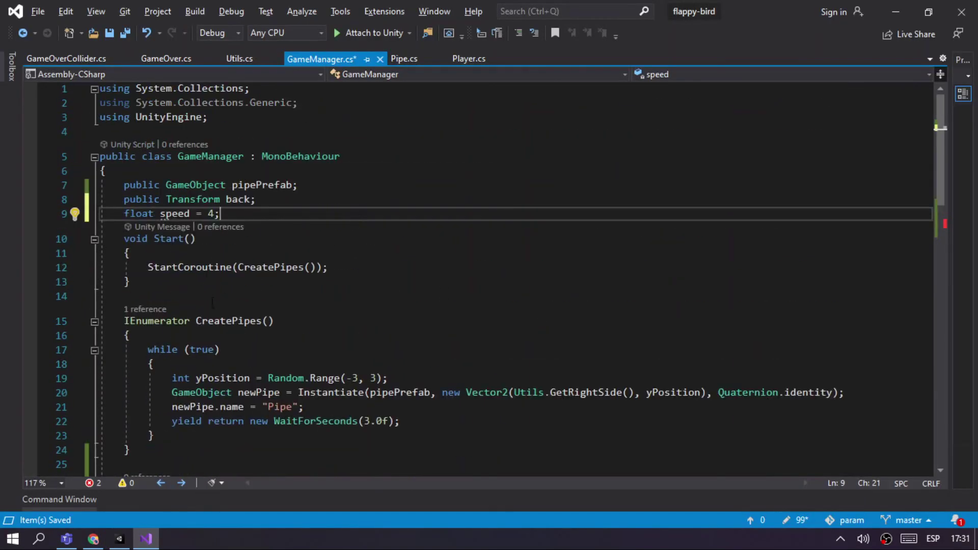
Paste the three copied statements at the top of GameManager's Start() method.
click(178, 253)
key(Return)
key(Return)
text(Sprite backSprite = back.GetComponent<SpriteRenderer>().sprite;         backgroundSize = back.localScale.x * backSprite.texture.width / backSprite.pixelsPerUnit;         xBreakPoint = back.position.x - (backgroundSize / 2);)
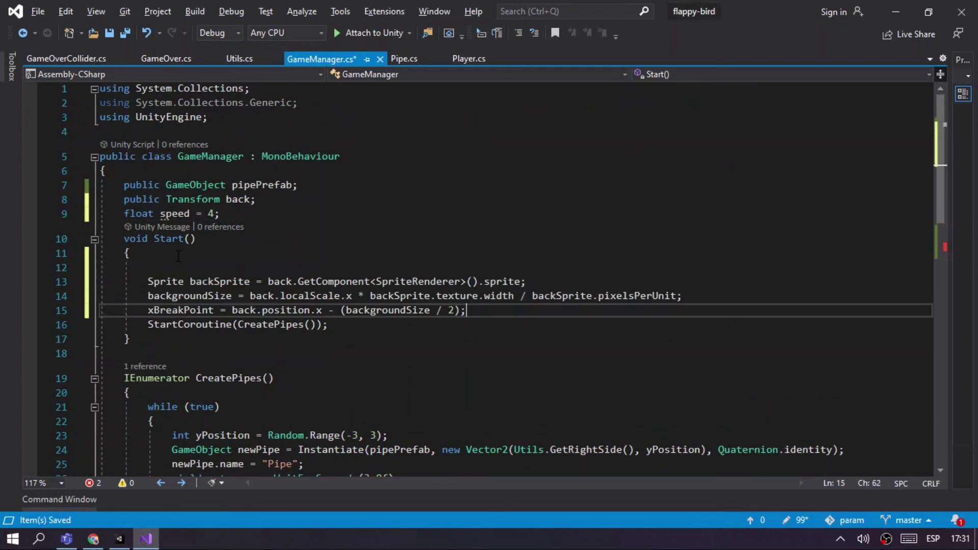
key(Return)
key(Return)
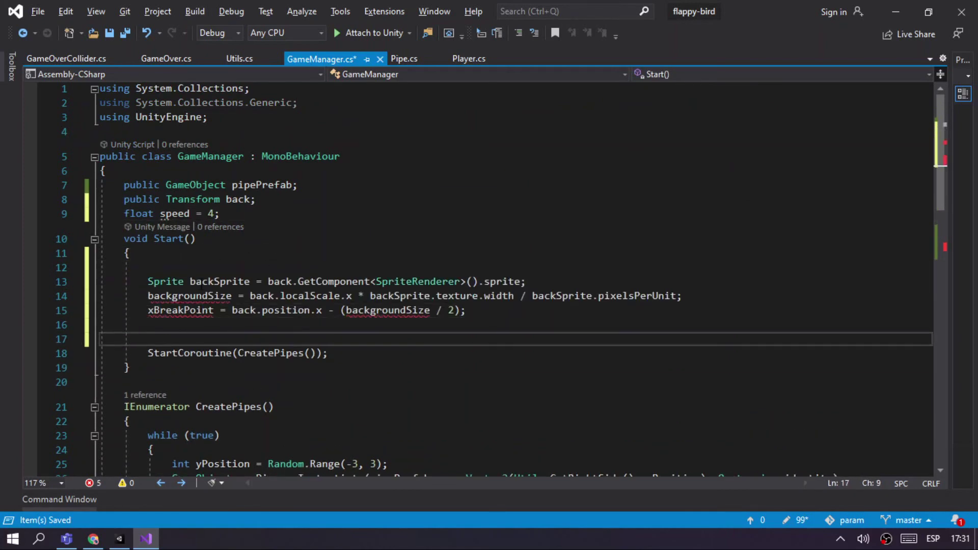
Review the pasted code, highlighting backSprite, back.localScale.x and backSprite.texture.width in the size formula.
drag(202, 282, 243, 280)
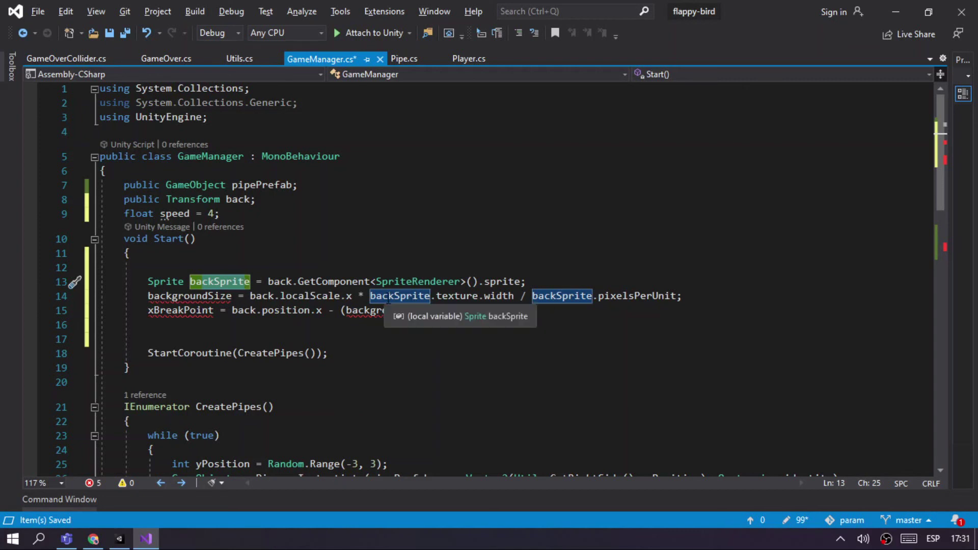
drag(154, 296, 202, 296)
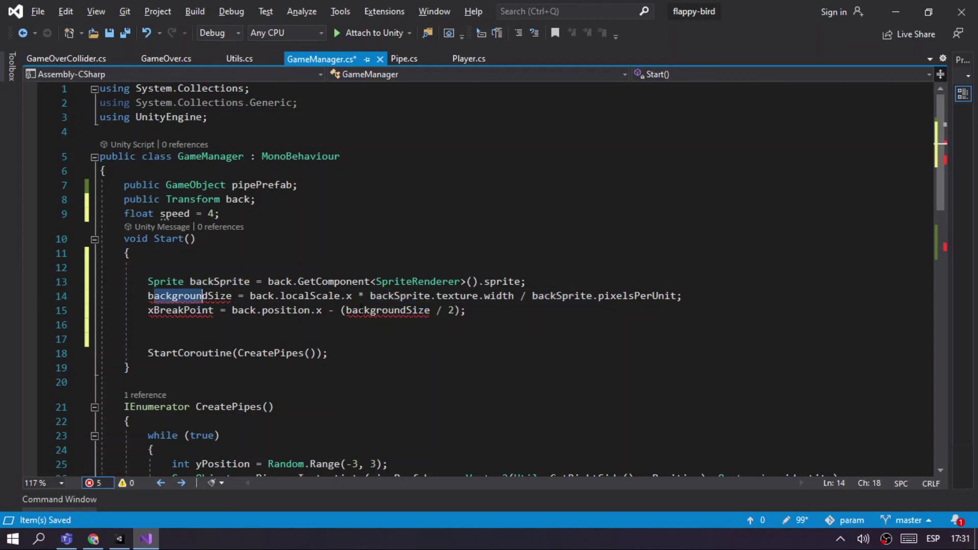
key(shift+Right)
key(shift+Right)
key(shift+Right)
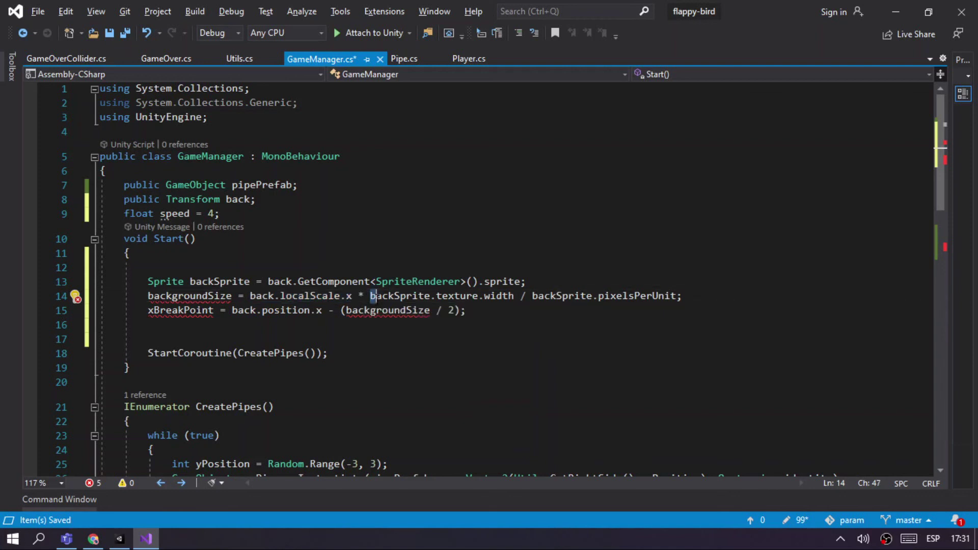
drag(370, 296, 514, 296)
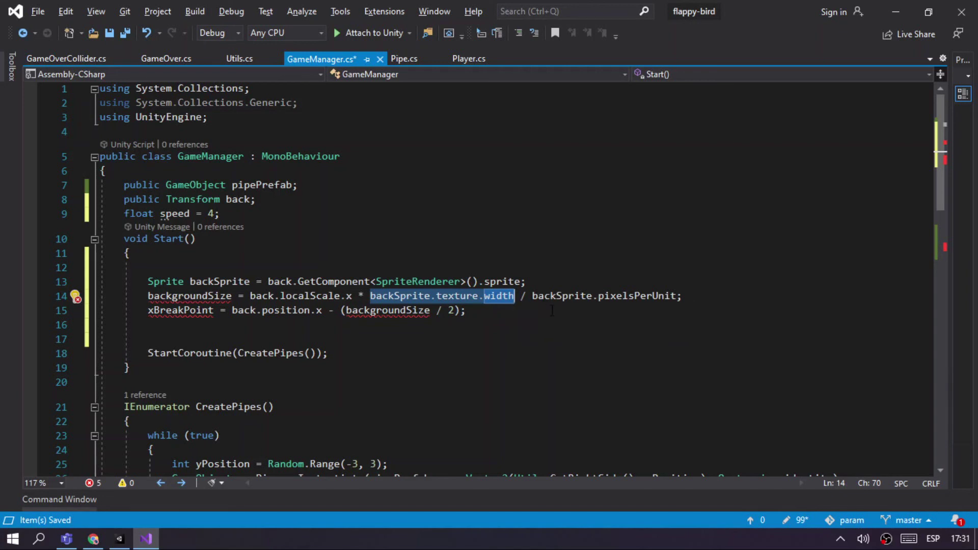
key(alt+Tab)
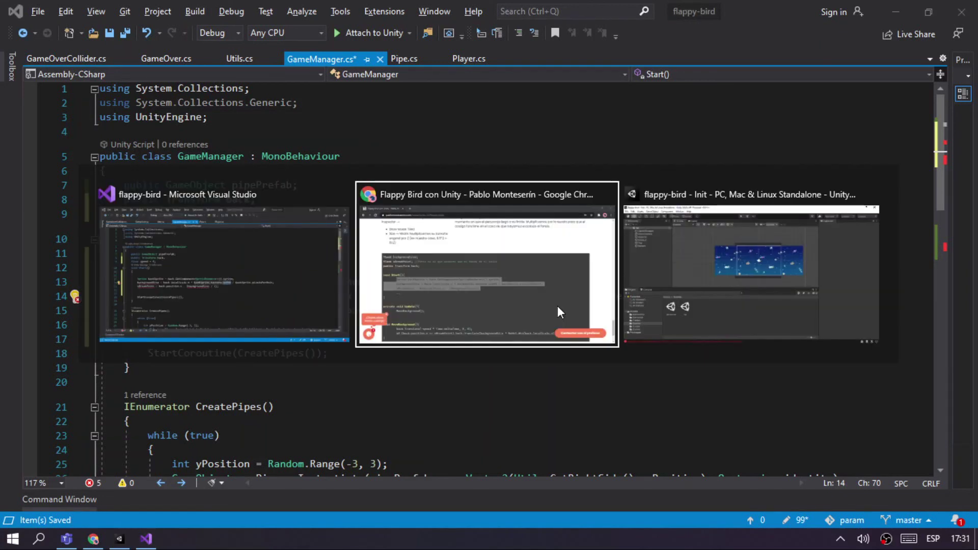
key(alt+Tab)
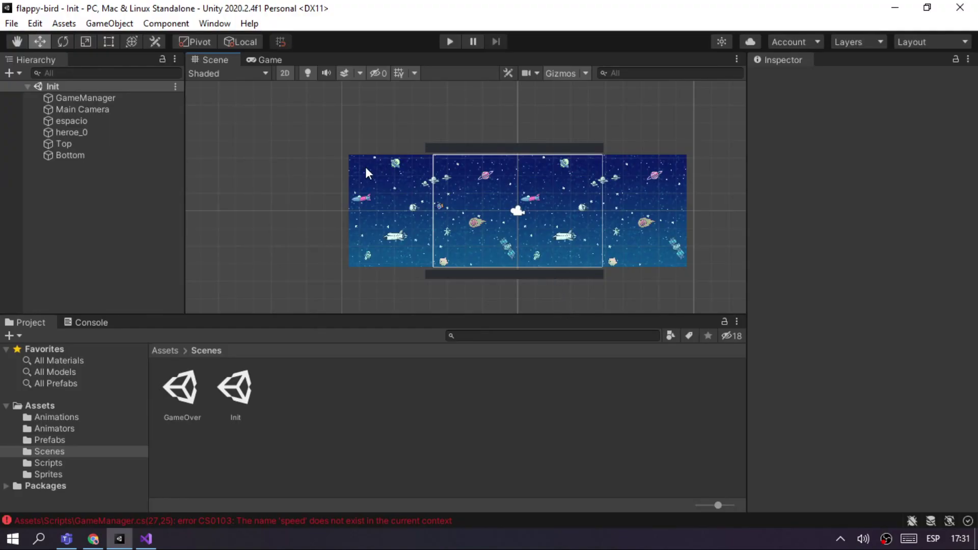
click(82, 123)
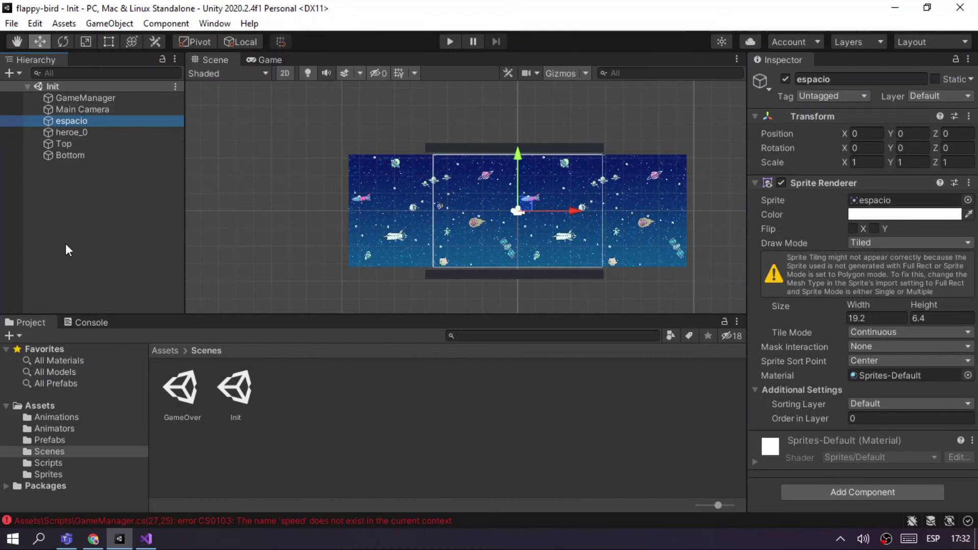
right_click(66, 224)
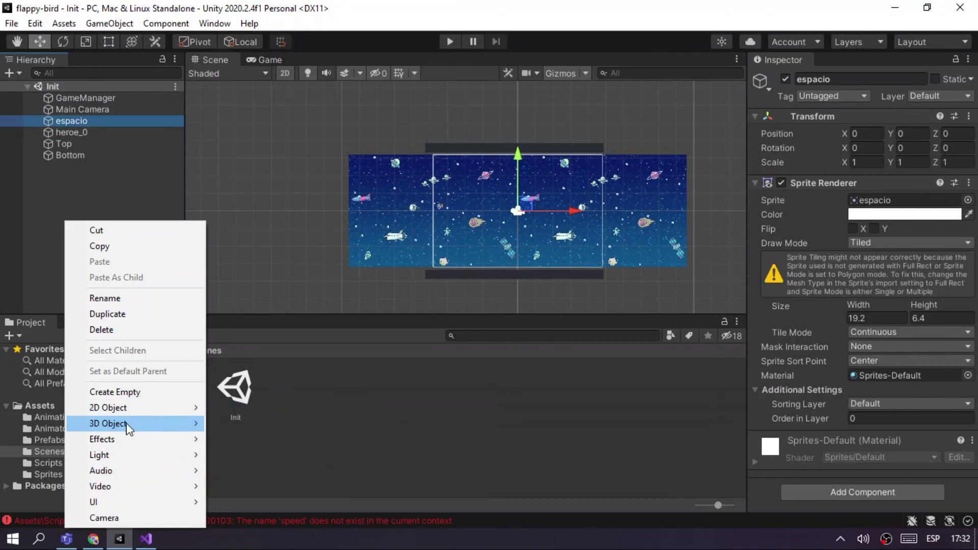
mouse_move(127, 427)
click(259, 255)
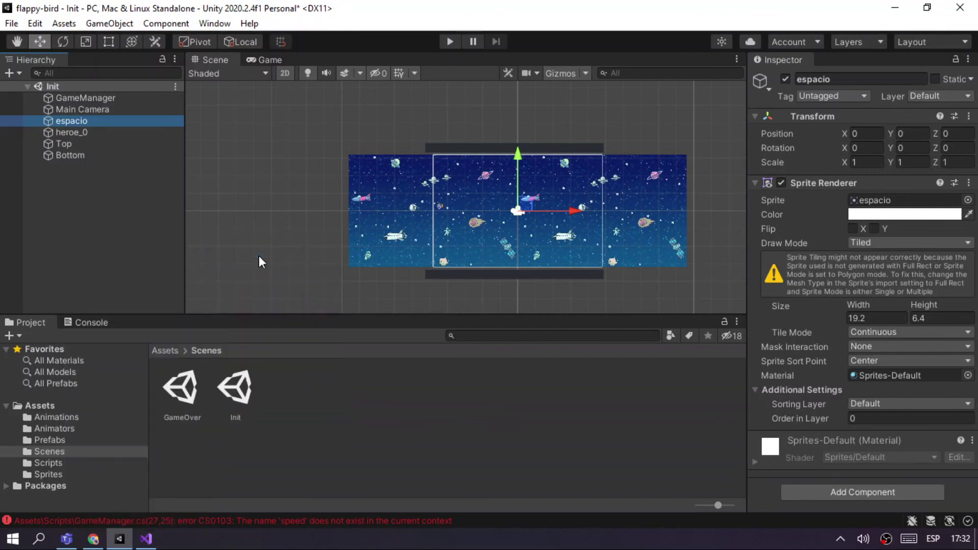
click(476, 191)
drag(477, 191, 442, 150)
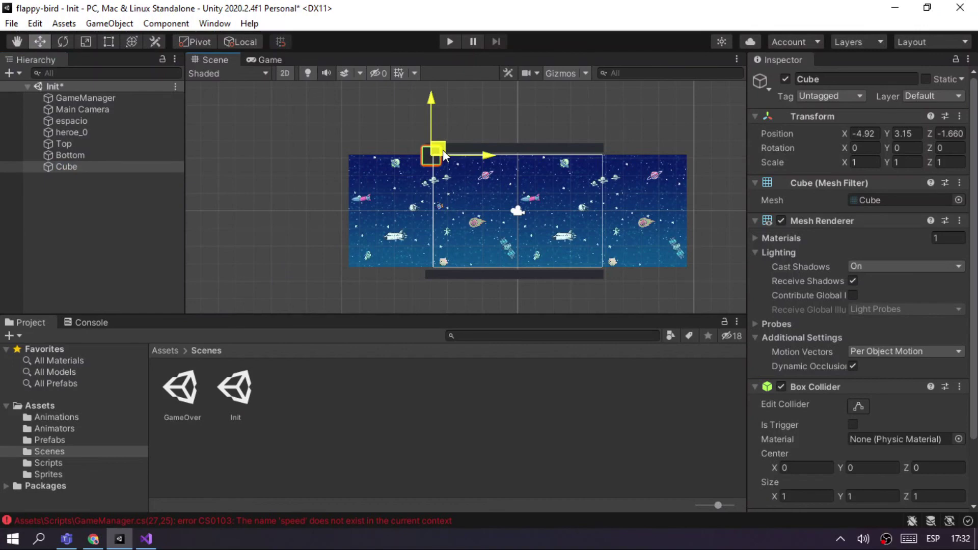
drag(442, 149, 613, 150)
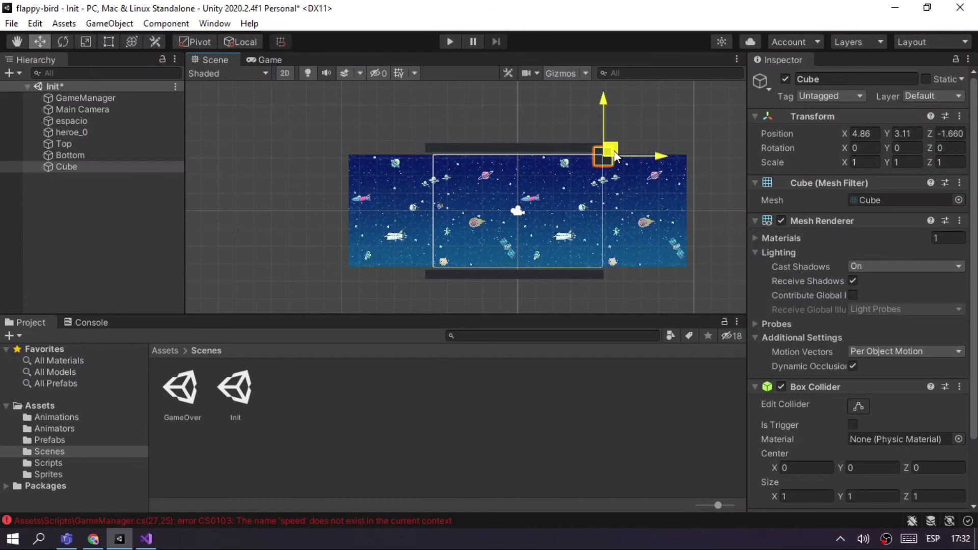
mouse_move(613, 151)
mouse_down()
mouse_move(441, 152)
mouse_move(609, 152)
mouse_move(445, 155)
mouse_move(598, 155)
mouse_up()
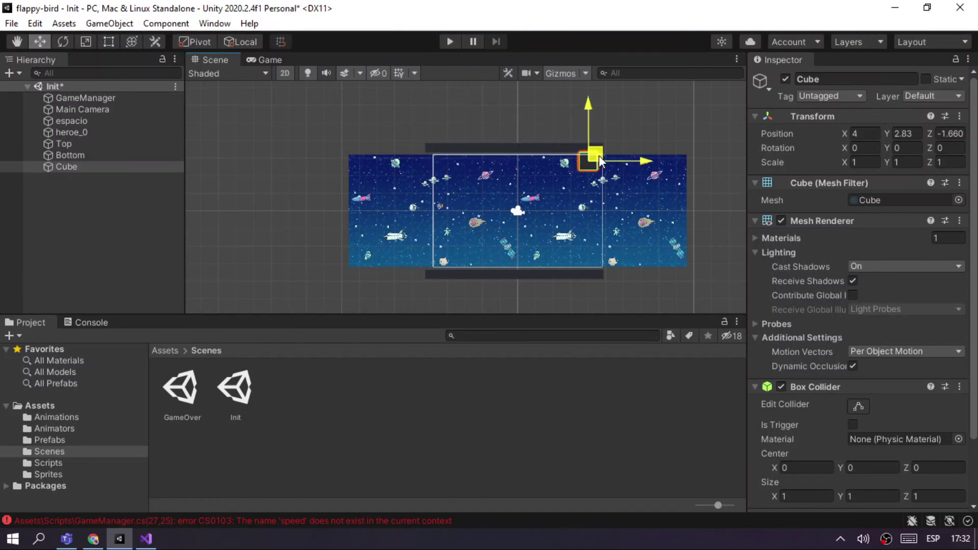
drag(597, 155, 442, 196)
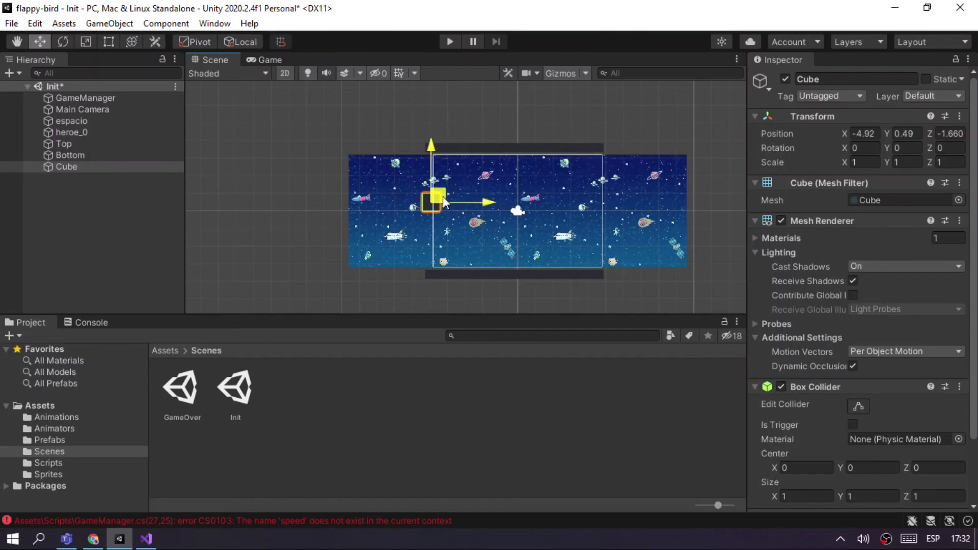
mouse_move(443, 196)
mouse_down()
mouse_move(625, 160)
mouse_move(275, 106)
mouse_up()
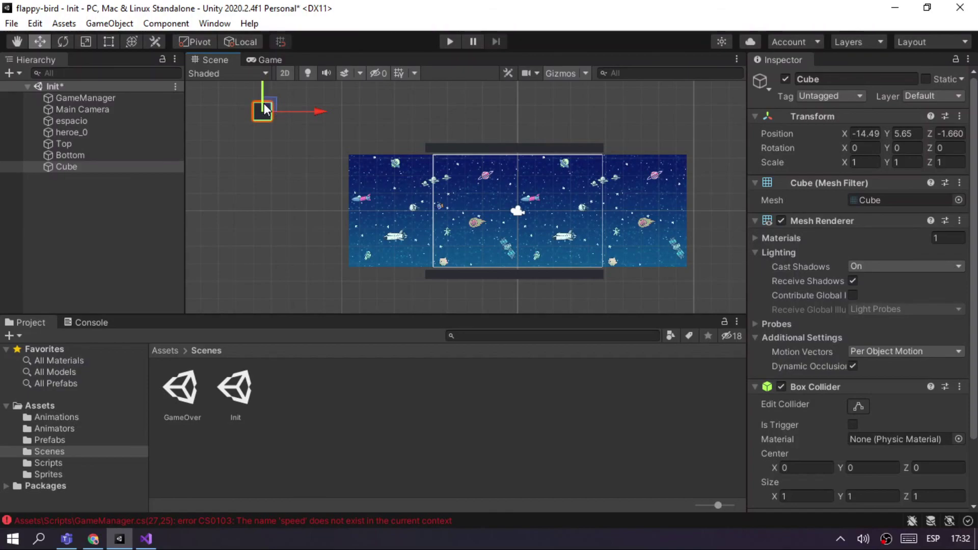
key(Delete)
key(q)
key(alt+Tab)
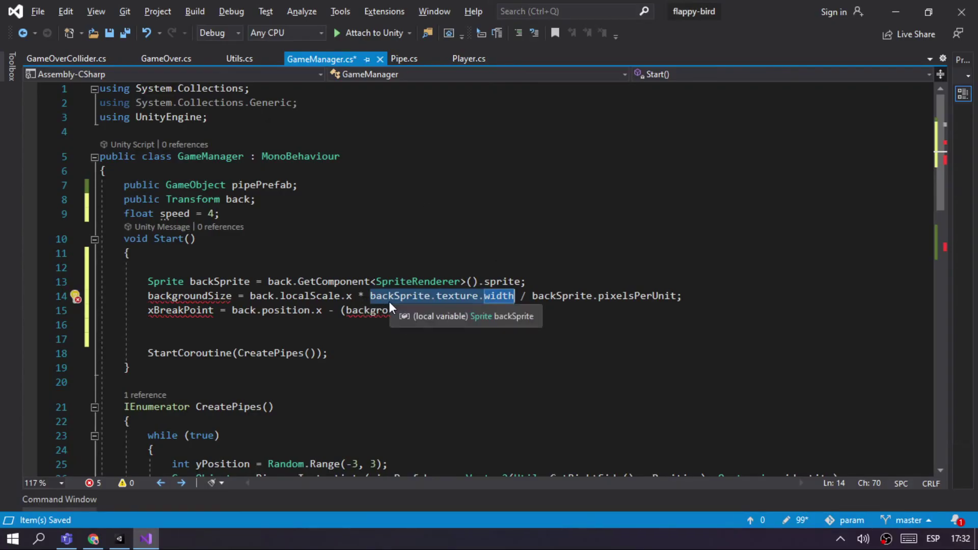
Declare a 'float backgroundSize;' field below the speed field in GameManager.
key(ctrl+c)
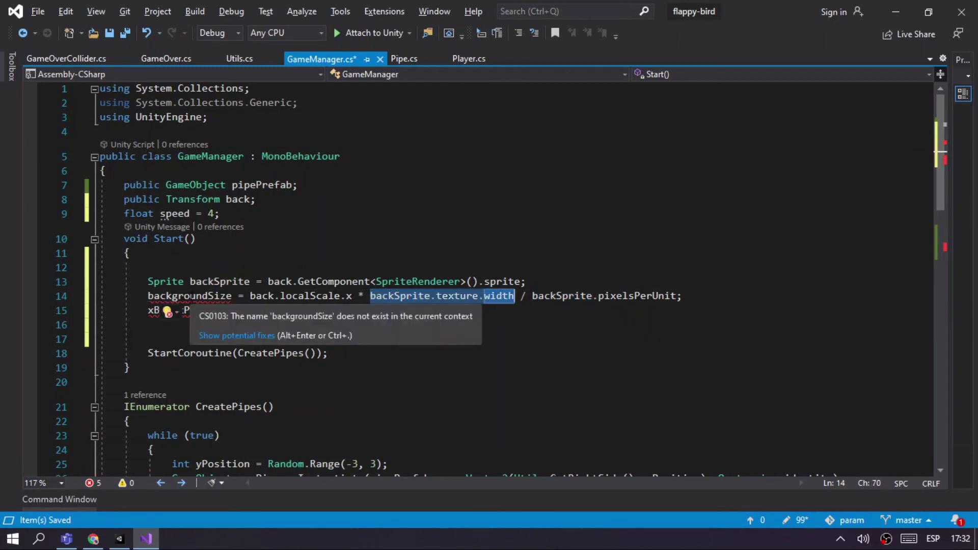
click(191, 297)
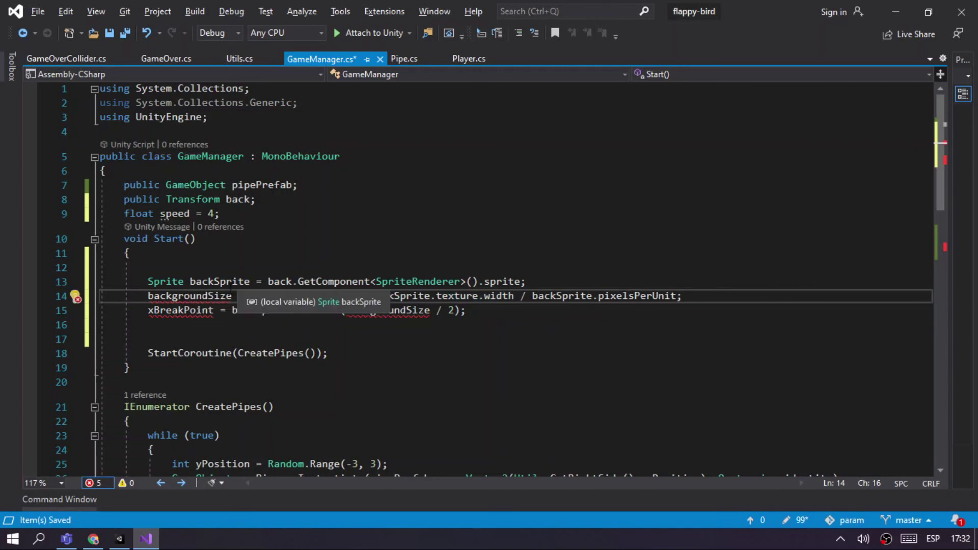
double_click(189, 296)
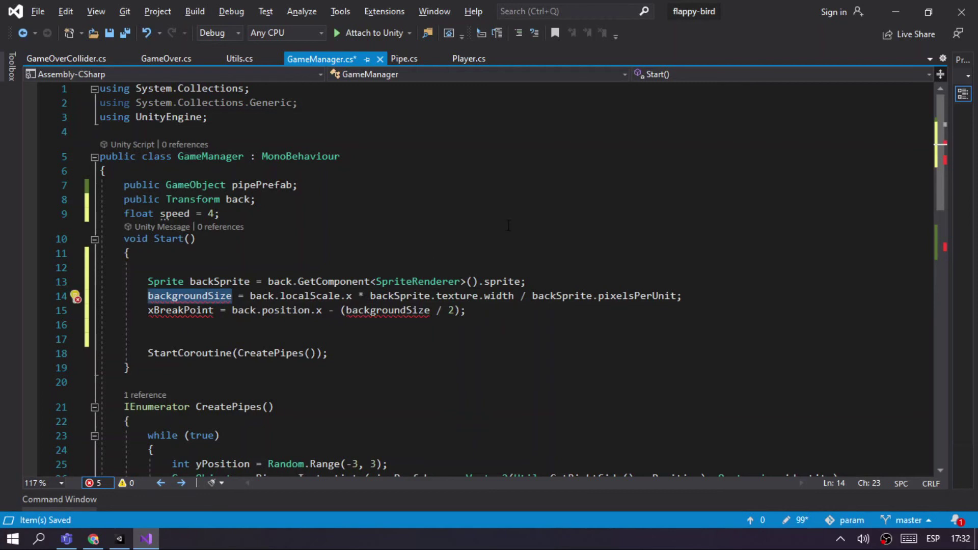
click(232, 216)
key(Return)
text(float backgroundSize;)
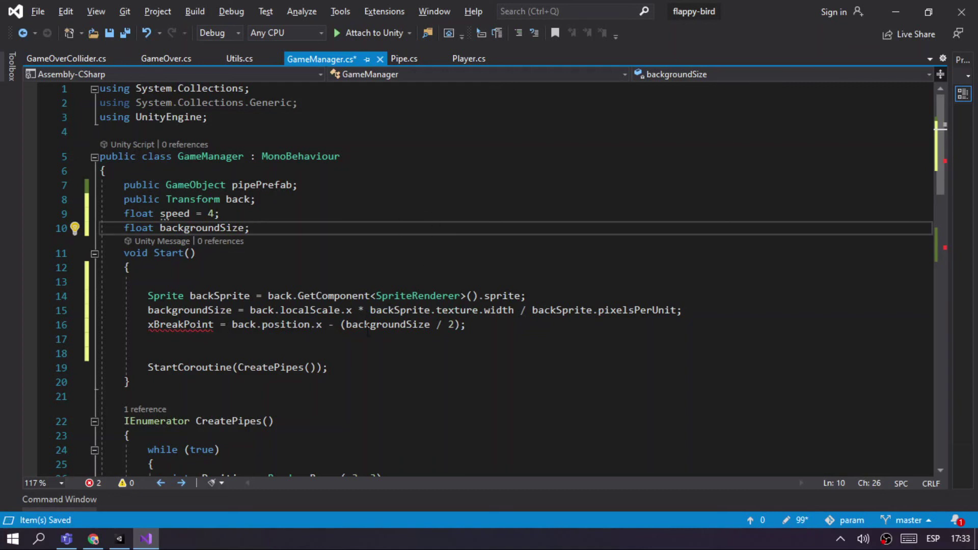
Add a 'float xBreakPoint;' field beneath backgroundSize and save the script.
key(alt+Tab)
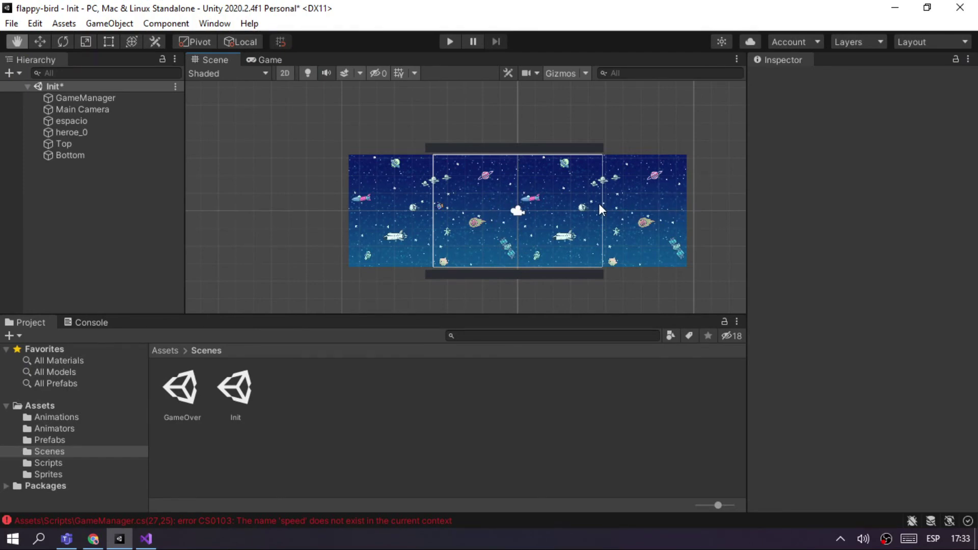
key(alt+Tab)
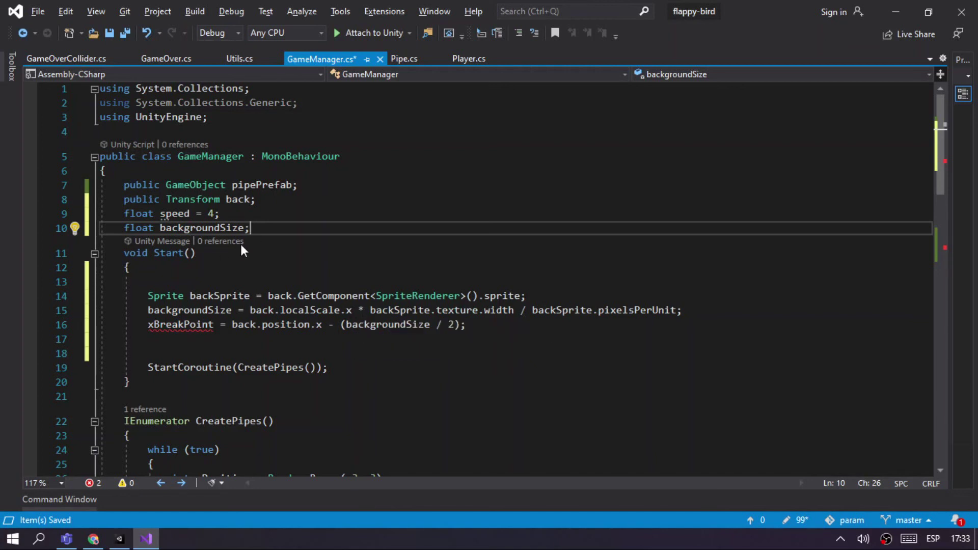
key(Return)
text(float xBrea)
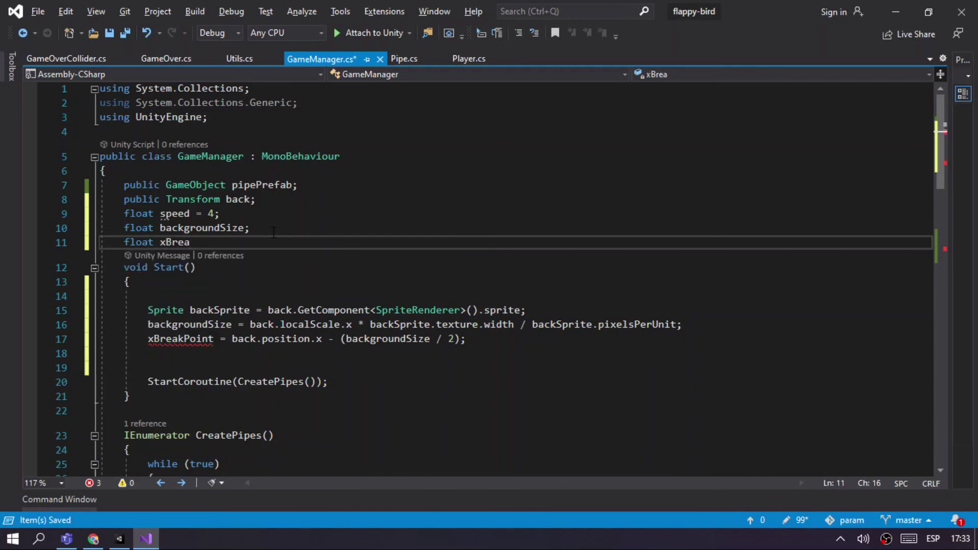
text(kPoint;)
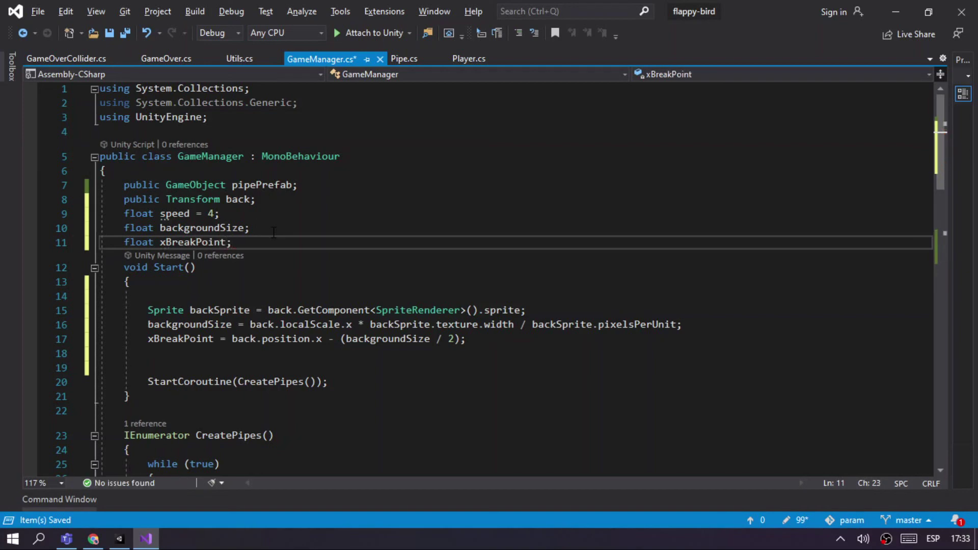
key(ctrl+s)
scroll(293, 224, down, 3)
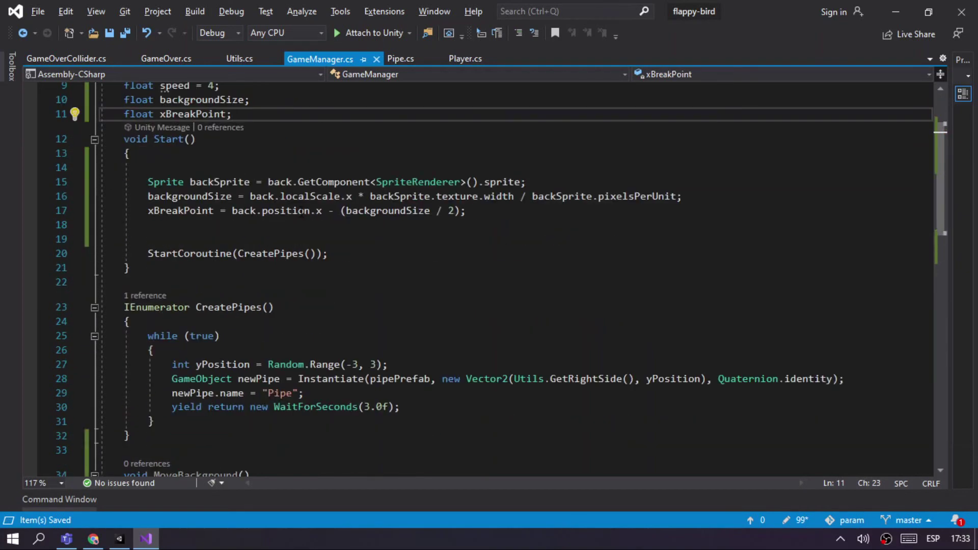
Write an empty 'void Update() { }' method on line 22 above CreatePipes.
scroll(307, 199, down, 2)
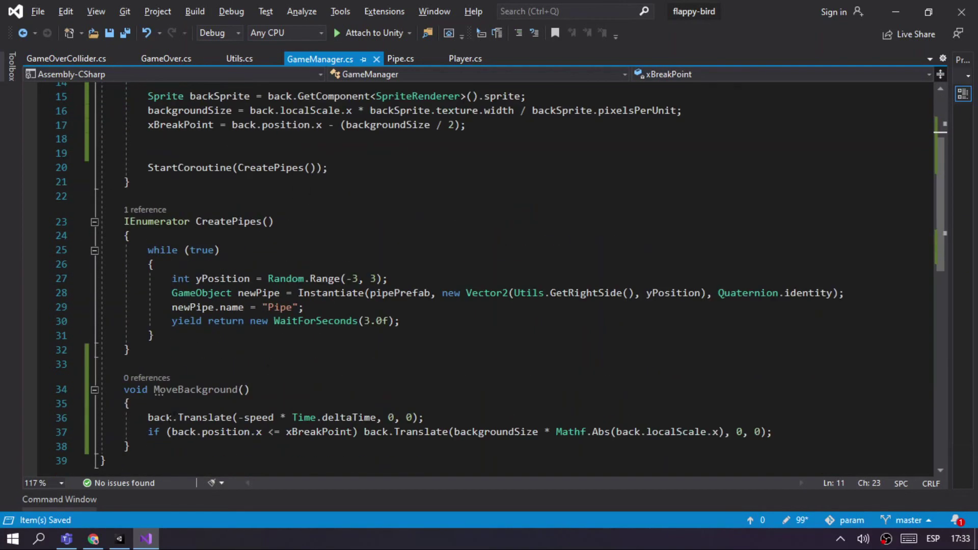
double_click(172, 390)
scroll(284, 253, up, 2)
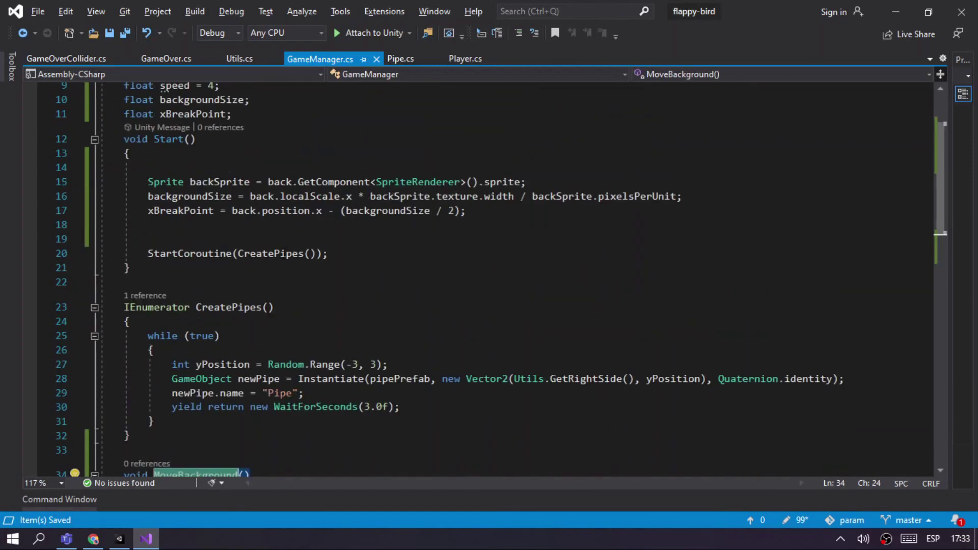
click(157, 280)
text(U)
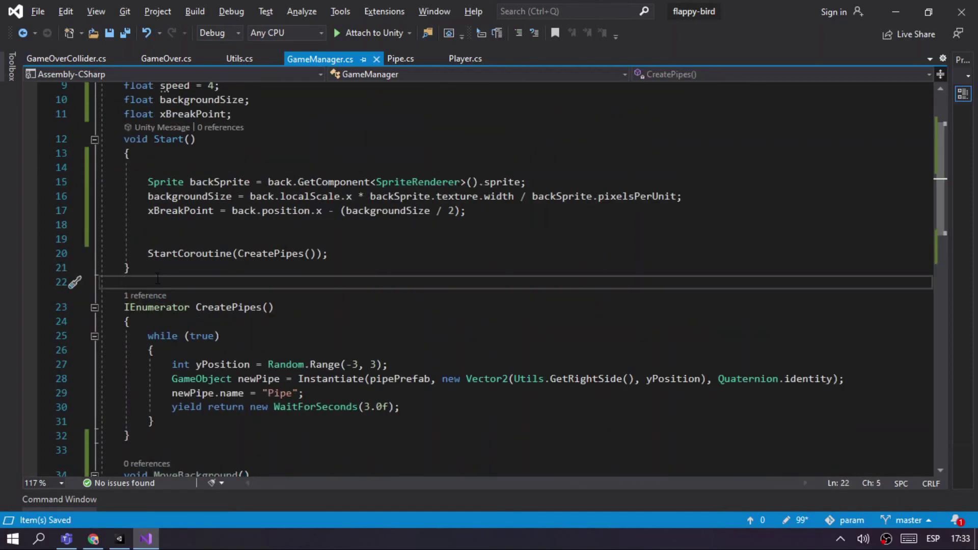
text(pdate)
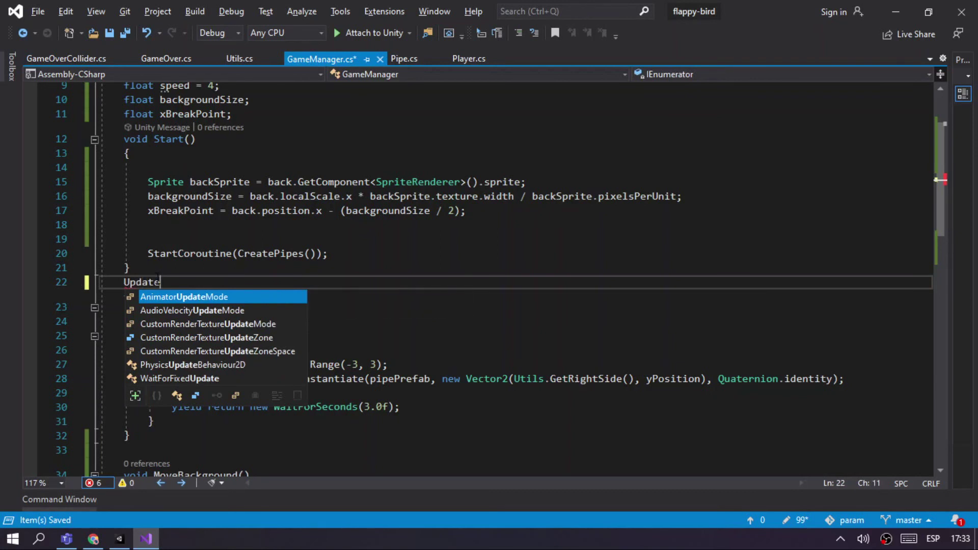
text(Mode())
key(ctrl+z)
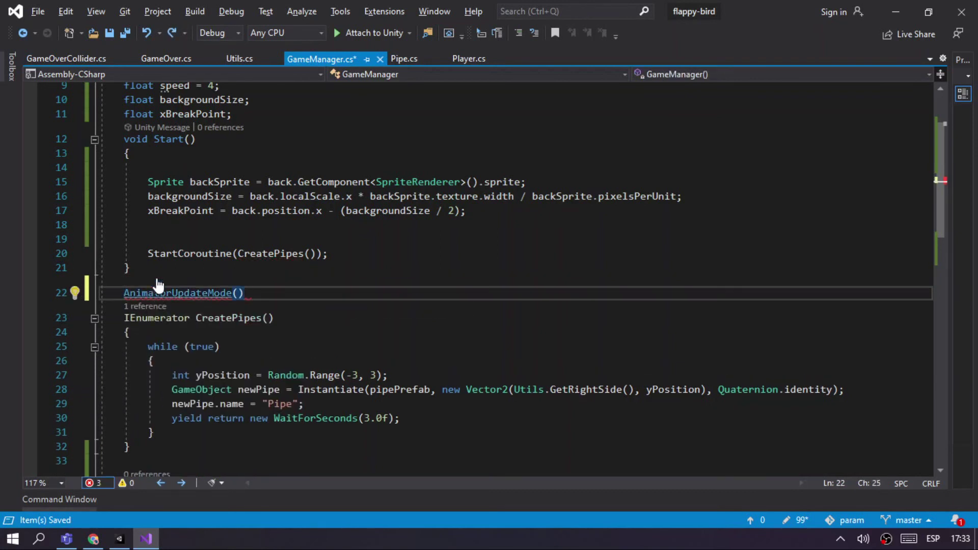
key(End)
text({)
key(Return)
key(Up)
key(Up)
key(Home)
text(void)
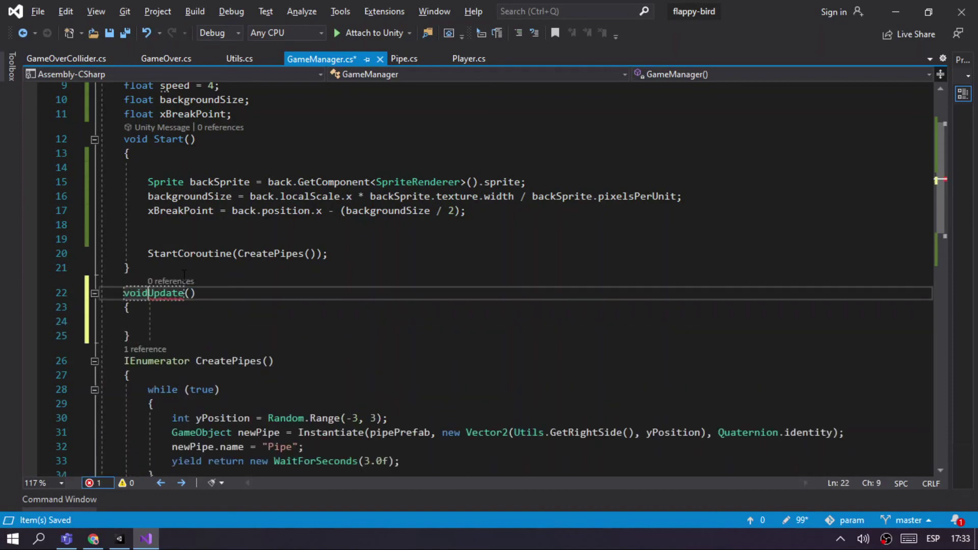
Make Update() call MoveBackground(); and save GameManager.cs.
scroll(184, 275, down, 3)
scroll(183, 275, down, 1)
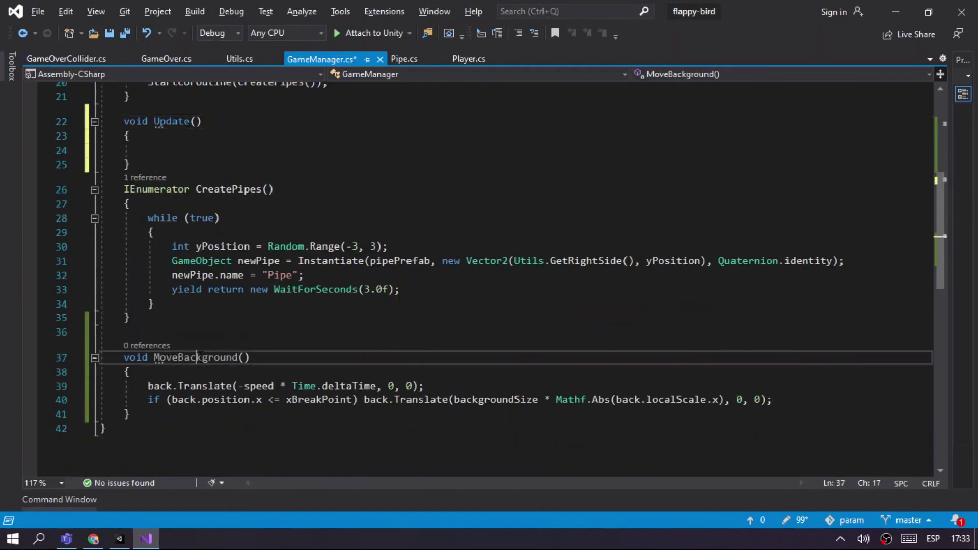
double_click(195, 357)
key(ctrl+c)
click(182, 149)
key(ctrl+v)
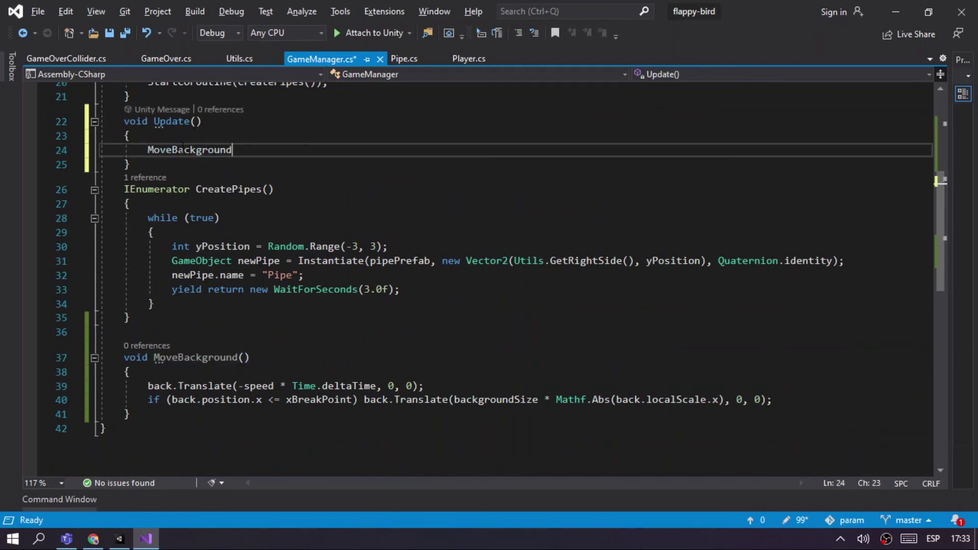
text(();)
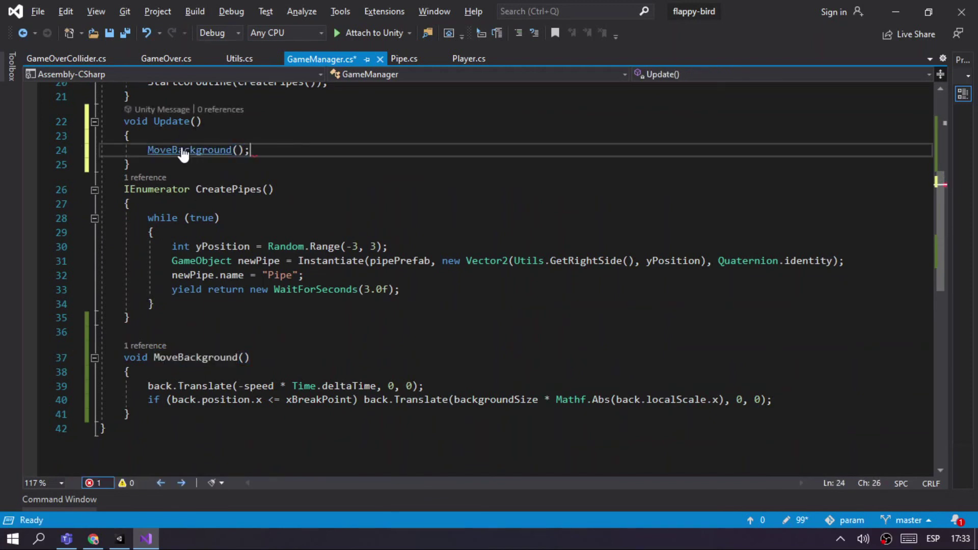
key(ctrl+s)
key(alt+Tab)
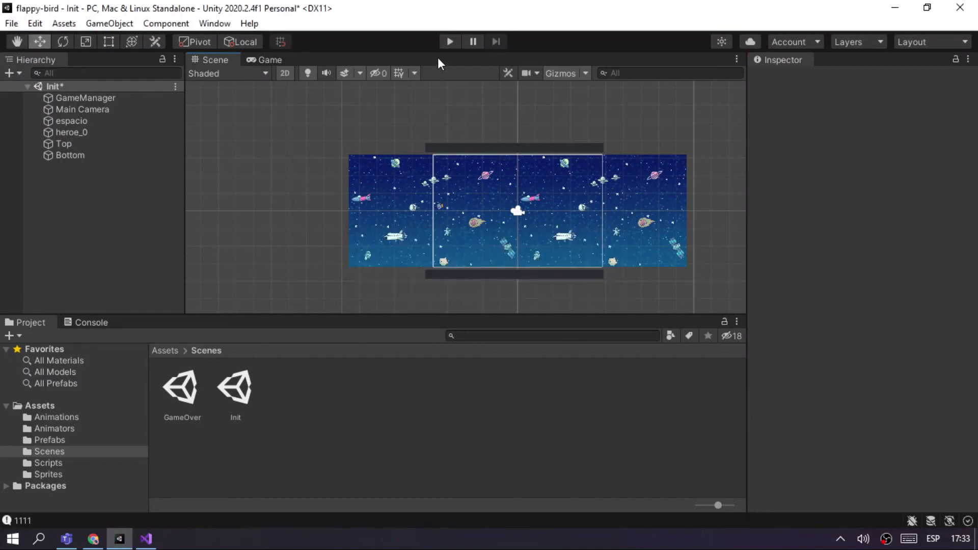
Play the game, flap the hero twice, and inspect the unassigned 'back' error in the Console.
click(447, 45)
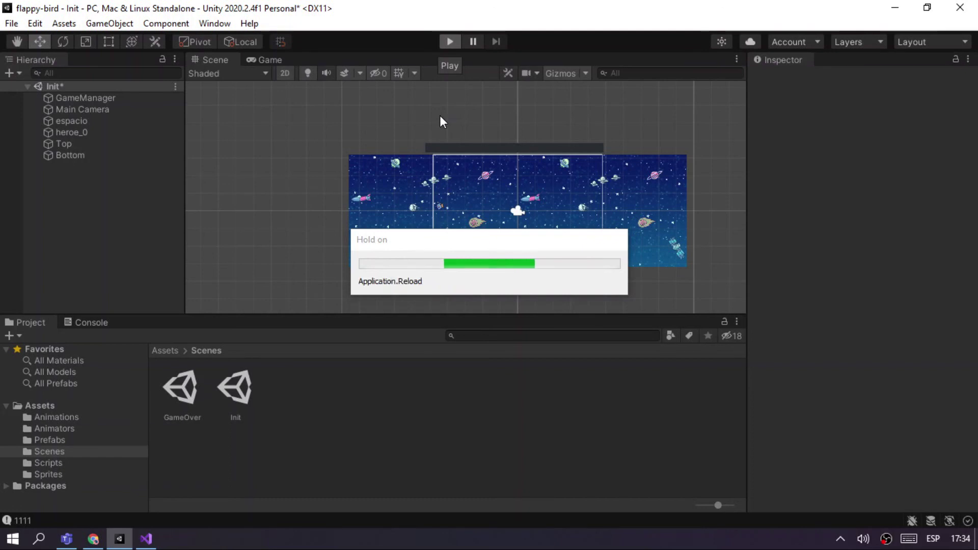
click(413, 233)
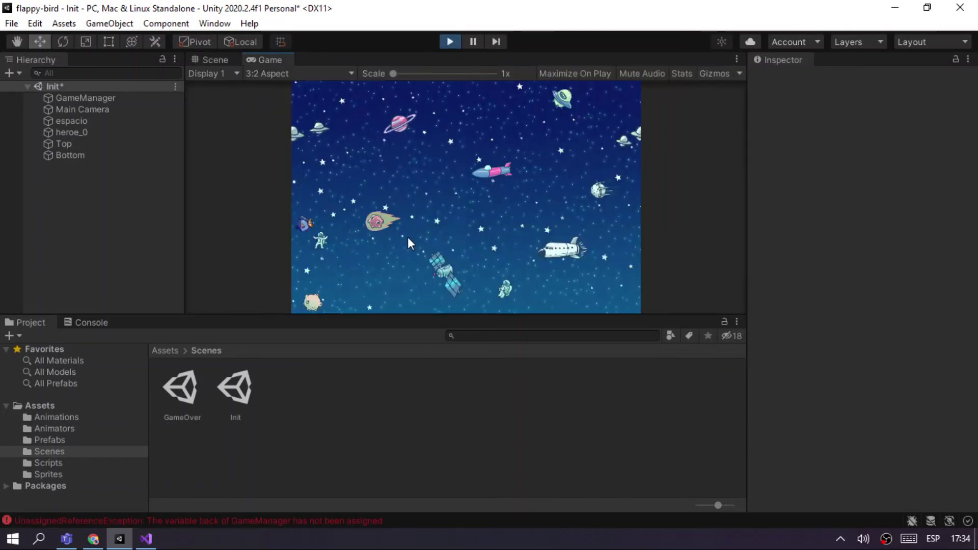
click(408, 224)
click(261, 522)
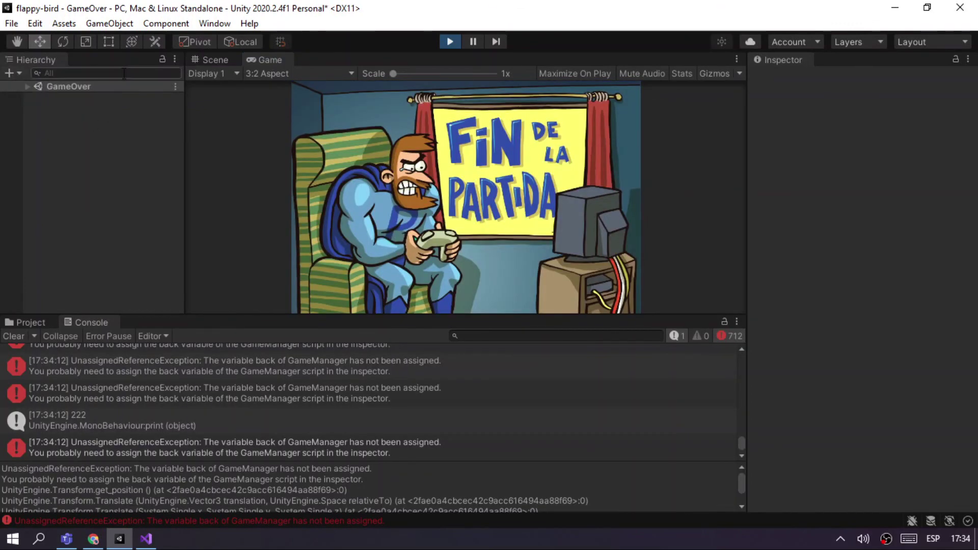
Return to the Scene view and open the Init scene from the Scenes folder.
click(218, 60)
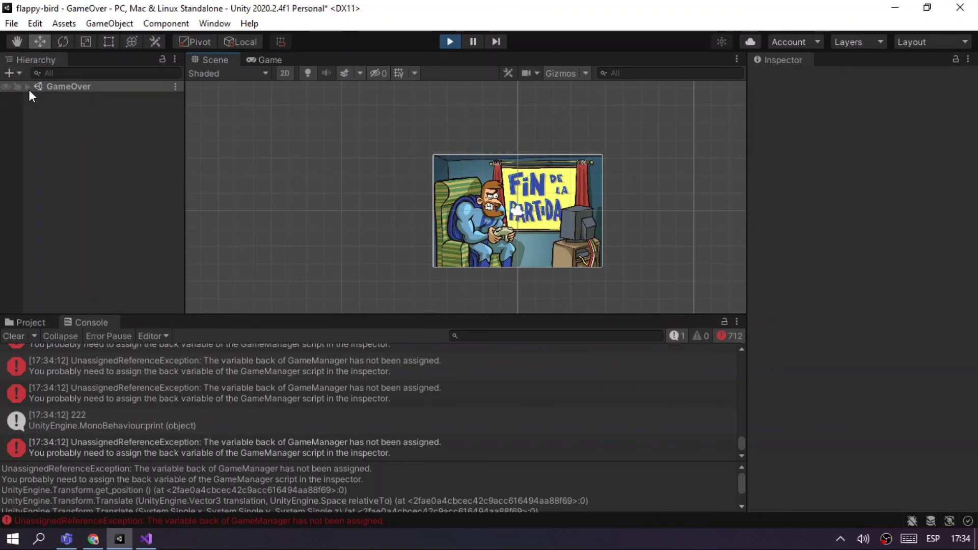
click(30, 323)
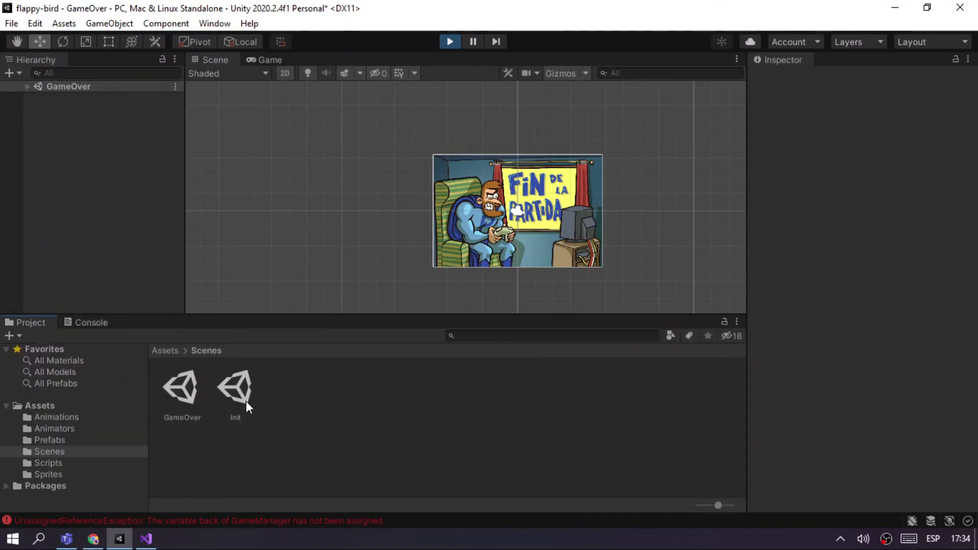
double_click(238, 390)
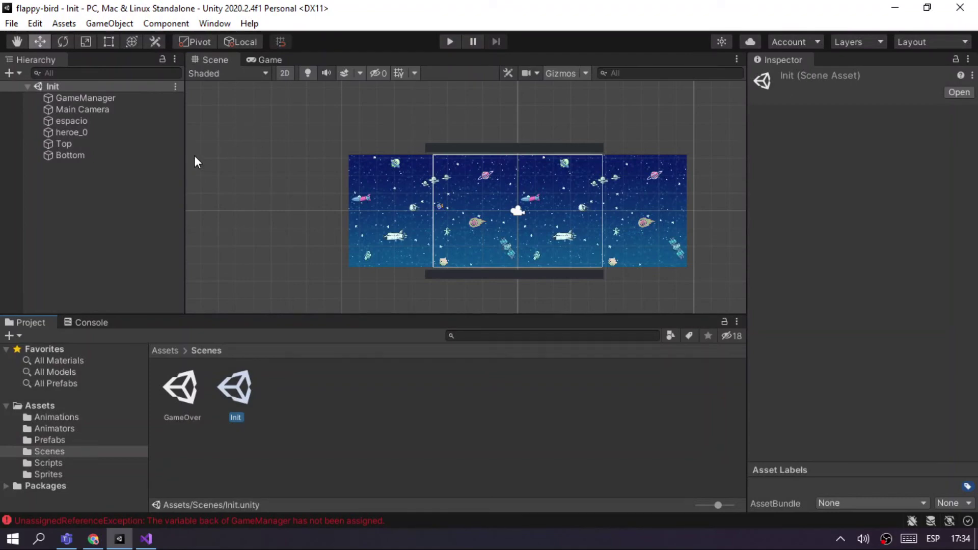
Assign espacio to GameManager's Back field, save the Init scene, and play the game.
click(90, 99)
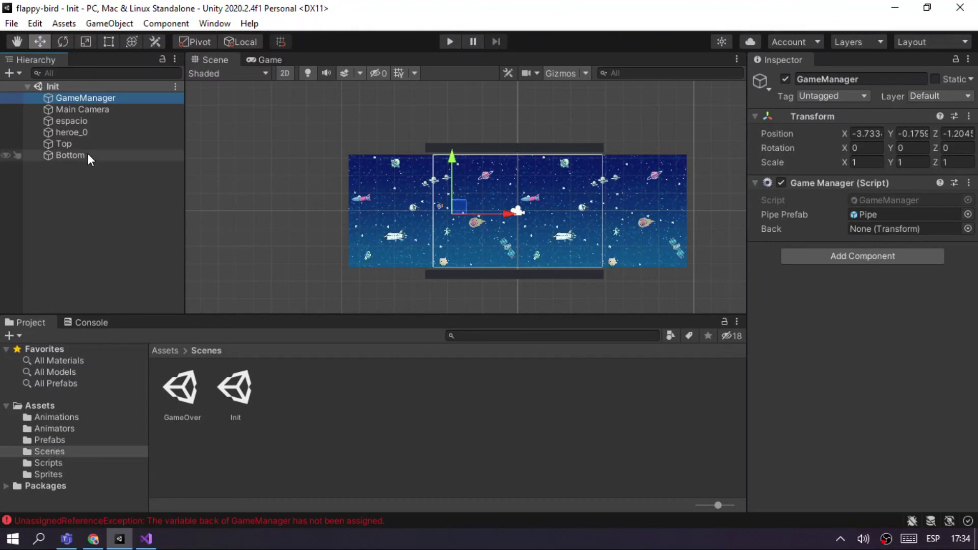
mouse_move(72, 121)
mouse_down()
mouse_move(866, 240)
mouse_move(885, 229)
mouse_up()
key(ctrl+s)
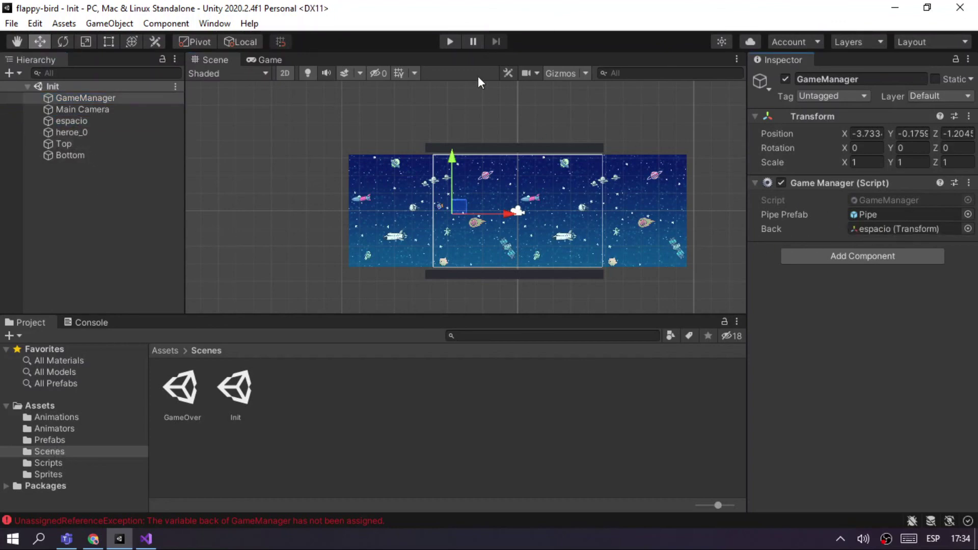
click(449, 41)
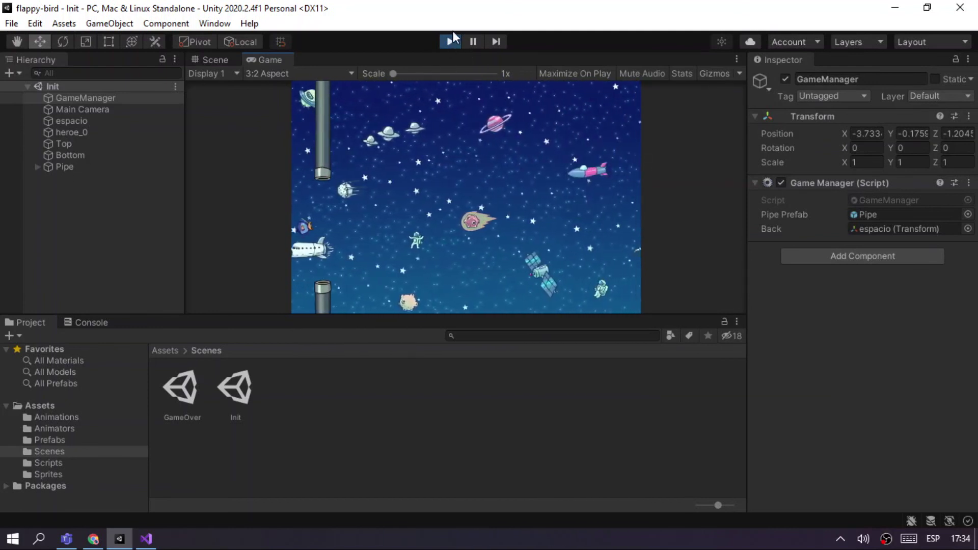
key(alt+Tab)
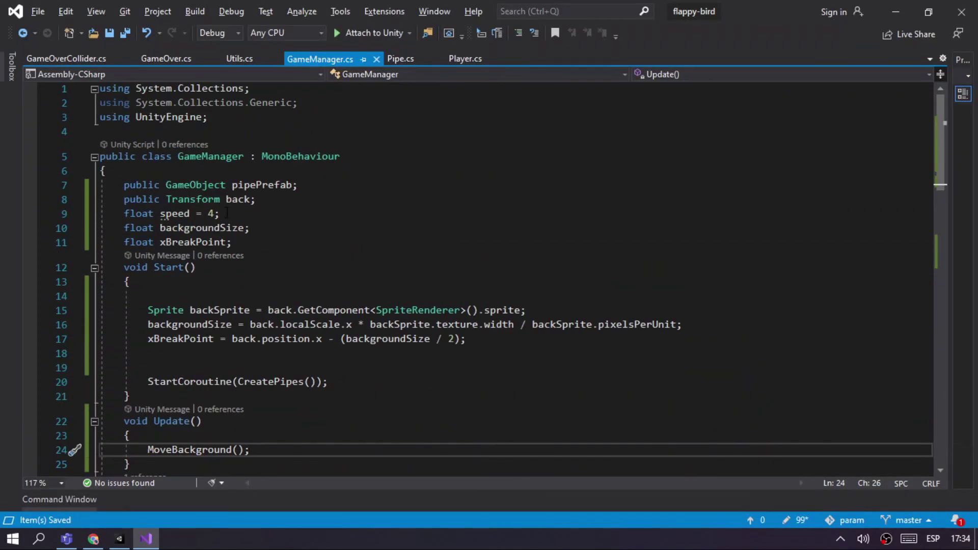
Change GameManager's speed from 4 to 2 and rerun the game in Unity.
click(208, 213)
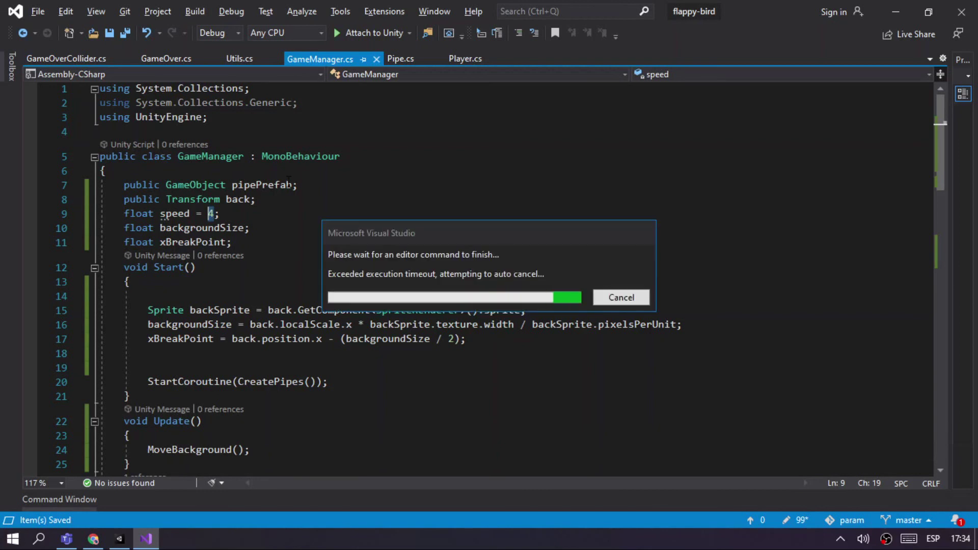
text(2)
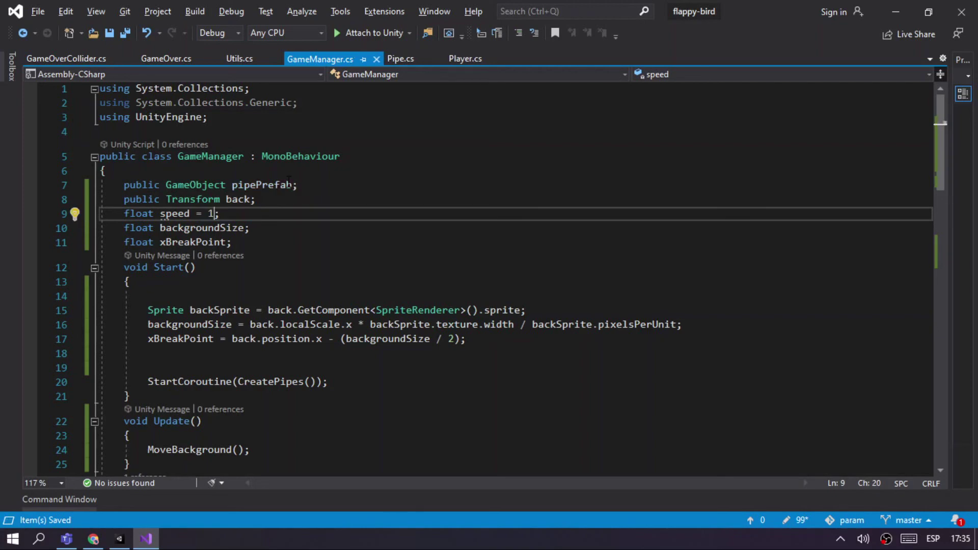
key(alt+Tab)
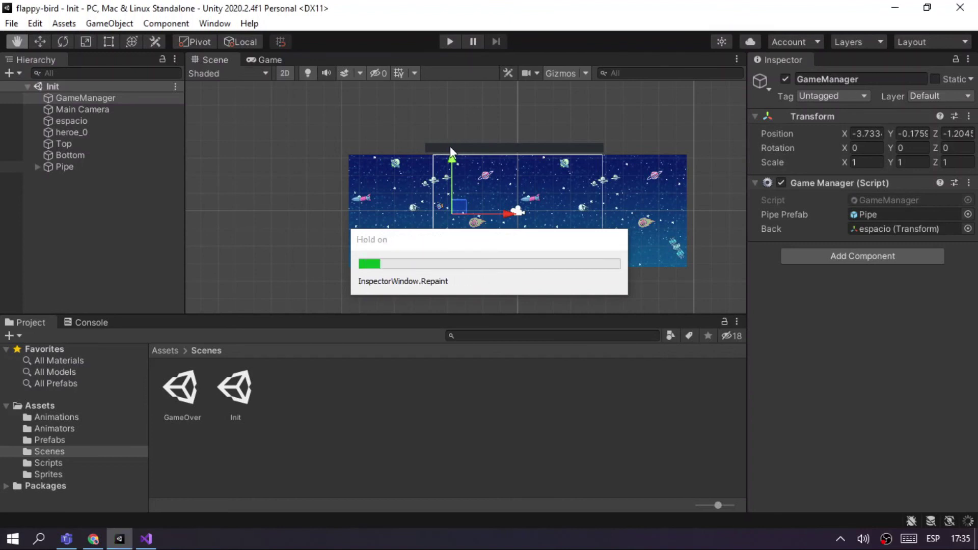
click(450, 41)
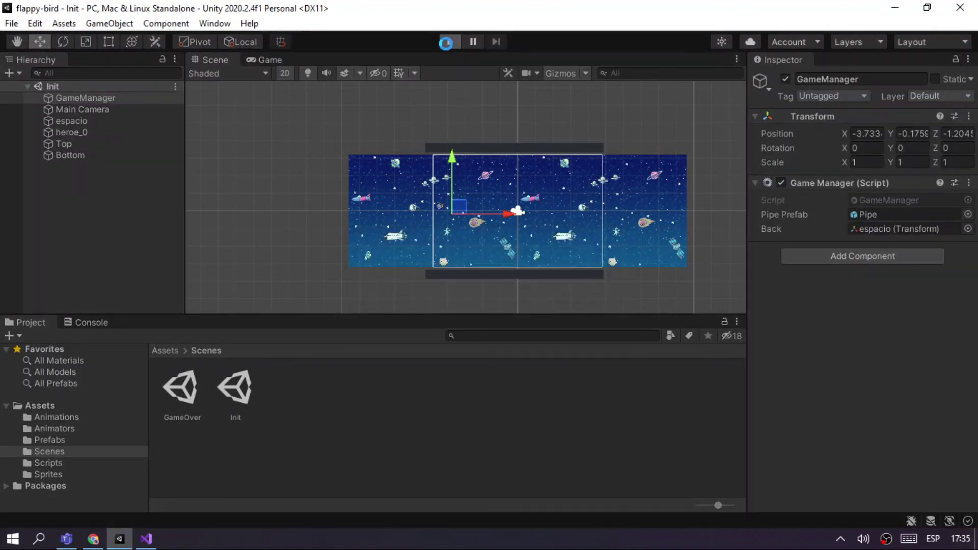